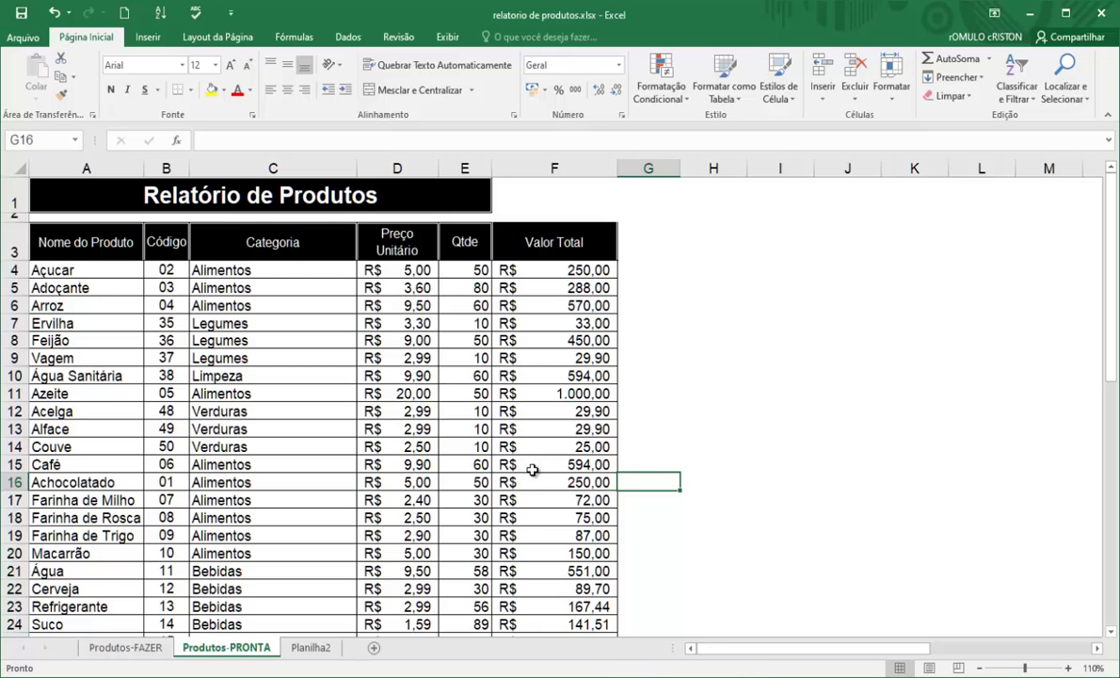
{"action": "left_click", "coordinate": [268, 270]}
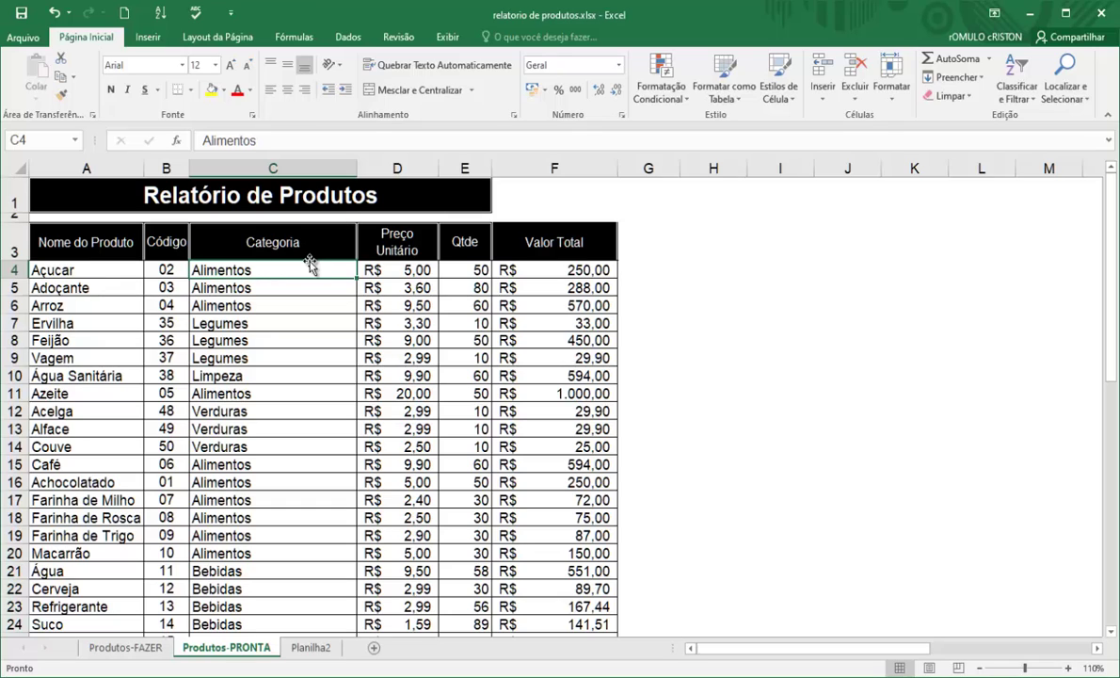
{"action": "left_click", "coordinate": [539, 187]}
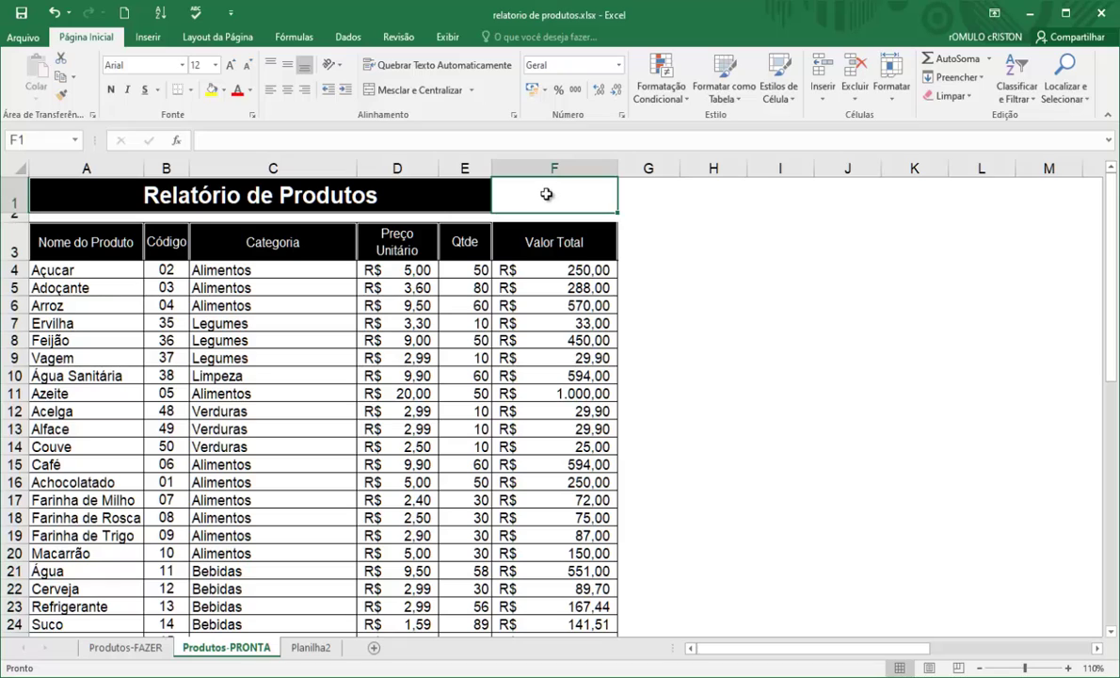
{"action": "left_click", "coordinate": [541, 237]}
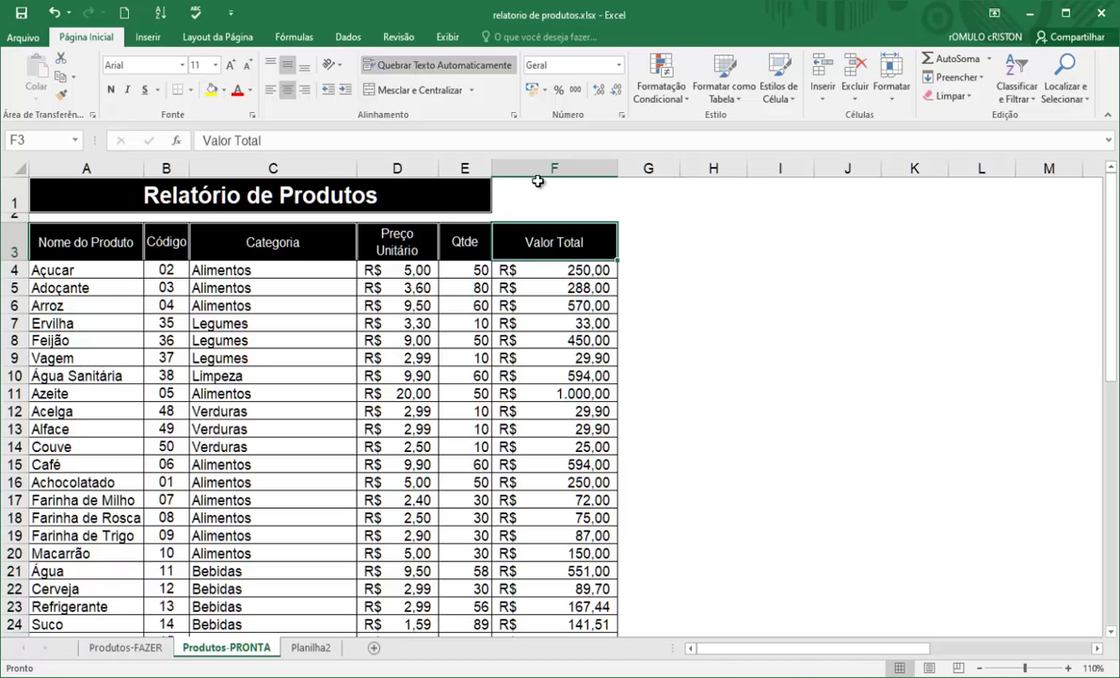
{"action": "left_click", "coordinate": [537, 166]}
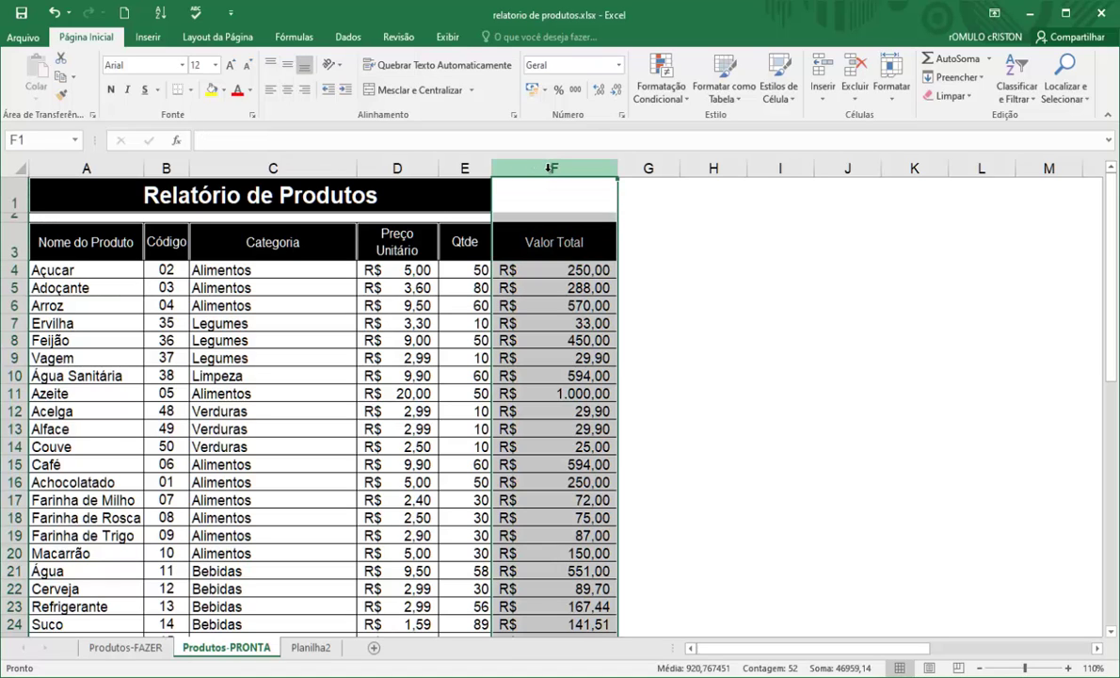
{"action": "left_click", "coordinate": [508, 187]}
{"action": "left_click", "coordinate": [453, 191]}
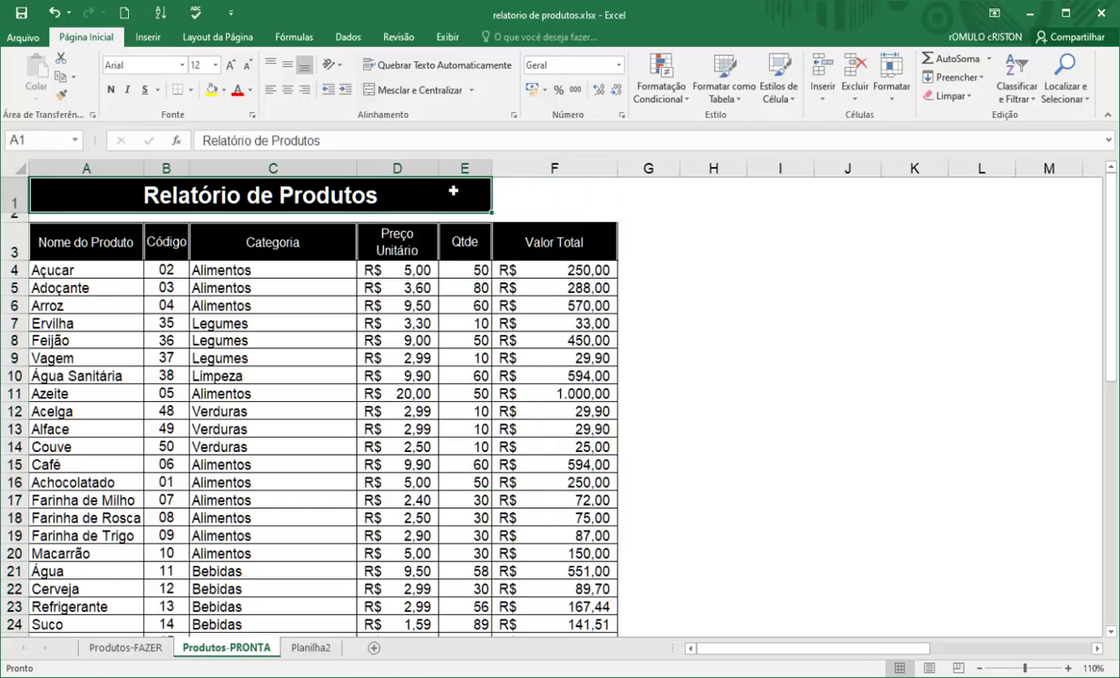
{"action": "left_click", "coordinate": [513, 193]}
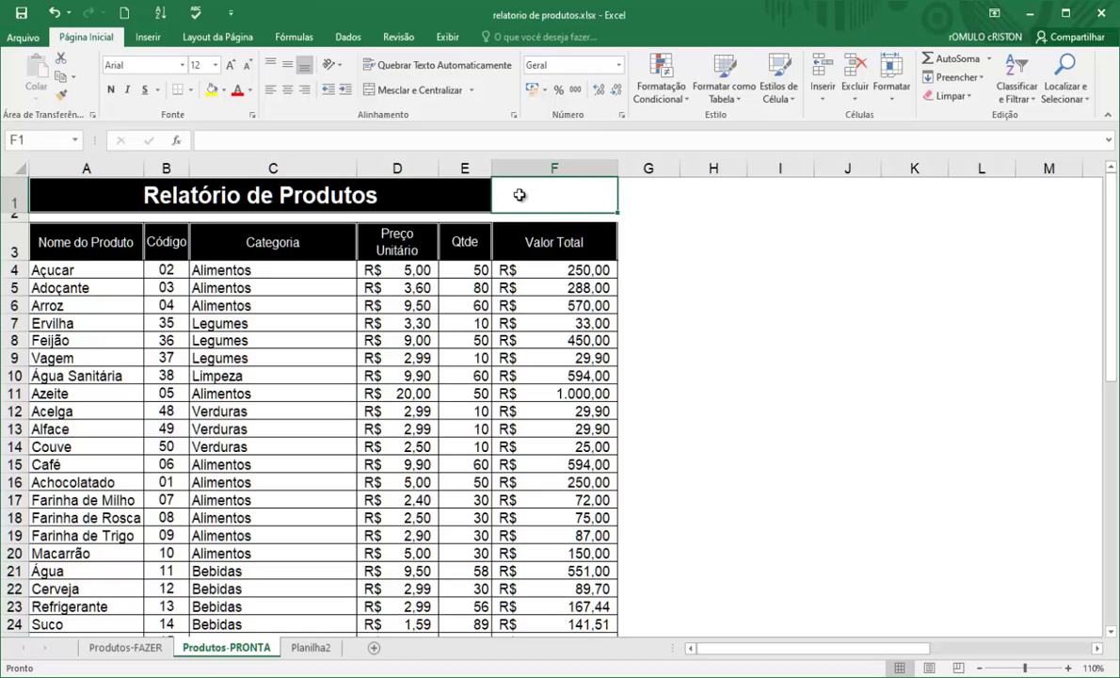
Step: Unmerge the Relatório de Produtos title cell spanning A1:E1
{"action": "left_click", "coordinate": [118, 191]}
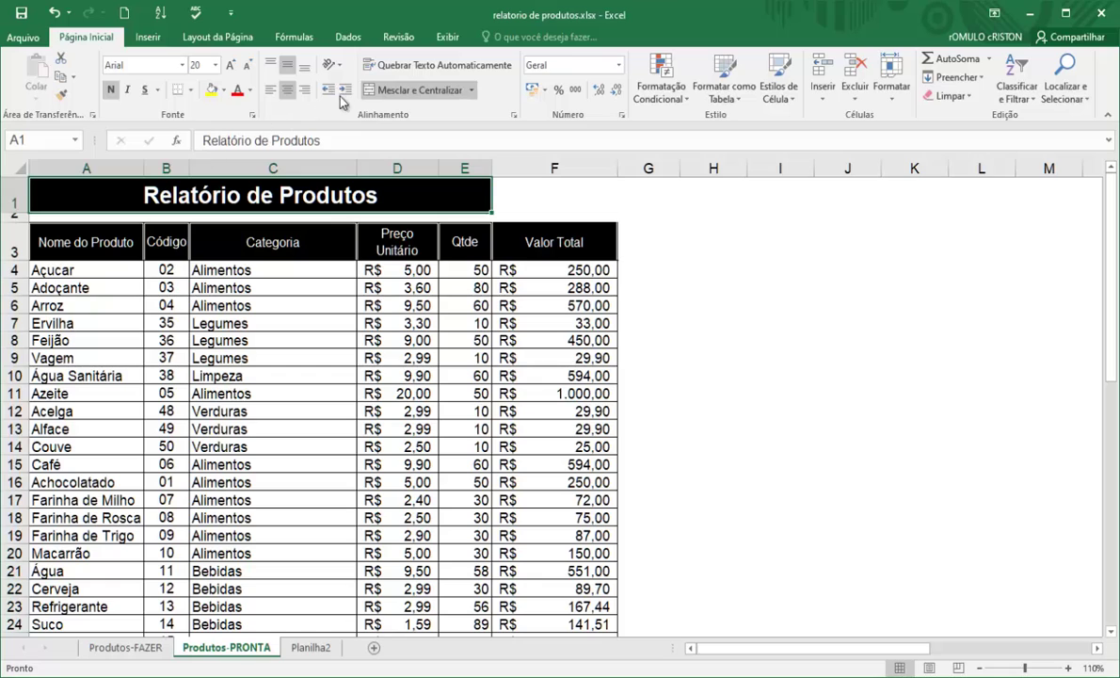
{"action": "left_click", "coordinate": [402, 90]}
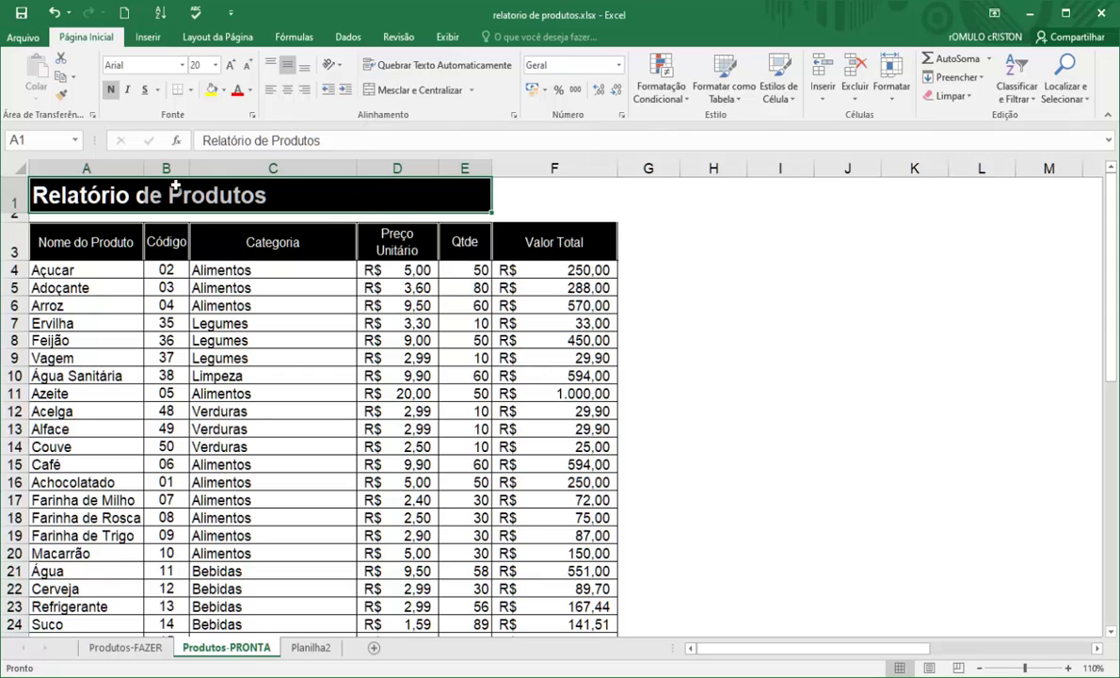
{"action": "left_click", "coordinate": [129, 195]}
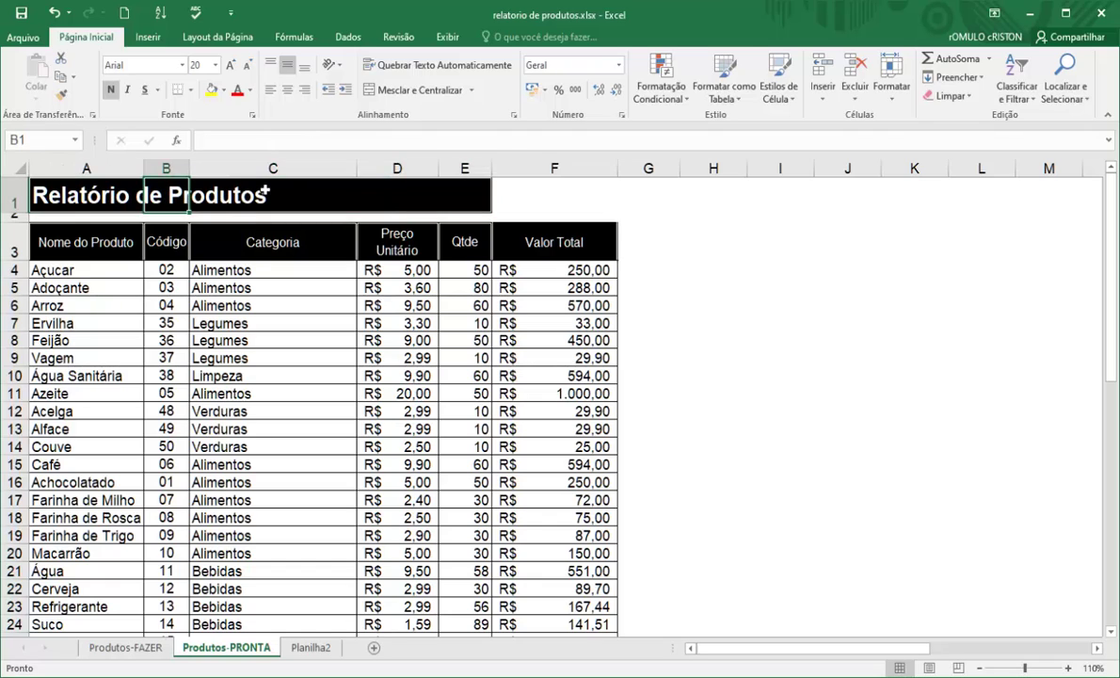
{"action": "left_click", "coordinate": [393, 185]}
{"action": "left_click", "coordinate": [459, 187]}
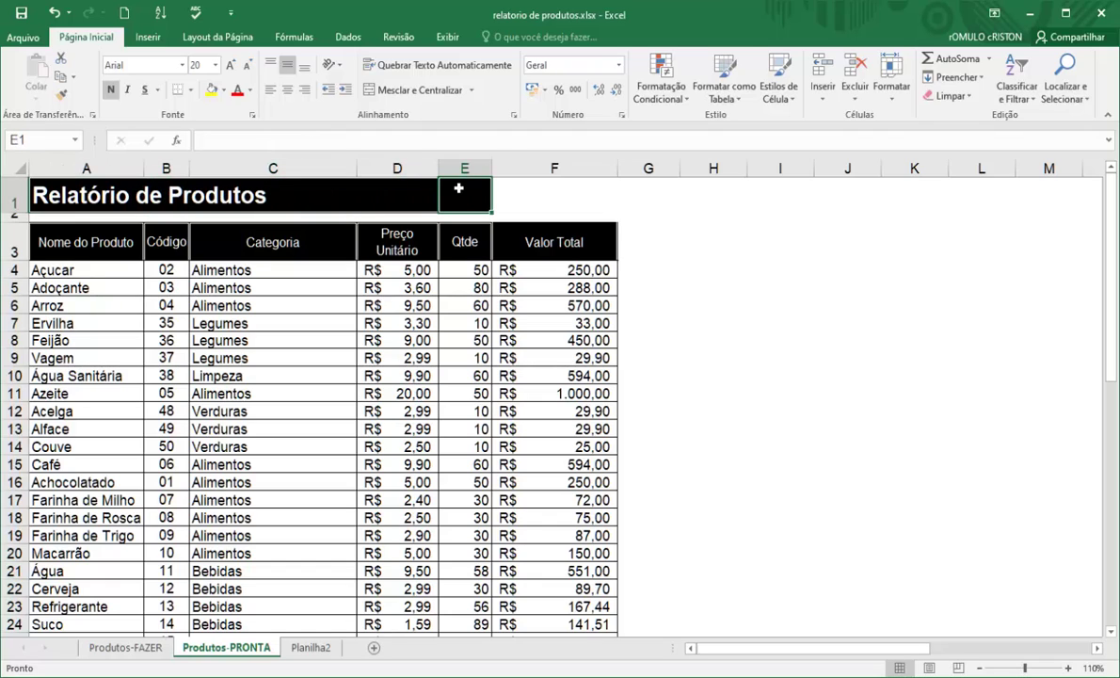
Step: Merge and center the Relatório de Produtos title across A1:F1 so it spans the Valor Total column too
{"action": "left_click", "coordinate": [85, 194]}
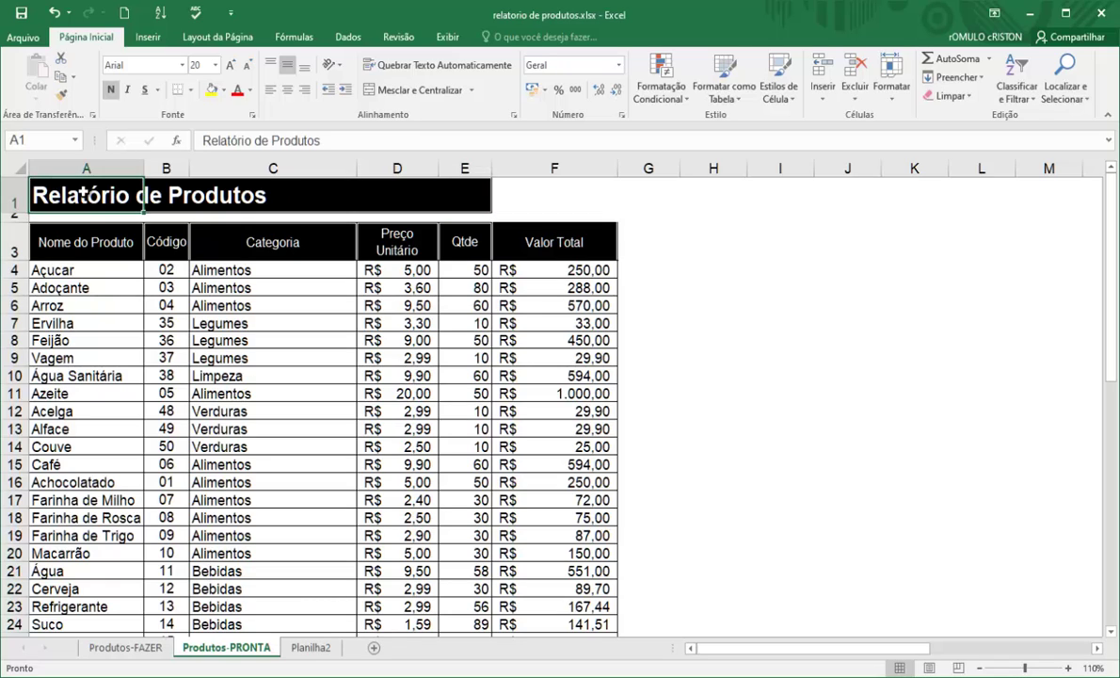
{"action": "left_click_drag", "start_coordinate": [94, 194], "coordinate": [590, 192]}
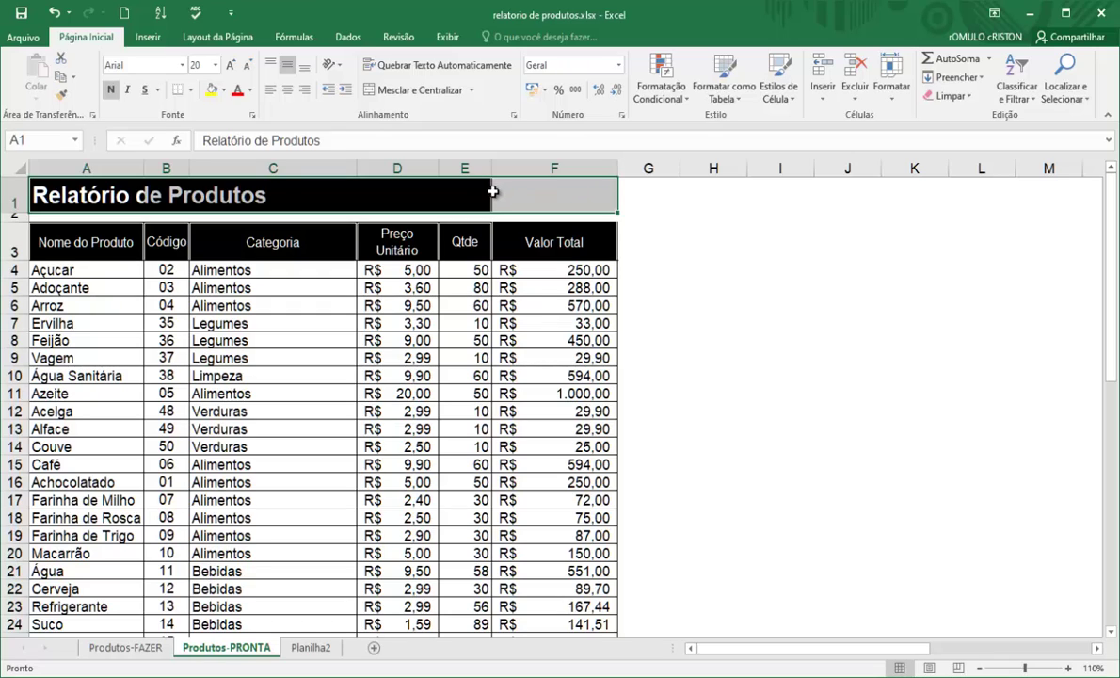
{"action": "left_click", "coordinate": [407, 92]}
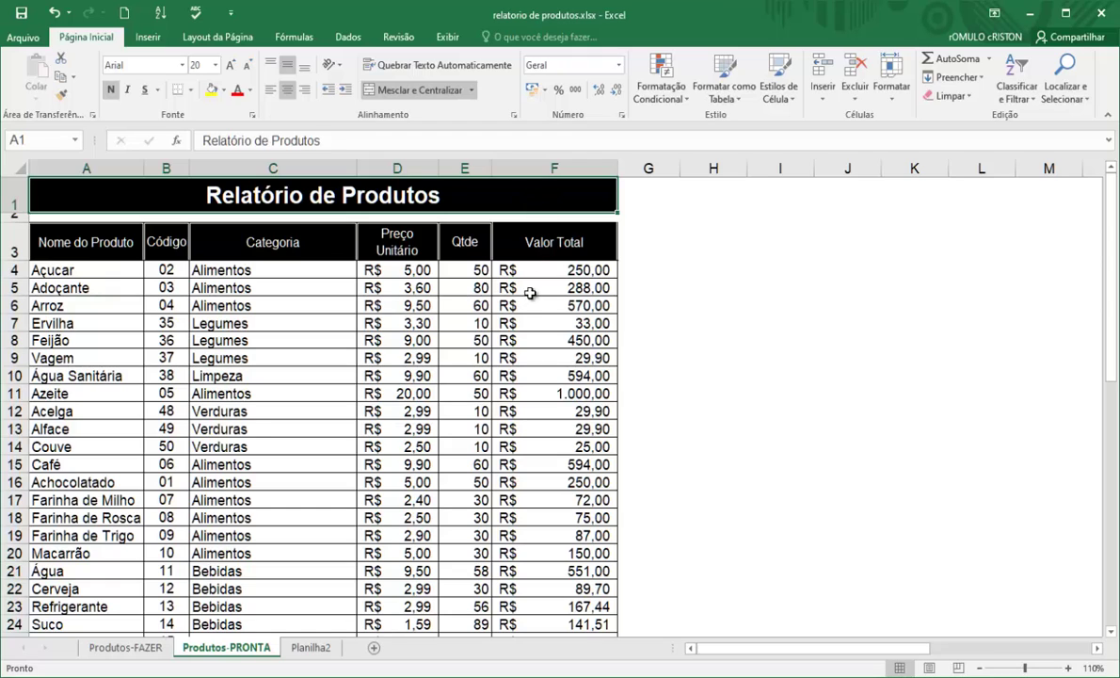
Step: Rotate the text of the Qtde header in E3 upward with the Girar Texto para Cima orientation
{"action": "left_click", "coordinate": [508, 240]}
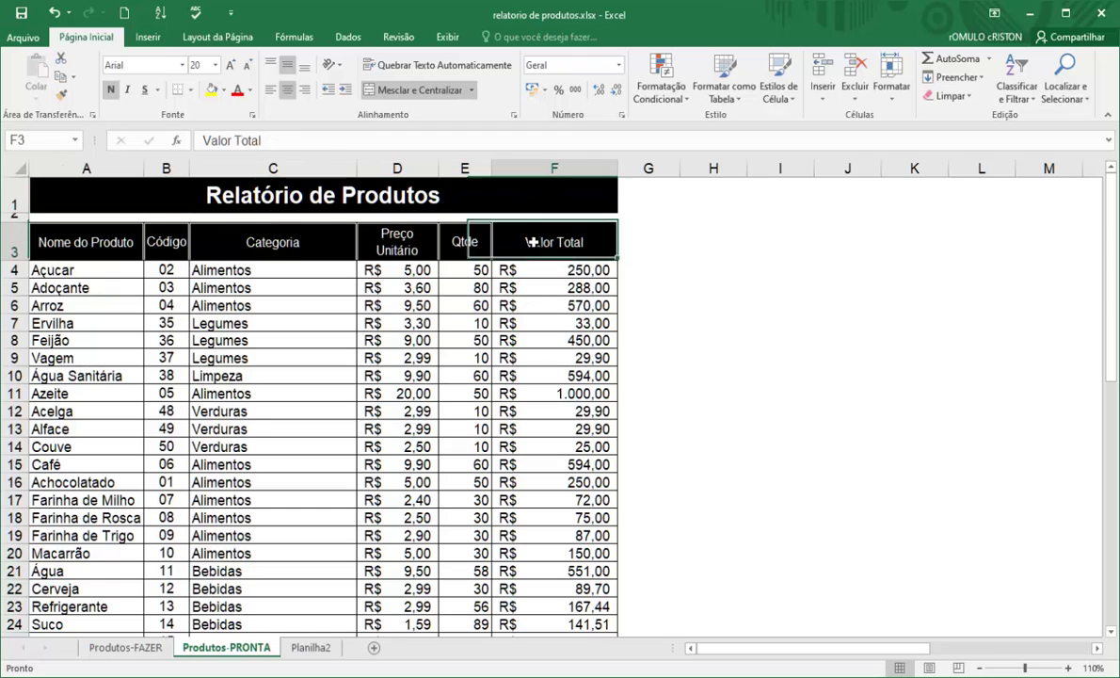
{"action": "left_click", "coordinate": [464, 243]}
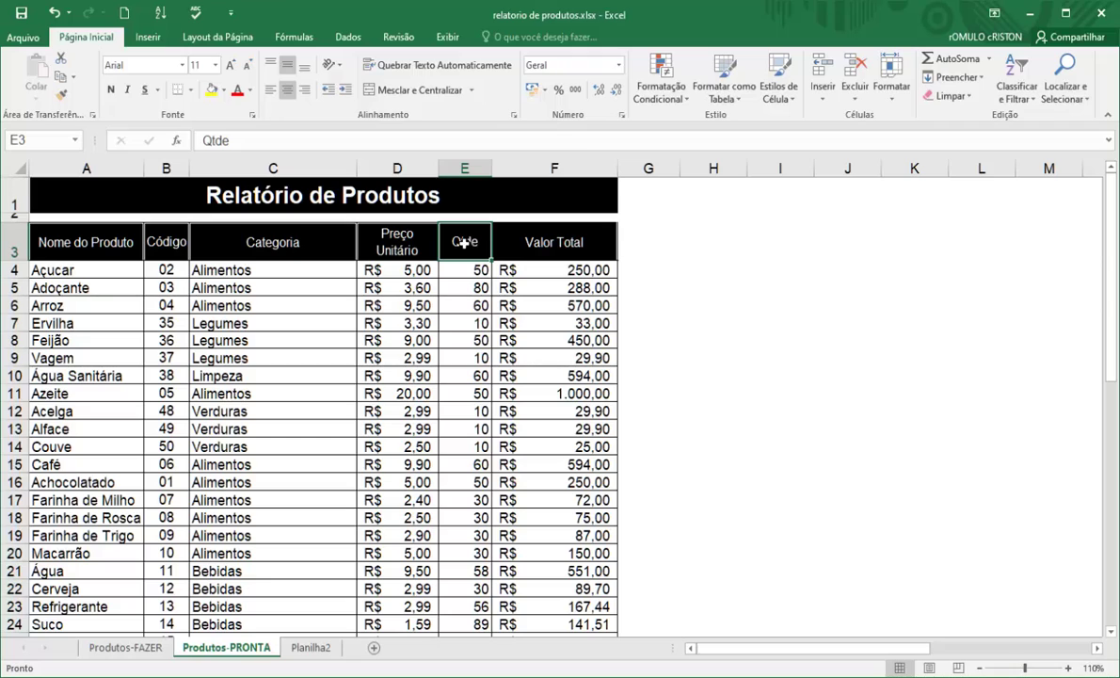
{"action": "left_click", "coordinate": [28, 141]}
{"action": "left_click", "coordinate": [446, 235]}
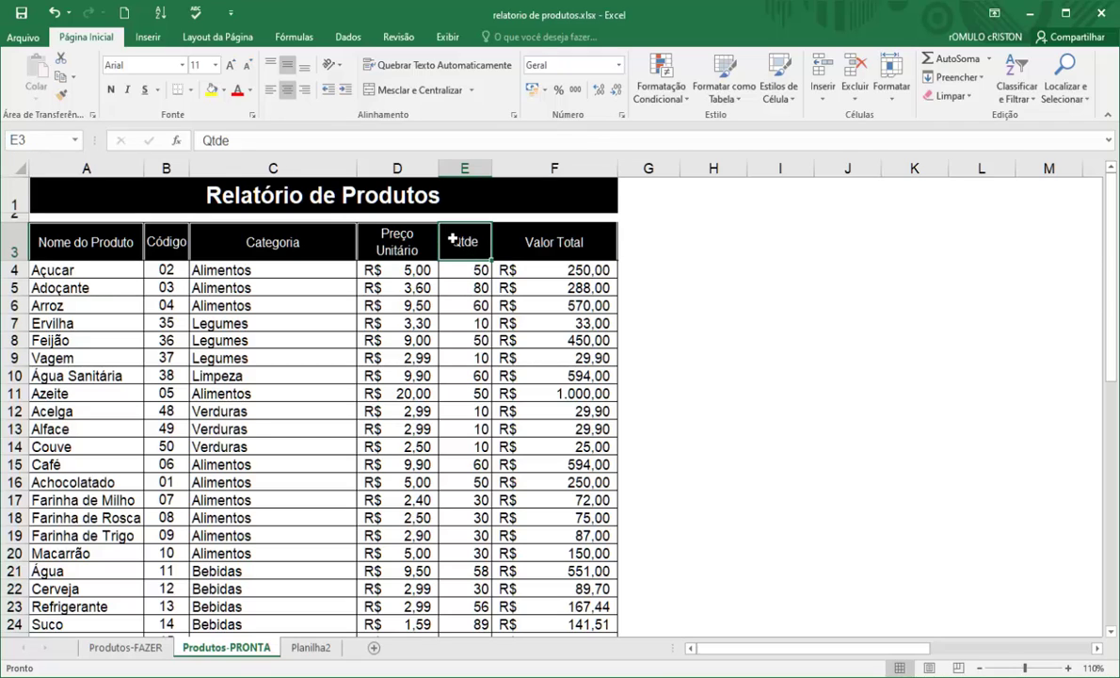
{"action": "left_click", "coordinate": [343, 69]}
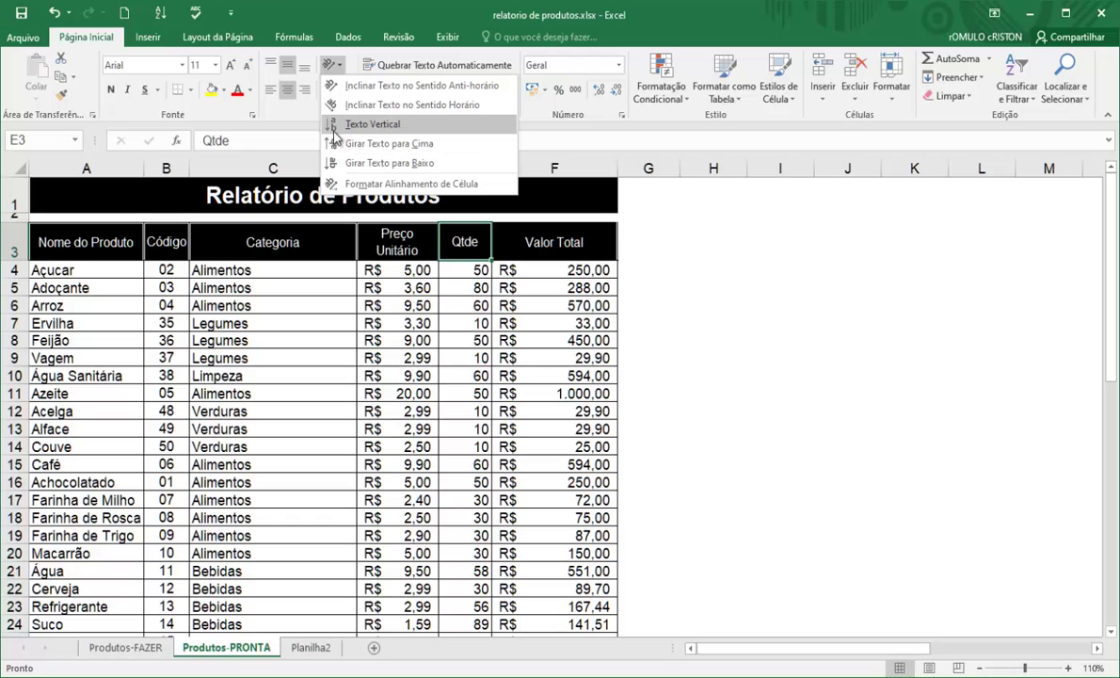
{"action": "left_click", "coordinate": [401, 148]}
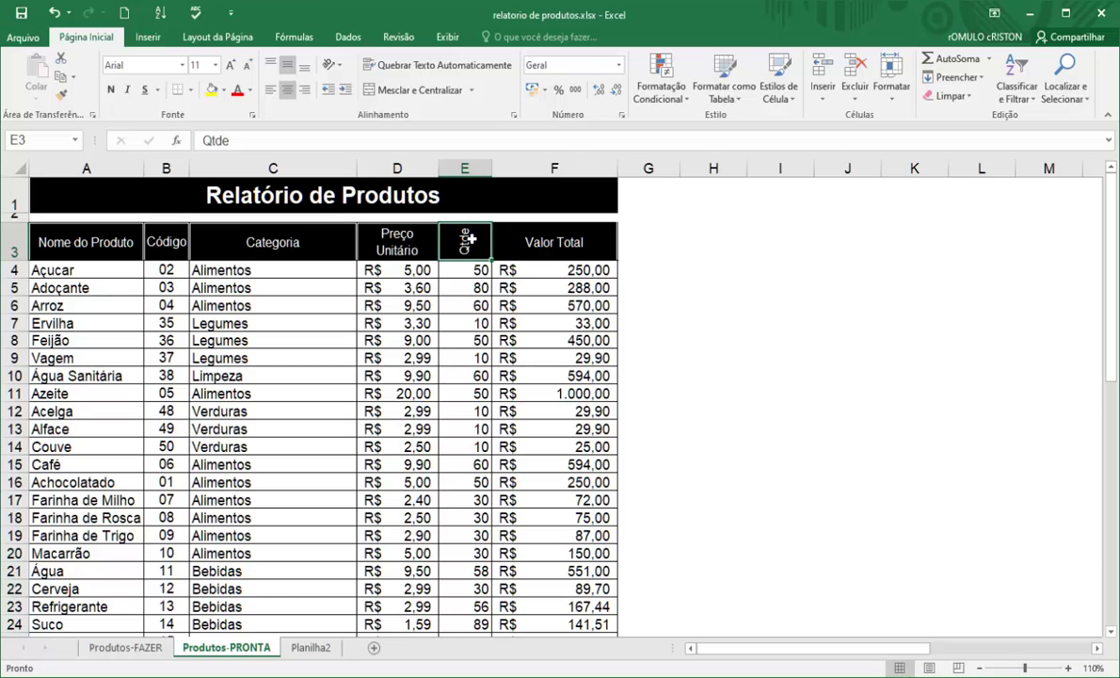
Step: Try the Girar Texto para Baixo orientation on the Qtde header, then restore Girar Texto para Cima
{"action": "left_click", "coordinate": [341, 72]}
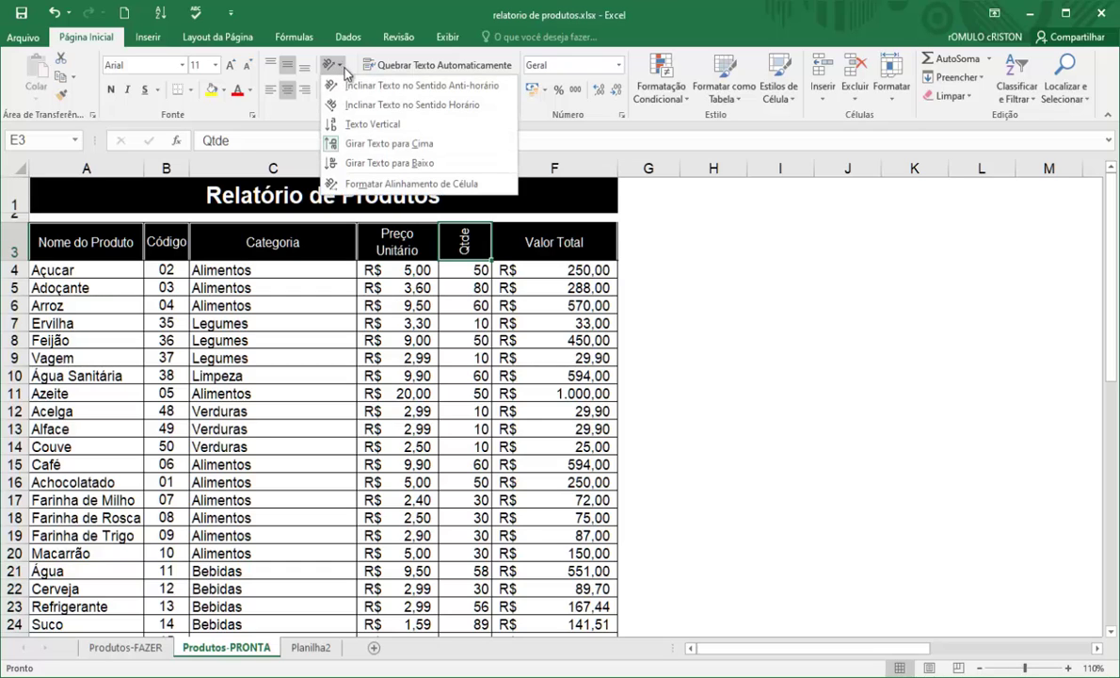
{"action": "left_click", "coordinate": [365, 165]}
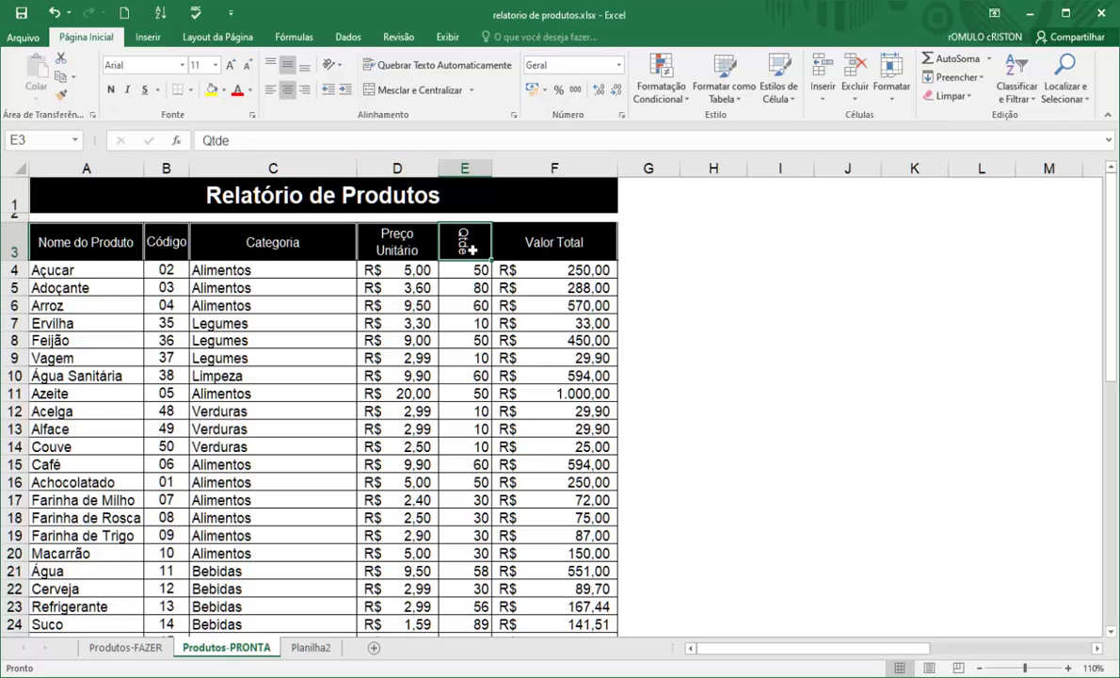
{"action": "left_click", "coordinate": [334, 65]}
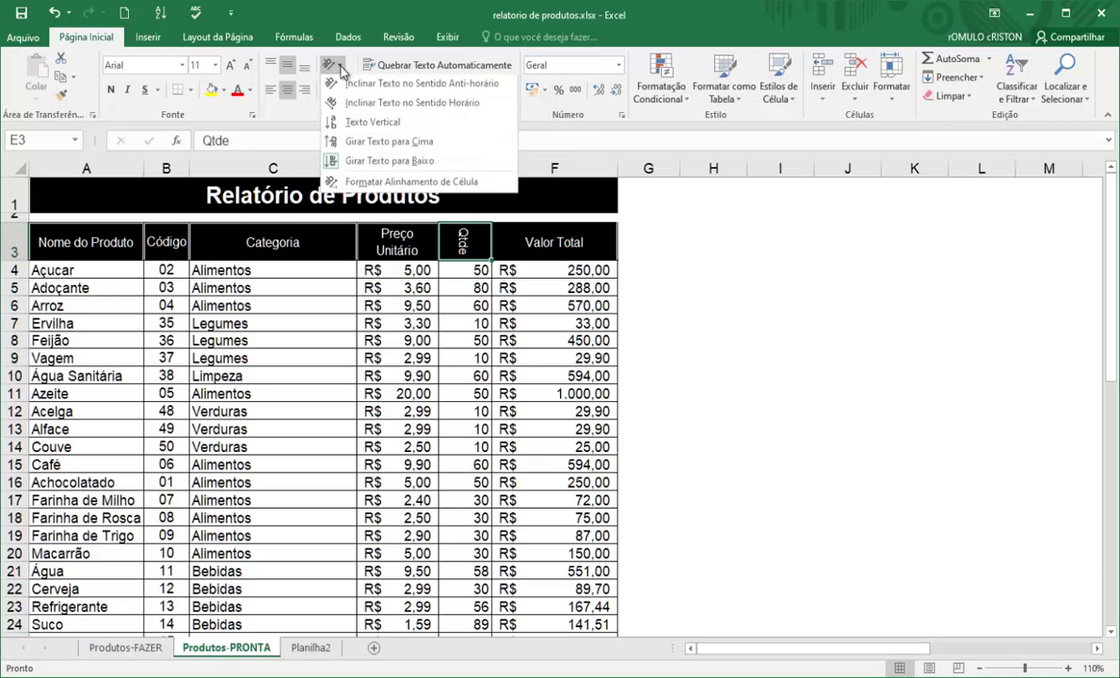
{"action": "left_click", "coordinate": [367, 146]}
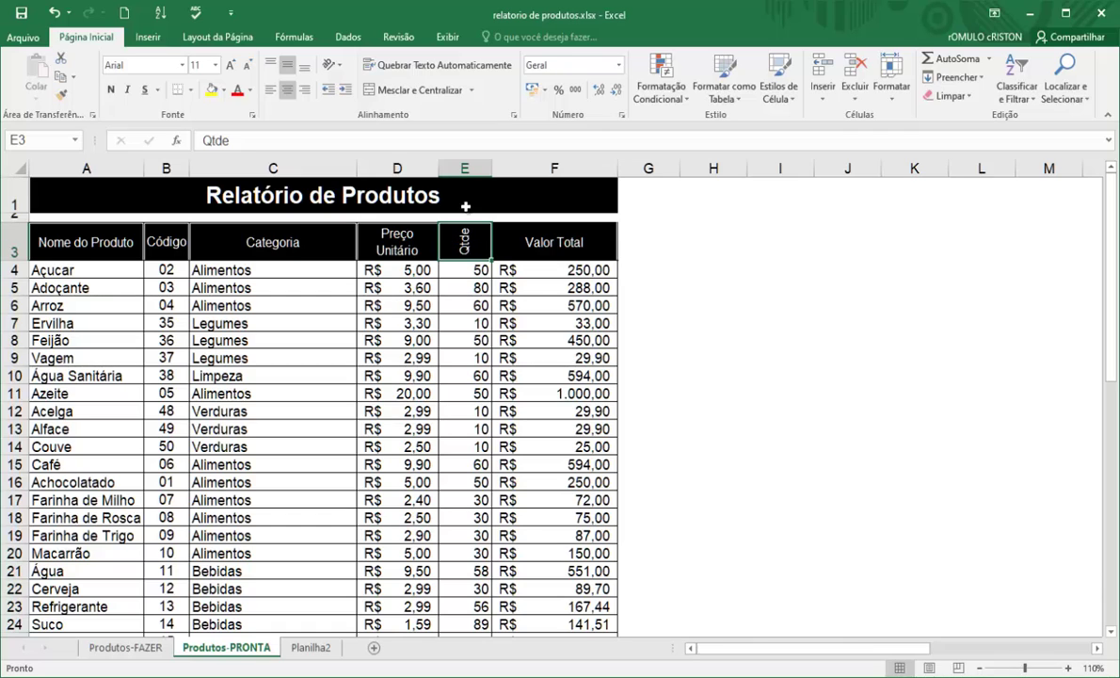
Step: Narrow column E to suit the rotated Qtde header and check the quantities down to the end of the table
{"action": "left_click_drag", "start_coordinate": [491, 165], "coordinate": [474, 161]}
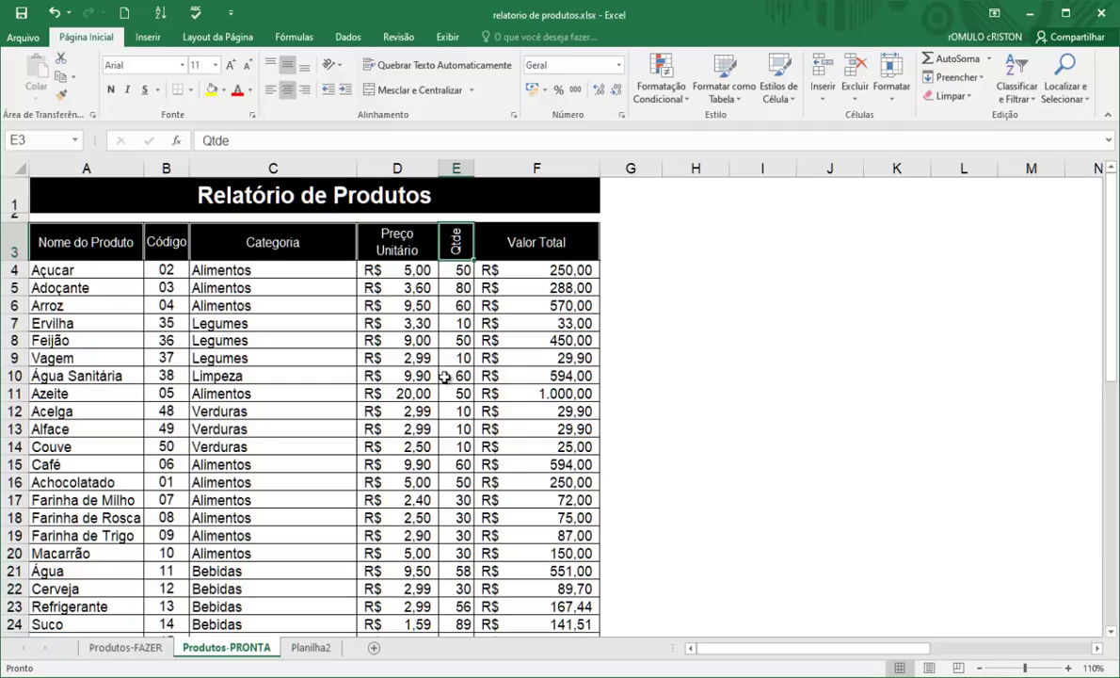
{"action": "scroll", "coordinate": [444, 376], "scroll_direction": "down", "scroll_amount": 11}
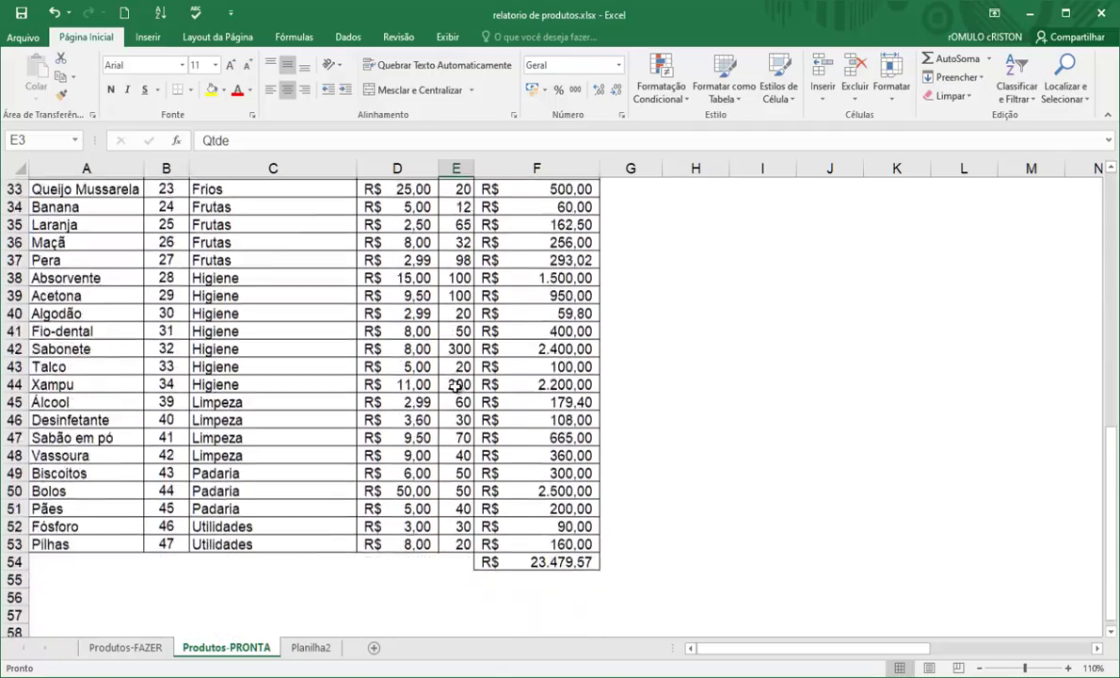
{"action": "scroll", "coordinate": [455, 386], "scroll_direction": "down", "scroll_amount": 1}
{"action": "scroll", "coordinate": [455, 386], "scroll_direction": "up", "scroll_amount": 12}
Step: Narrow column B to less than the width of its Código header and left-align the header in B3
{"action": "left_click", "coordinate": [150, 242]}
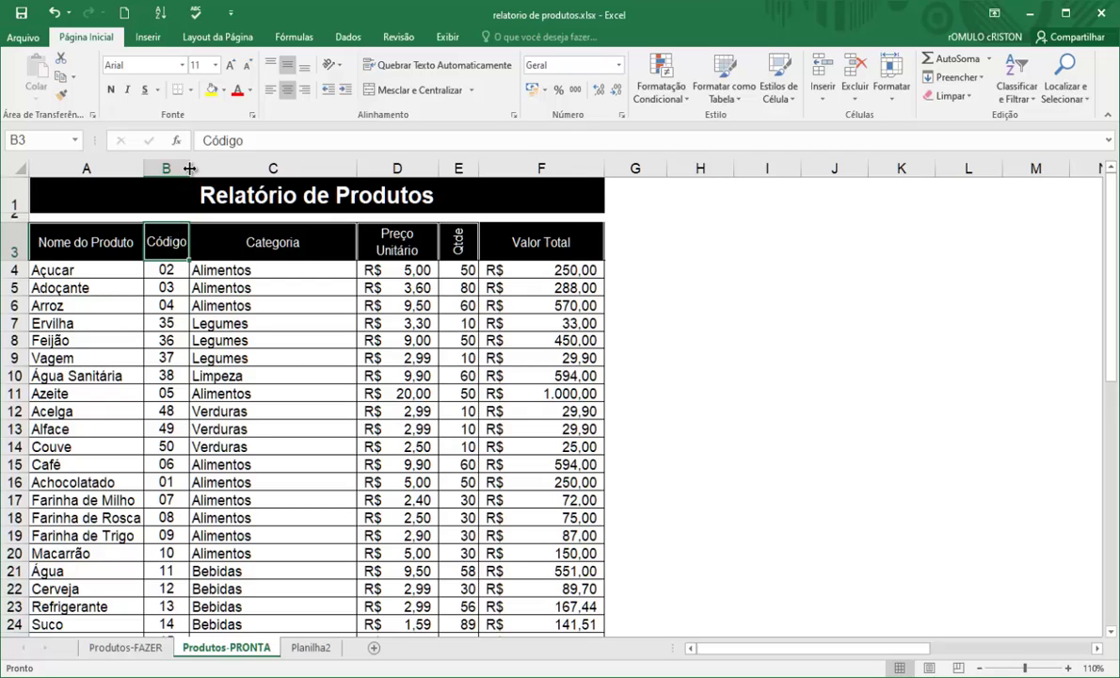
{"action": "mouse_move", "coordinate": [189, 168]}
{"action": "left_mouse_down"}
{"action": "mouse_move", "coordinate": [171, 169]}
{"action": "mouse_move", "coordinate": [184, 168]}
{"action": "left_mouse_up"}
{"action": "left_click_drag", "start_coordinate": [184, 168], "coordinate": [180, 168]}
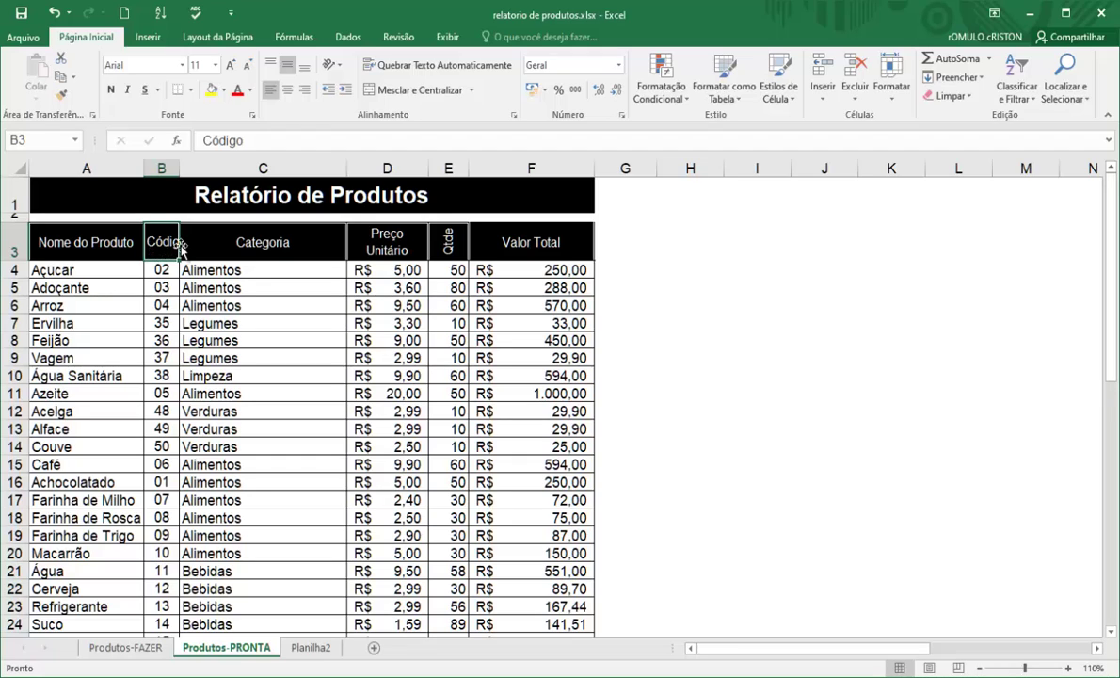
{"action": "left_click_drag", "start_coordinate": [177, 167], "coordinate": [177, 168]}
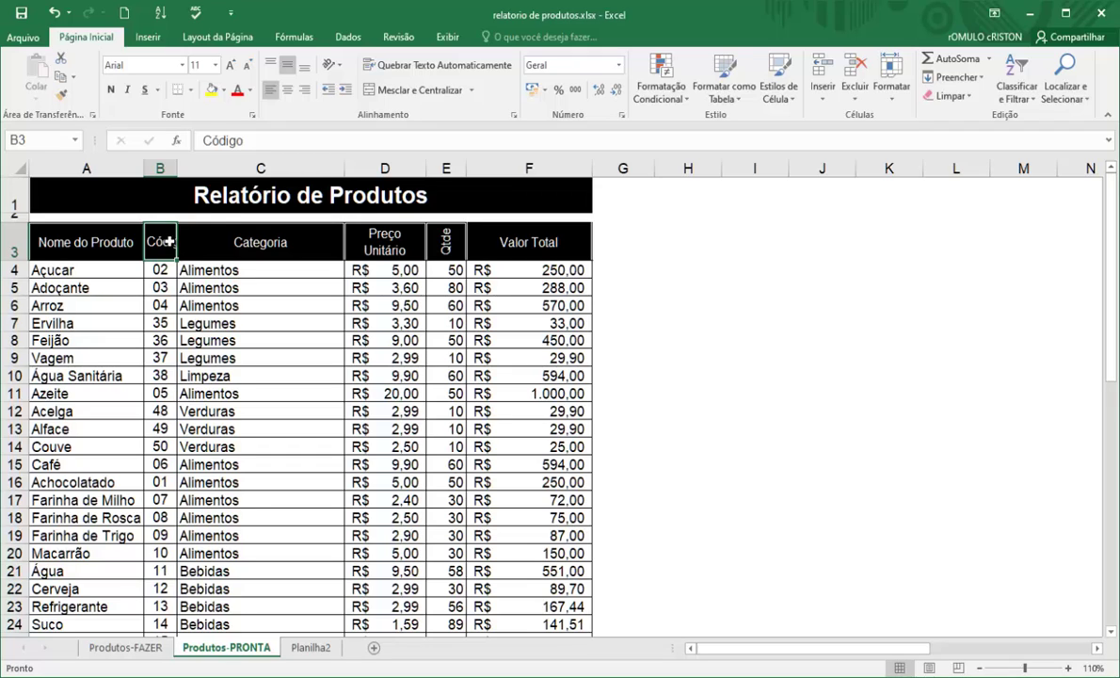
Step: Apply Reduzir para caber to the Código header in B3 with vertical alignment Centro, and center the header horizontally
{"action": "left_click", "coordinate": [339, 64]}
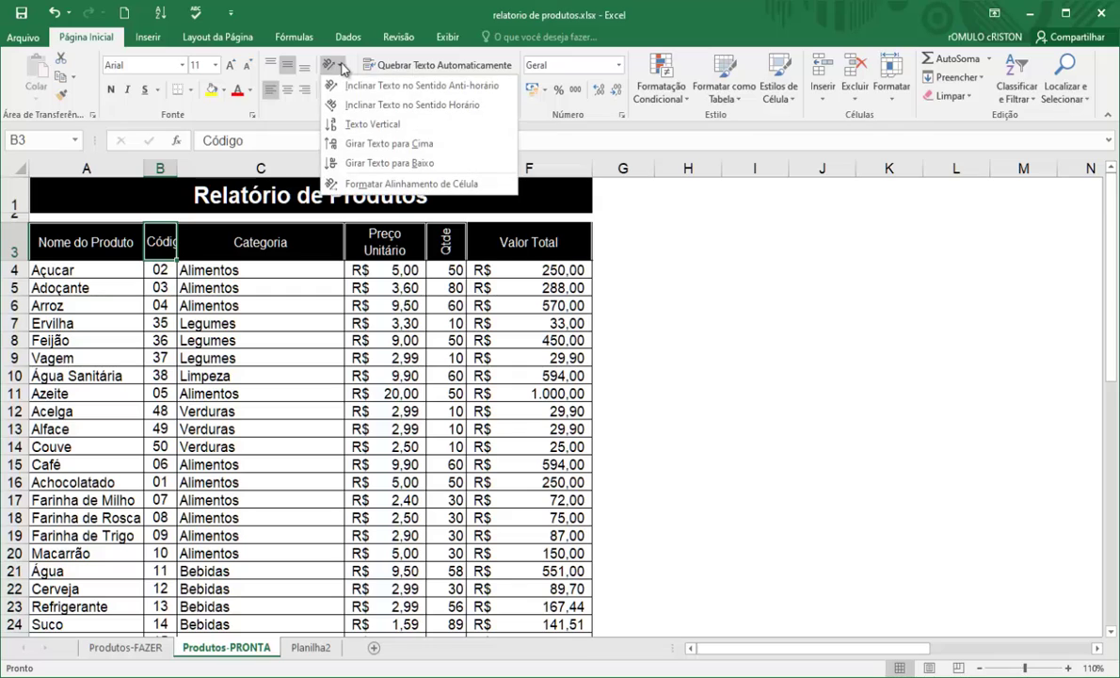
{"action": "left_click", "coordinate": [409, 184]}
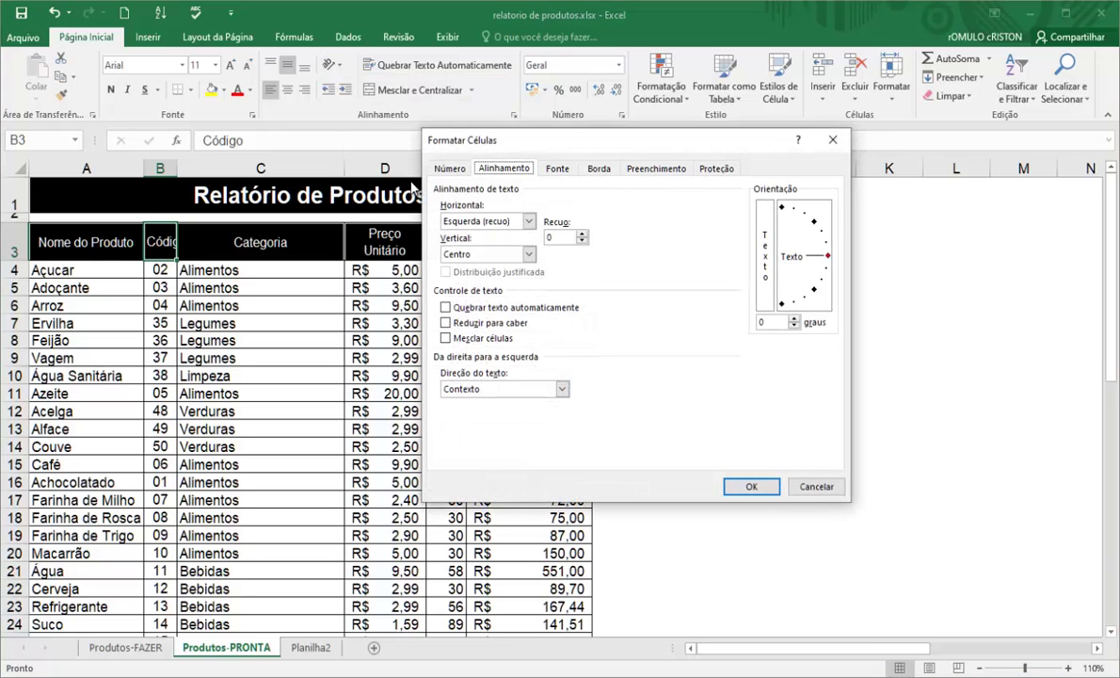
{"action": "left_click_drag", "start_coordinate": [542, 142], "coordinate": [518, 166]}
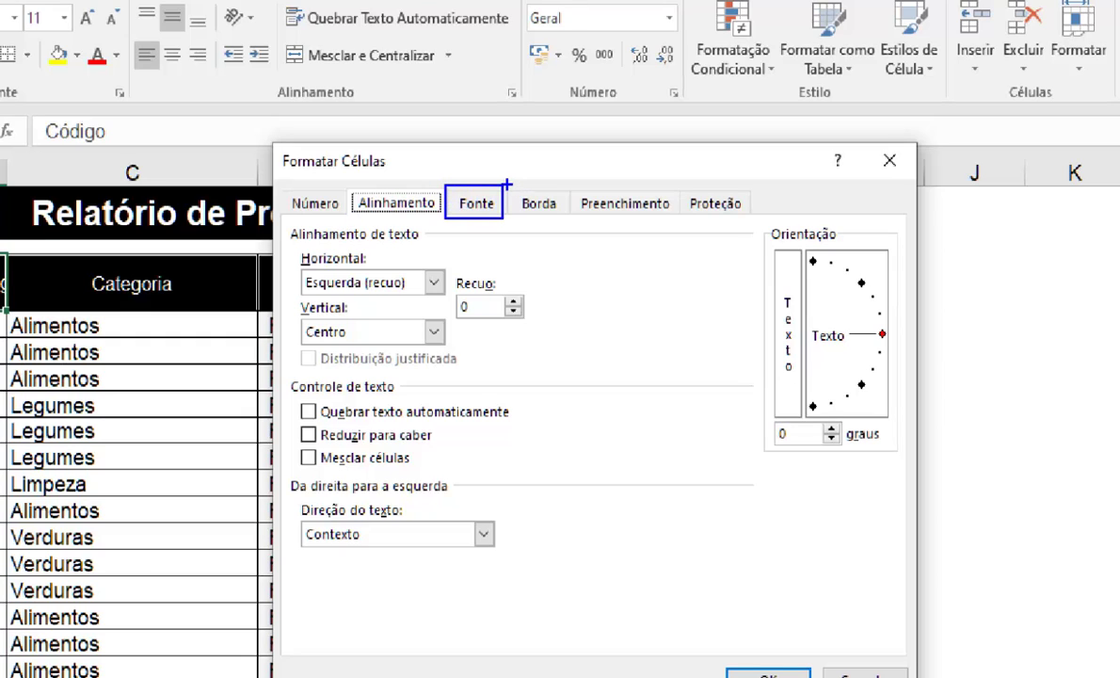
{"action": "mouse_move", "coordinate": [507, 185]}
{"action": "left_mouse_down"}
{"action": "mouse_move", "coordinate": [522, 207]}
{"action": "mouse_move", "coordinate": [567, 219]}
{"action": "left_mouse_up"}
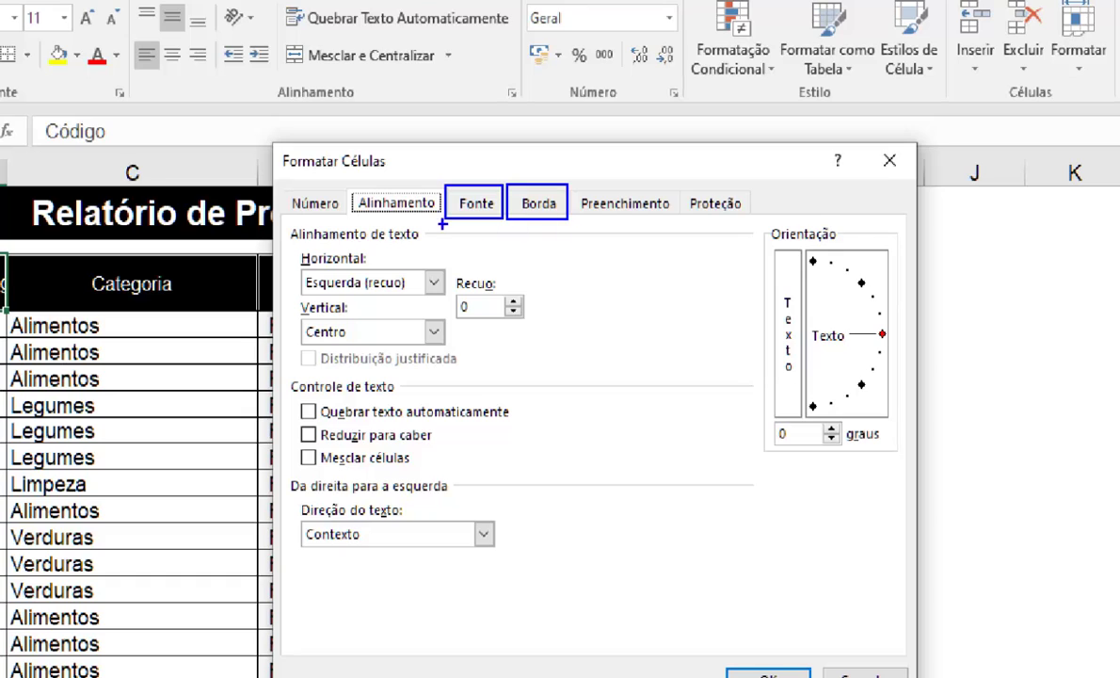
{"action": "left_click_drag", "start_coordinate": [347, 183], "coordinate": [444, 219]}
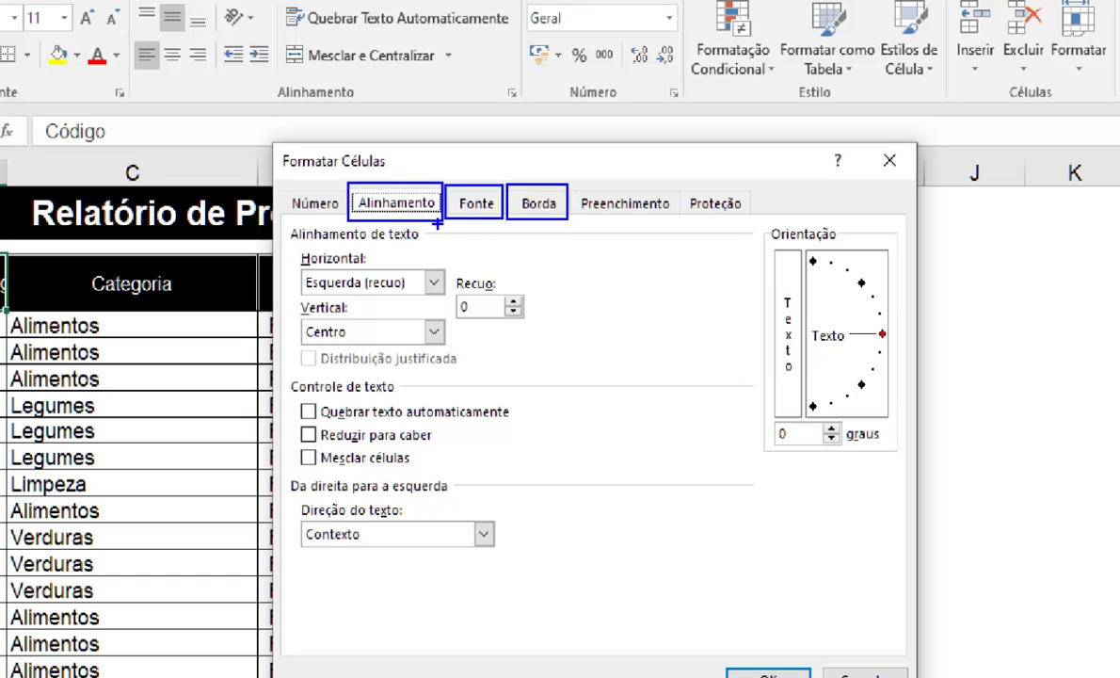
{"action": "key", "text": "Escape"}
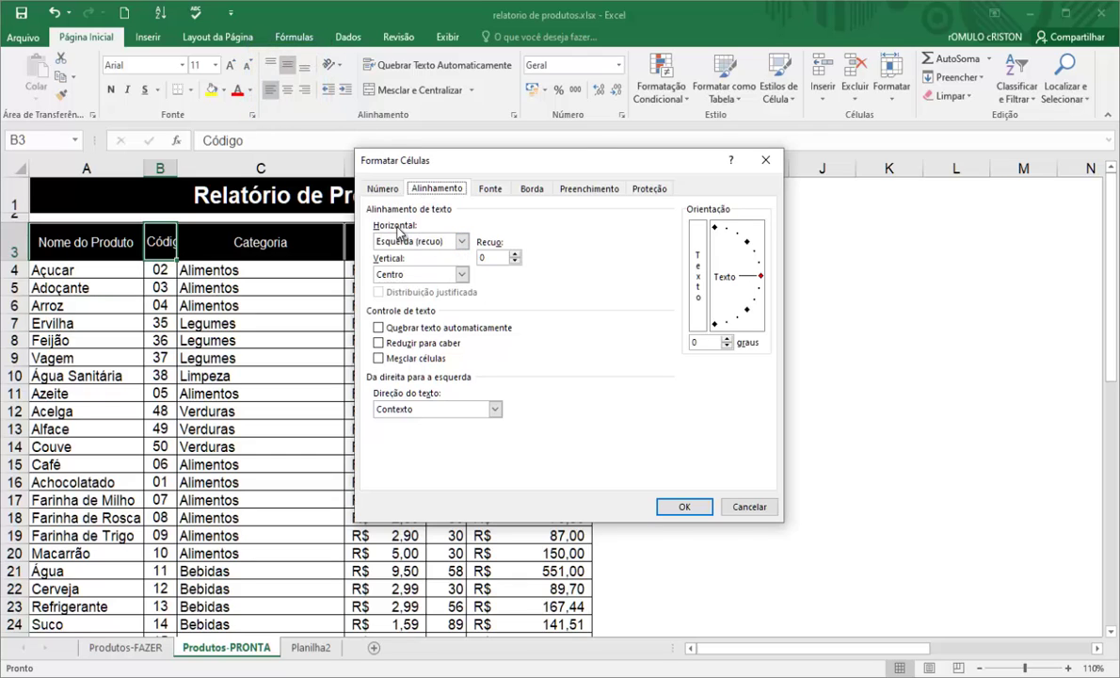
{"action": "left_click", "coordinate": [461, 275]}
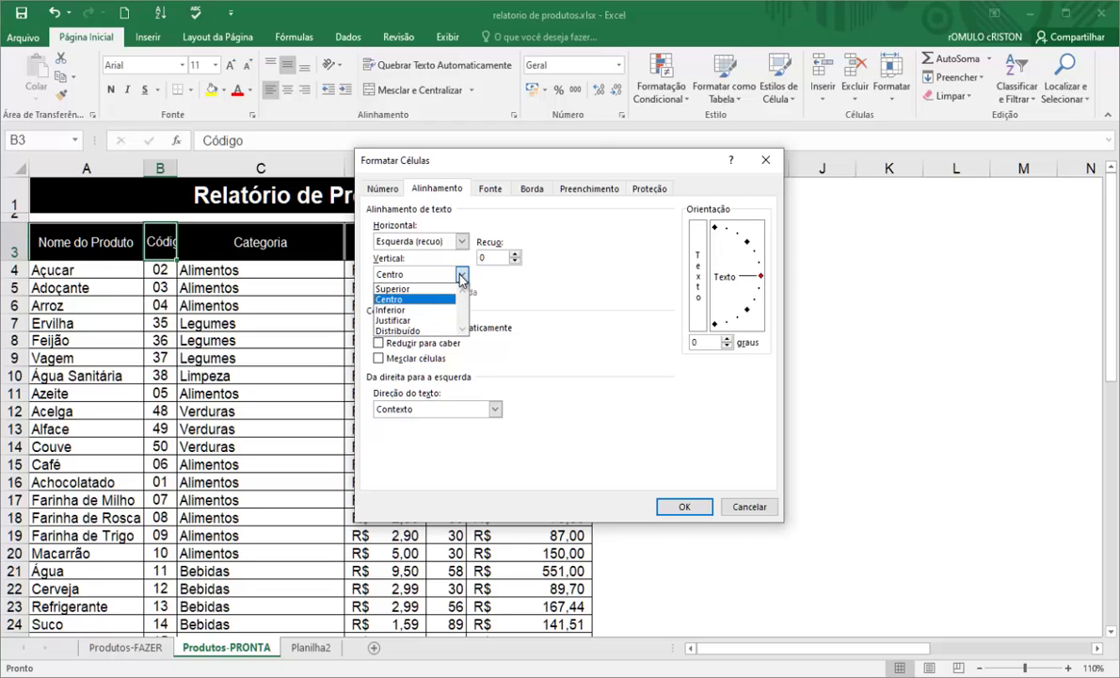
{"action": "left_click", "coordinate": [414, 299]}
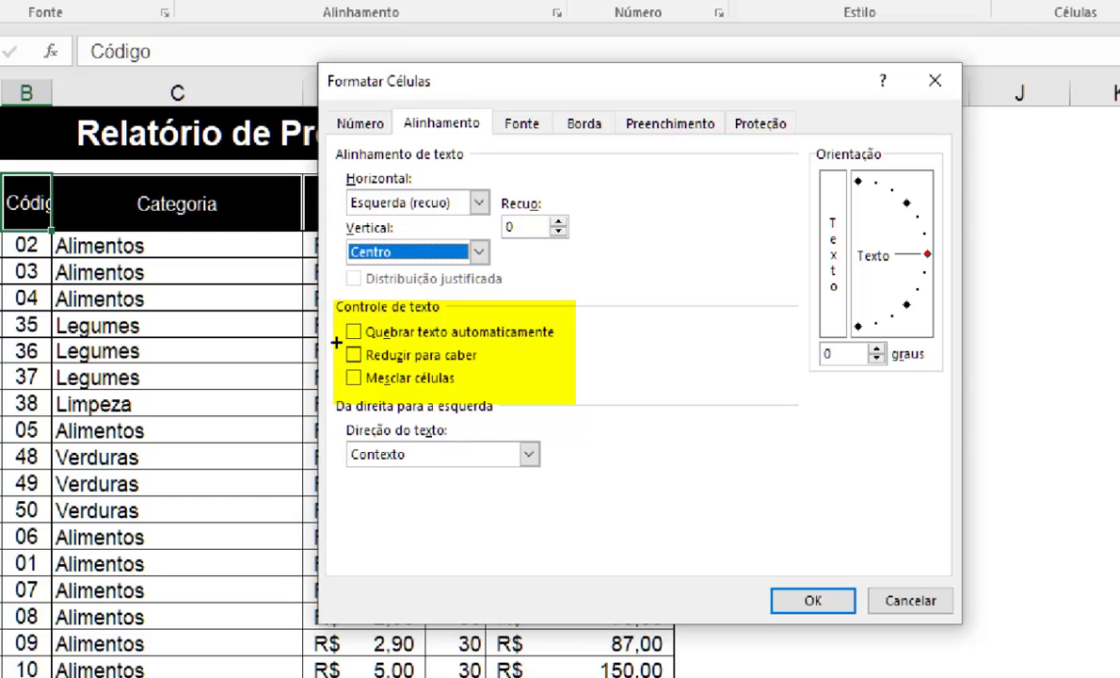
{"action": "mouse_move", "coordinate": [337, 344]}
{"action": "left_mouse_down"}
{"action": "mouse_move", "coordinate": [370, 359]}
{"action": "mouse_move", "coordinate": [482, 367]}
{"action": "left_mouse_up"}
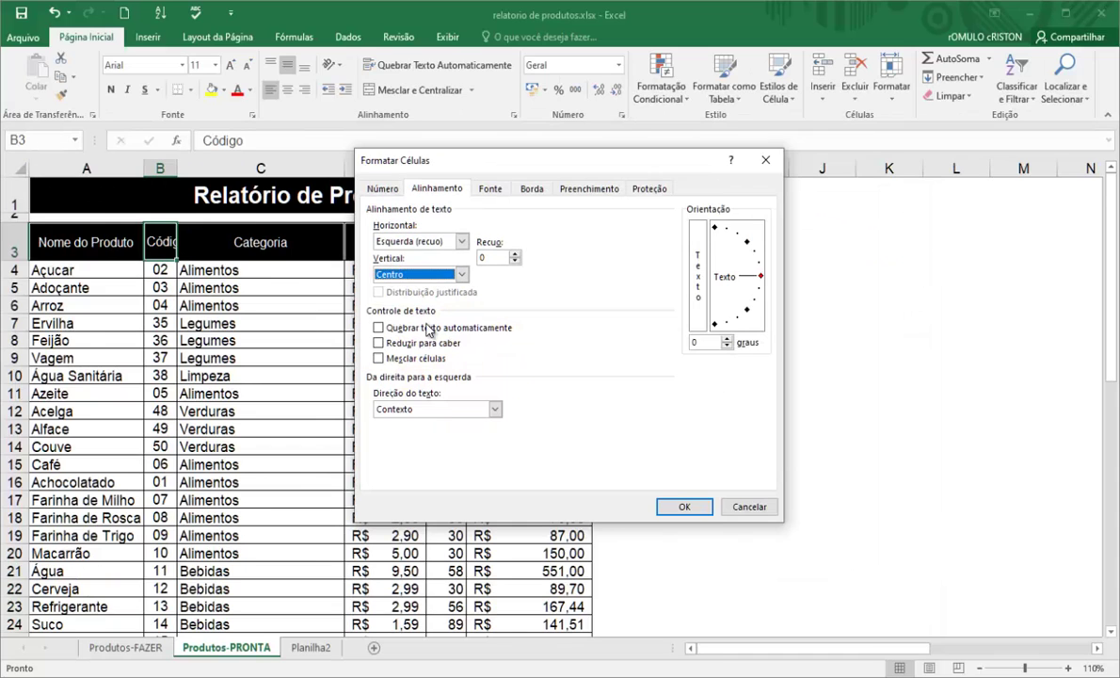
{"action": "left_click", "coordinate": [417, 344]}
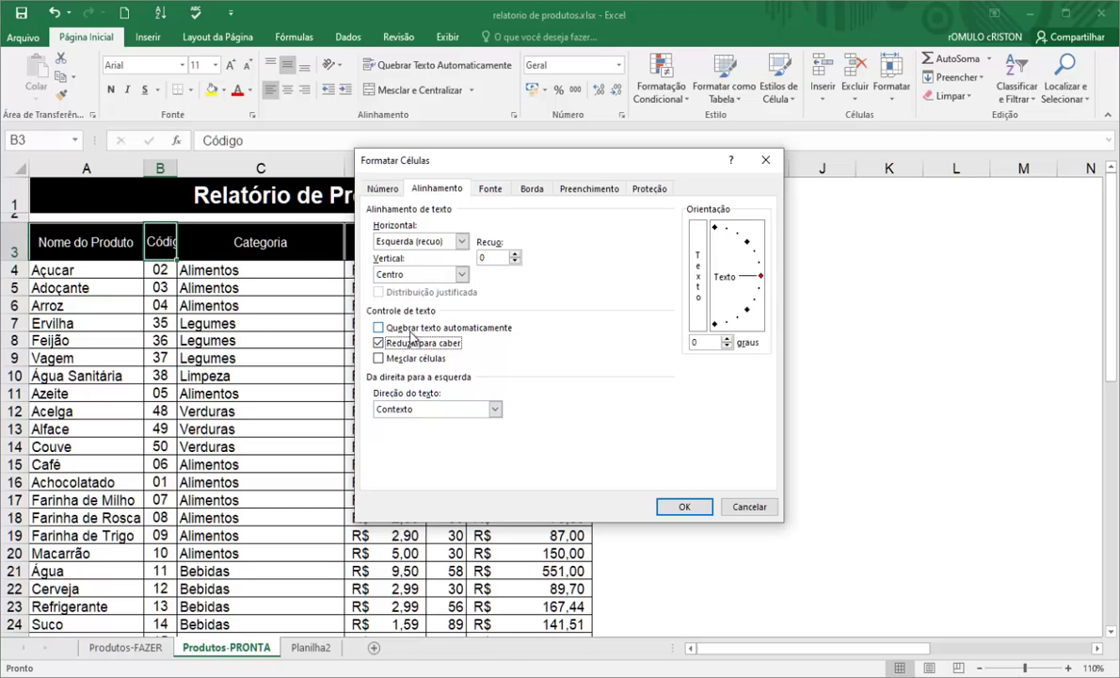
{"action": "left_click", "coordinate": [682, 507]}
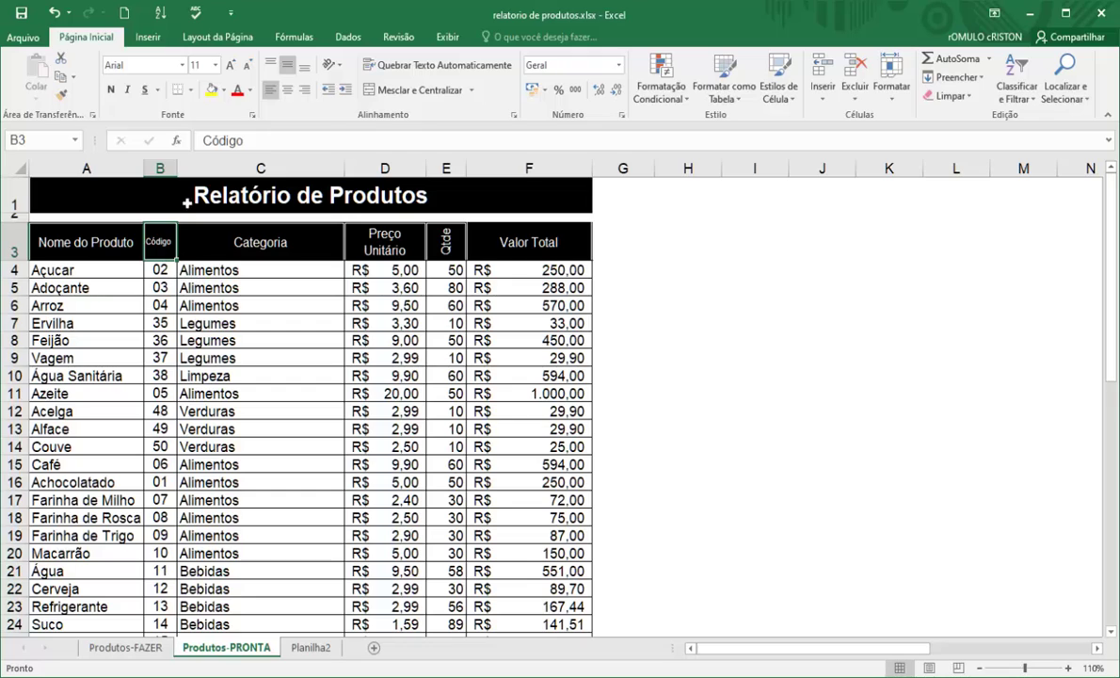
{"action": "left_click", "coordinate": [291, 96]}
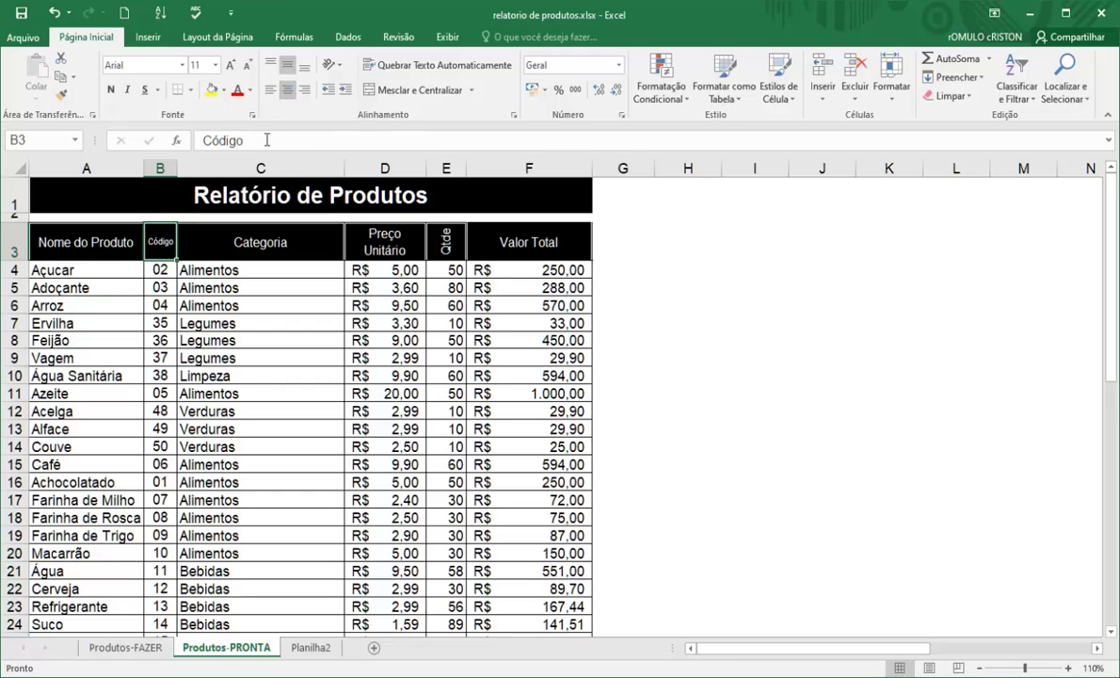
Step: Narrow column B to test the shrink-to-fit Código header, then widen the column until the header displays at full size
{"action": "left_click", "coordinate": [160, 269]}
{"action": "left_click", "coordinate": [157, 248]}
{"action": "left_click", "coordinate": [178, 270]}
{"action": "left_click_drag", "start_coordinate": [175, 167], "coordinate": [164, 167]}
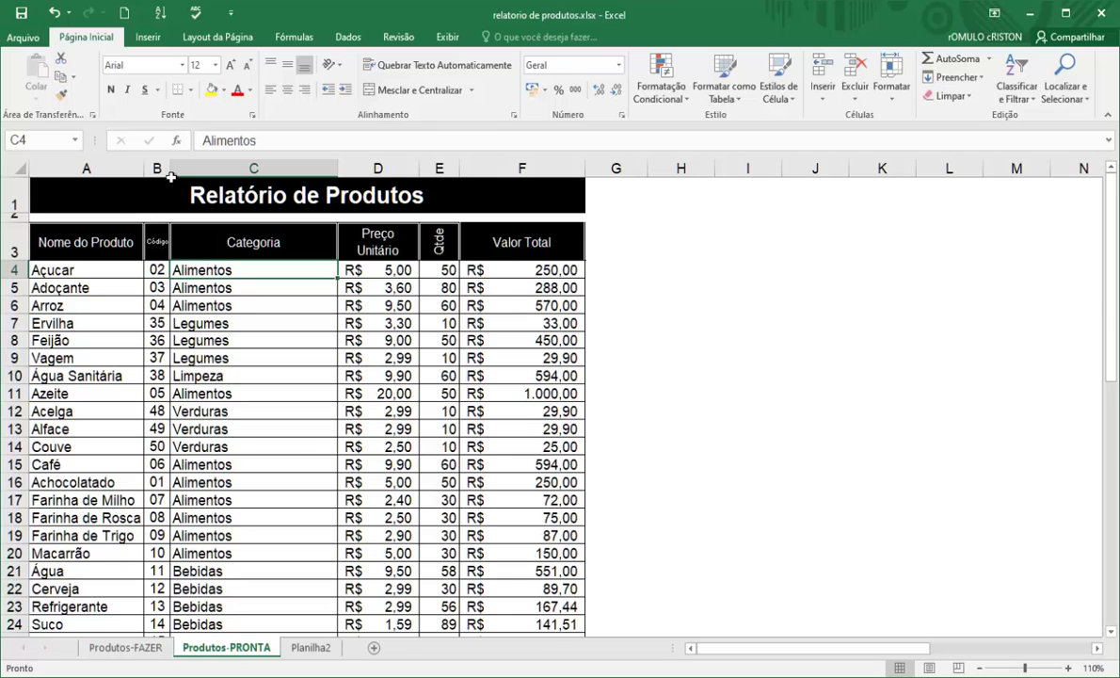
{"action": "left_click_drag", "start_coordinate": [171, 167], "coordinate": [202, 167]}
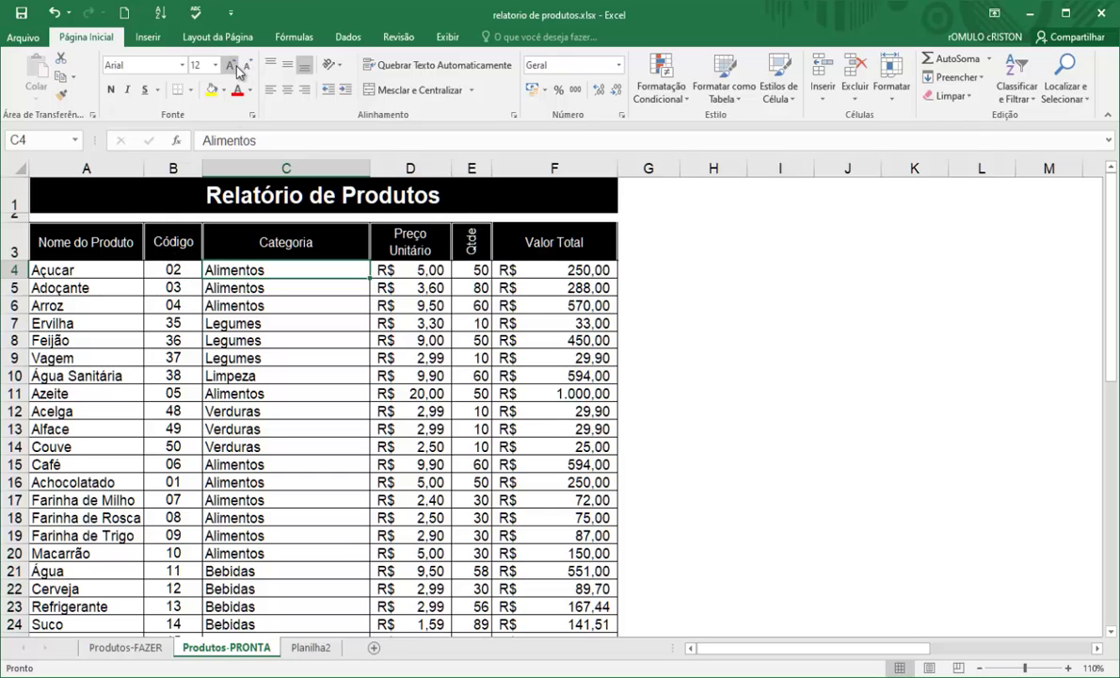
Step: Try font size 8 on the Código header with a narrower column B, then undo both changes
{"action": "key", "text": "Left"}
{"action": "key", "text": "Up"}
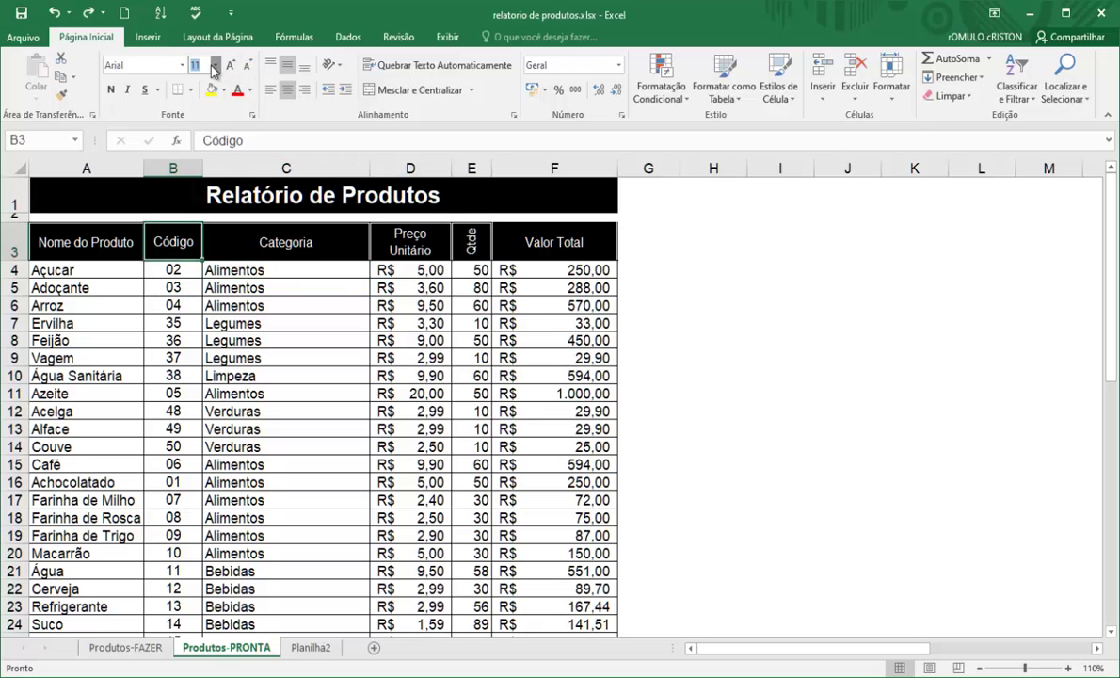
{"action": "left_click", "coordinate": [216, 65]}
{"action": "left_click", "coordinate": [195, 83]}
{"action": "left_click_drag", "start_coordinate": [203, 169], "coordinate": [172, 170]}
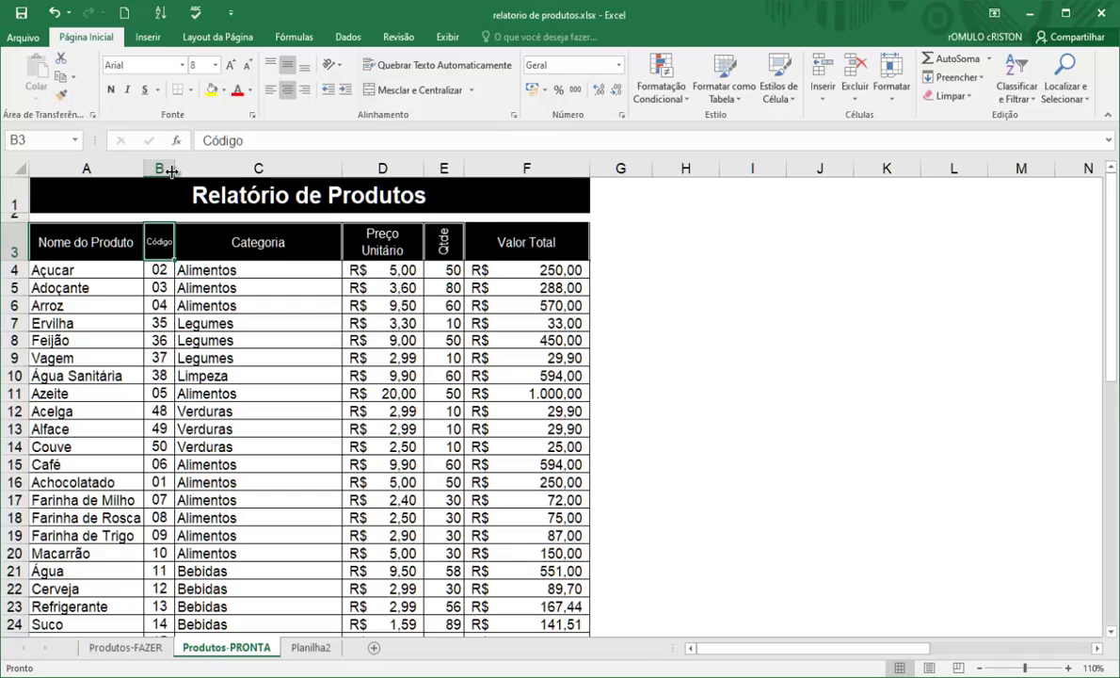
{"action": "key", "text": "ctrl+z"}
{"action": "key", "text": "ctrl+z"}
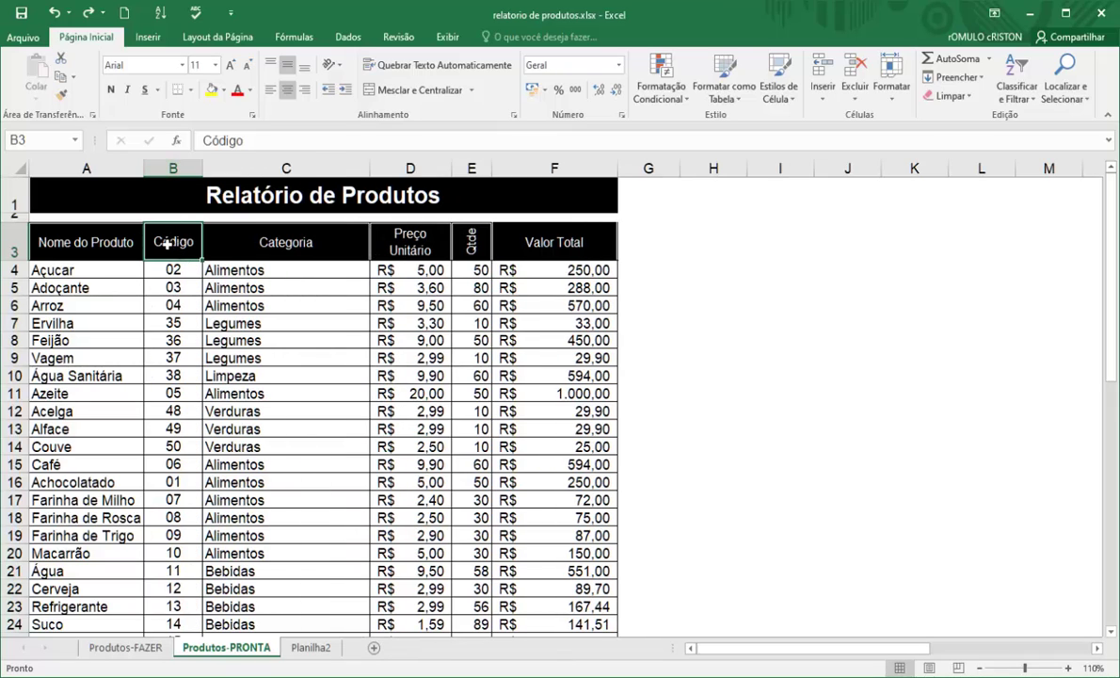
Step: Review the text control options in the cell alignment settings of the Código header in B3 and the Preço Unitário header in D3
{"action": "left_click", "coordinate": [337, 70]}
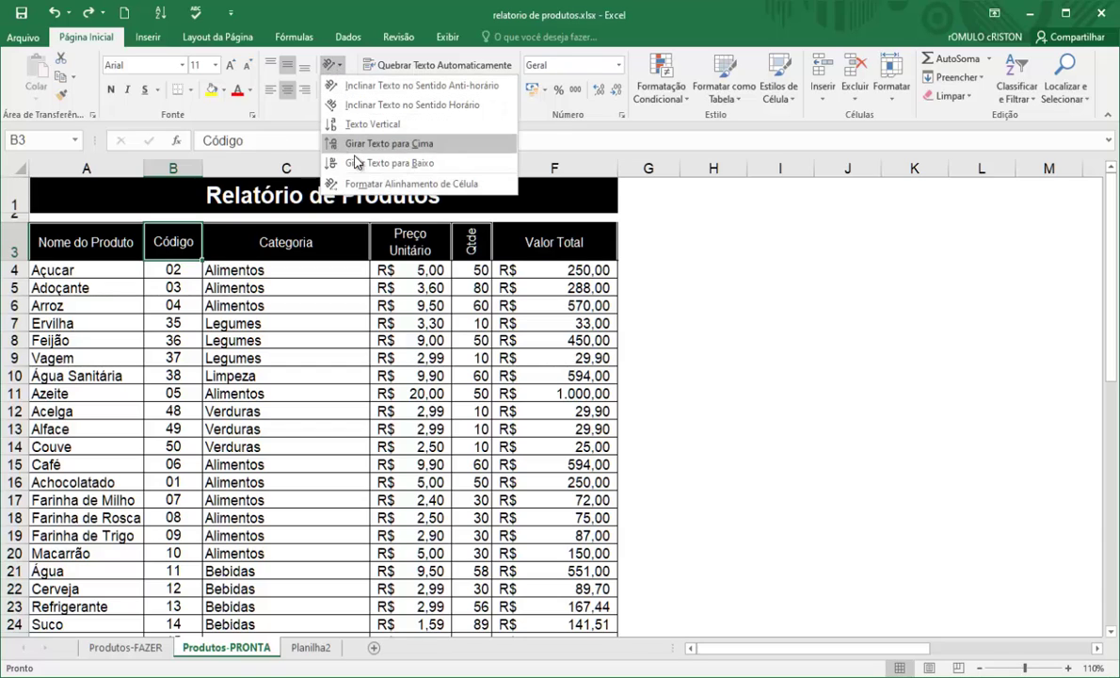
{"action": "left_click", "coordinate": [390, 183]}
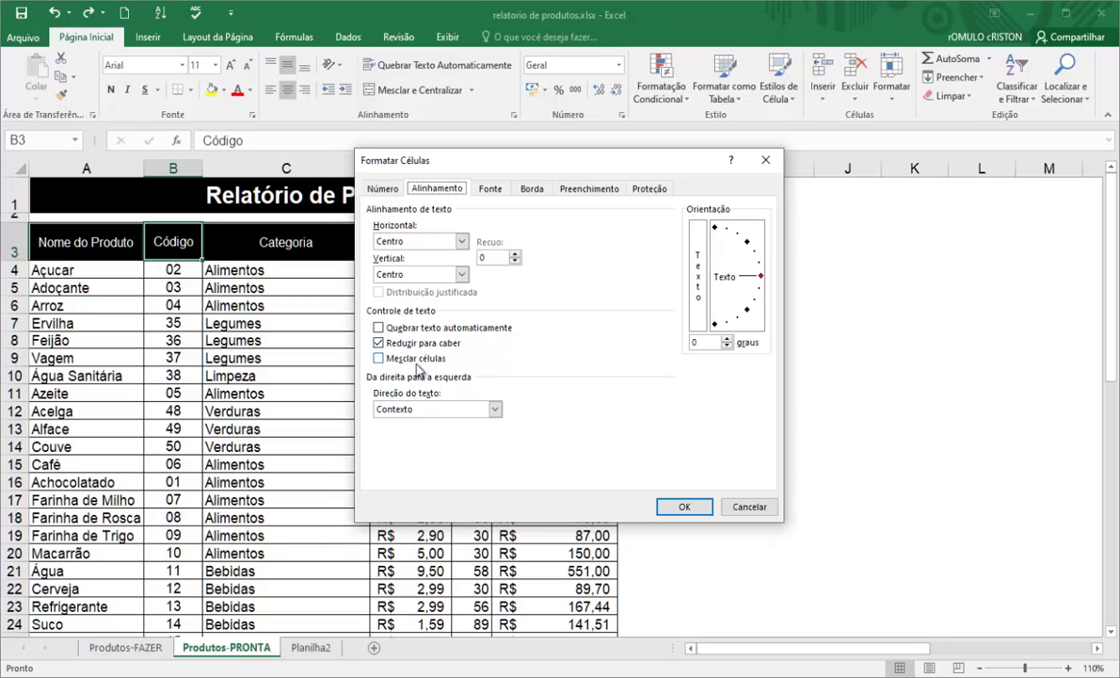
{"action": "left_click", "coordinate": [684, 507]}
{"action": "left_click", "coordinate": [415, 246]}
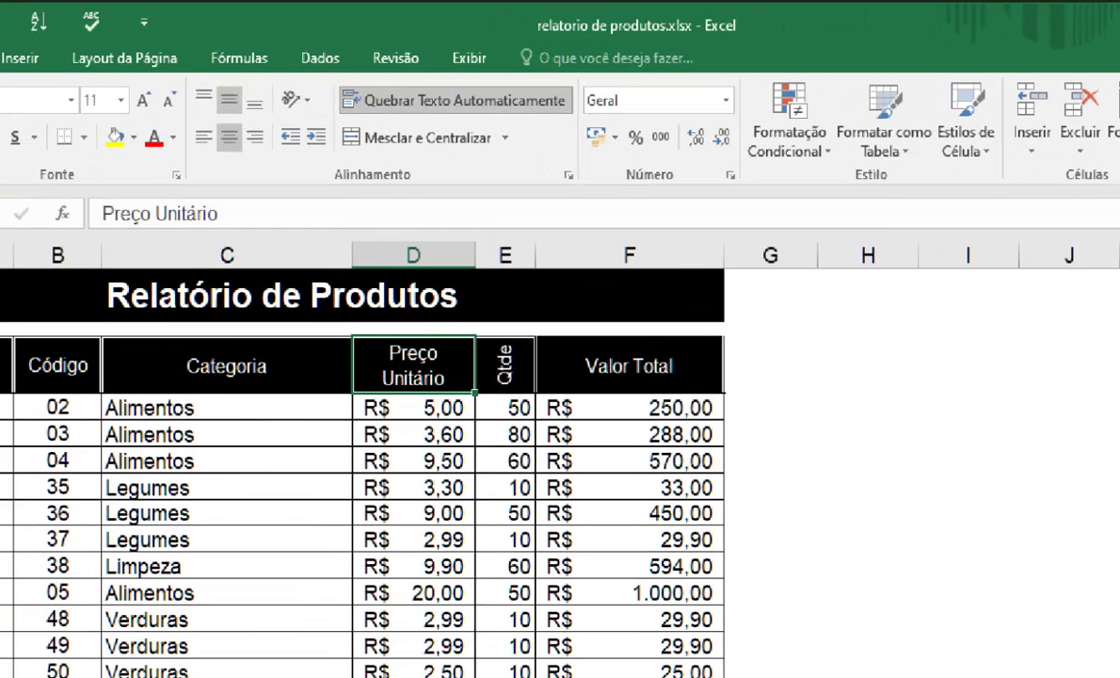
{"action": "mouse_move", "coordinate": [338, 74]}
{"action": "left_mouse_down"}
{"action": "mouse_move", "coordinate": [424, 118]}
{"action": "mouse_move", "coordinate": [579, 123]}
{"action": "left_mouse_up"}
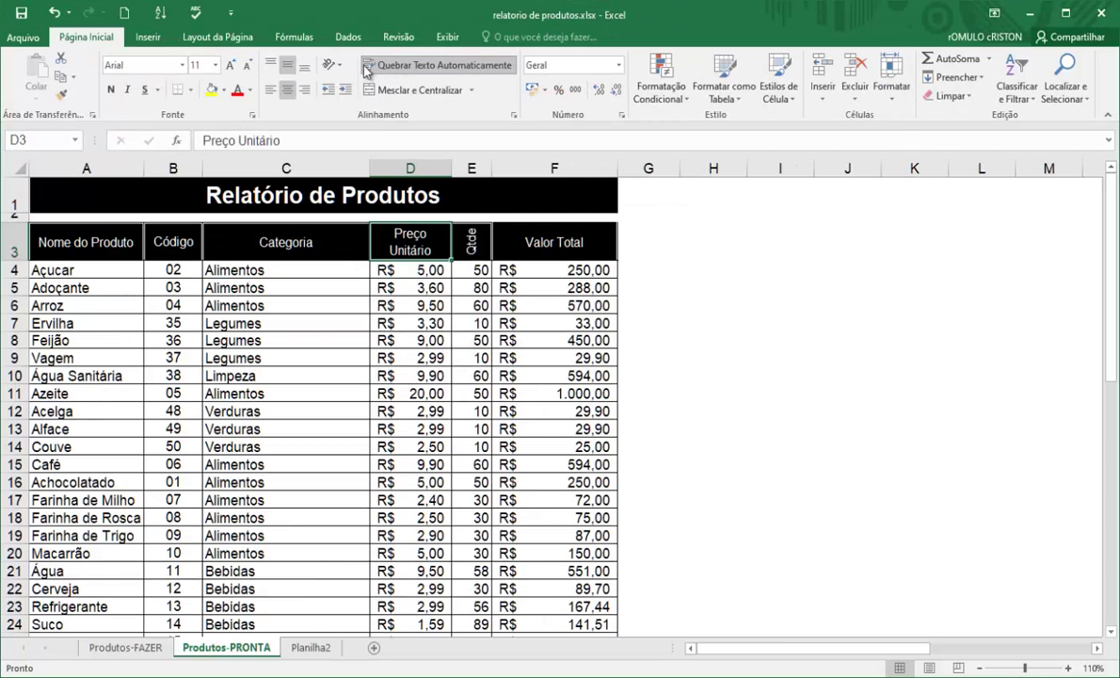
{"action": "left_click", "coordinate": [294, 99]}
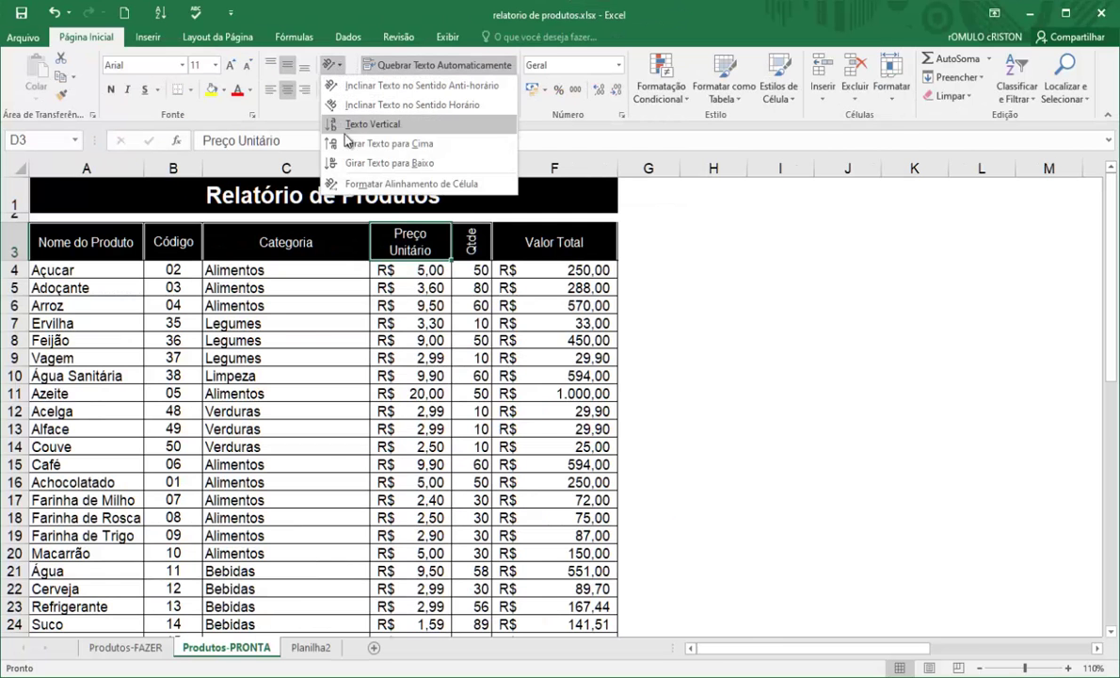
{"action": "left_click", "coordinate": [358, 184]}
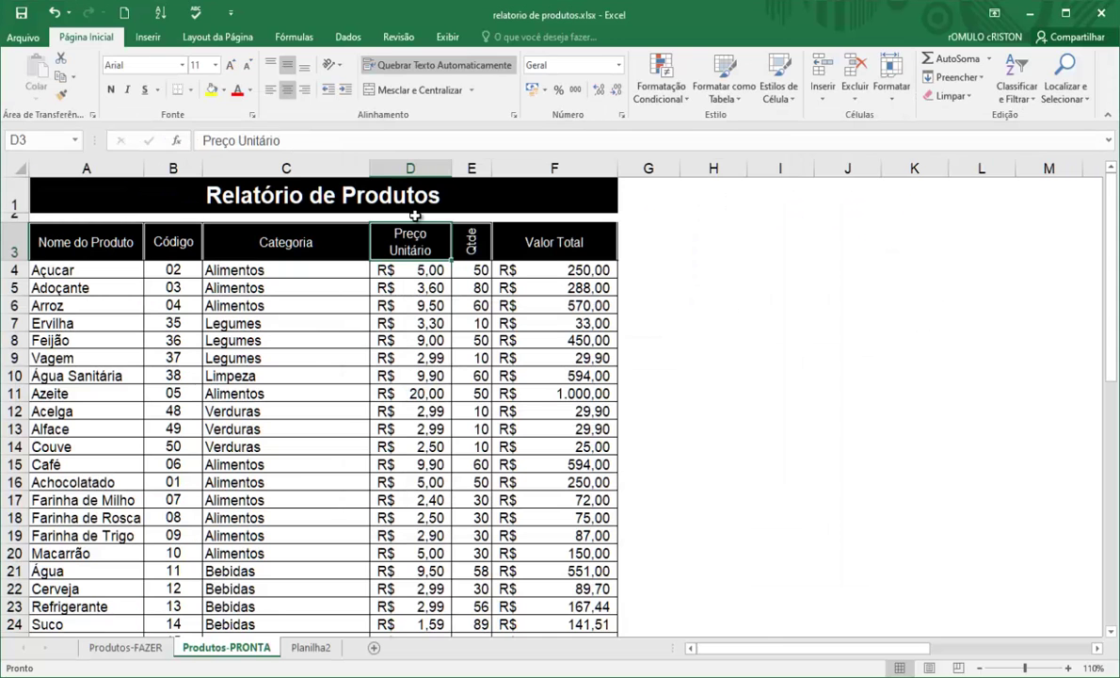
Step: Widen column D until the Preço Unitário header fits on one line, then narrow it so the header wraps onto two lines
{"action": "left_click_drag", "start_coordinate": [450, 167], "coordinate": [514, 167]}
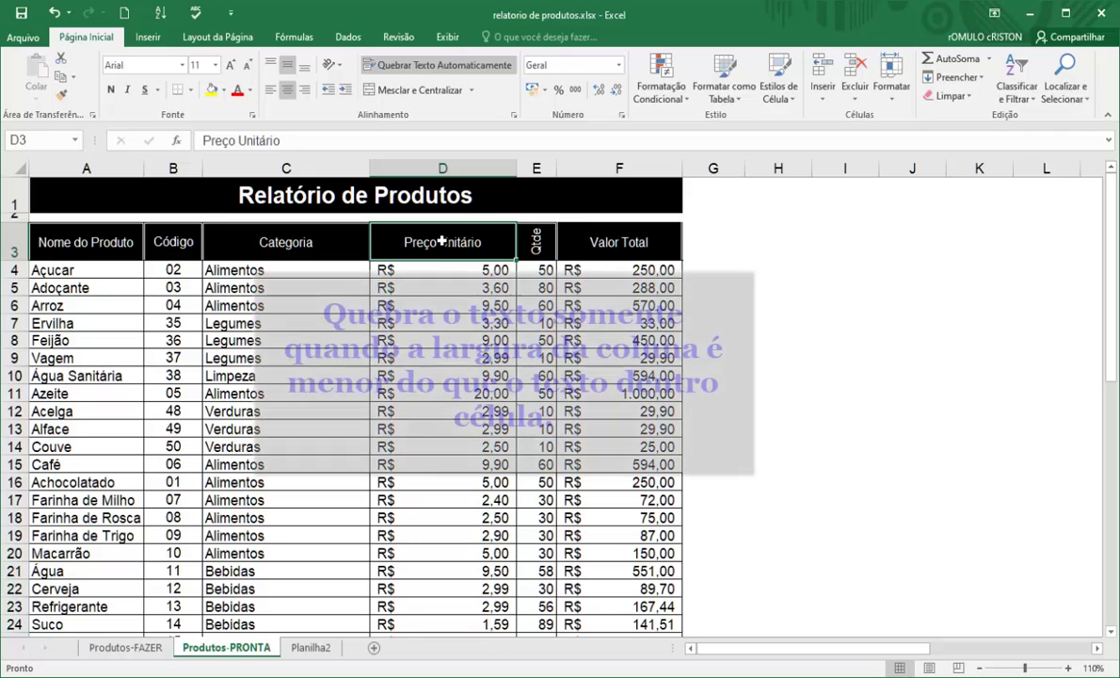
{"action": "left_click_drag", "start_coordinate": [514, 169], "coordinate": [439, 168]}
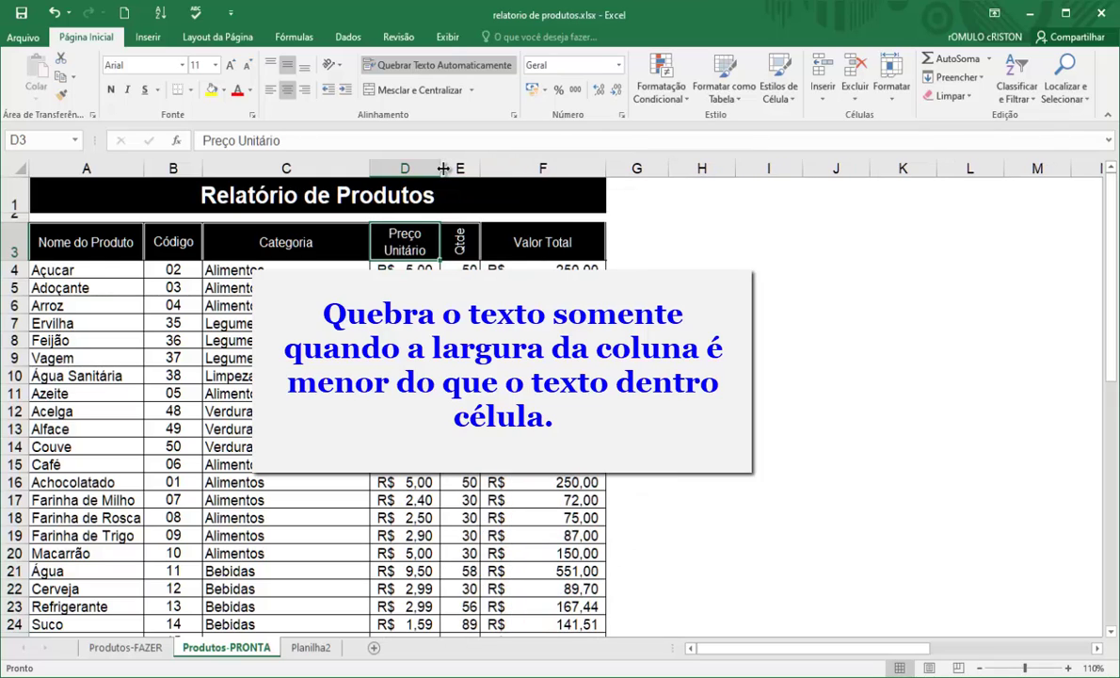
{"action": "double_click", "coordinate": [442, 168]}
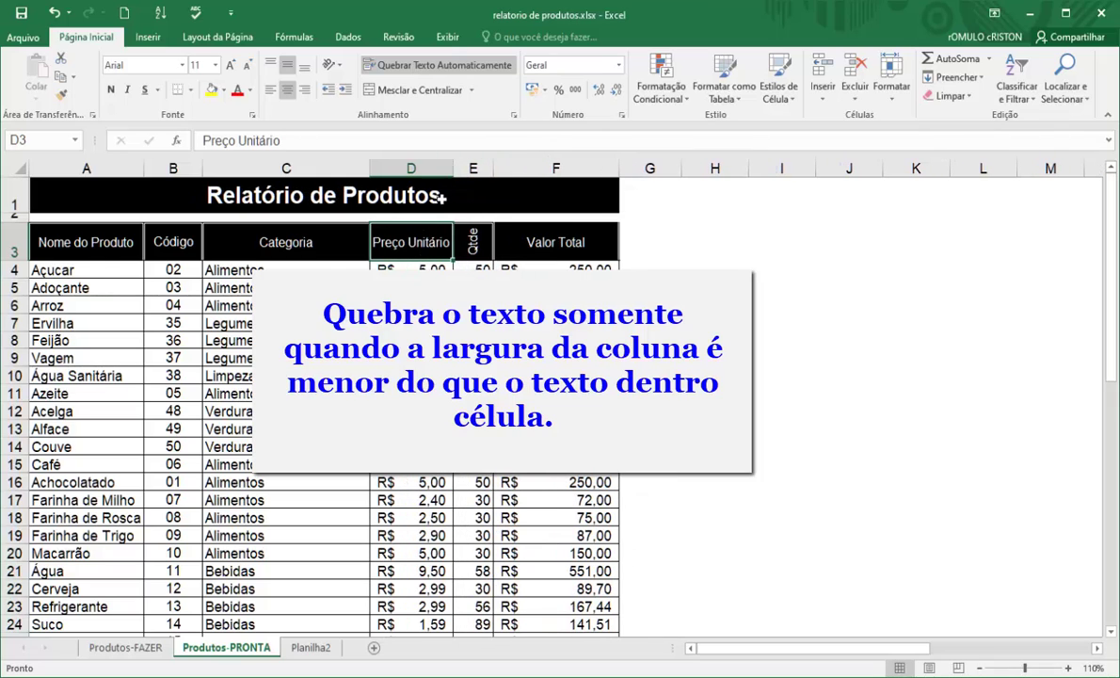
{"action": "left_click_drag", "start_coordinate": [456, 168], "coordinate": [443, 168]}
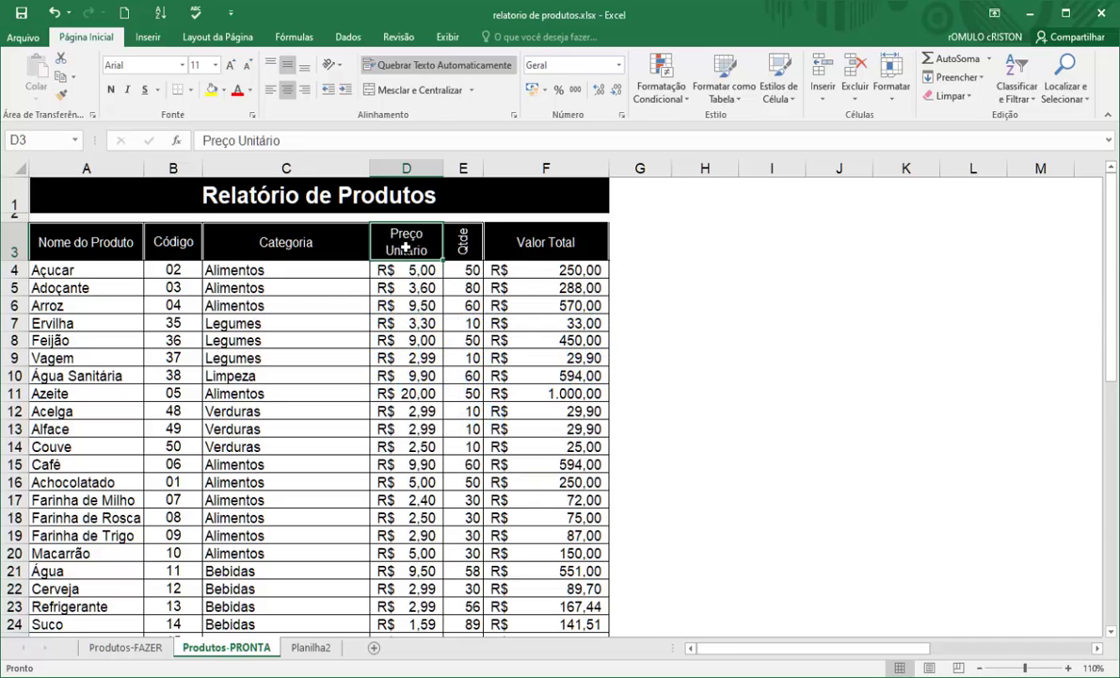
Step: Examine the header row and the order of the product names in column A from A4 down to A12
{"action": "left_click", "coordinate": [21, 242]}
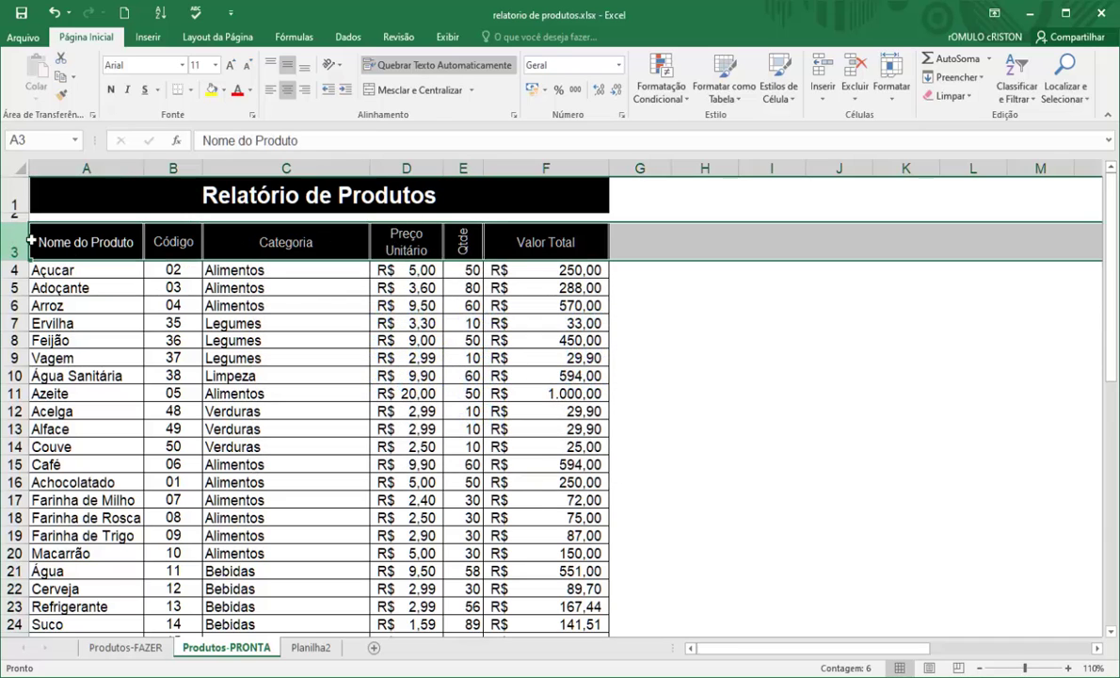
{"action": "left_click", "coordinate": [384, 240]}
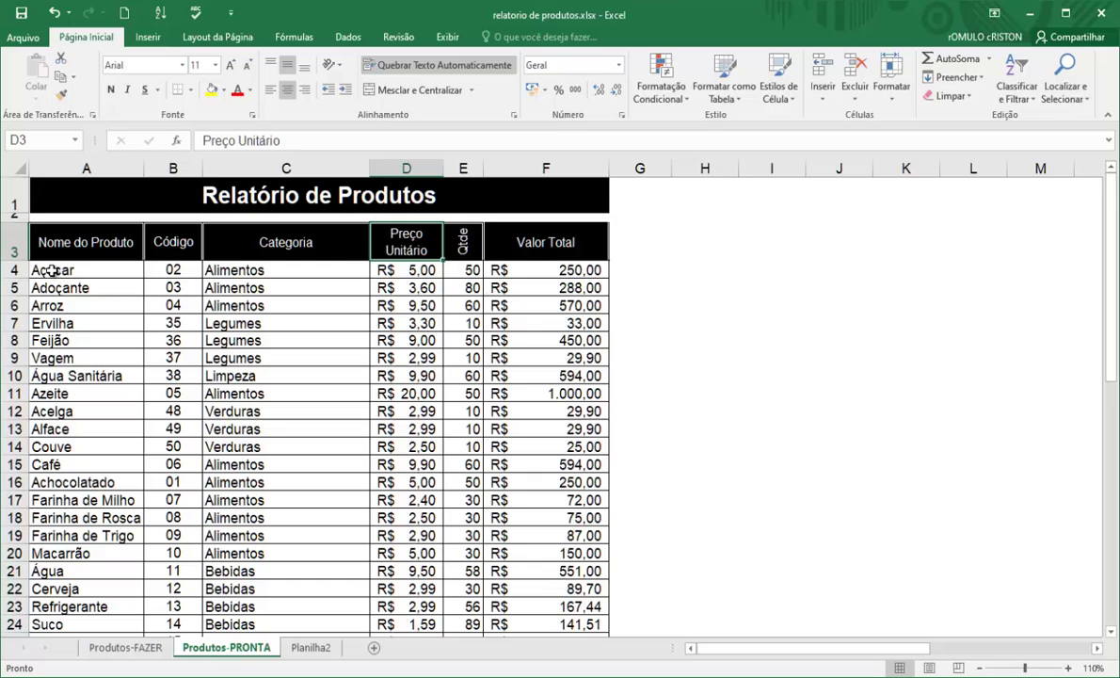
{"action": "left_click_drag", "start_coordinate": [55, 272], "coordinate": [49, 308]}
{"action": "left_click", "coordinate": [53, 321]}
{"action": "left_click", "coordinate": [54, 339]}
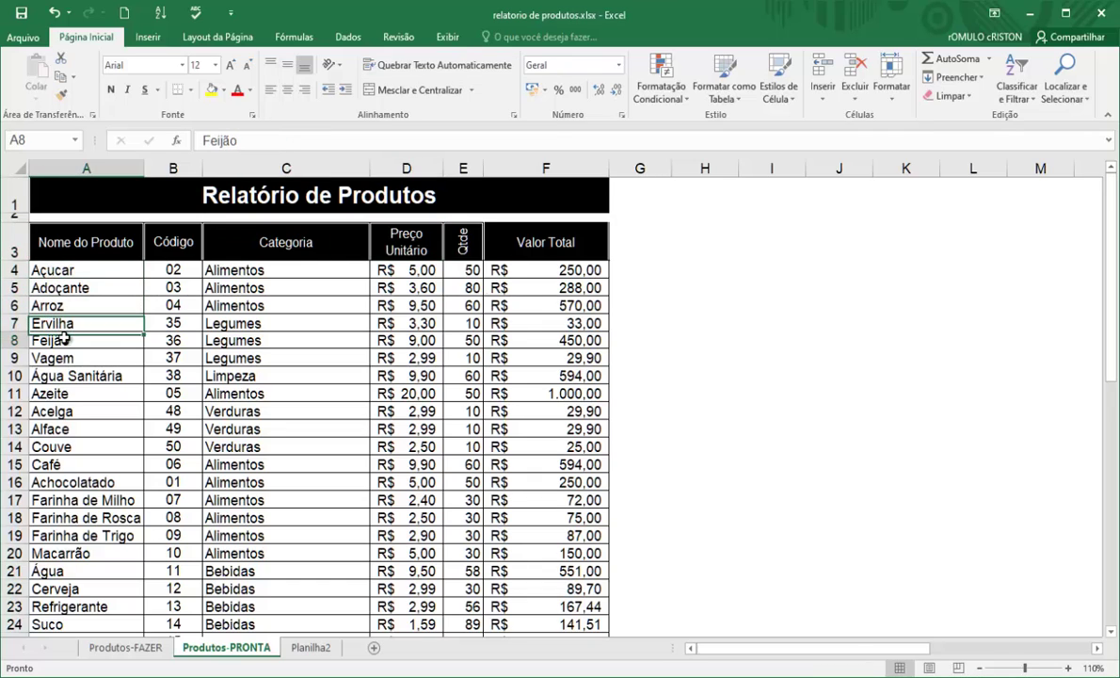
{"action": "left_click", "coordinate": [55, 358]}
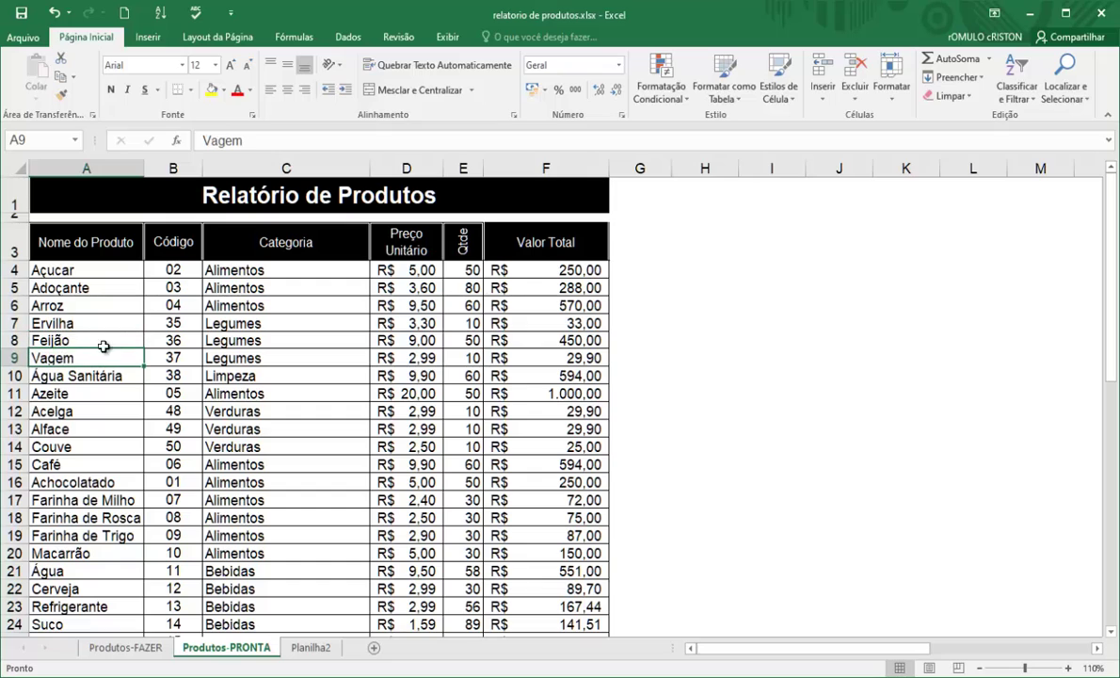
{"action": "left_click", "coordinate": [59, 376]}
{"action": "left_click", "coordinate": [57, 394]}
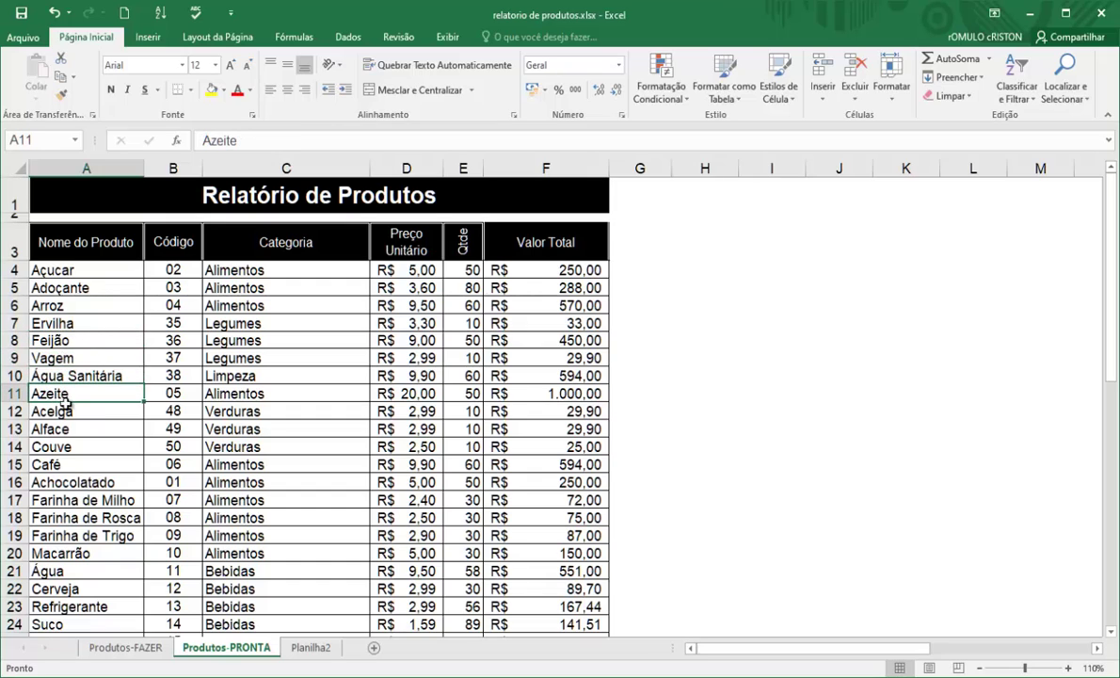
{"action": "left_click", "coordinate": [81, 411]}
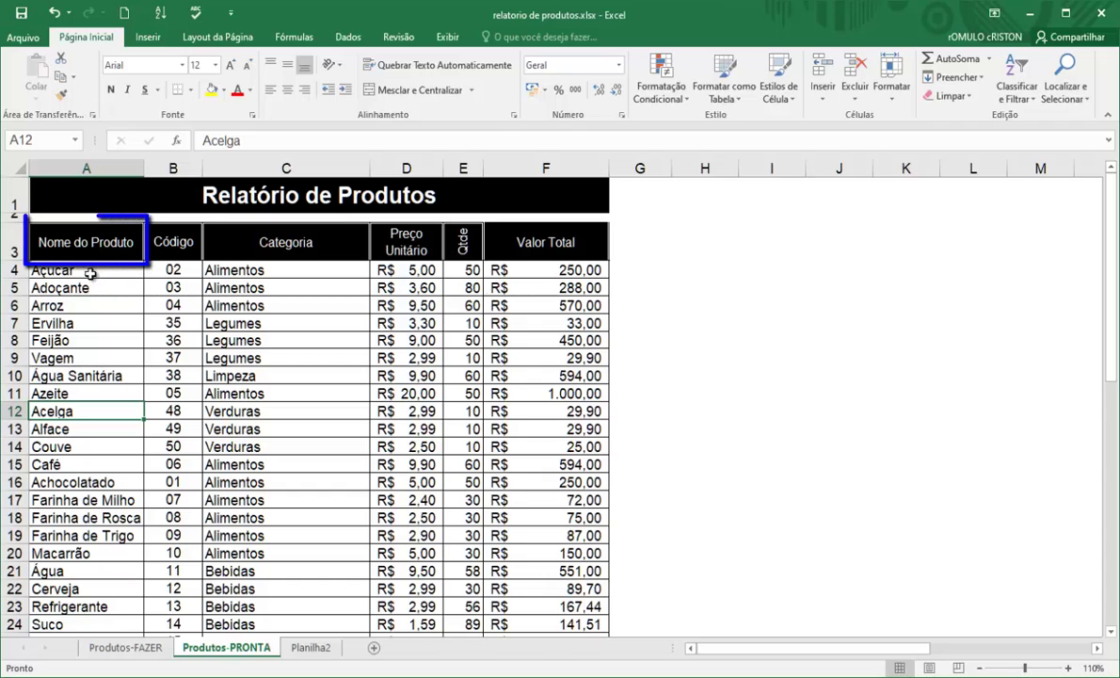
Step: Sort the product table by the Nome do Produto column from A to Z
{"action": "left_click", "coordinate": [56, 245]}
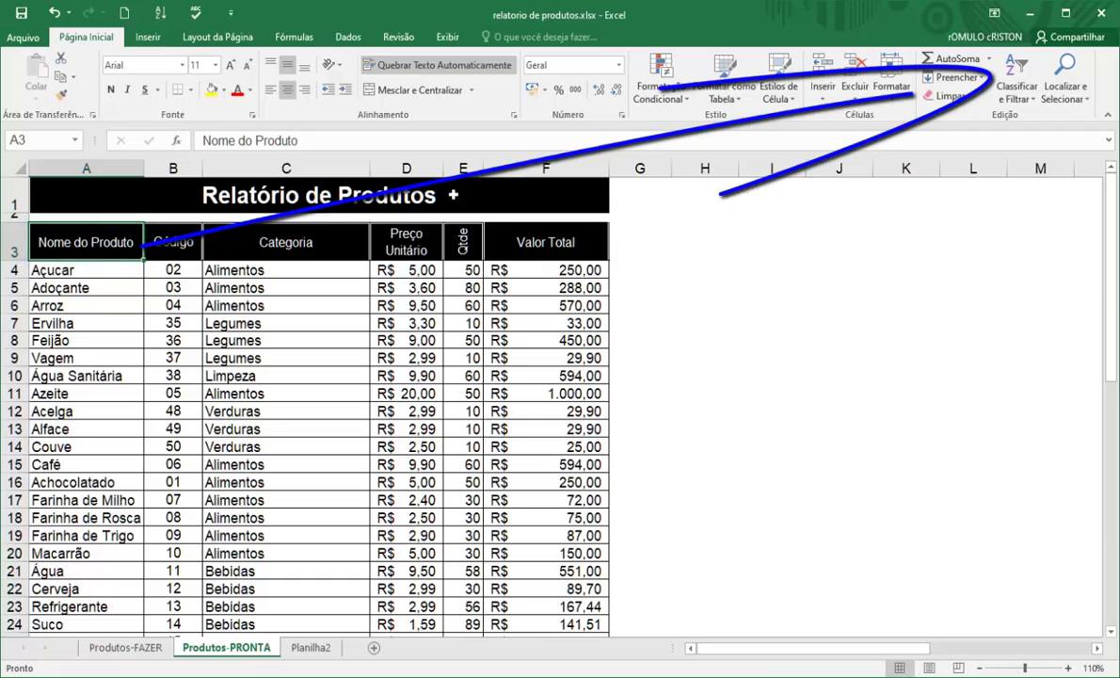
{"action": "left_click", "coordinate": [1032, 99]}
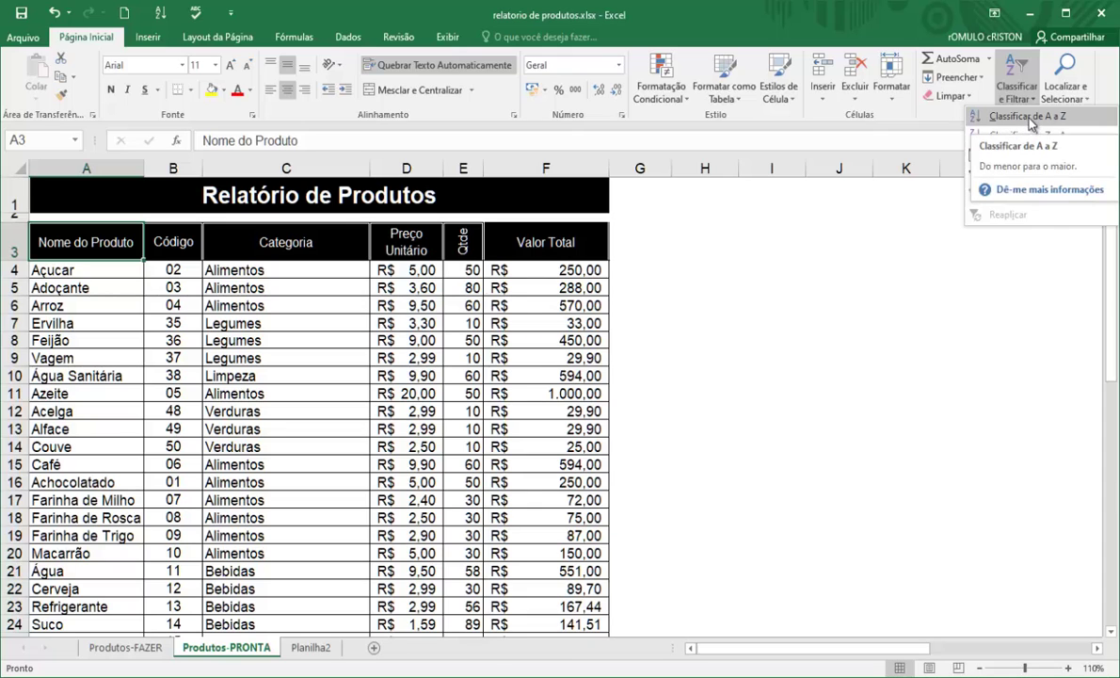
{"action": "left_click", "coordinate": [1029, 119]}
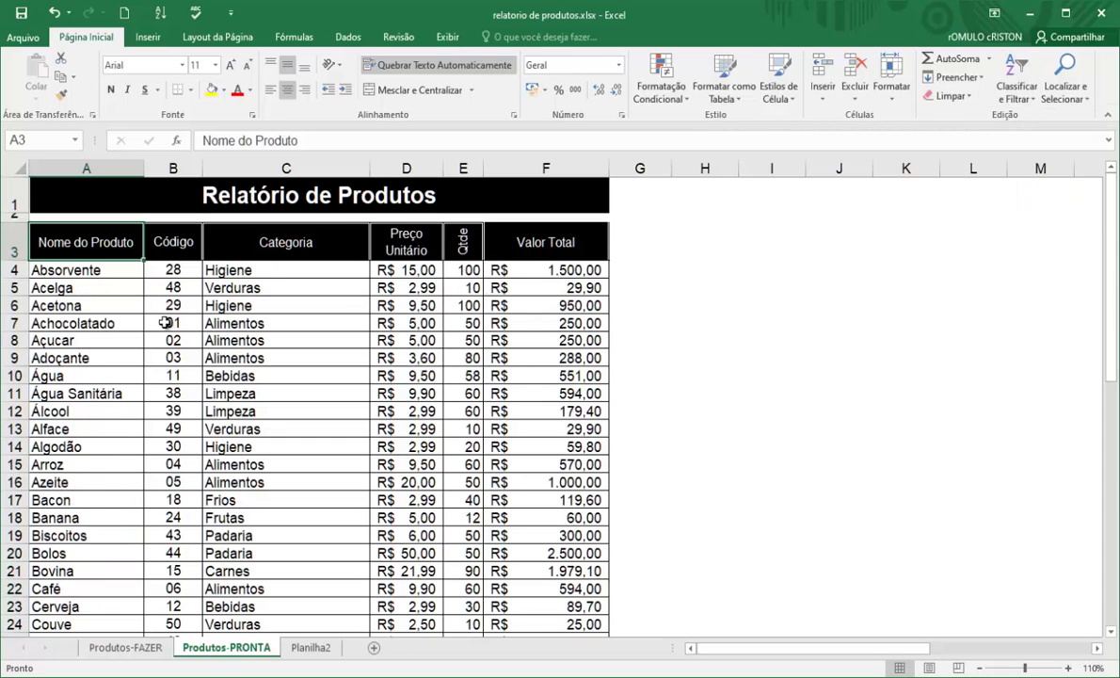
Step: Examine the order of the product names in column A from A4 down to A33, and the other column headers
{"action": "left_click", "coordinate": [97, 270]}
{"action": "left_click", "coordinate": [89, 290]}
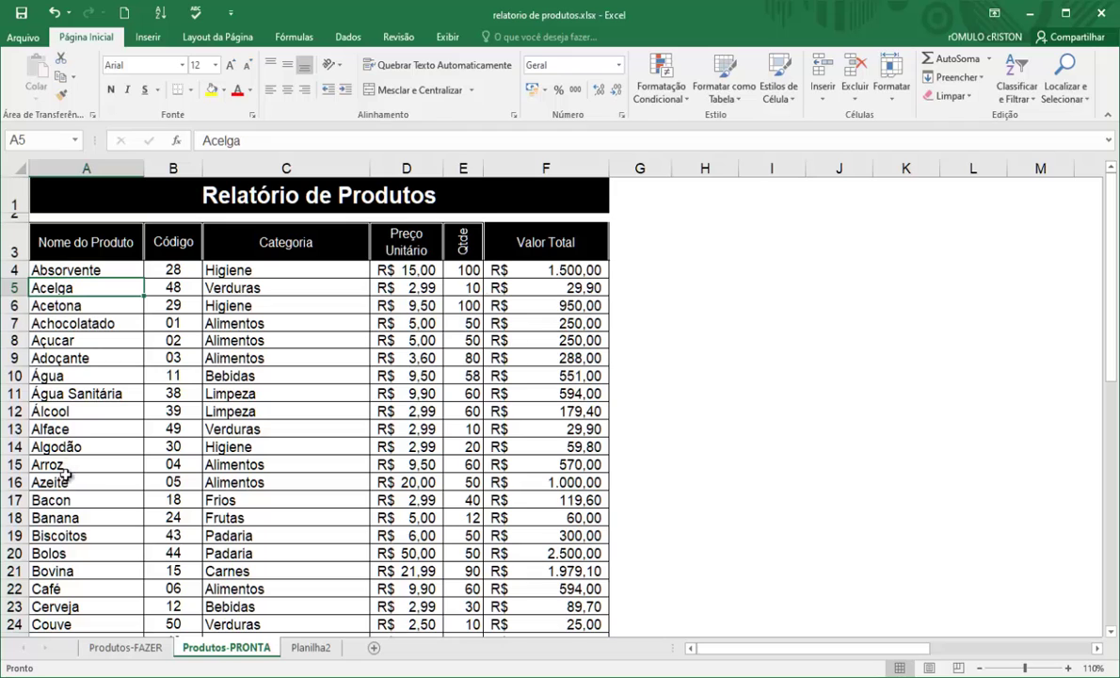
{"action": "left_click_drag", "start_coordinate": [72, 482], "coordinate": [75, 270]}
{"action": "scroll", "coordinate": [83, 358], "scroll_direction": "down", "scroll_amount": 2}
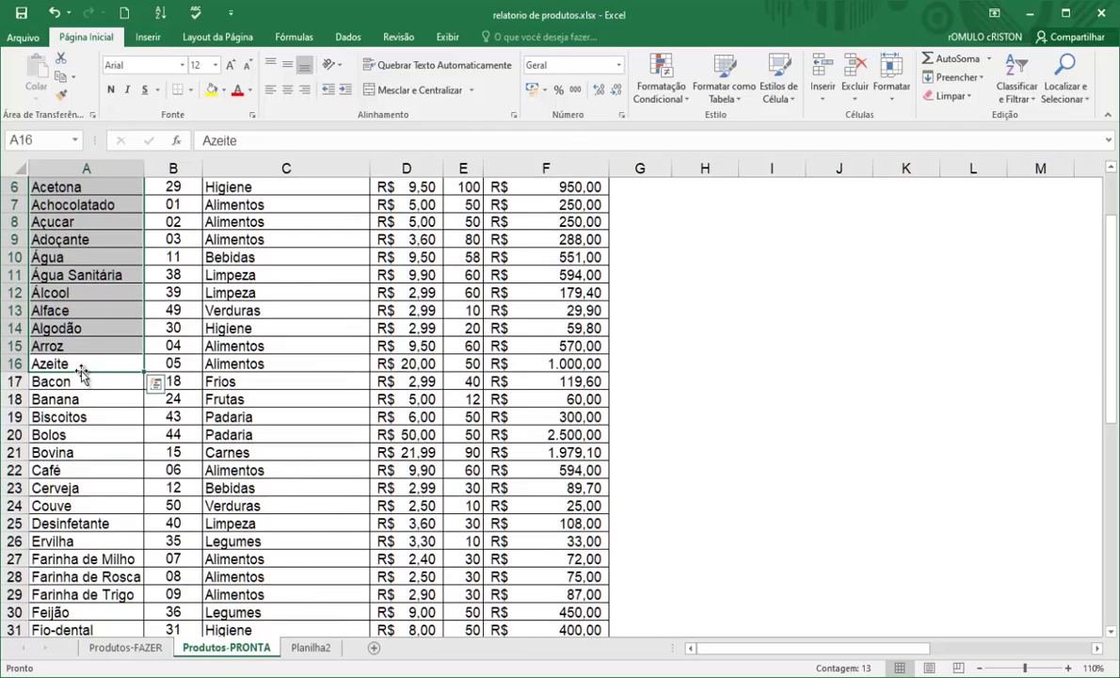
{"action": "left_click_drag", "start_coordinate": [82, 378], "coordinate": [69, 451]}
{"action": "scroll", "coordinate": [74, 419], "scroll_direction": "down", "scroll_amount": 2}
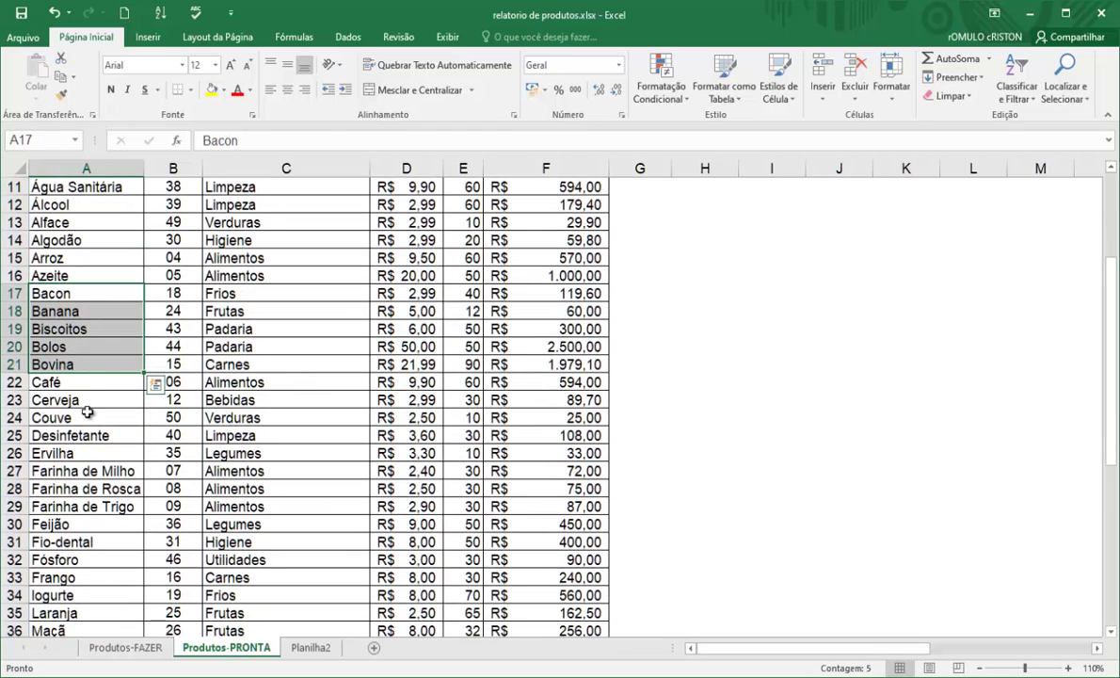
{"action": "left_click_drag", "start_coordinate": [90, 381], "coordinate": [56, 577]}
{"action": "left_click", "coordinate": [75, 455]}
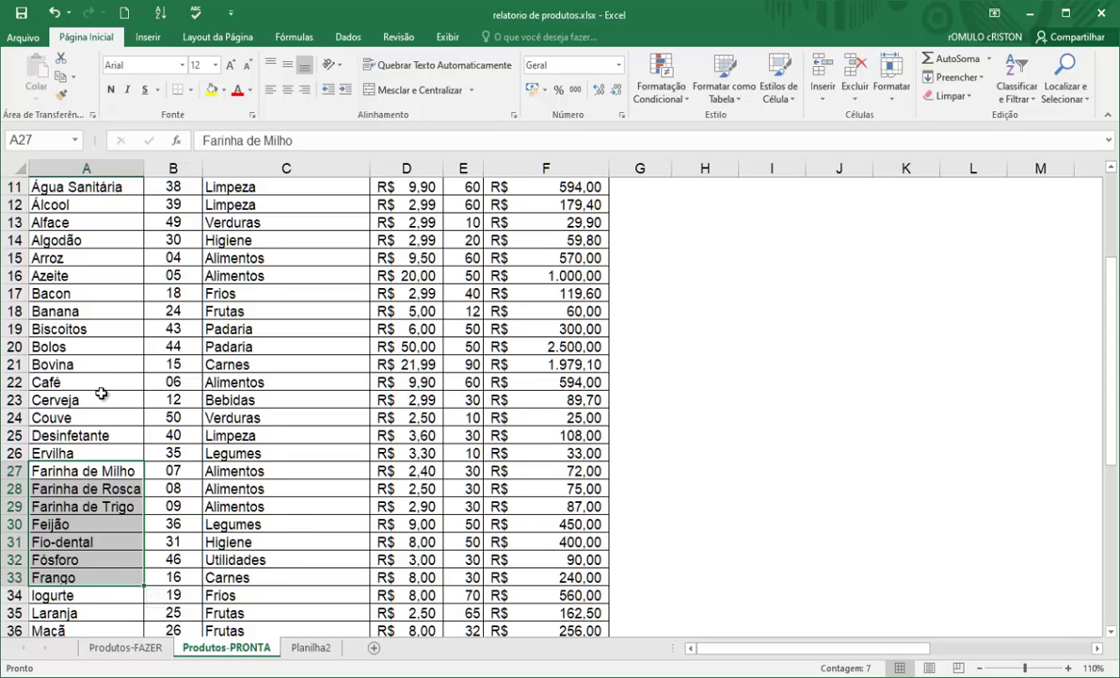
{"action": "scroll", "coordinate": [104, 395], "scroll_direction": "up", "scroll_amount": 4}
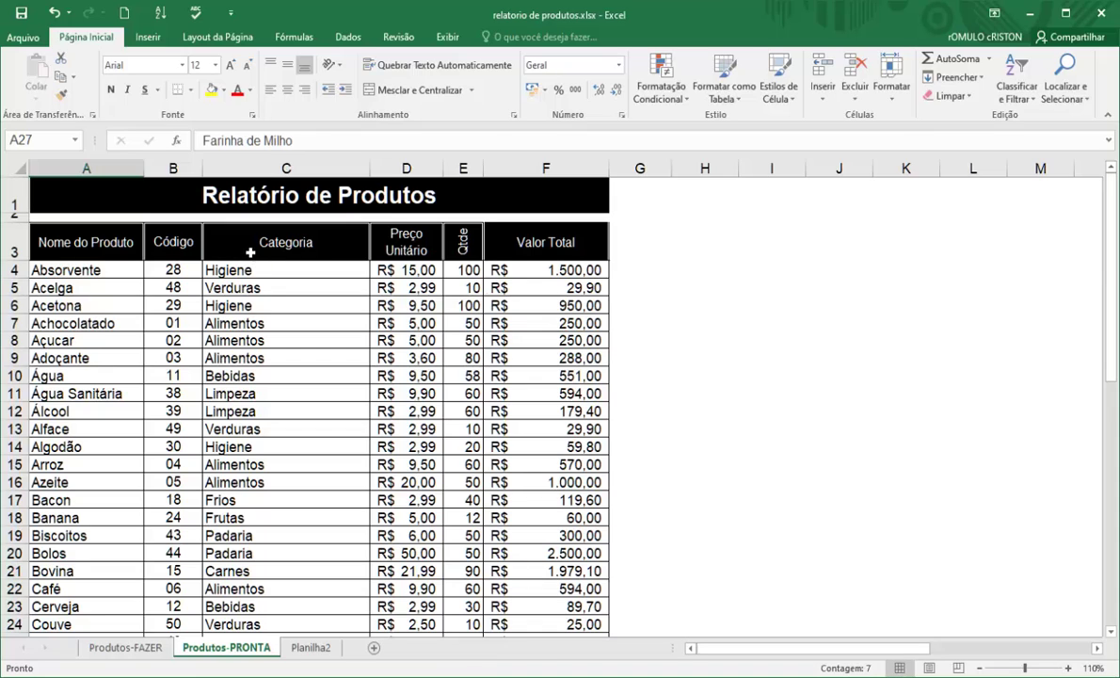
{"action": "left_click_drag", "start_coordinate": [181, 242], "coordinate": [541, 241]}
{"action": "left_click", "coordinate": [106, 269]}
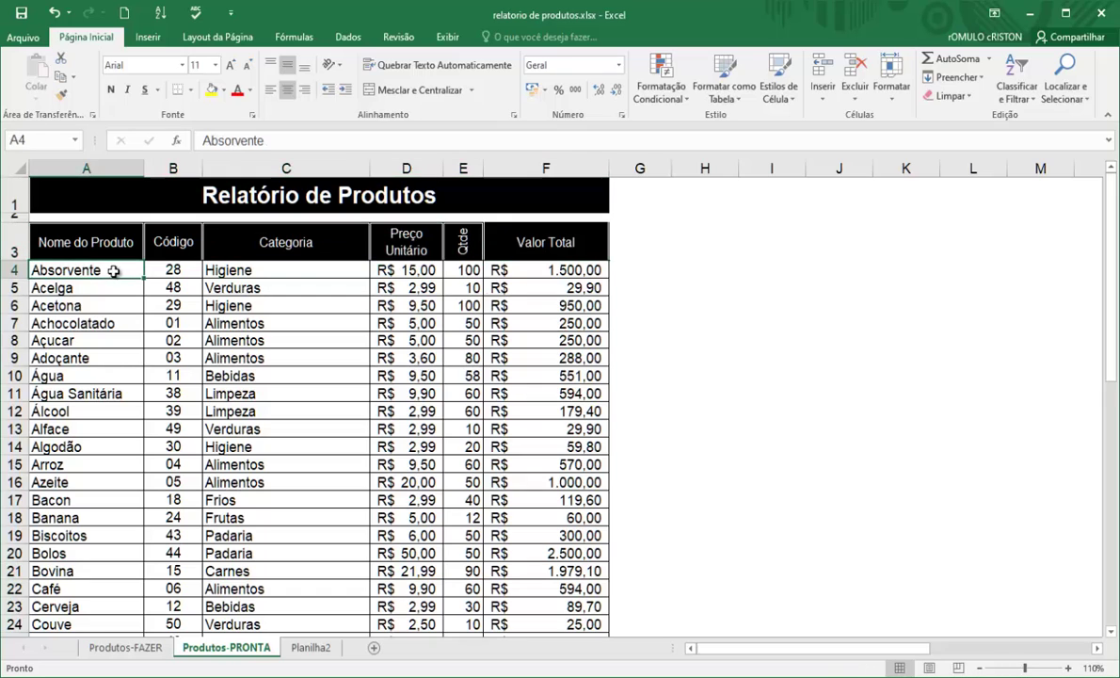
Step: Apply a custom sort to the product table by Nome do Produto, on values, in Z to A order
{"action": "left_click", "coordinate": [80, 243]}
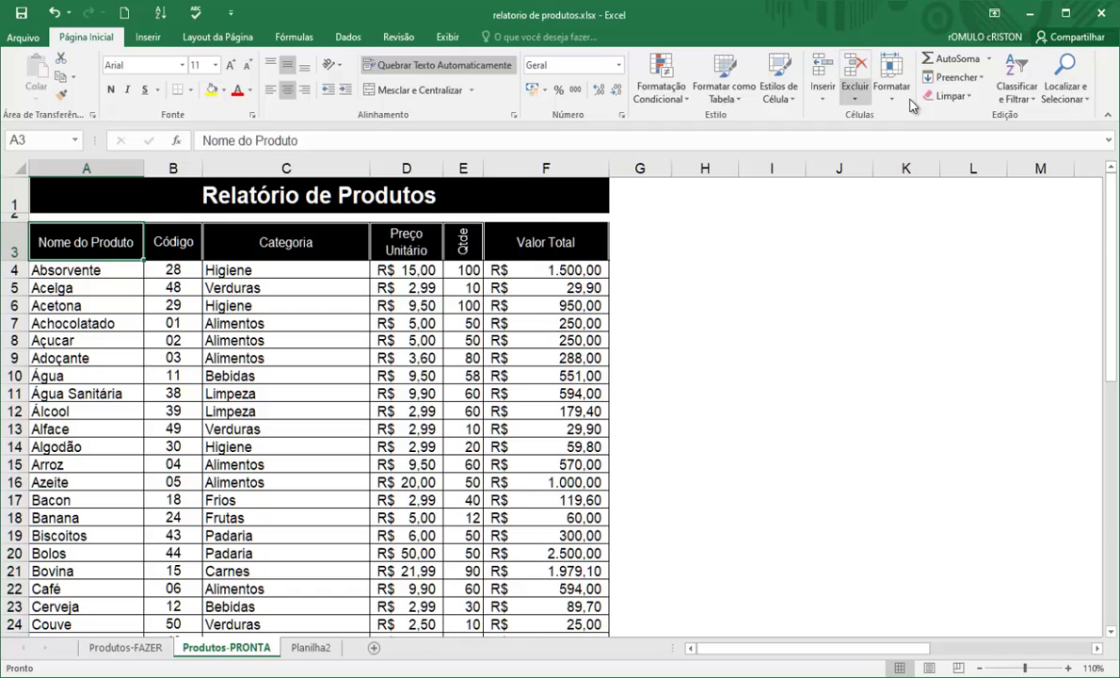
{"action": "left_click", "coordinate": [1029, 101]}
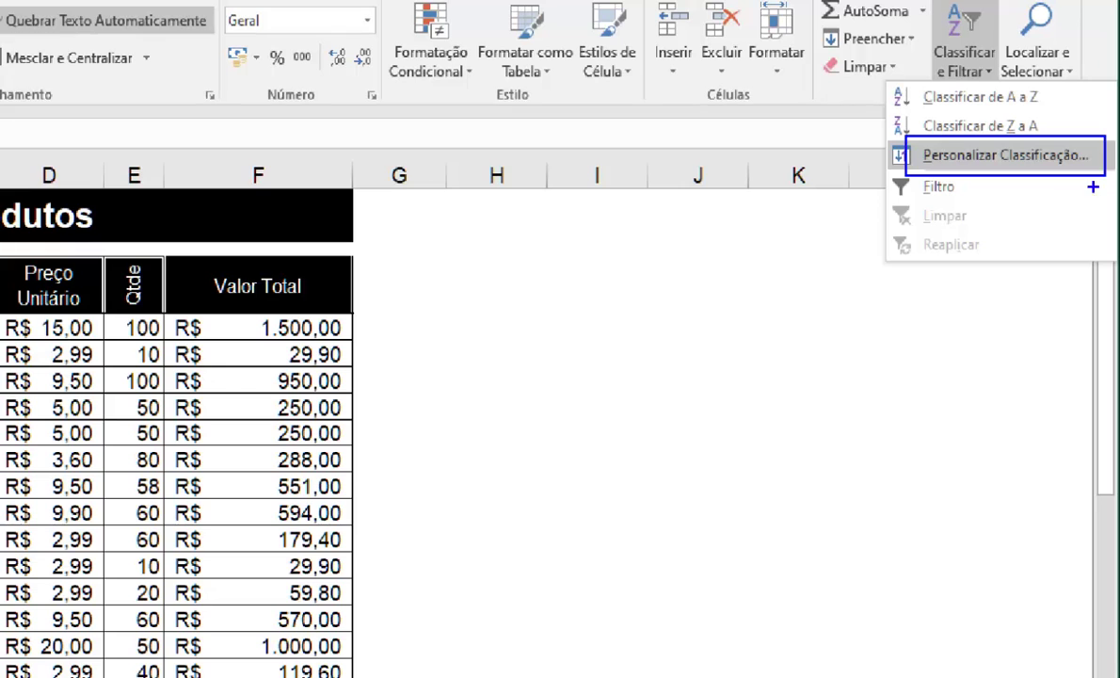
{"action": "key", "text": "Escape"}
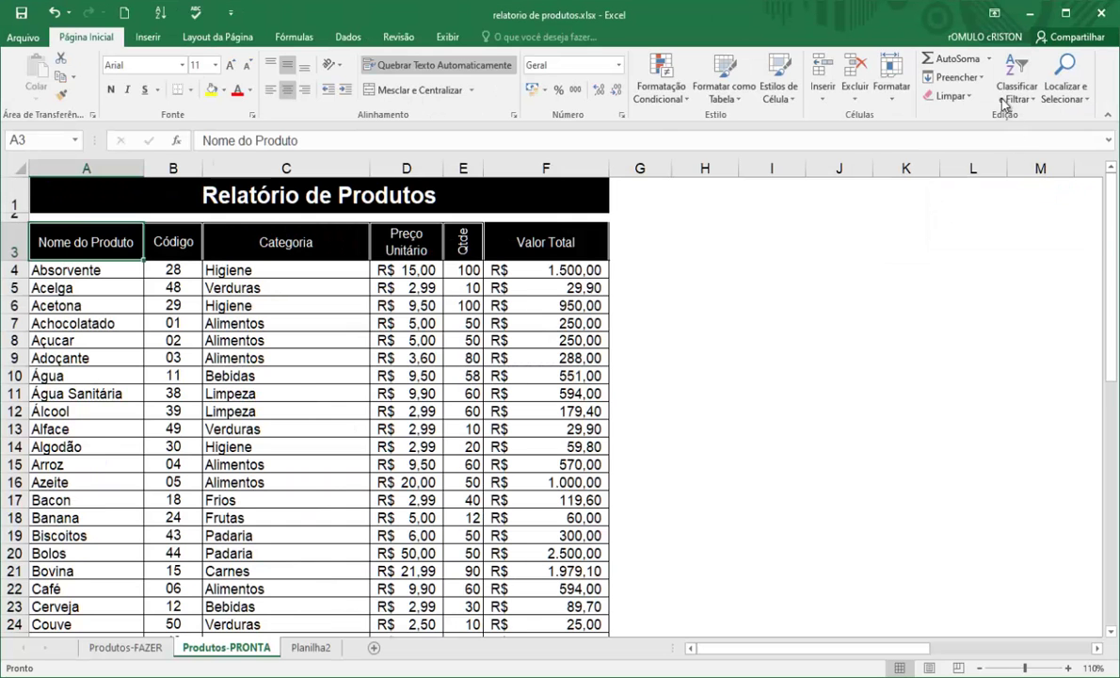
{"action": "left_click", "coordinate": [1035, 99]}
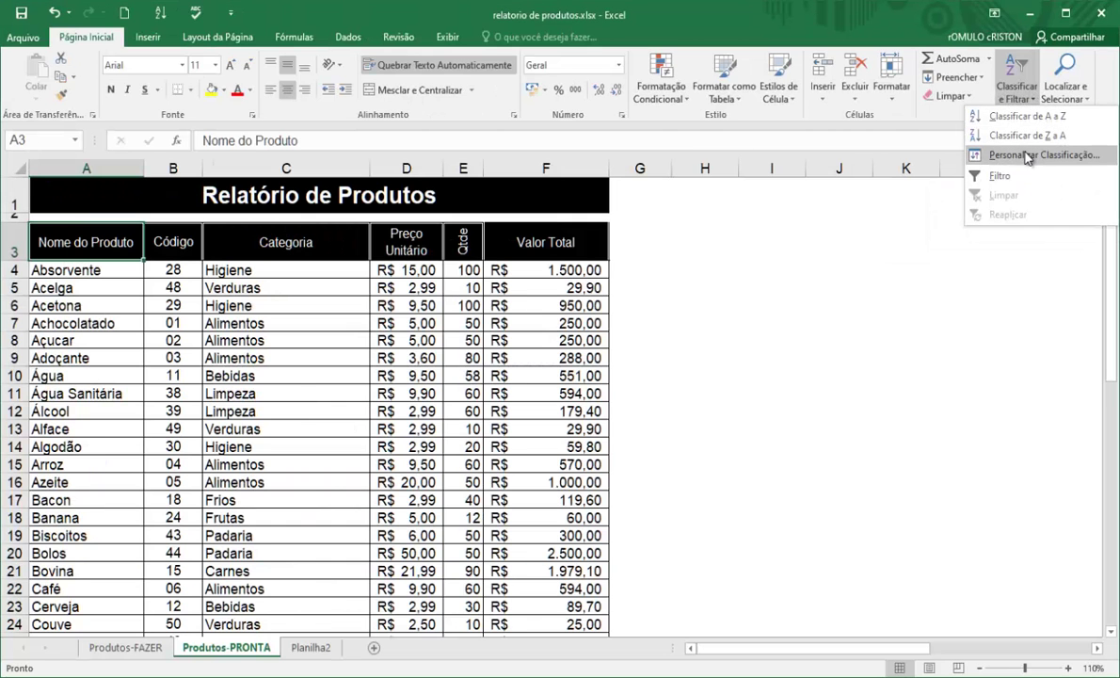
{"action": "left_click", "coordinate": [958, 152]}
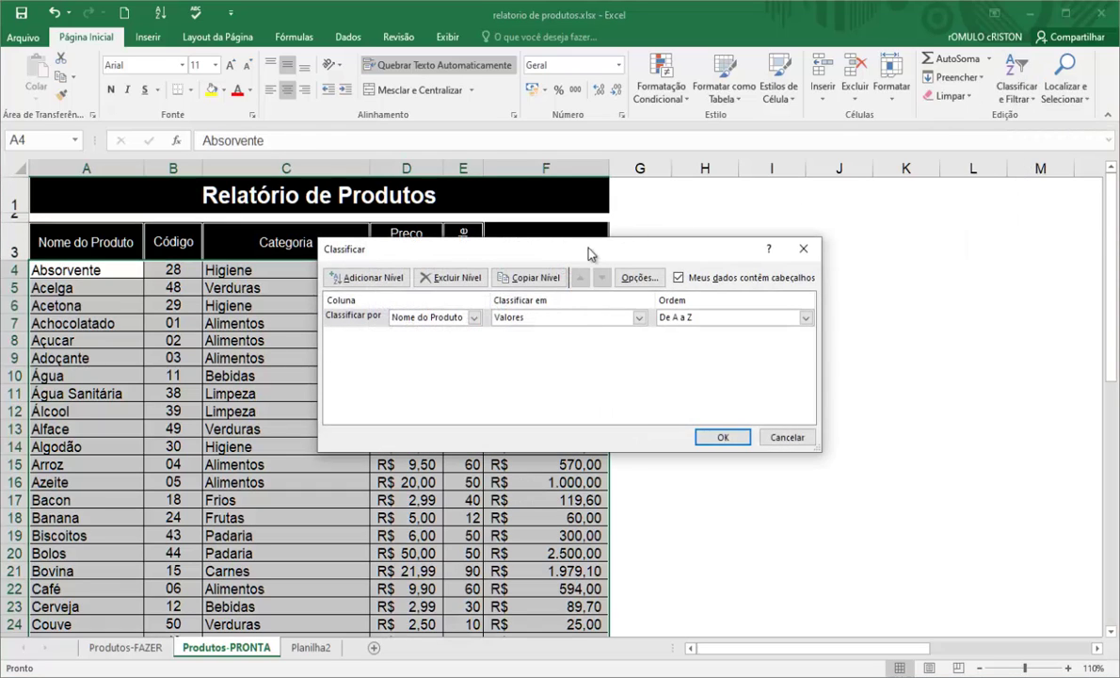
{"action": "left_click_drag", "start_coordinate": [568, 255], "coordinate": [490, 243]}
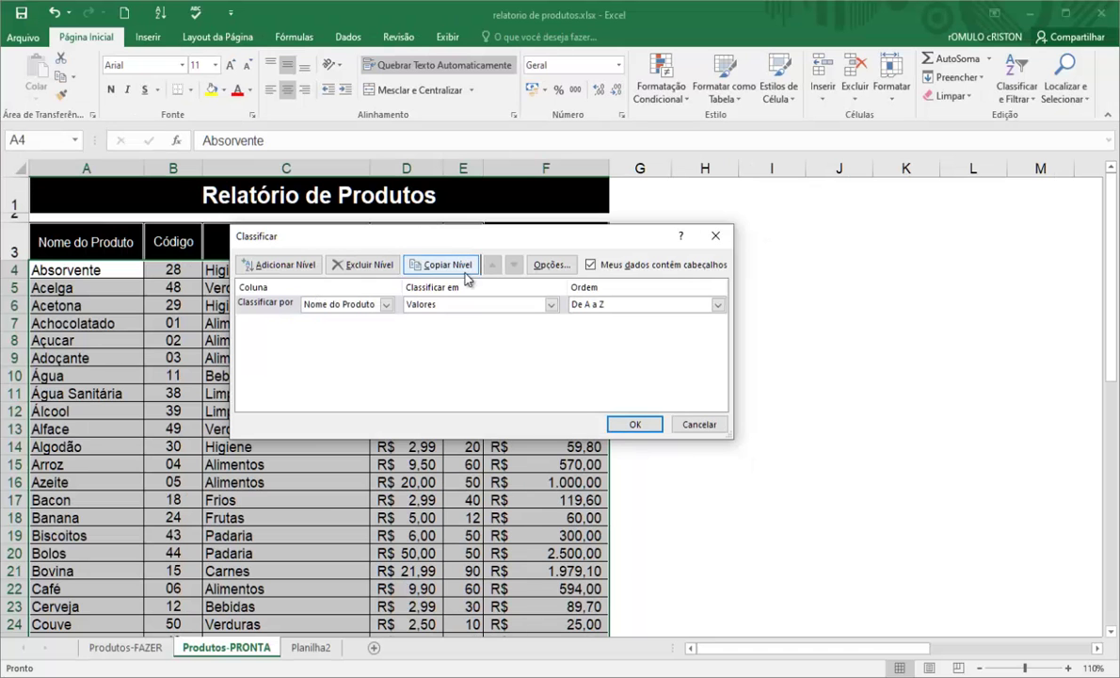
{"action": "left_click", "coordinate": [386, 304]}
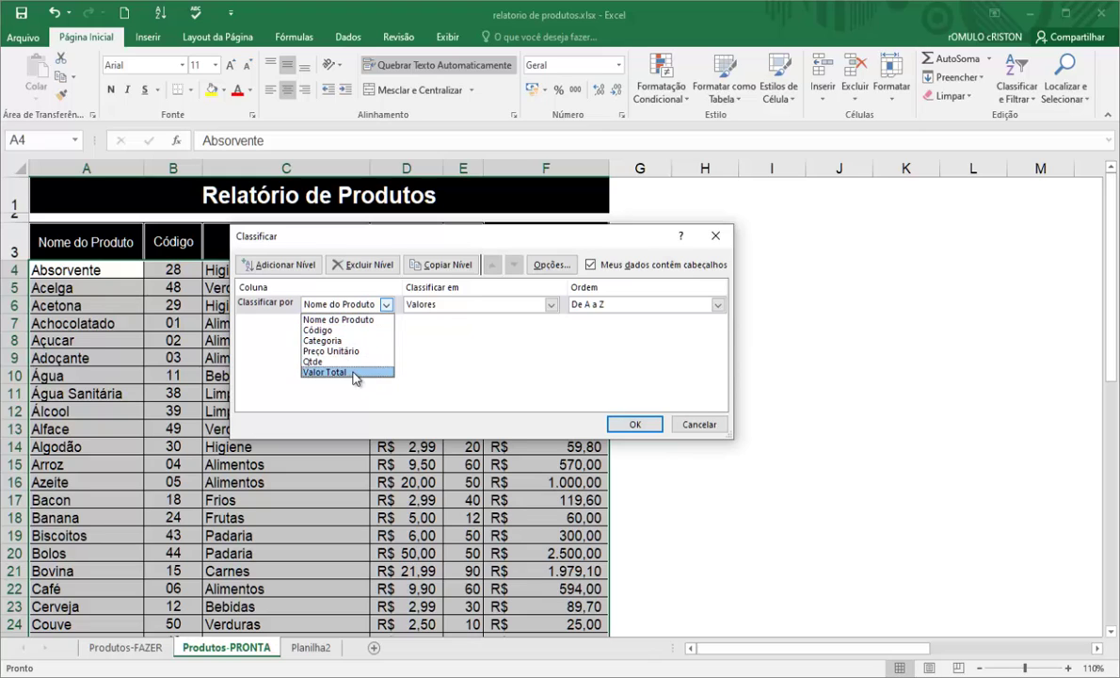
{"action": "left_click", "coordinate": [356, 321]}
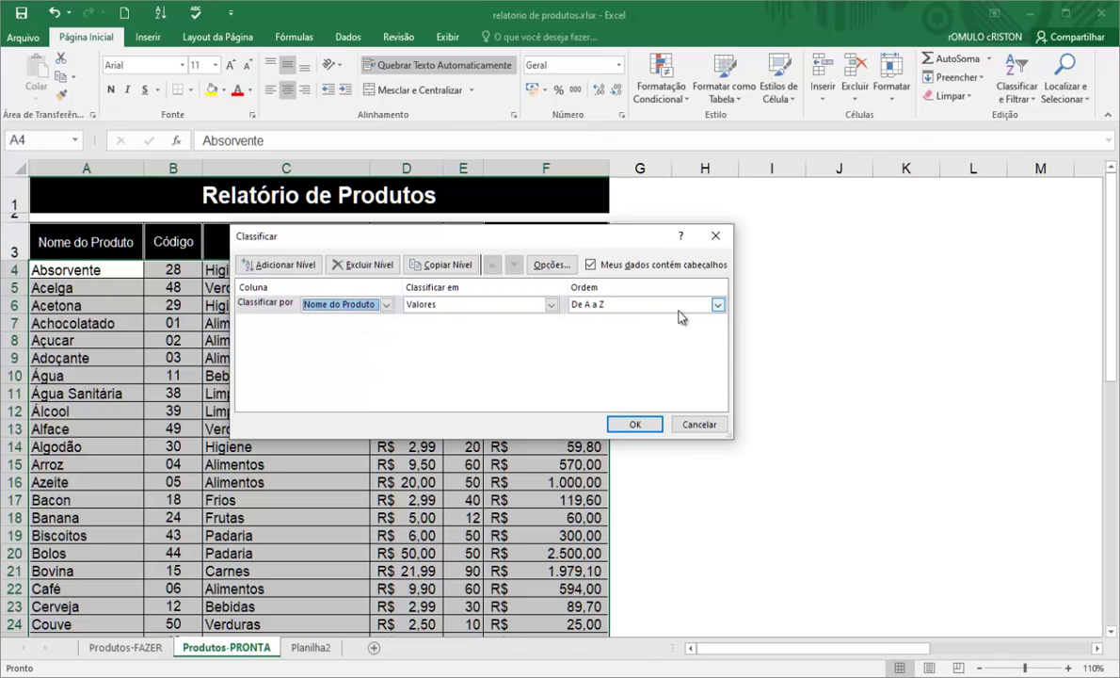
{"action": "left_click", "coordinate": [716, 304]}
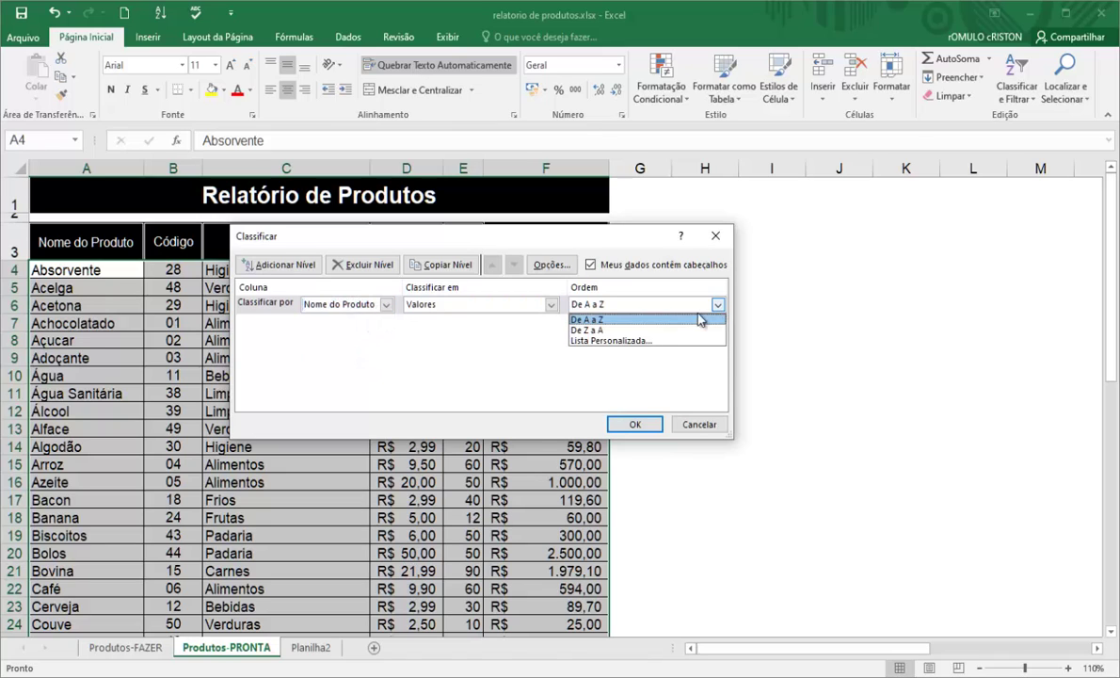
{"action": "left_click", "coordinate": [610, 331]}
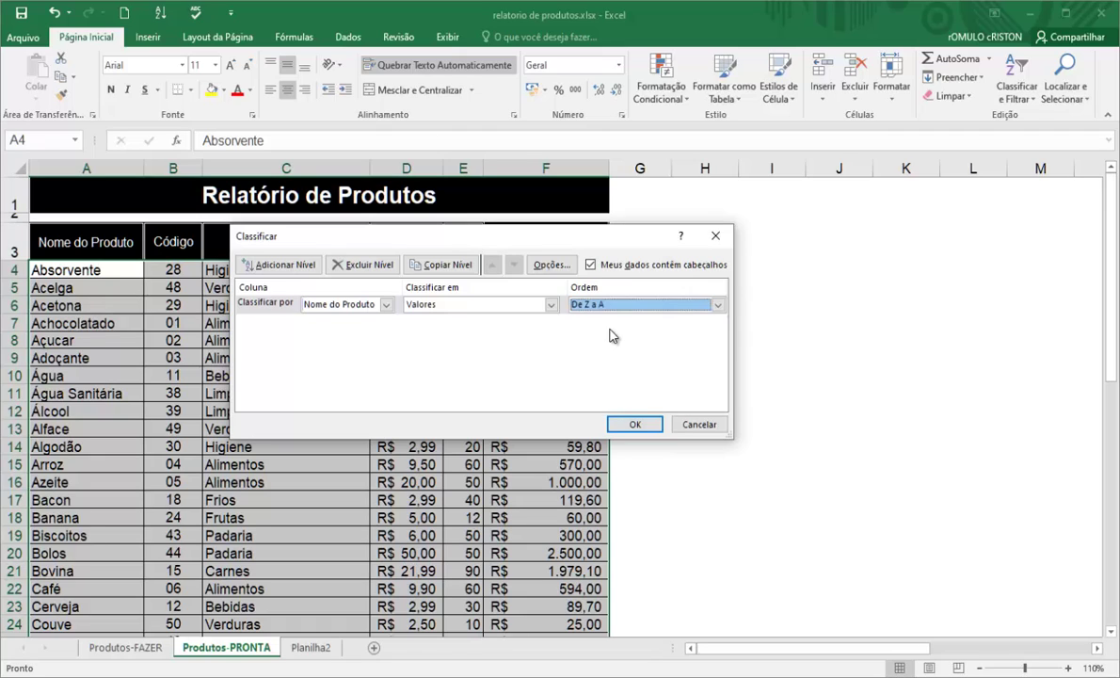
{"action": "left_click", "coordinate": [639, 423]}
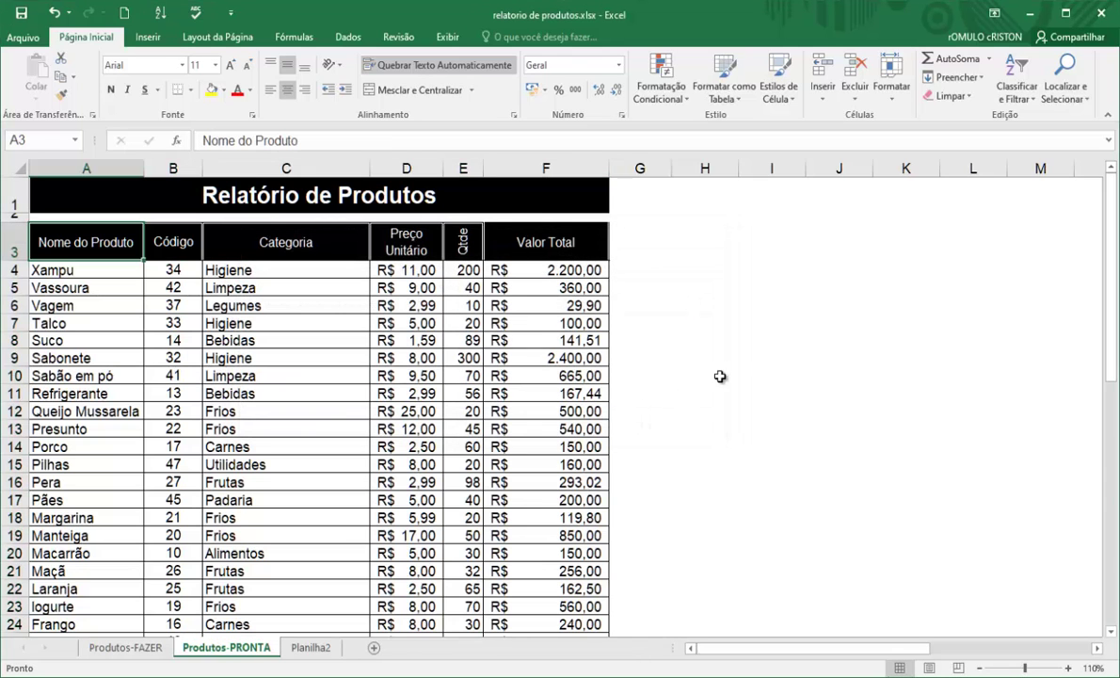
Step: Check the product names in column A from A4 down to A53, then undo the Z to A sort
{"action": "left_click", "coordinate": [109, 272]}
{"action": "left_click_drag", "start_coordinate": [108, 272], "coordinate": [80, 488]}
{"action": "scroll", "coordinate": [80, 484], "scroll_direction": "down", "scroll_amount": 11}
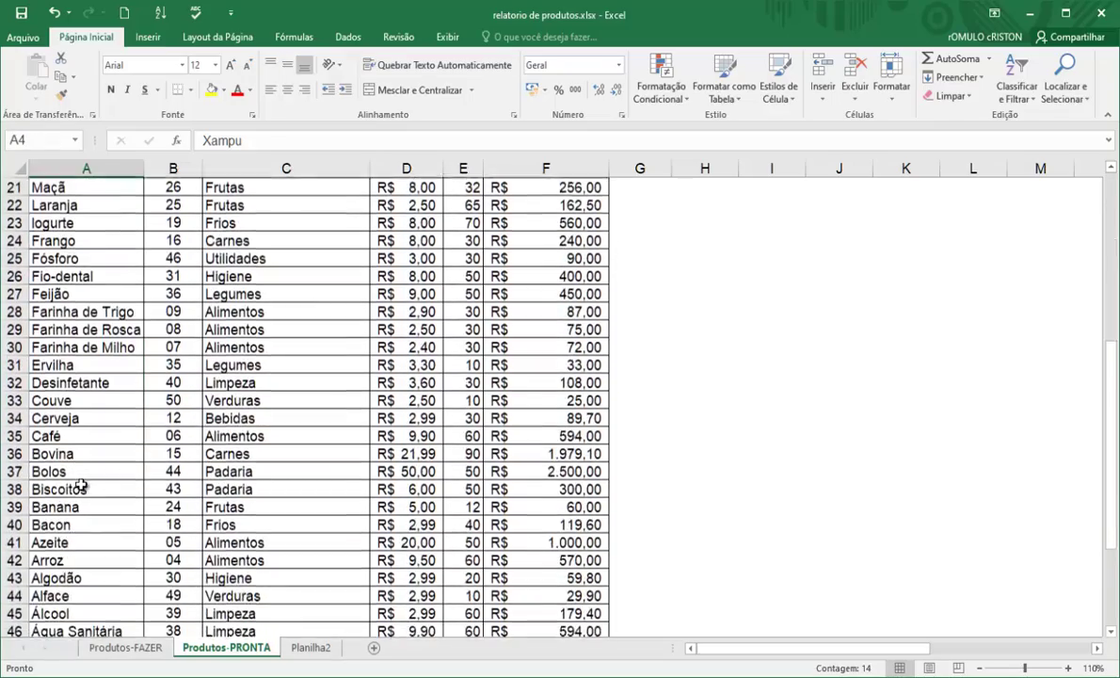
{"action": "scroll", "coordinate": [82, 484], "scroll_direction": "down", "scroll_amount": 1}
{"action": "left_click", "coordinate": [85, 489]}
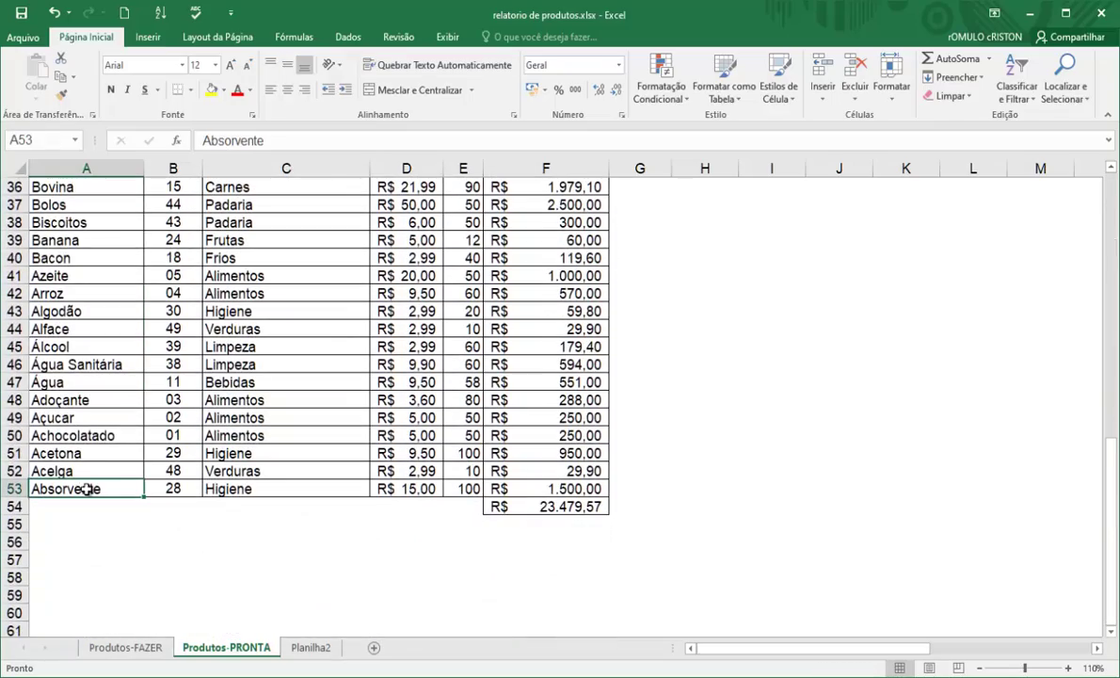
{"action": "scroll", "coordinate": [92, 482], "scroll_direction": "up", "scroll_amount": 12}
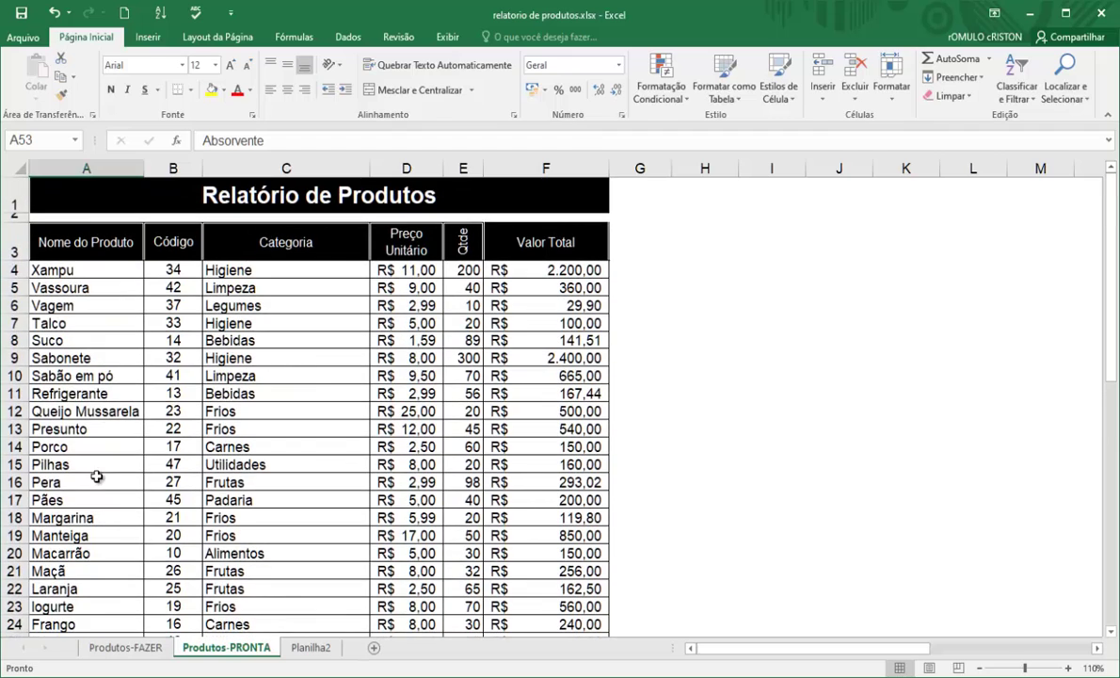
{"action": "left_click", "coordinate": [54, 12]}
{"action": "scroll", "coordinate": [236, 278], "scroll_direction": "up", "scroll_amount": 1}
Step: Compare the order of the entries in the Categoria column with the order of the product names in column A
{"action": "left_click", "coordinate": [280, 270]}
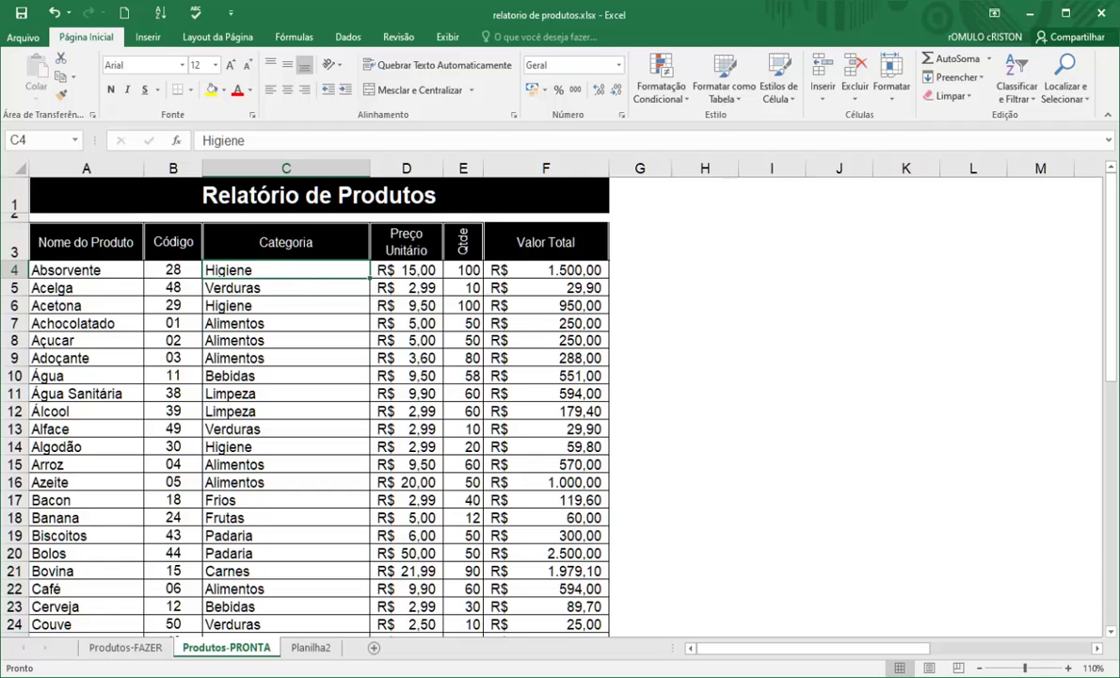
{"action": "left_click_drag", "start_coordinate": [236, 248], "coordinate": [215, 485]}
{"action": "left_click", "coordinate": [252, 250]}
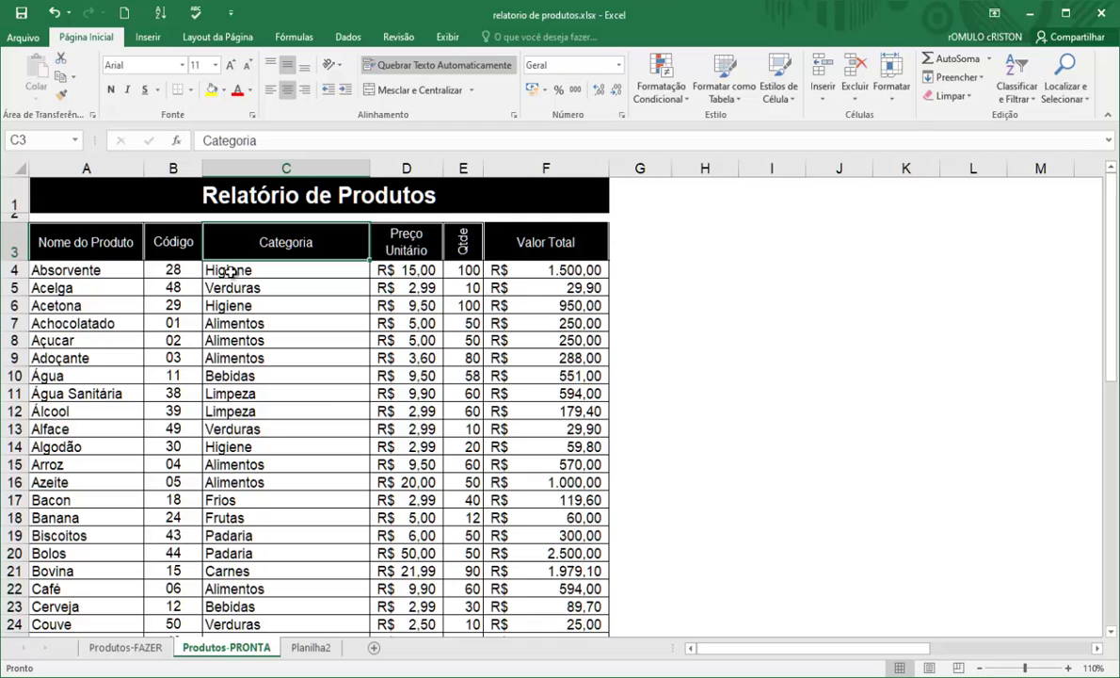
{"action": "left_click_drag", "start_coordinate": [230, 271], "coordinate": [229, 464]}
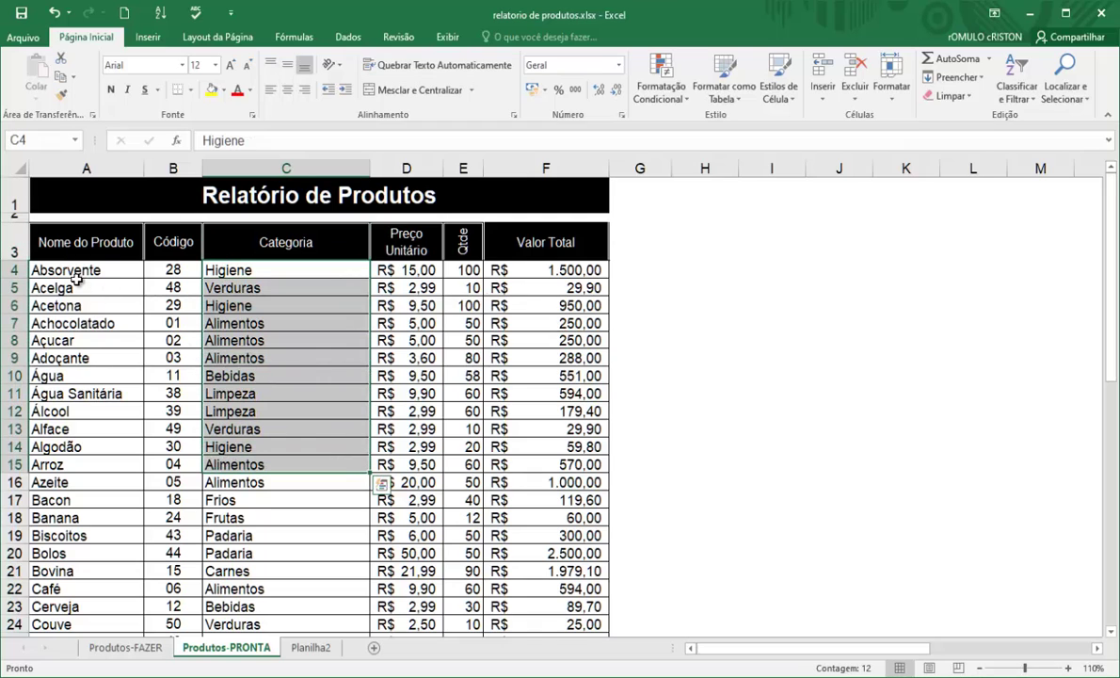
{"action": "left_click_drag", "start_coordinate": [74, 272], "coordinate": [57, 447]}
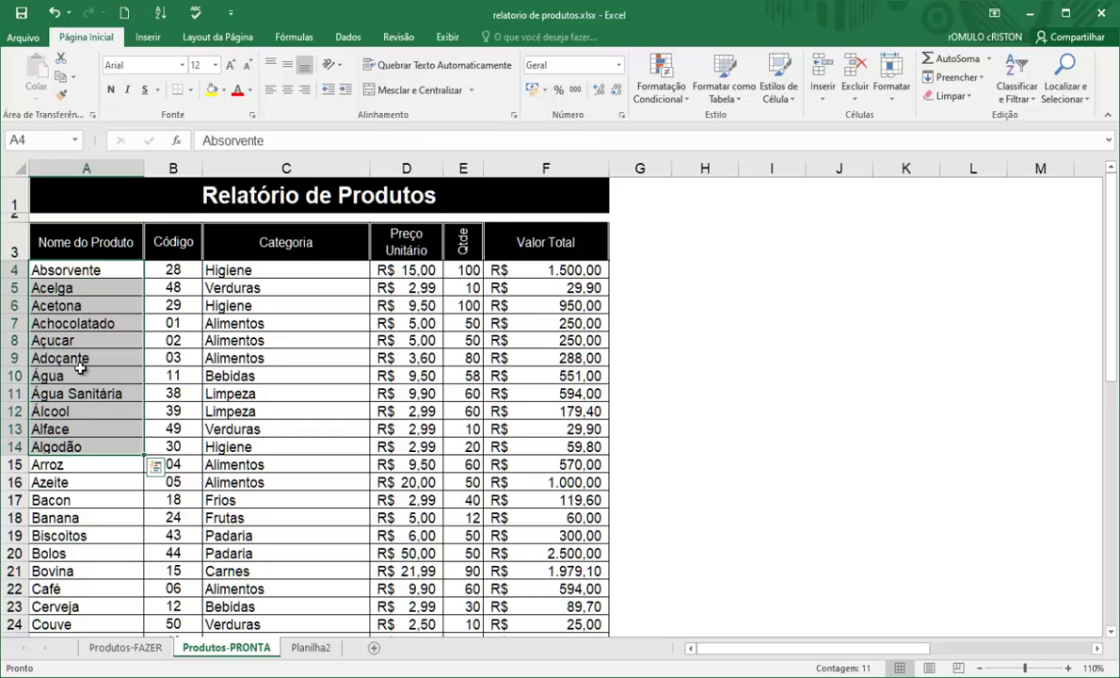
{"action": "left_click", "coordinate": [96, 241]}
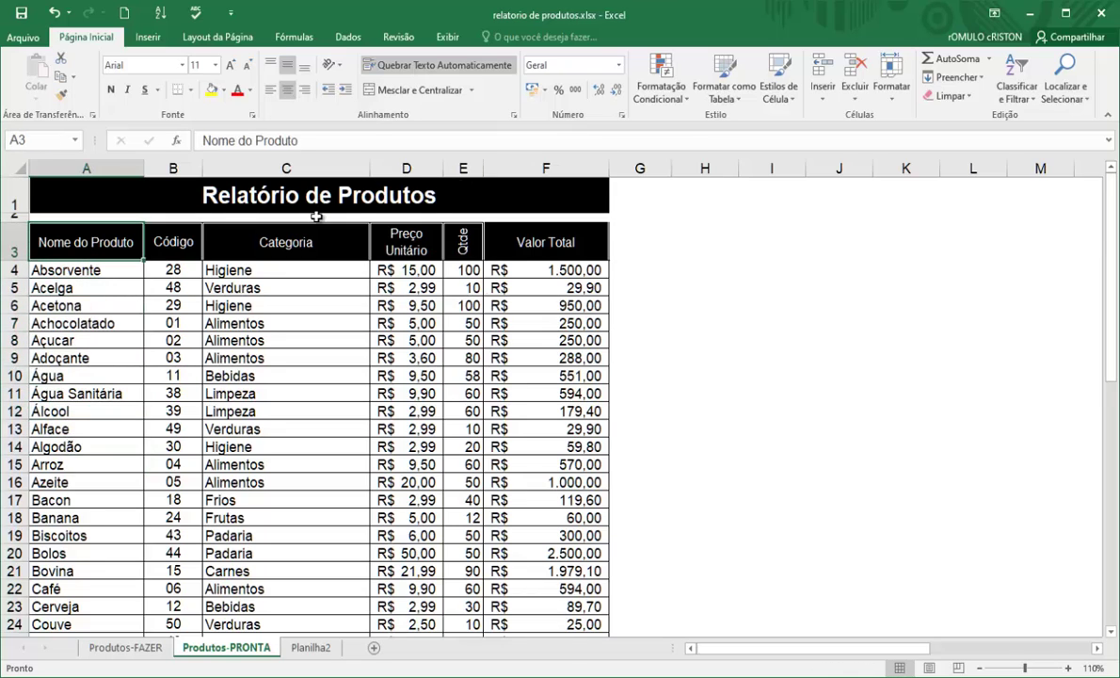
Step: Apply a custom sort to the product table by Categoria, then by Nome do Produto, both on values from A to Z
{"action": "left_click", "coordinate": [287, 235]}
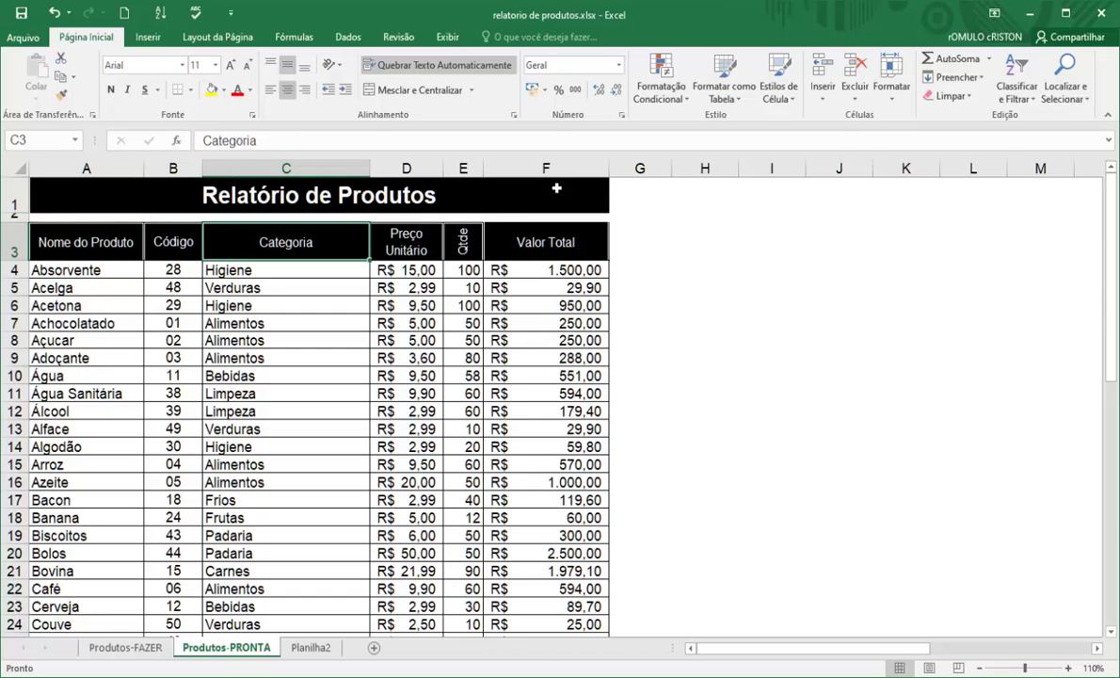
{"action": "left_click", "coordinate": [1020, 95]}
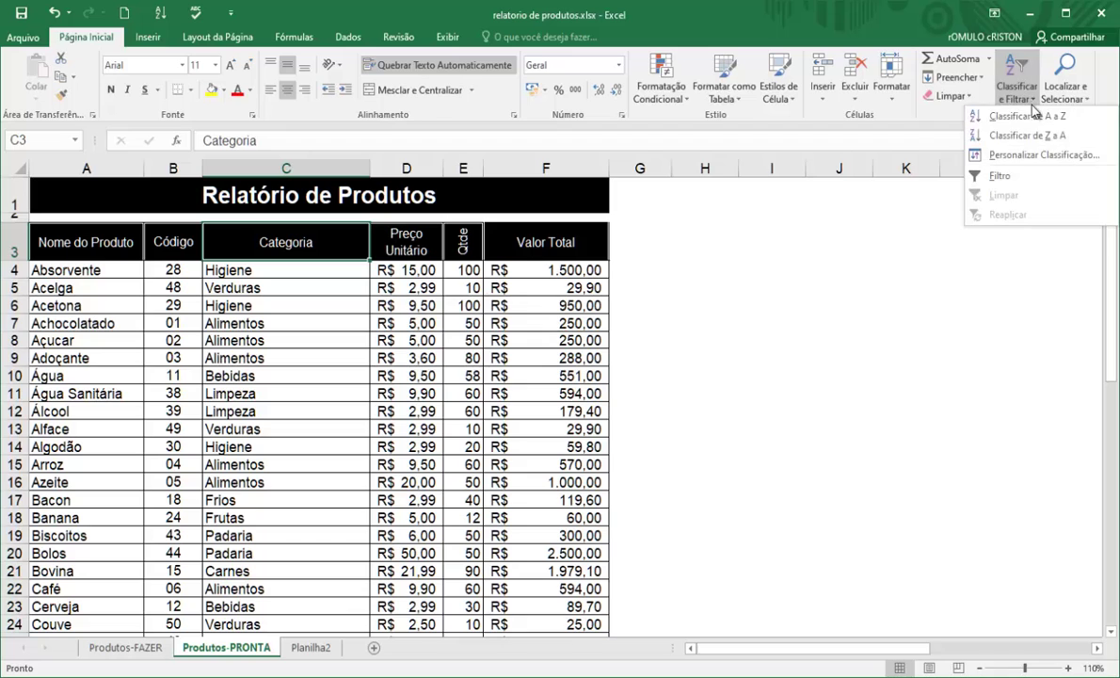
{"action": "left_click", "coordinate": [965, 154]}
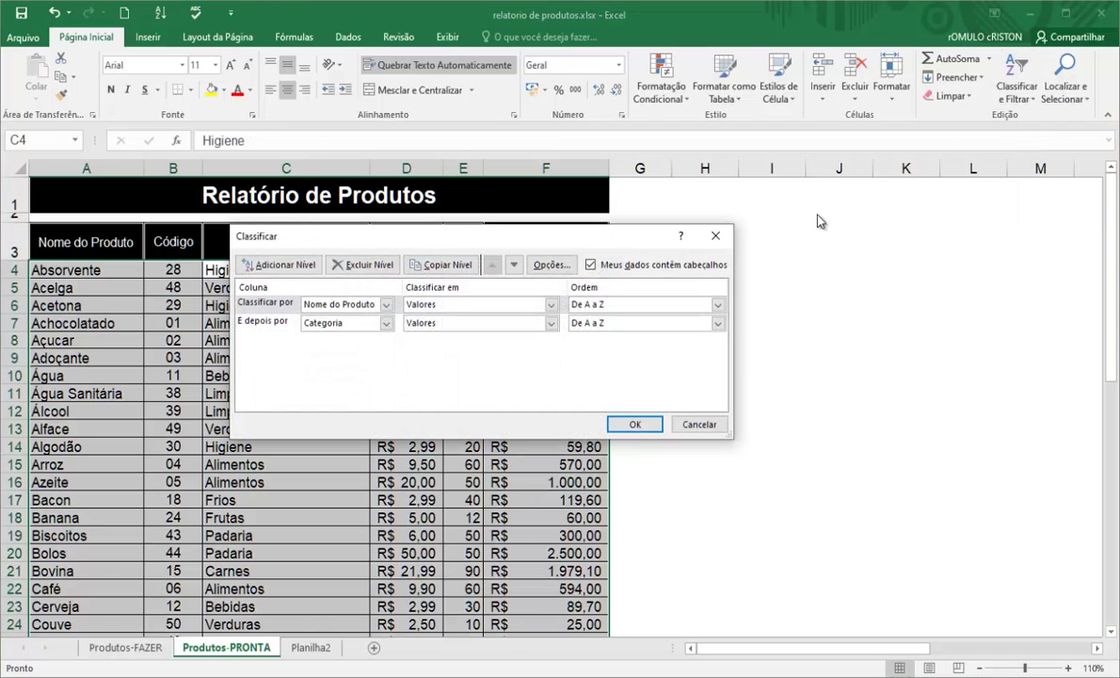
{"action": "left_click", "coordinate": [358, 304]}
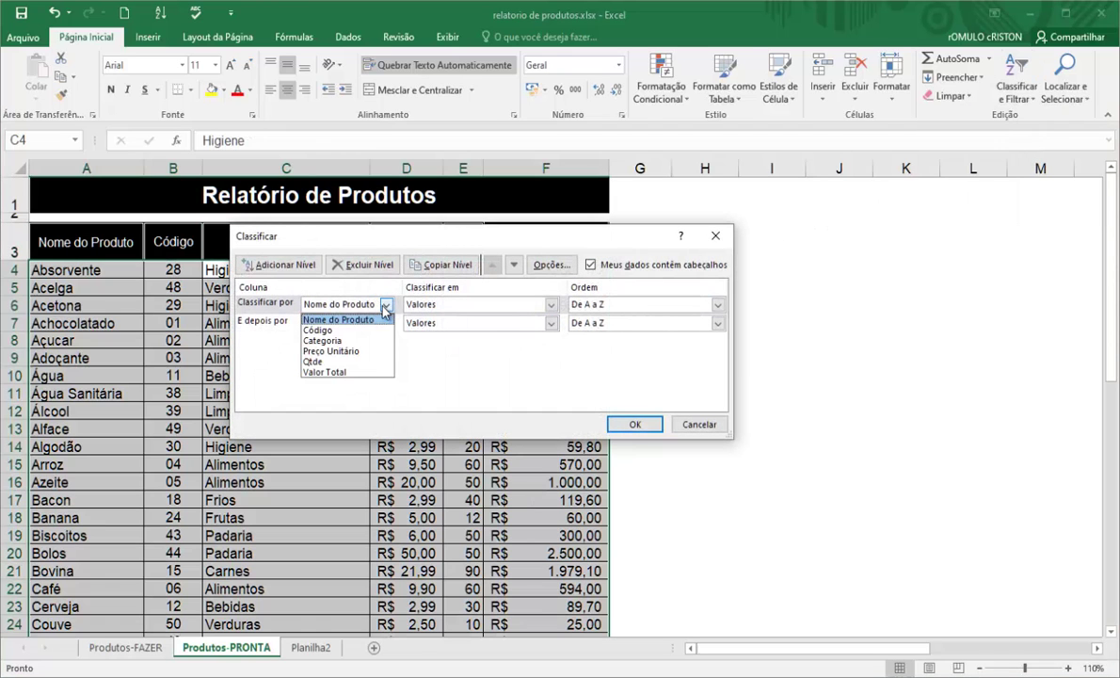
{"action": "left_click", "coordinate": [329, 341]}
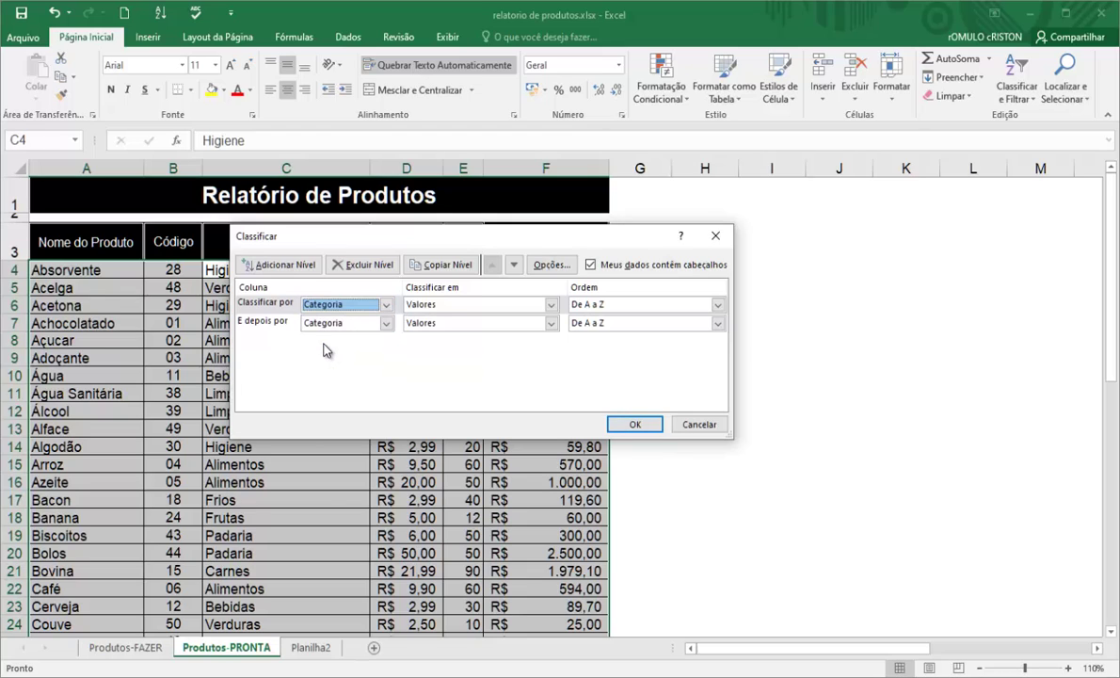
{"action": "left_click", "coordinate": [384, 323]}
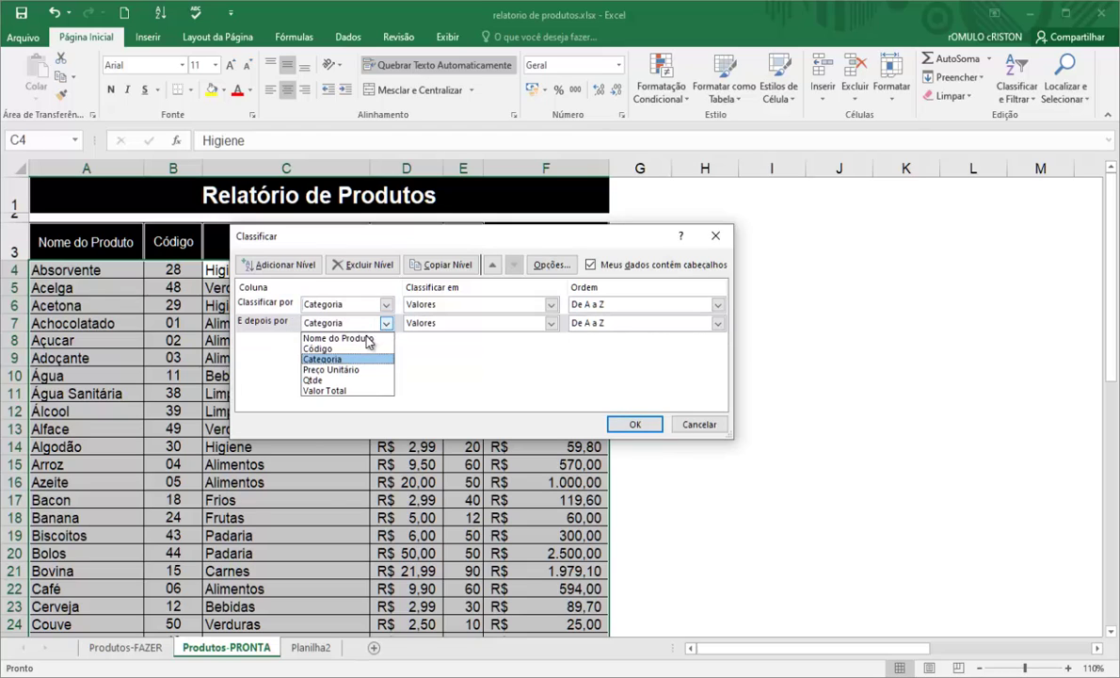
{"action": "left_click", "coordinate": [361, 339]}
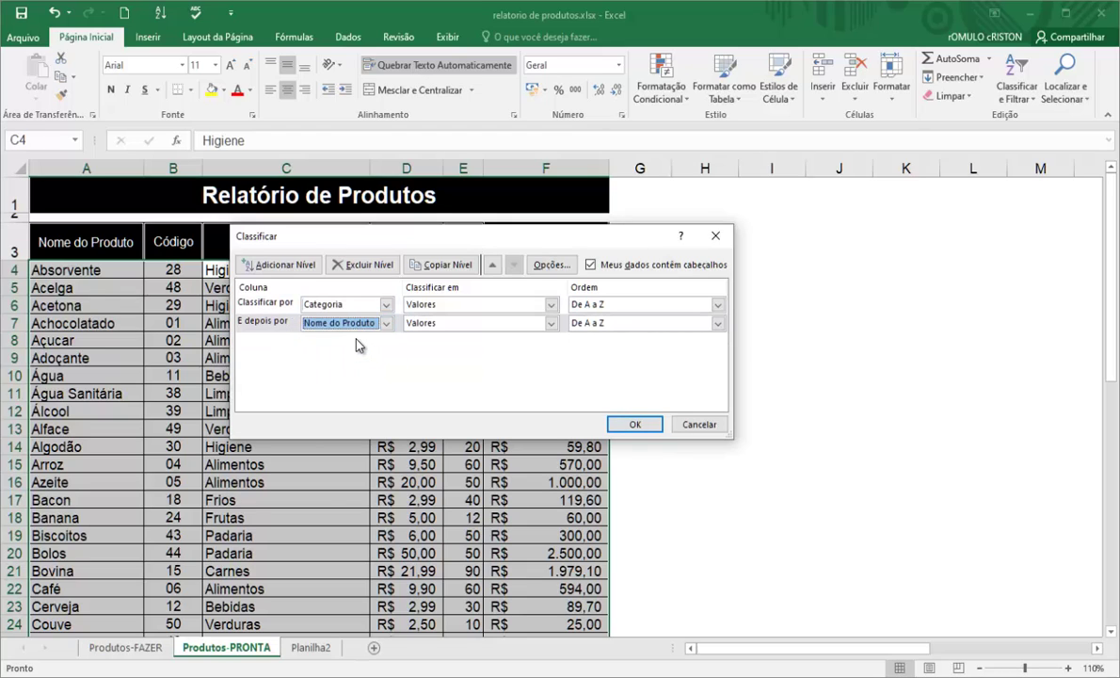
{"action": "left_click", "coordinate": [635, 424]}
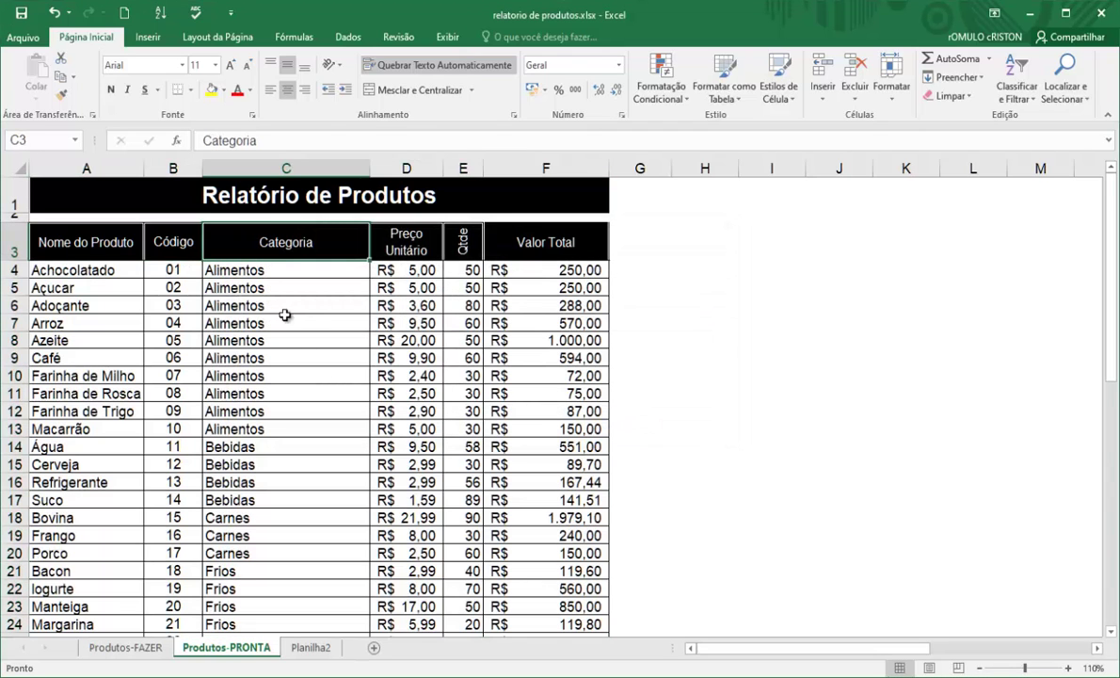
Step: Examine the Alimentos, Bebidas and Carnes groups in the Categoria column and the product name order within Alimentos
{"action": "left_click_drag", "start_coordinate": [262, 269], "coordinate": [280, 429]}
{"action": "left_click_drag", "start_coordinate": [280, 429], "coordinate": [280, 429]}
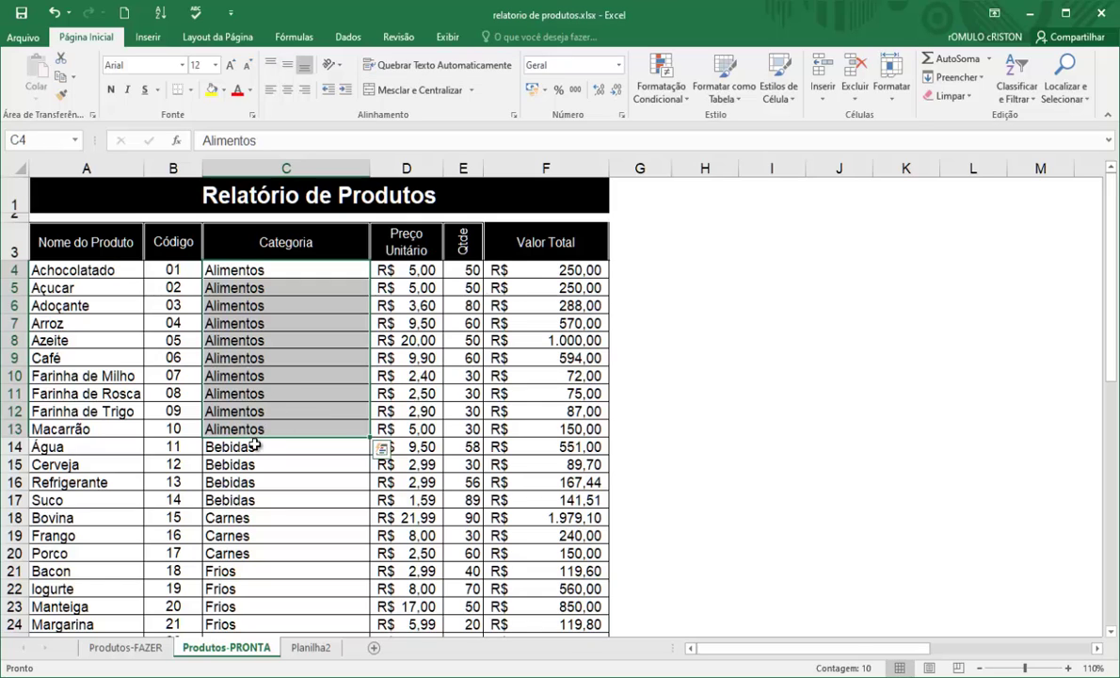
{"action": "left_click_drag", "start_coordinate": [256, 448], "coordinate": [256, 552]}
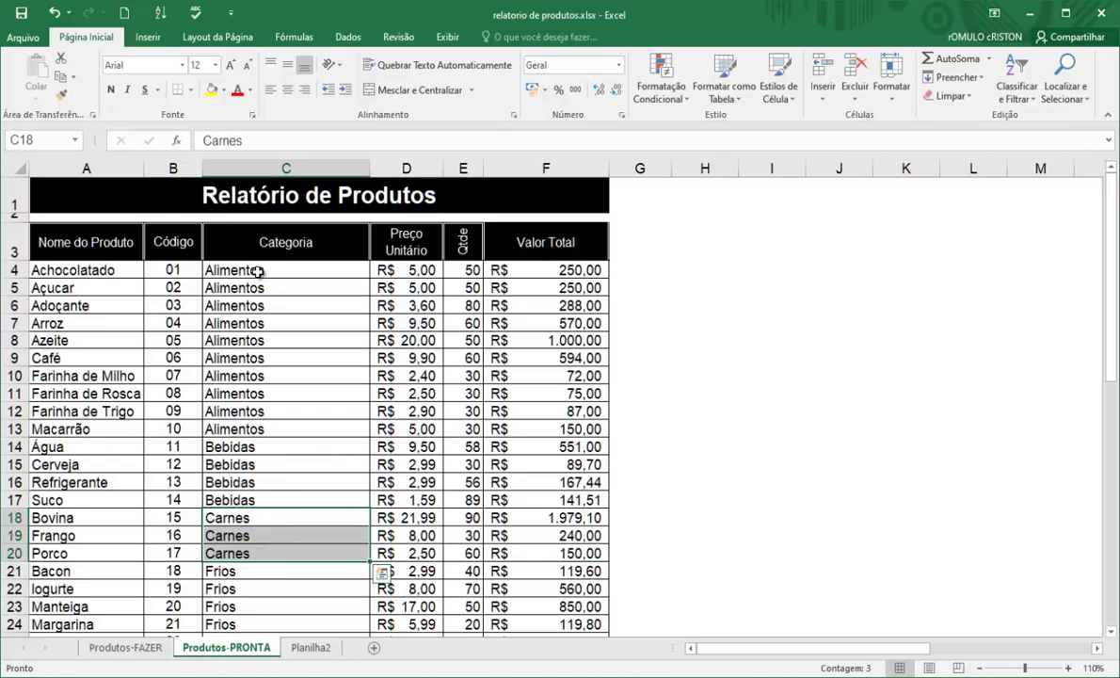
{"action": "left_click_drag", "start_coordinate": [254, 270], "coordinate": [260, 430]}
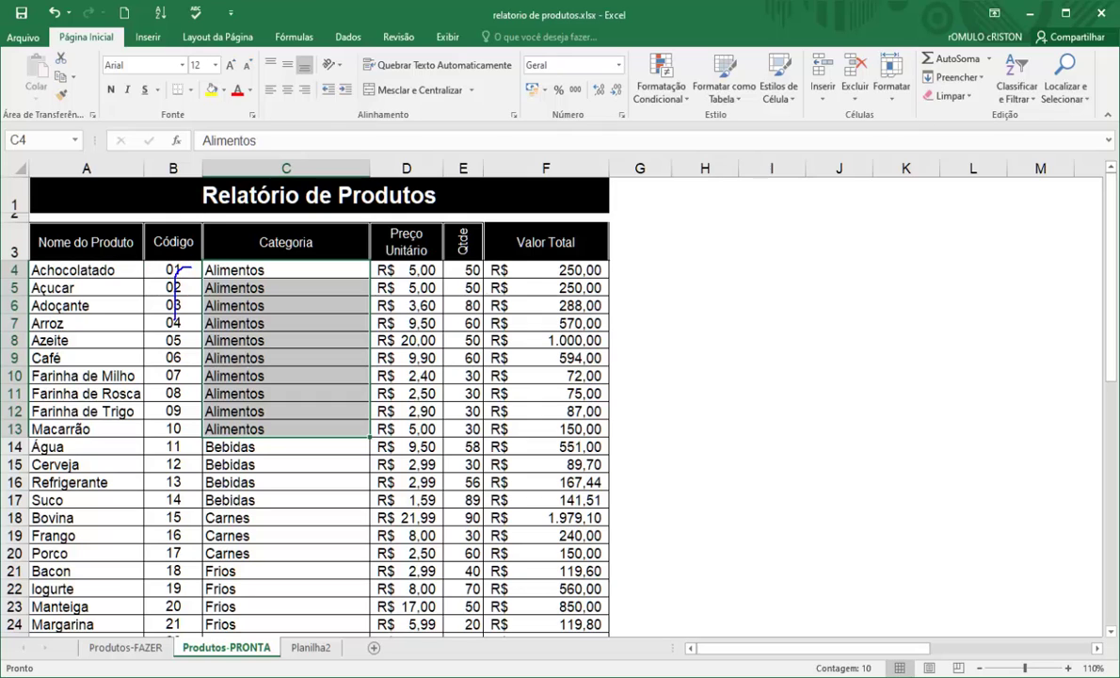
{"action": "left_click_drag", "start_coordinate": [175, 318], "coordinate": [165, 326]}
{"action": "left_click_drag", "start_coordinate": [26, 256], "coordinate": [47, 436]}
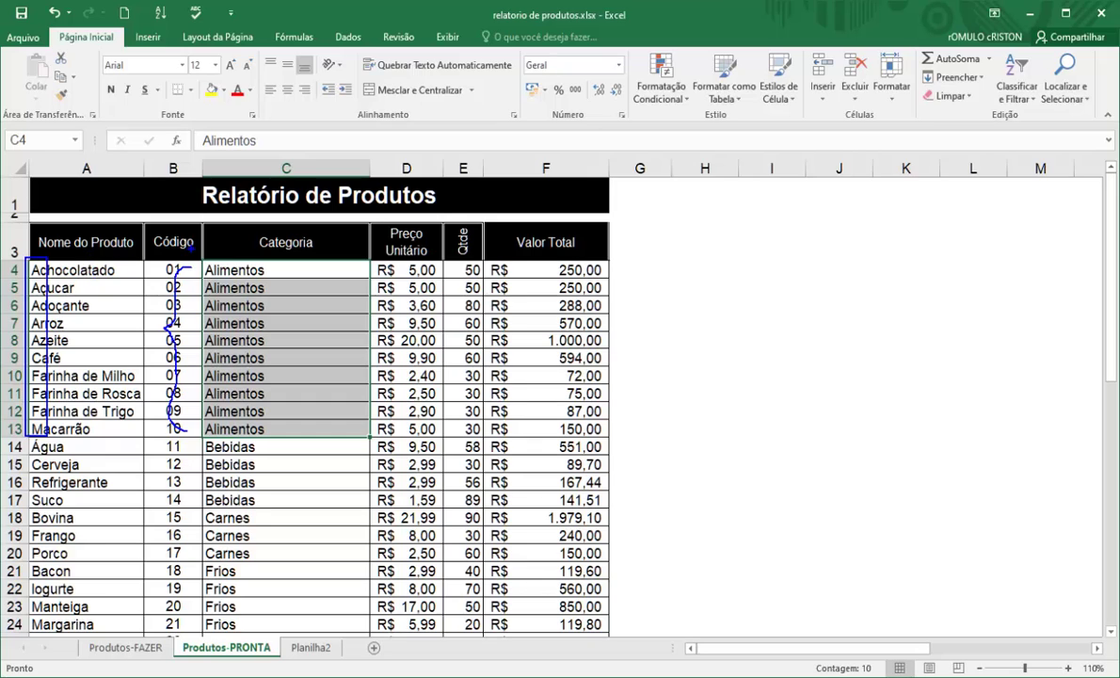
{"action": "key", "text": "Escape"}
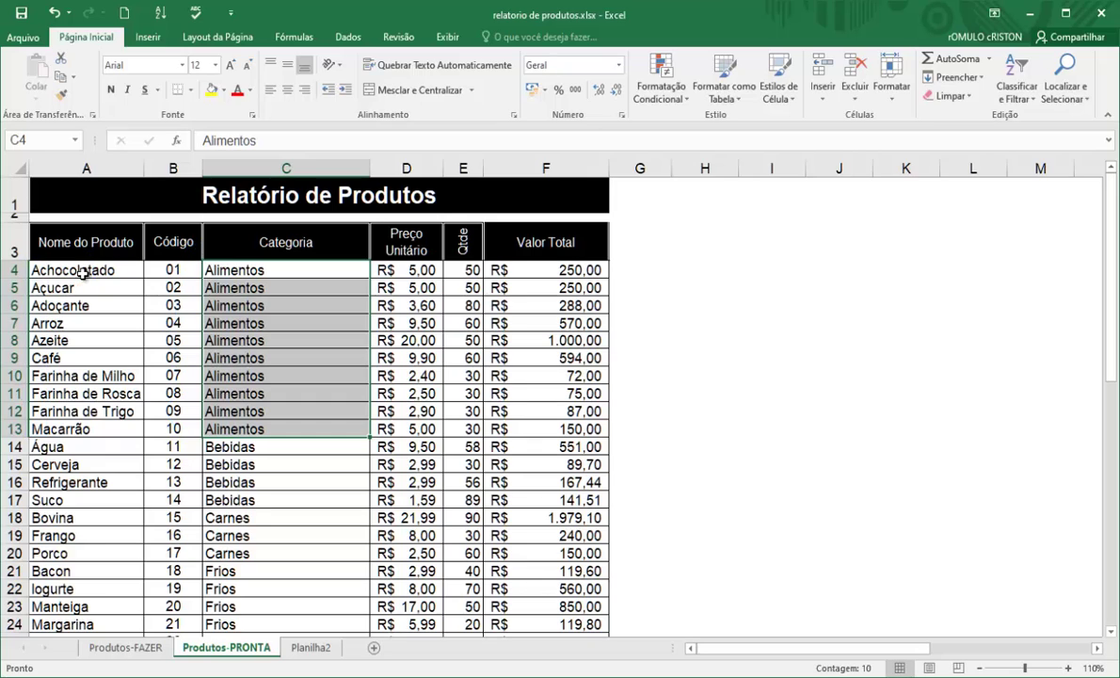
Step: Sort the product table by Nome do Produto in A to Z order and check the names from A4 to A24
{"action": "left_click", "coordinate": [226, 242]}
{"action": "left_click", "coordinate": [124, 239]}
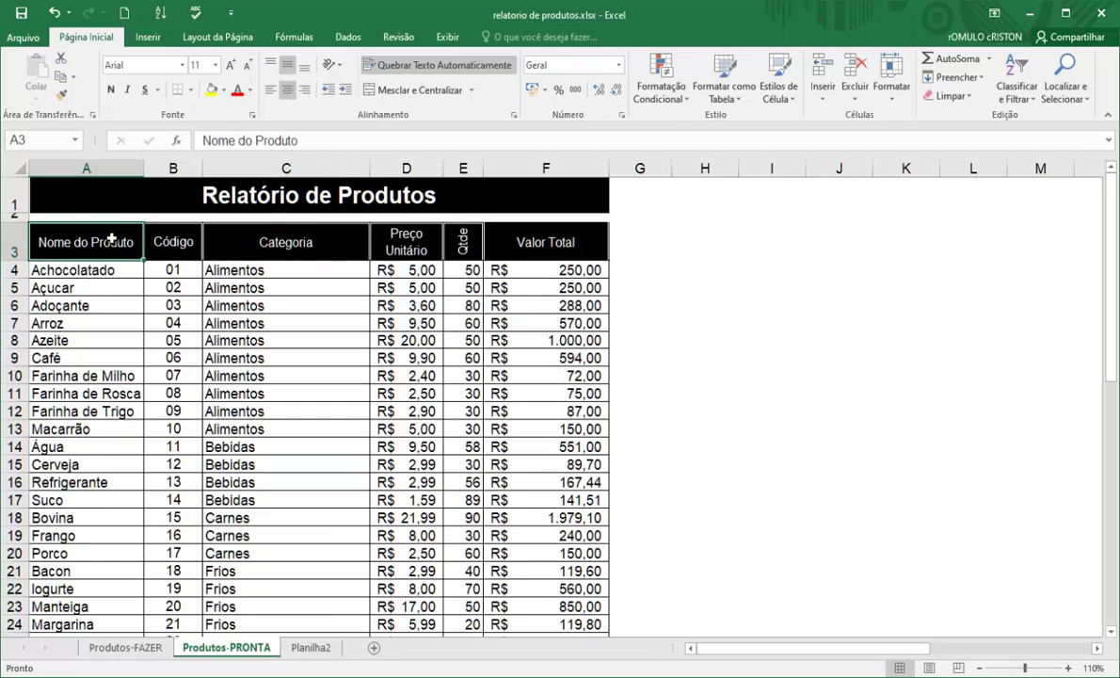
{"action": "left_click", "coordinate": [348, 38]}
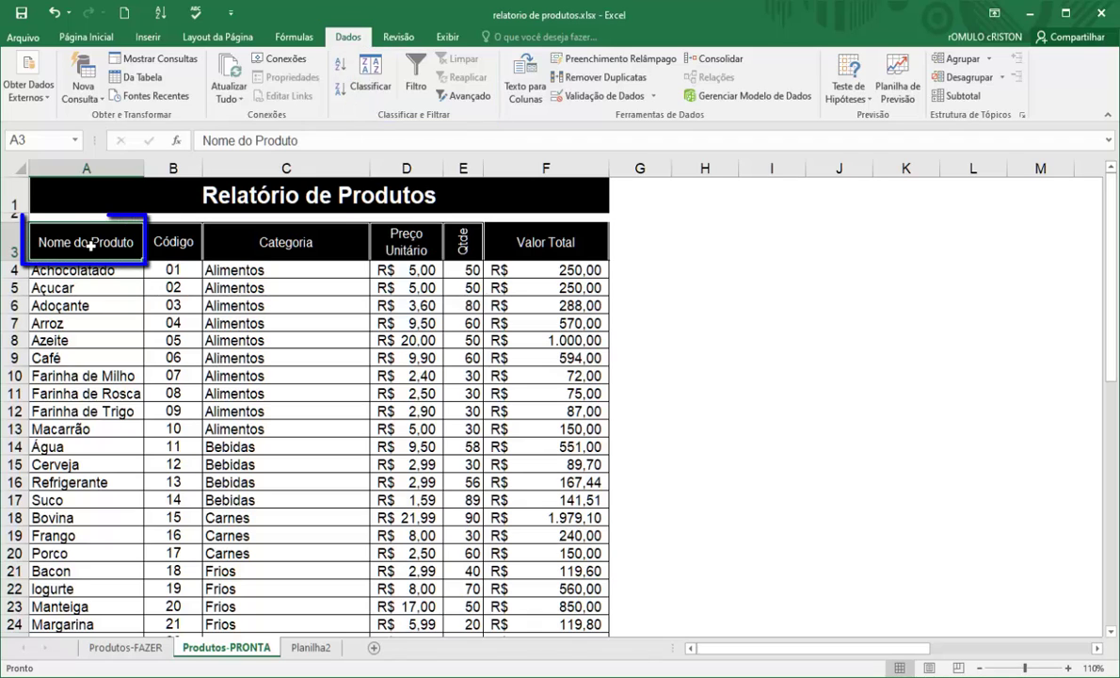
{"action": "left_click", "coordinate": [340, 64]}
{"action": "left_click_drag", "start_coordinate": [52, 270], "coordinate": [54, 623]}
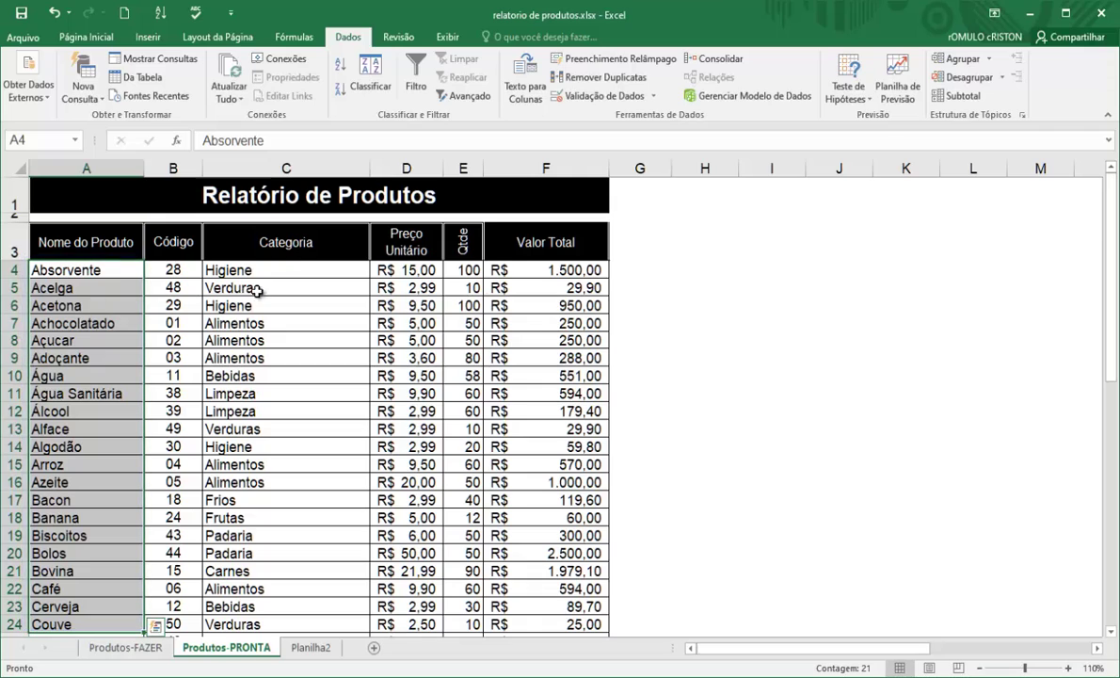
Step: Sort the product table by Categoria in A to Z order and check the category order down to row 53
{"action": "left_click", "coordinate": [280, 271]}
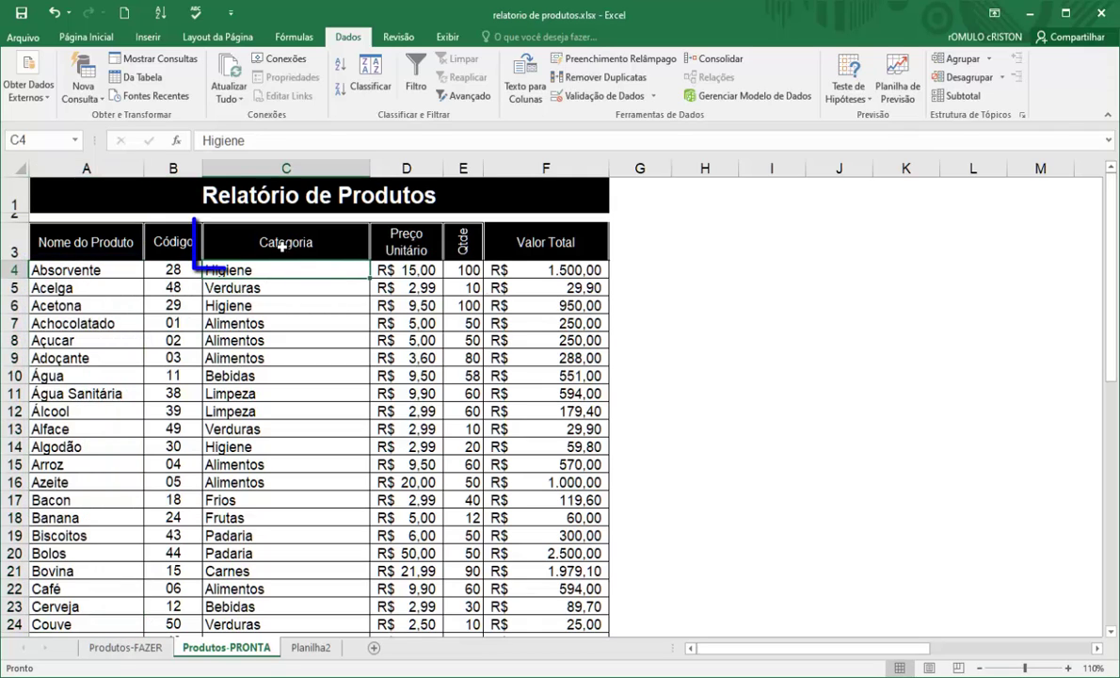
{"action": "left_click", "coordinate": [284, 243]}
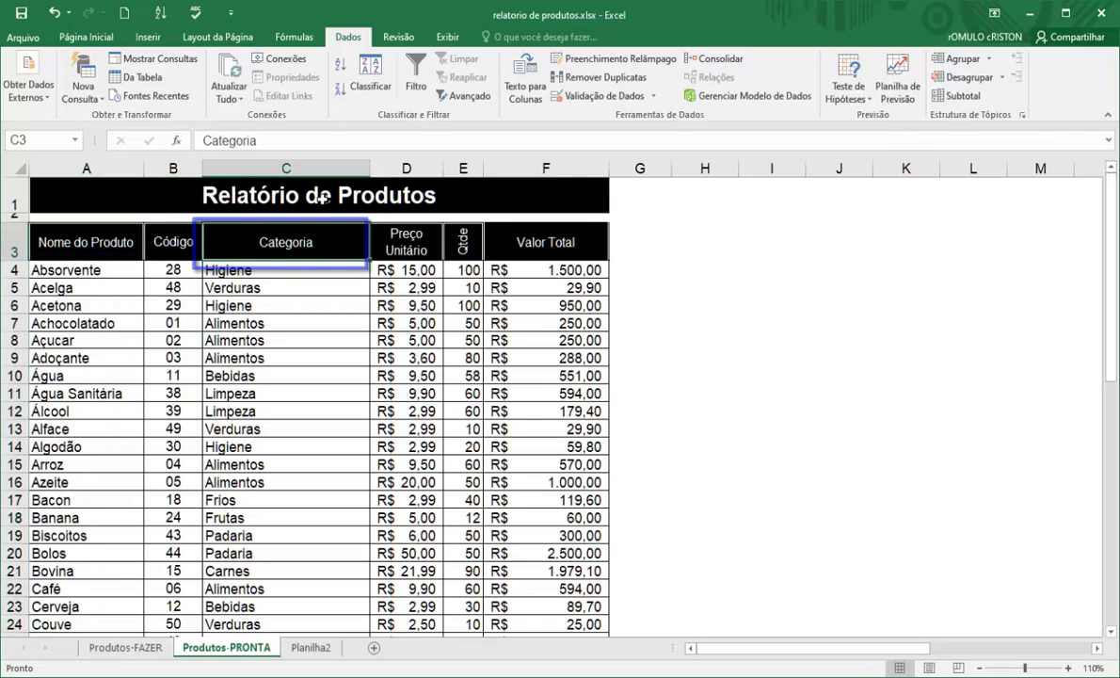
{"action": "left_click", "coordinate": [341, 67]}
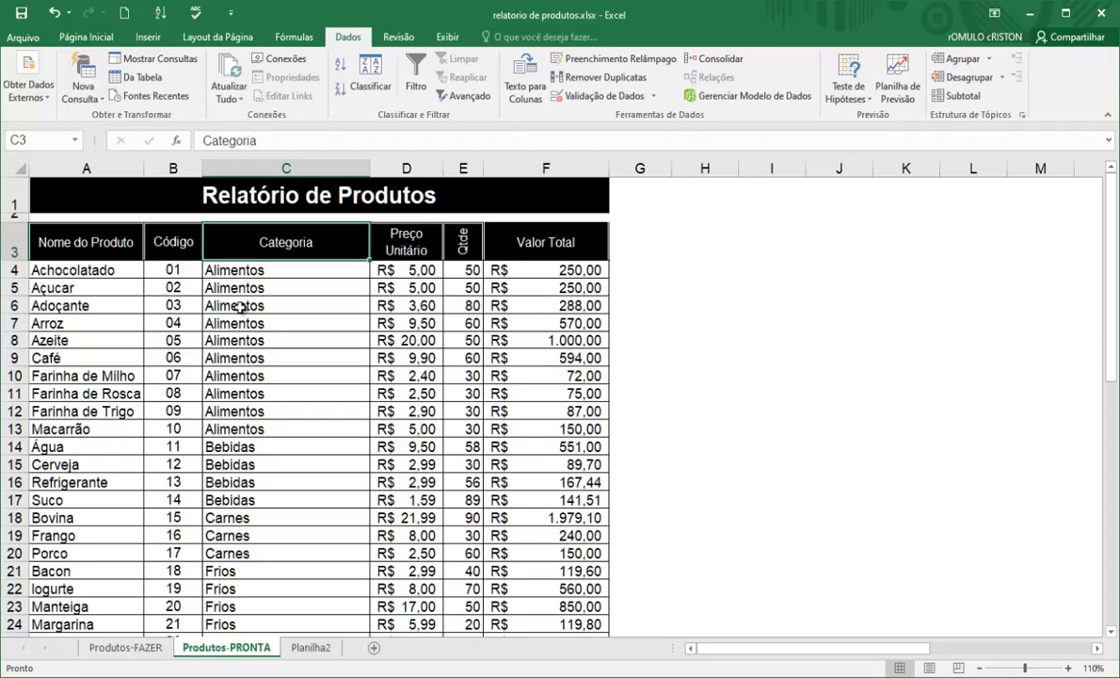
{"action": "scroll", "coordinate": [283, 320], "scroll_direction": "down", "scroll_amount": 7}
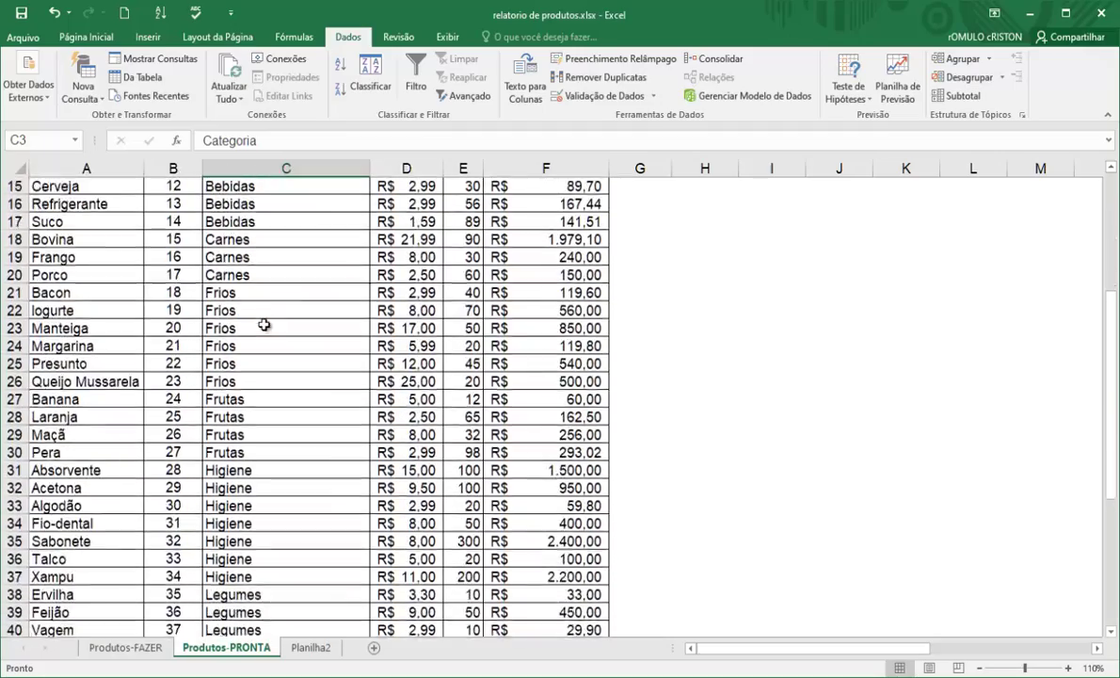
{"action": "scroll", "coordinate": [273, 325], "scroll_direction": "down", "scroll_amount": 5}
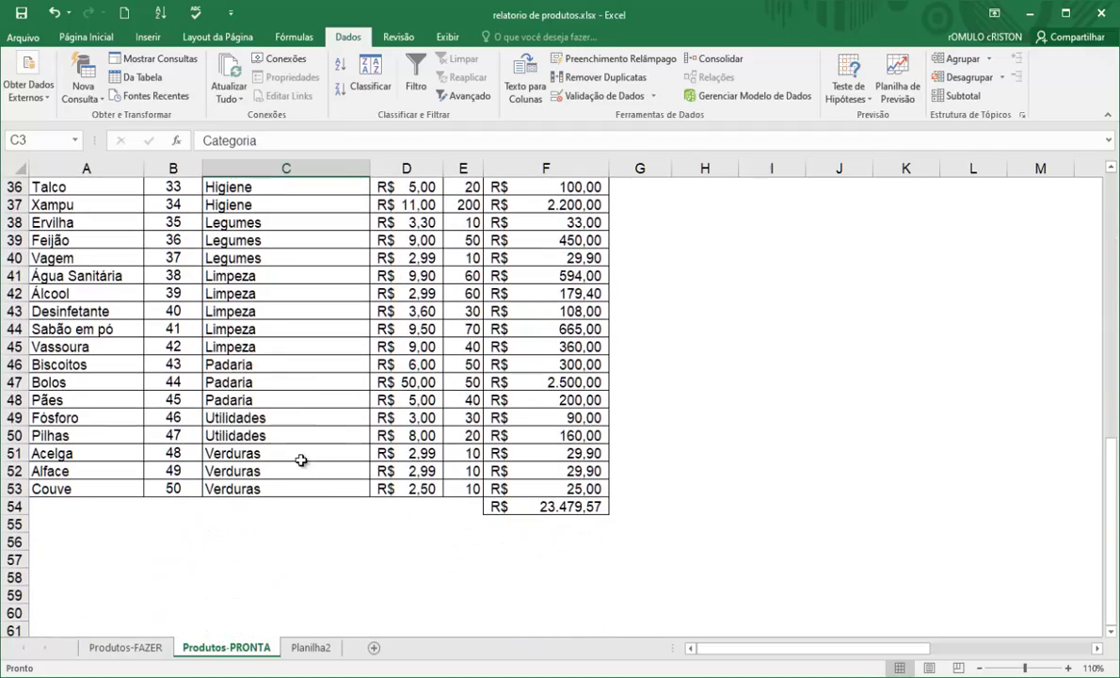
{"action": "scroll", "coordinate": [297, 431], "scroll_direction": "up", "scroll_amount": 12}
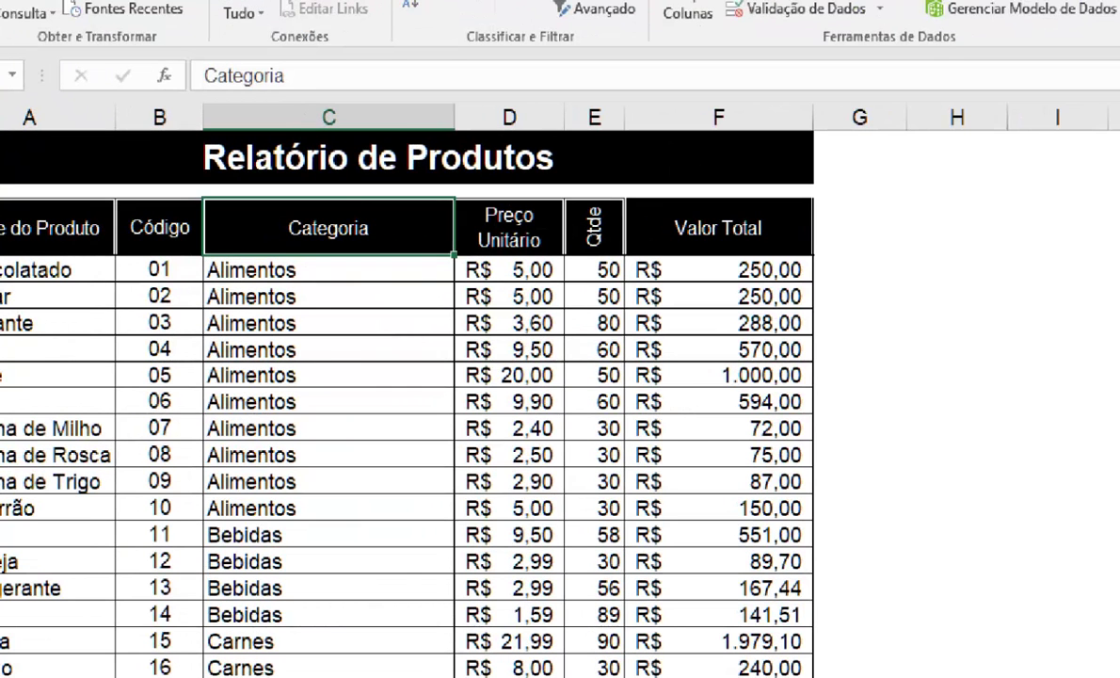
Step: Set the horizontal alignment of the Categoria entries in C4:C53 to Esquerda (recuo) with an indent of 1
{"action": "mouse_move", "coordinate": [185, 252]}
{"action": "left_mouse_down"}
{"action": "mouse_move", "coordinate": [240, 565]}
{"action": "mouse_move", "coordinate": [220, 673]}
{"action": "mouse_move", "coordinate": [205, 673]}
{"action": "mouse_move", "coordinate": [224, 673]}
{"action": "left_mouse_up"}
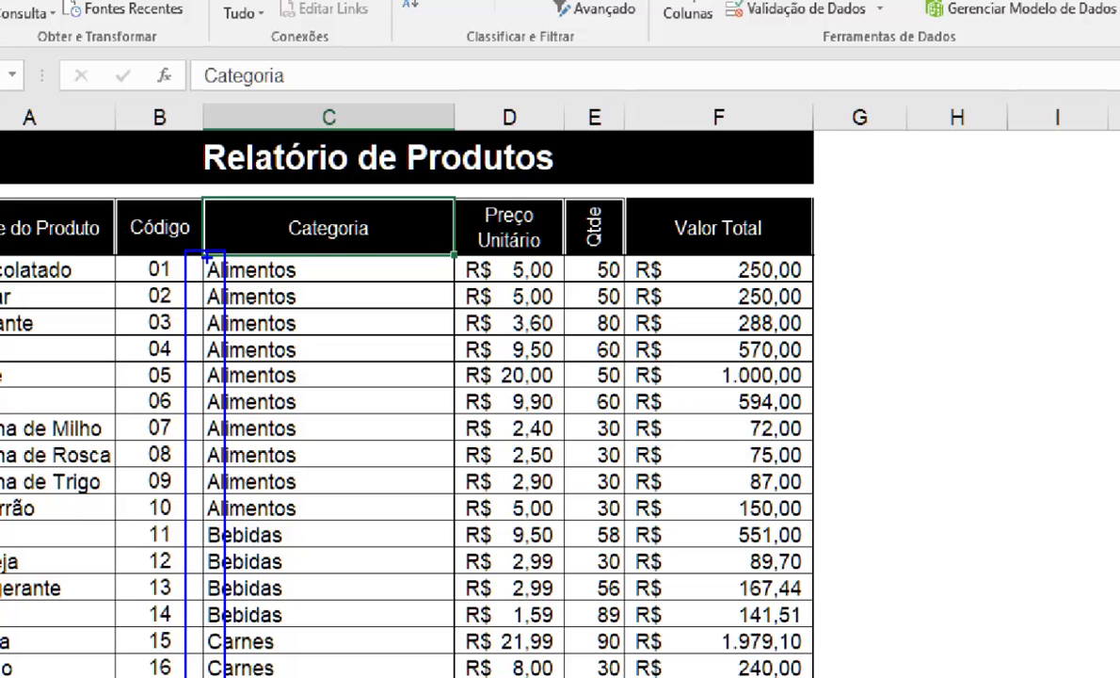
{"action": "left_click", "coordinate": [215, 273]}
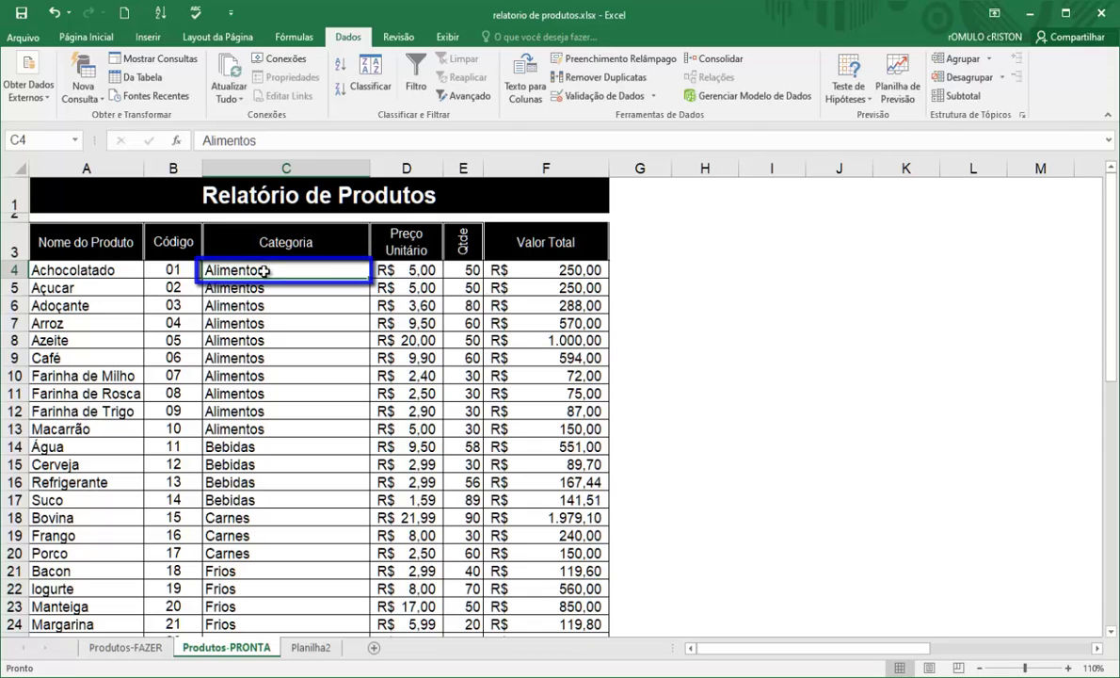
{"action": "key", "text": "ctrl+shift+Down"}
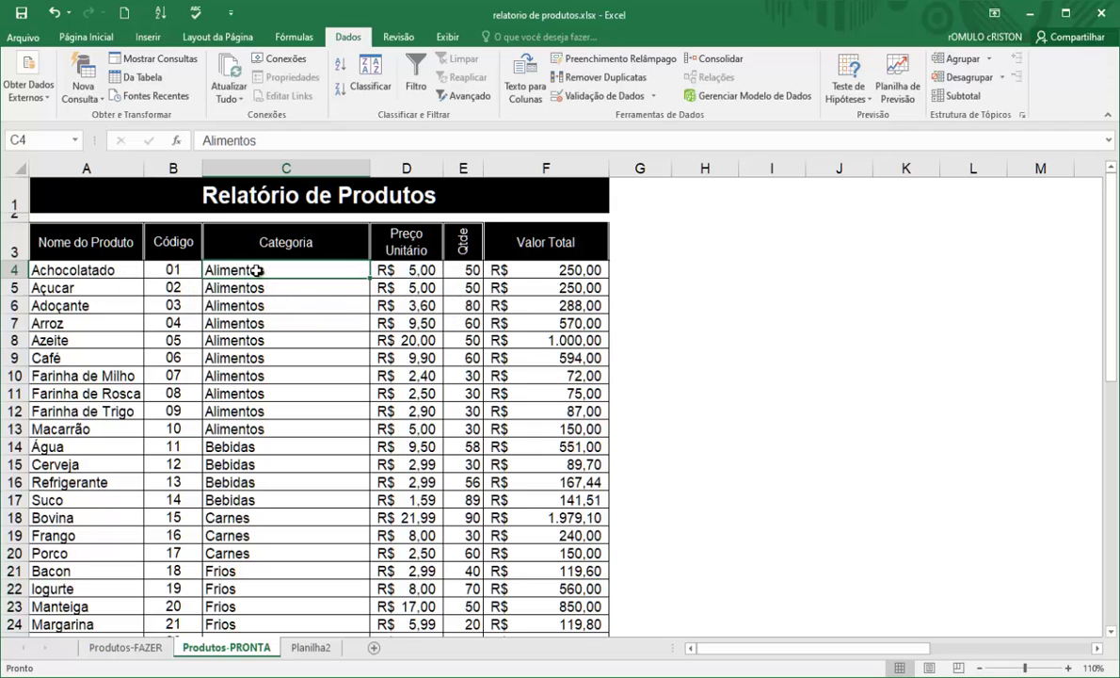
{"action": "key", "text": "ctrl+shift+Down"}
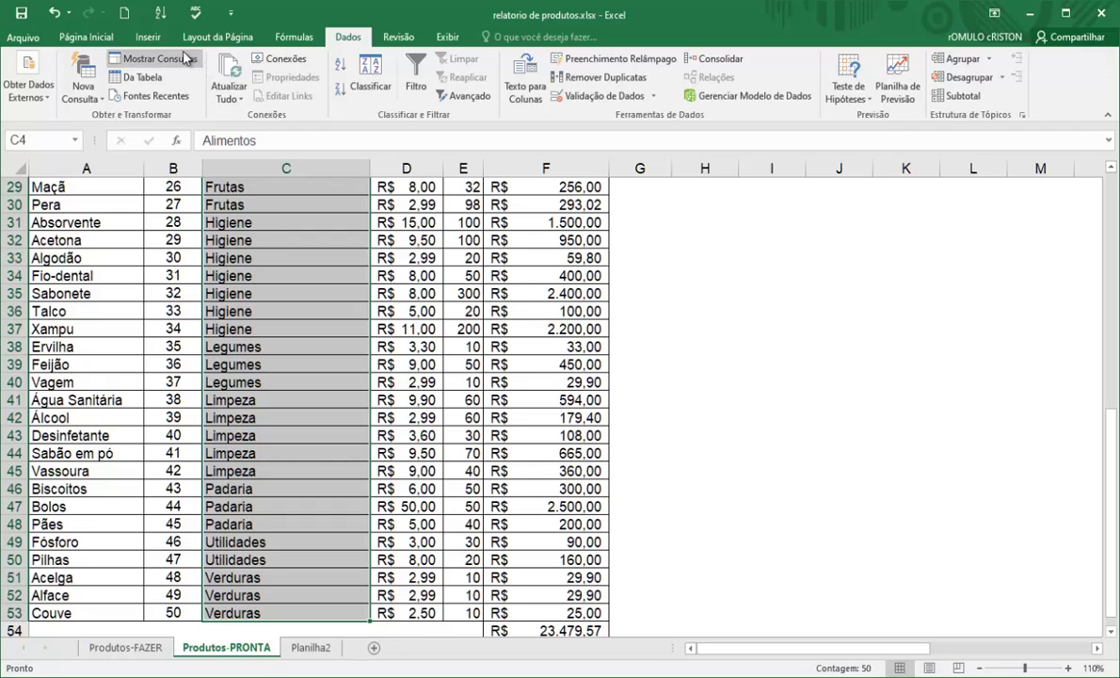
{"action": "left_click", "coordinate": [85, 41]}
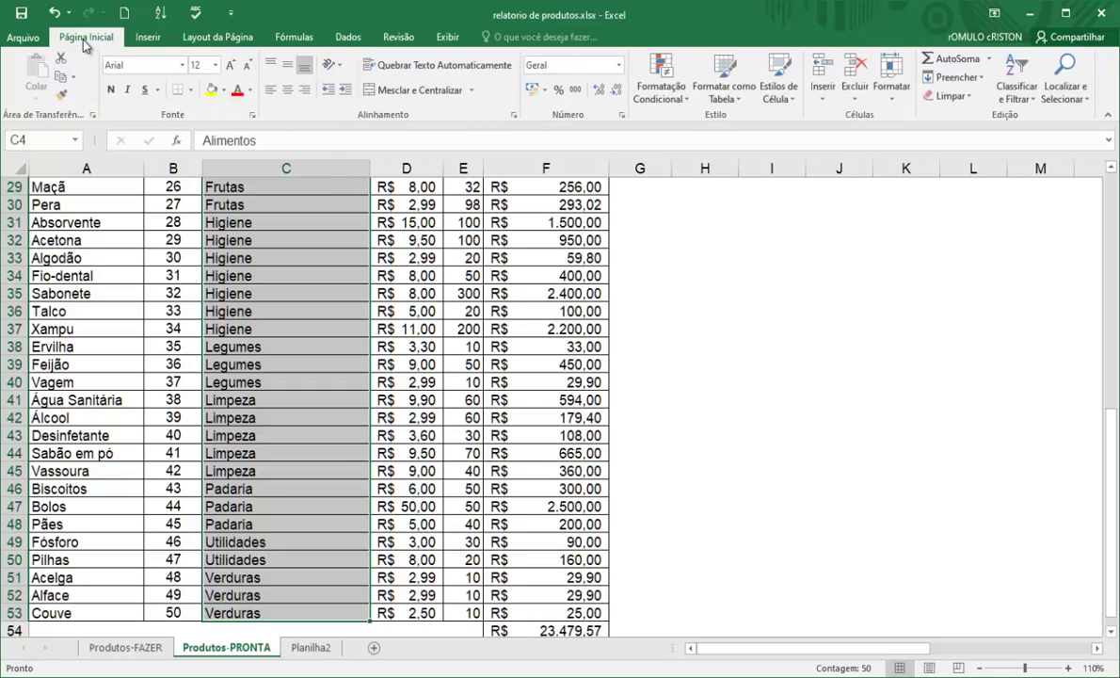
{"action": "left_click", "coordinate": [522, 119]}
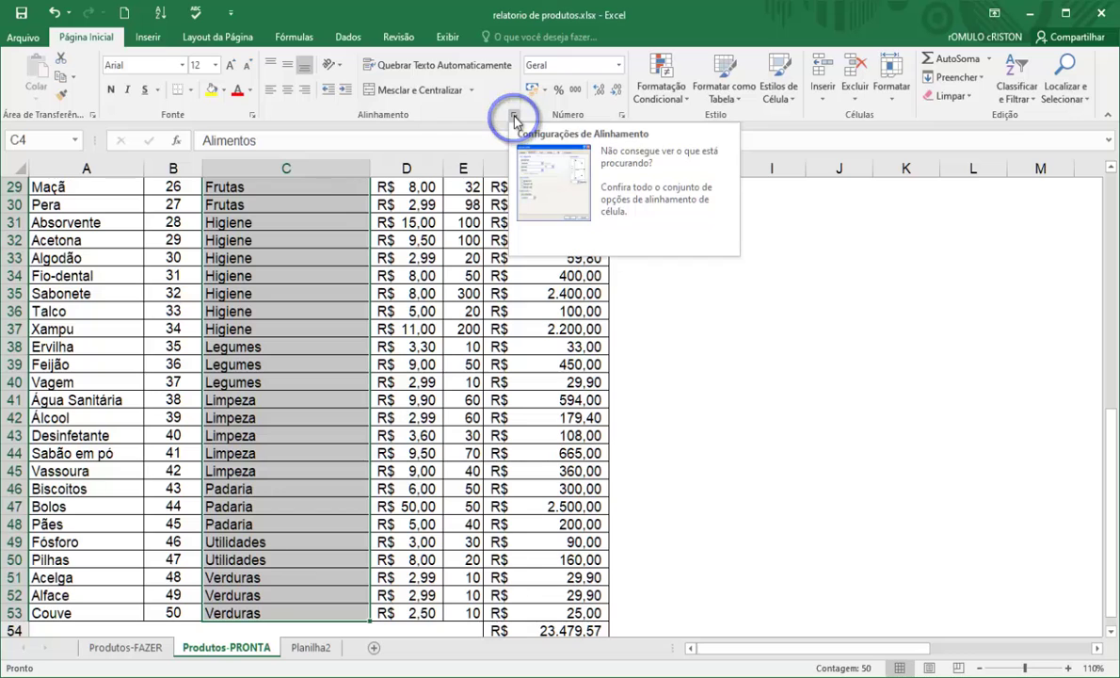
{"action": "left_click", "coordinate": [514, 115]}
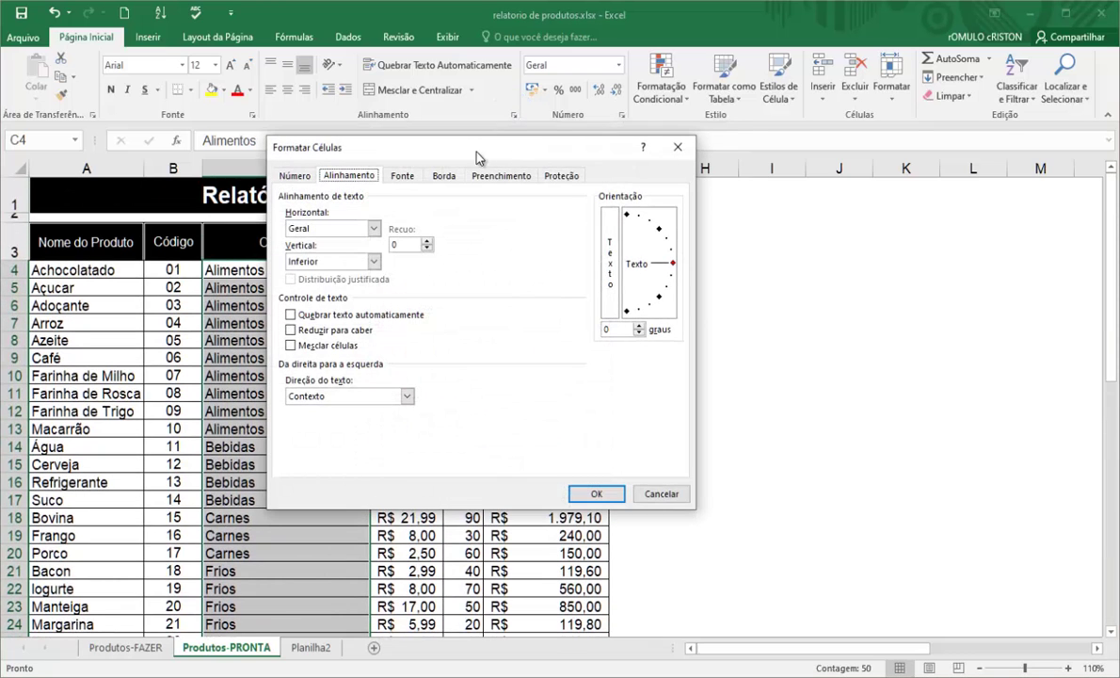
{"action": "mouse_move", "coordinate": [475, 157]}
{"action": "left_mouse_down"}
{"action": "mouse_move", "coordinate": [515, 165]}
{"action": "mouse_move", "coordinate": [582, 234]}
{"action": "left_mouse_up"}
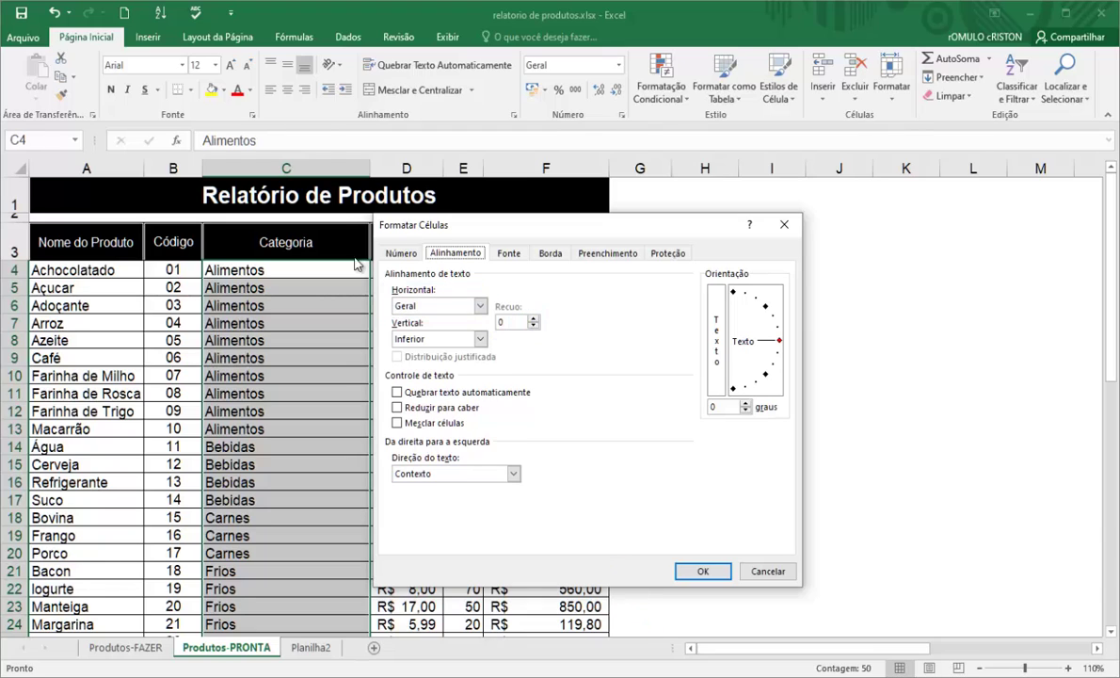
{"action": "left_click", "coordinate": [480, 306]}
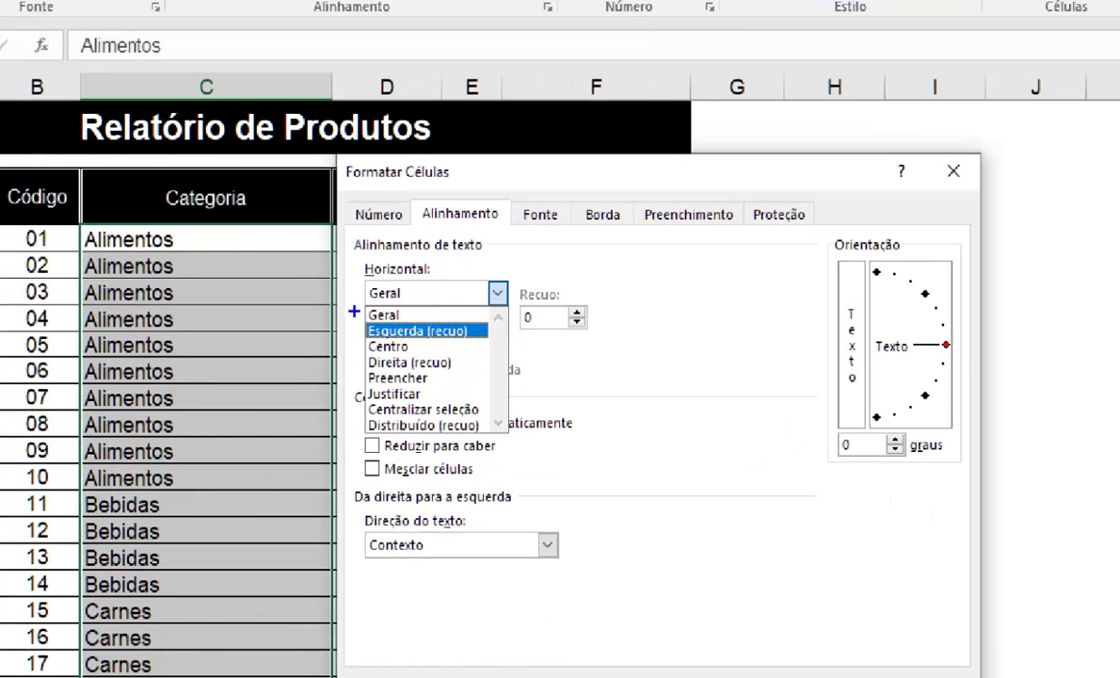
{"action": "left_click_drag", "start_coordinate": [355, 311], "coordinate": [491, 348]}
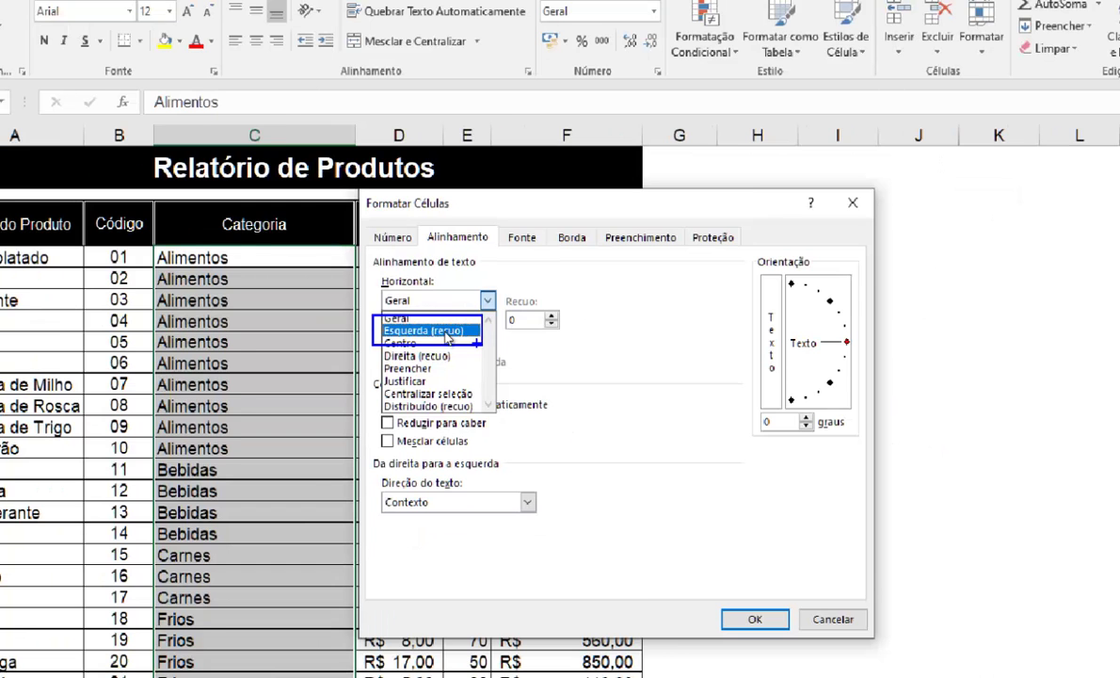
{"action": "left_click", "coordinate": [417, 330]}
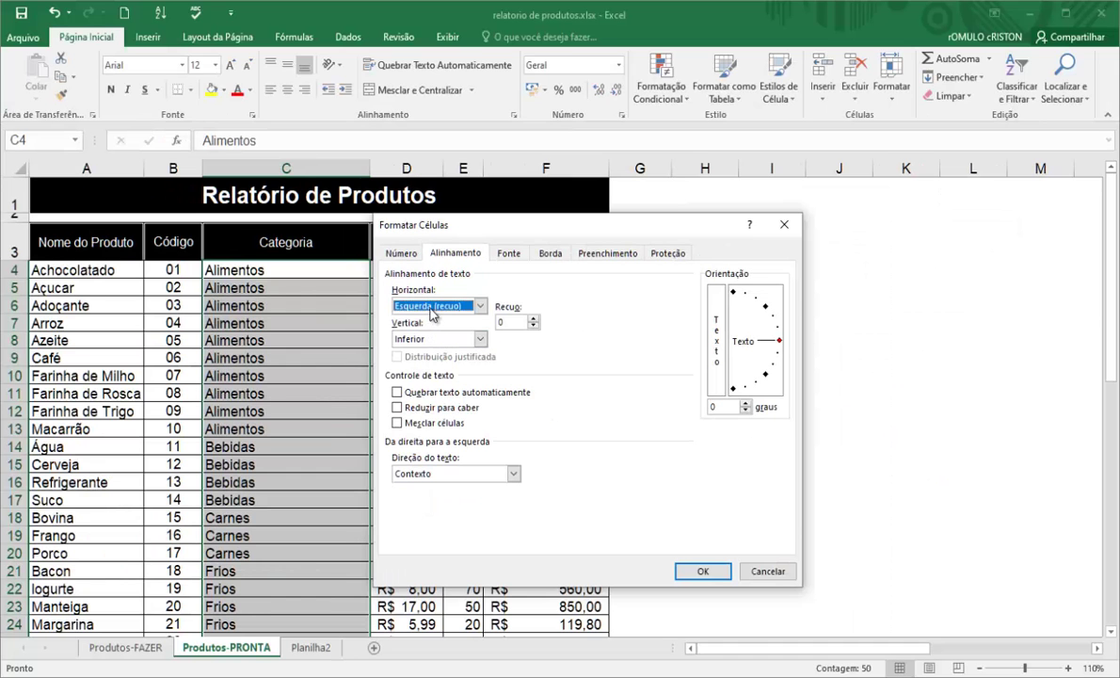
{"action": "left_click", "coordinate": [533, 320]}
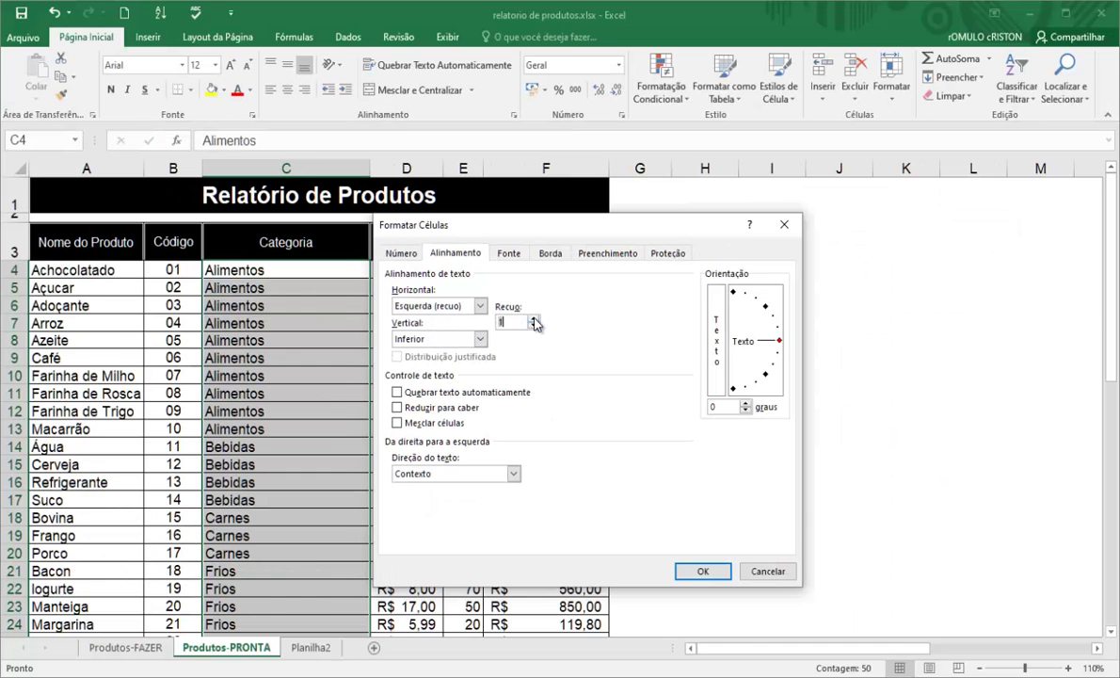
{"action": "left_click", "coordinate": [508, 322]}
{"action": "left_click", "coordinate": [702, 573]}
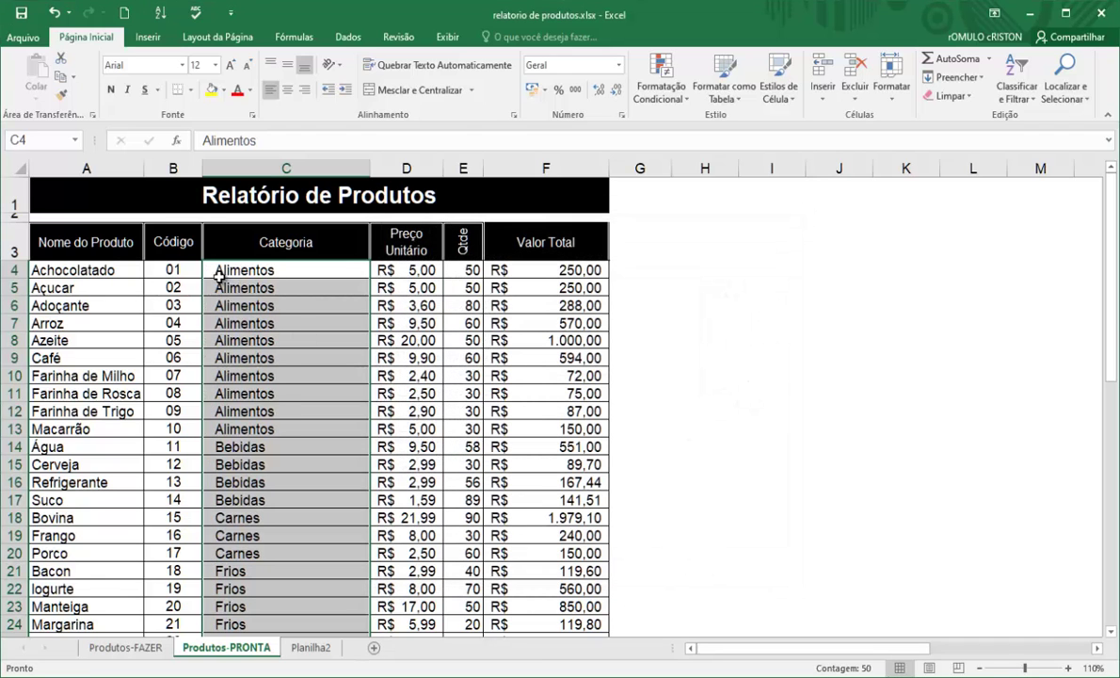
Step: Try an indent of 3 on the category entry in C4 and undo it
{"action": "left_click", "coordinate": [219, 273]}
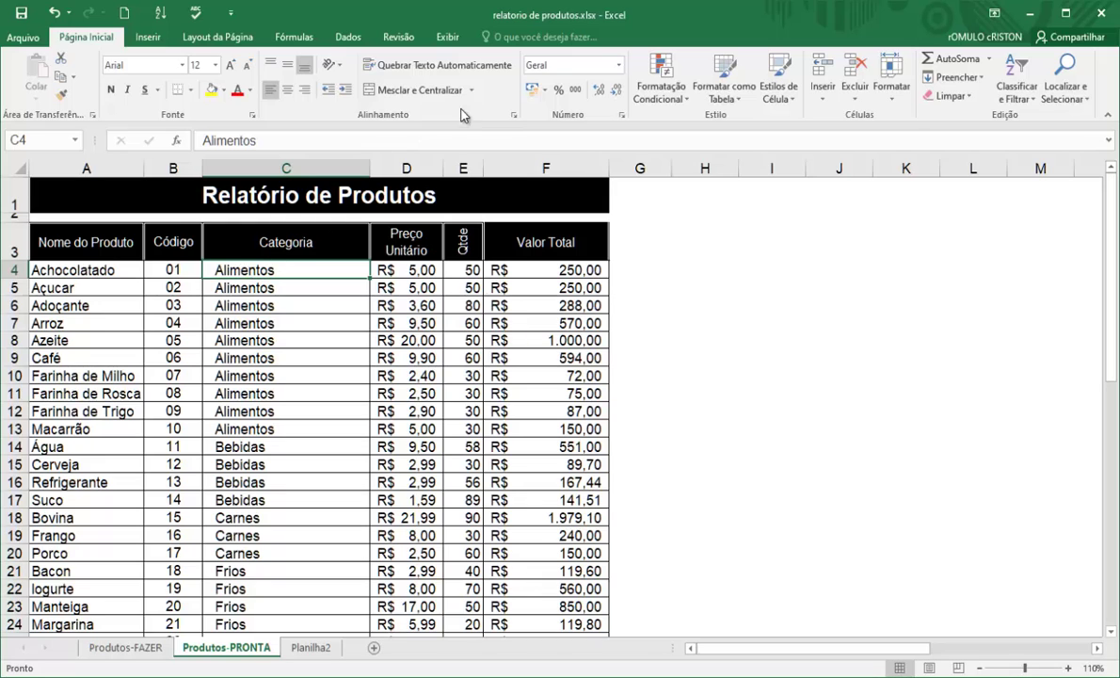
{"action": "left_click", "coordinate": [515, 116]}
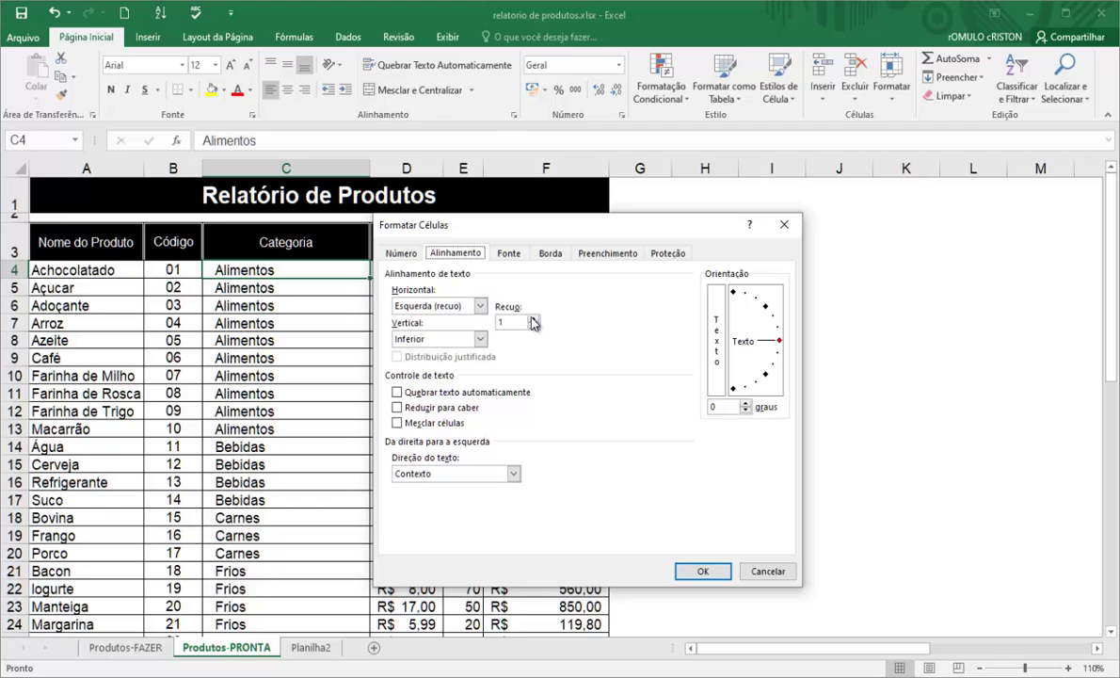
{"action": "left_click", "coordinate": [533, 320]}
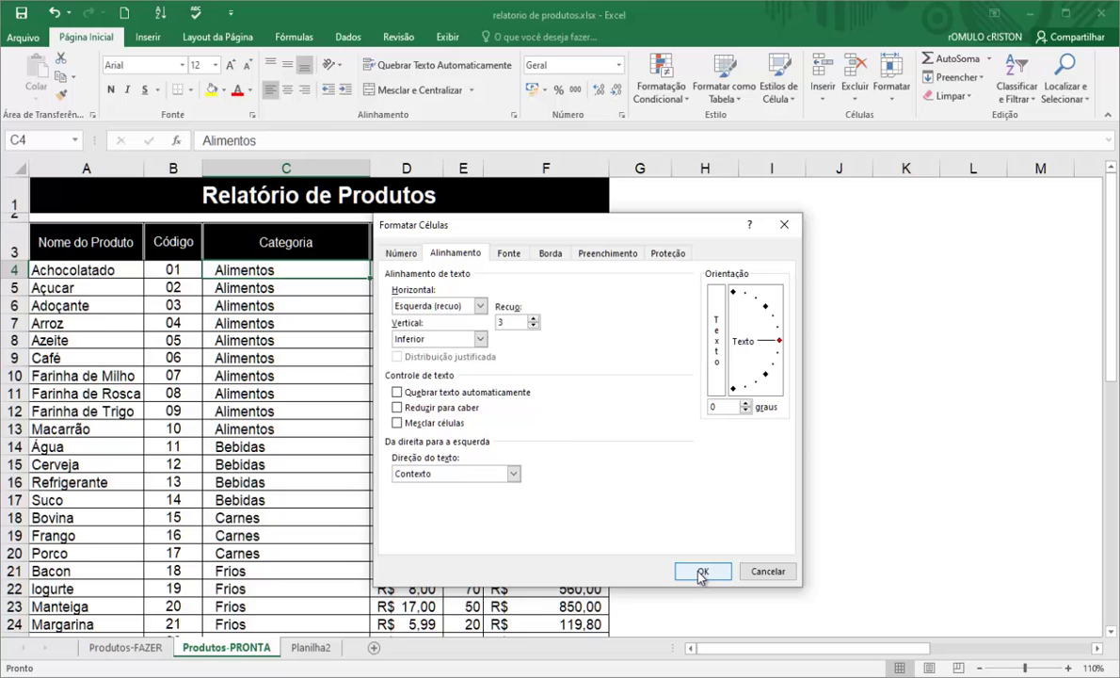
{"action": "left_click", "coordinate": [701, 576]}
{"action": "left_click", "coordinate": [244, 289]}
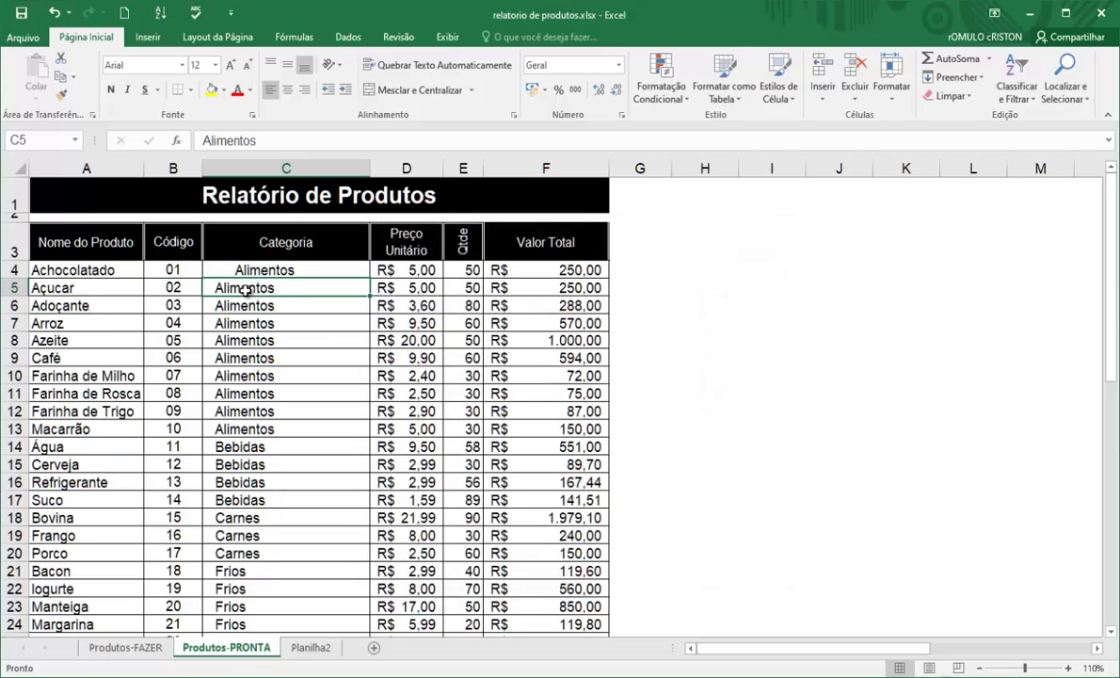
{"action": "left_click", "coordinate": [225, 270]}
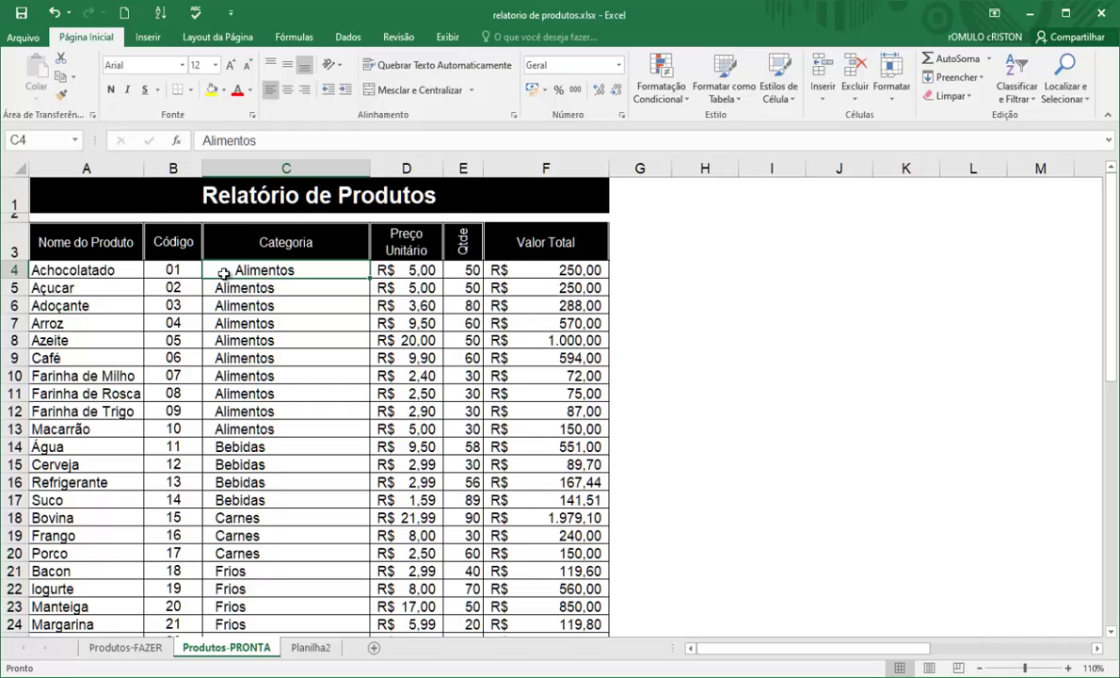
{"action": "key", "text": "ctrl+z"}
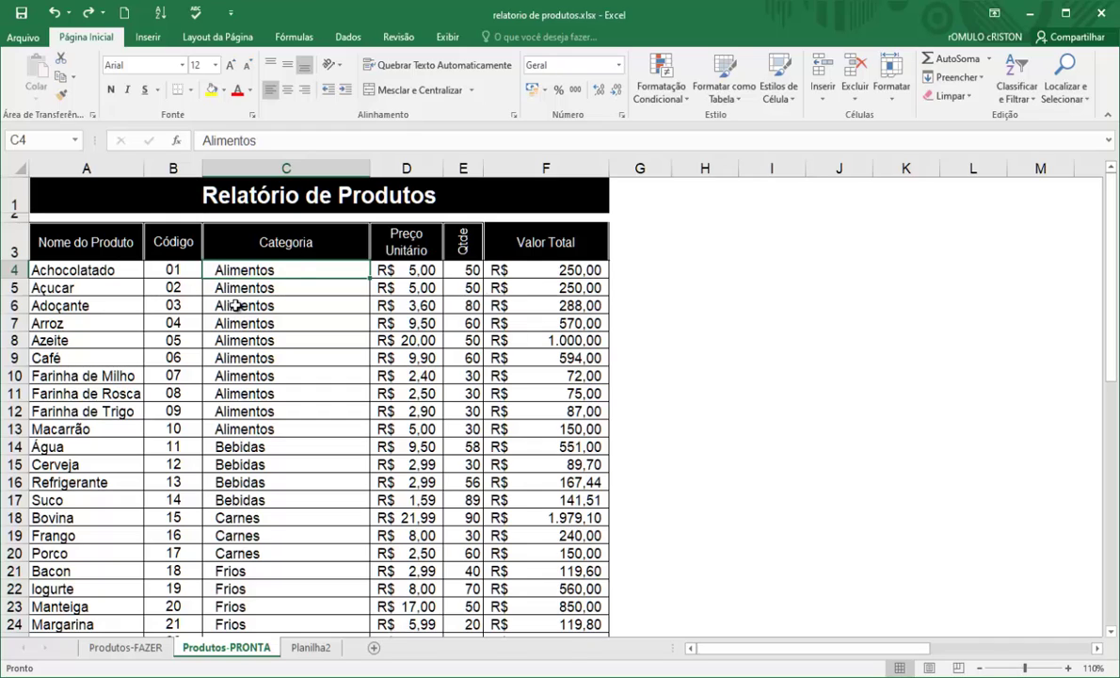
Step: Check the indentation of the Categoria entries down to row 53 and back at the first Alimentos rows
{"action": "scroll", "coordinate": [229, 312], "scroll_direction": "down", "scroll_amount": 7}
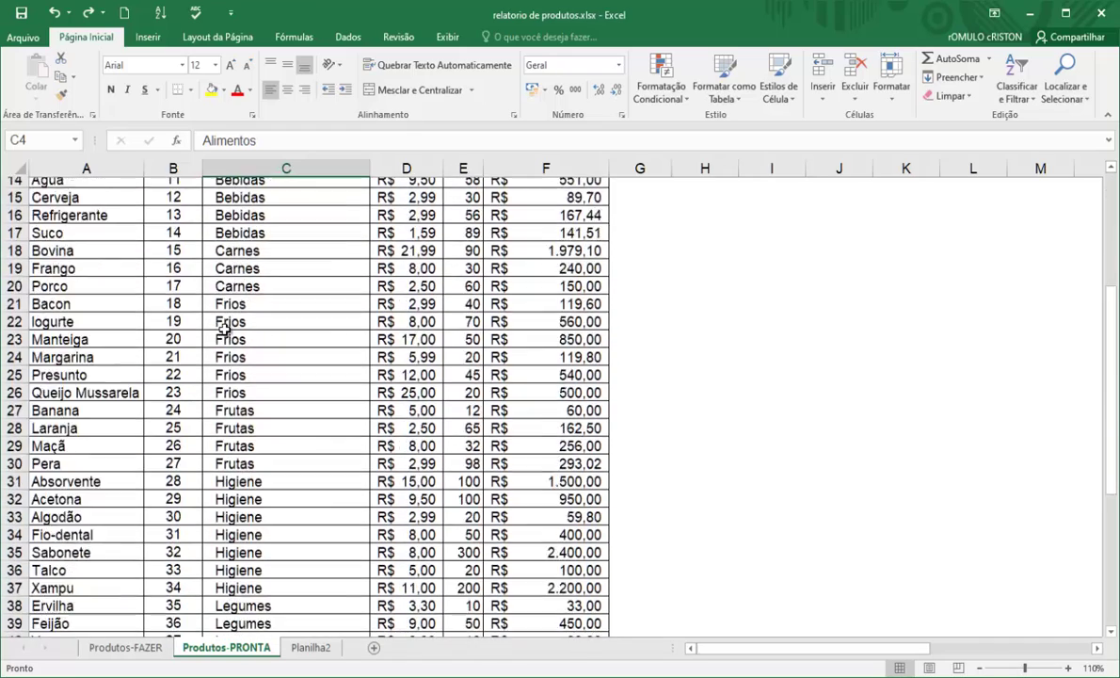
{"action": "scroll", "coordinate": [224, 339], "scroll_direction": "down", "scroll_amount": 3}
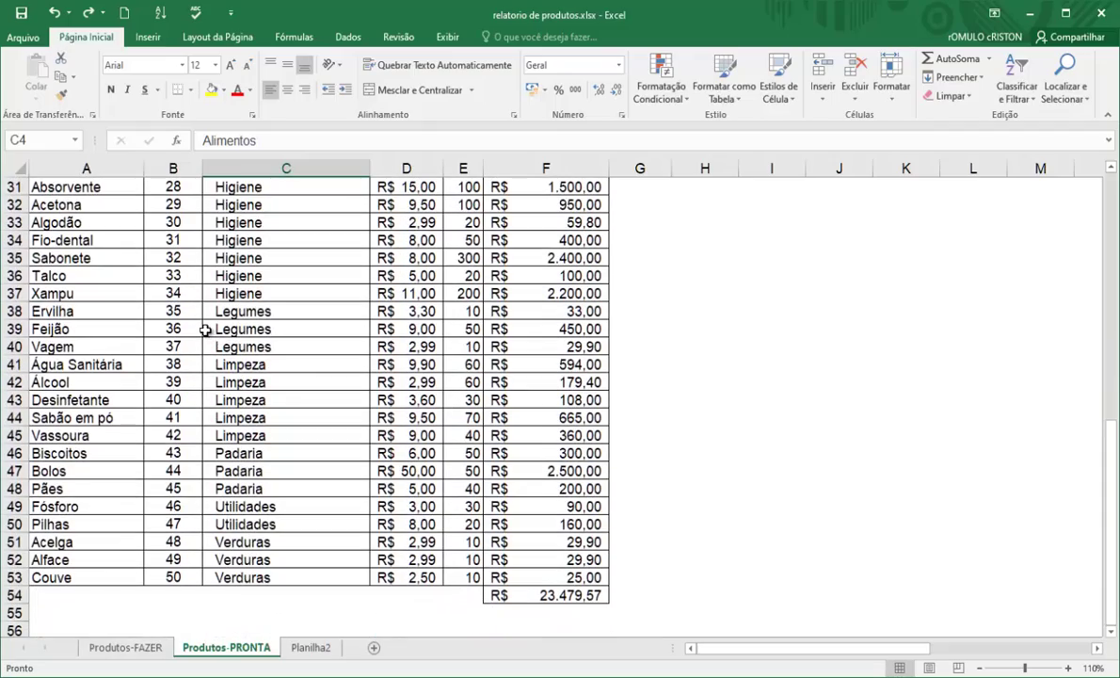
{"action": "scroll", "coordinate": [217, 320], "scroll_direction": "up", "scroll_amount": 10}
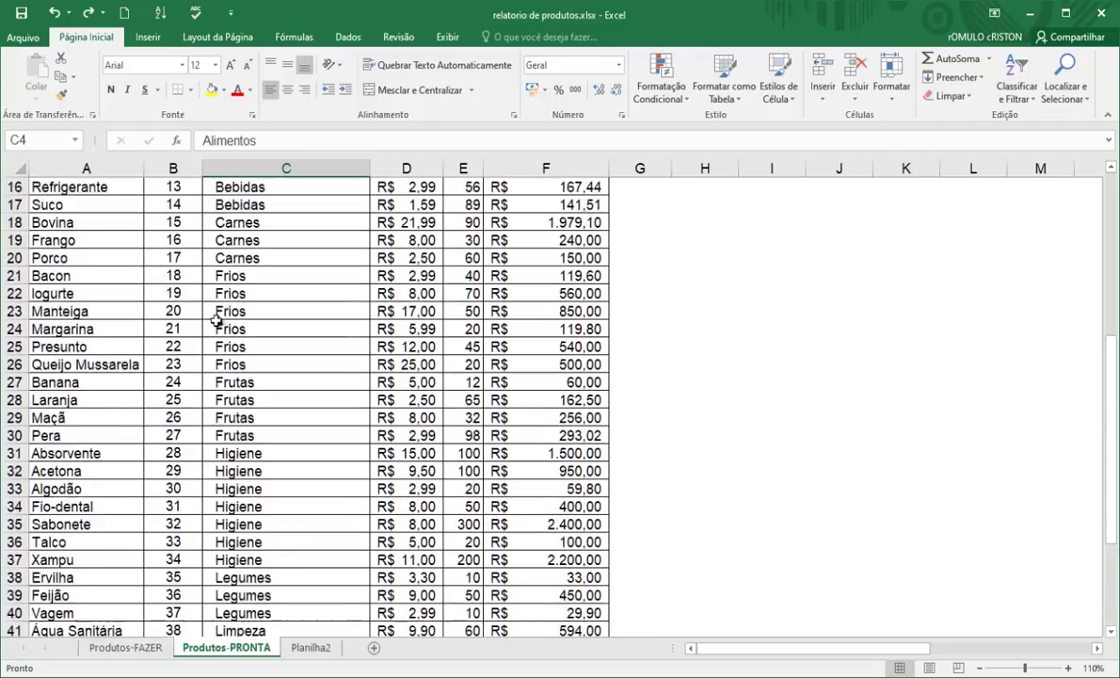
{"action": "left_click_drag", "start_coordinate": [228, 271], "coordinate": [236, 358]}
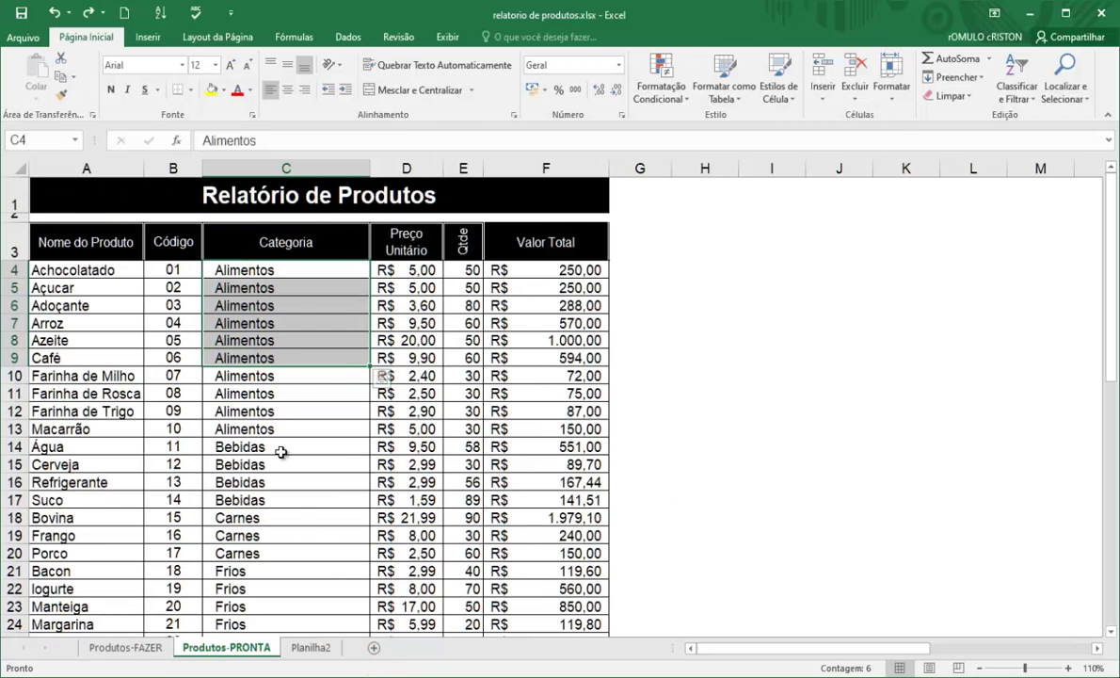
{"action": "left_click", "coordinate": [293, 305]}
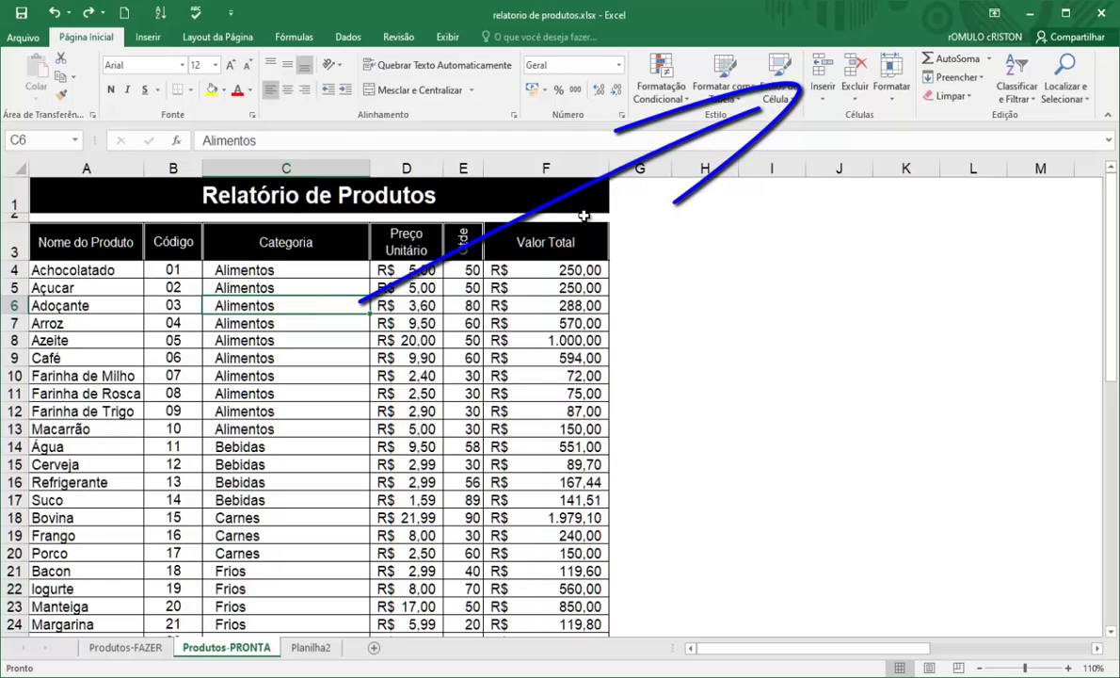
Step: Insert a new worksheet before the Produtos-PRONTA sheet
{"action": "left_click", "coordinate": [823, 94]}
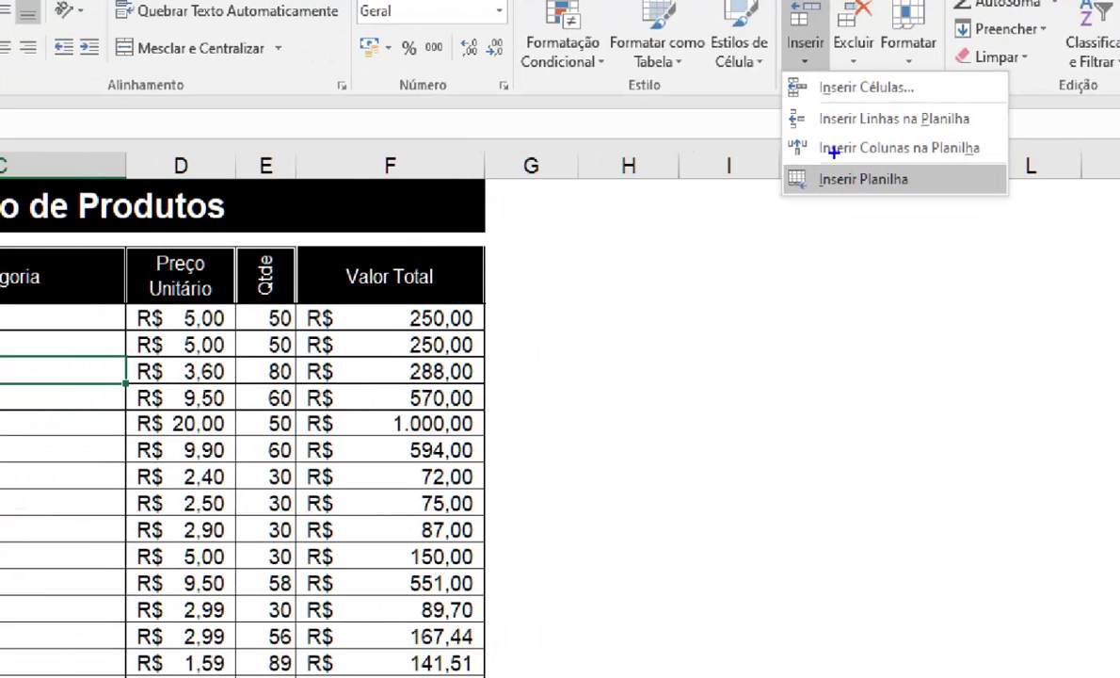
{"action": "left_click_drag", "start_coordinate": [775, 153], "coordinate": [1009, 205]}
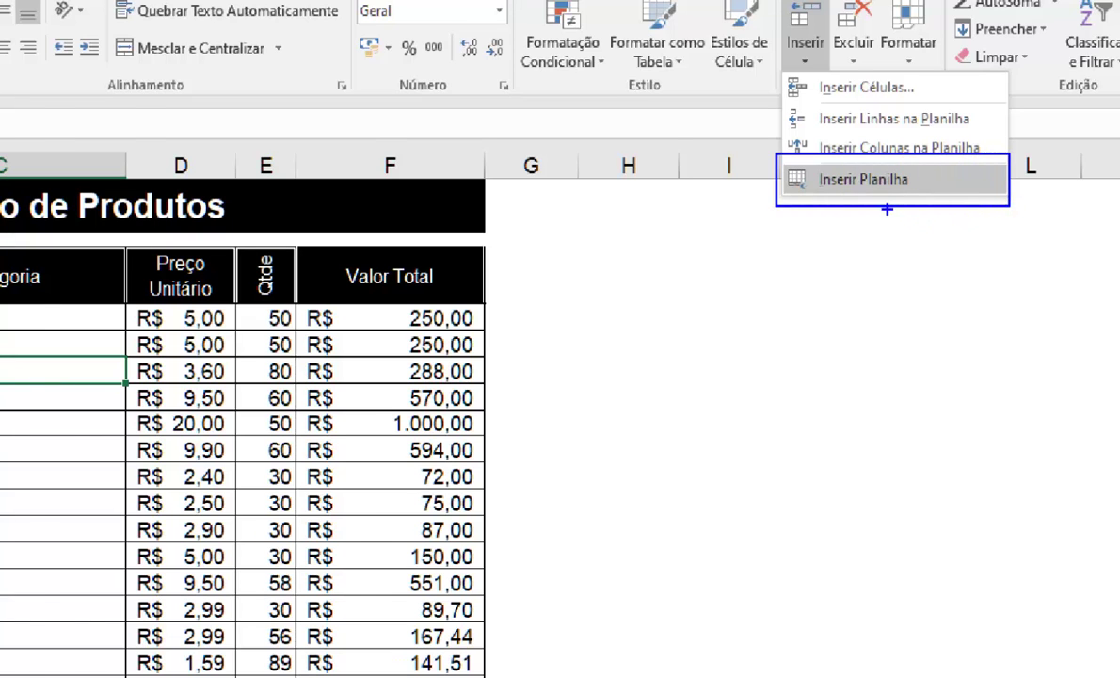
{"action": "key", "text": "Escape"}
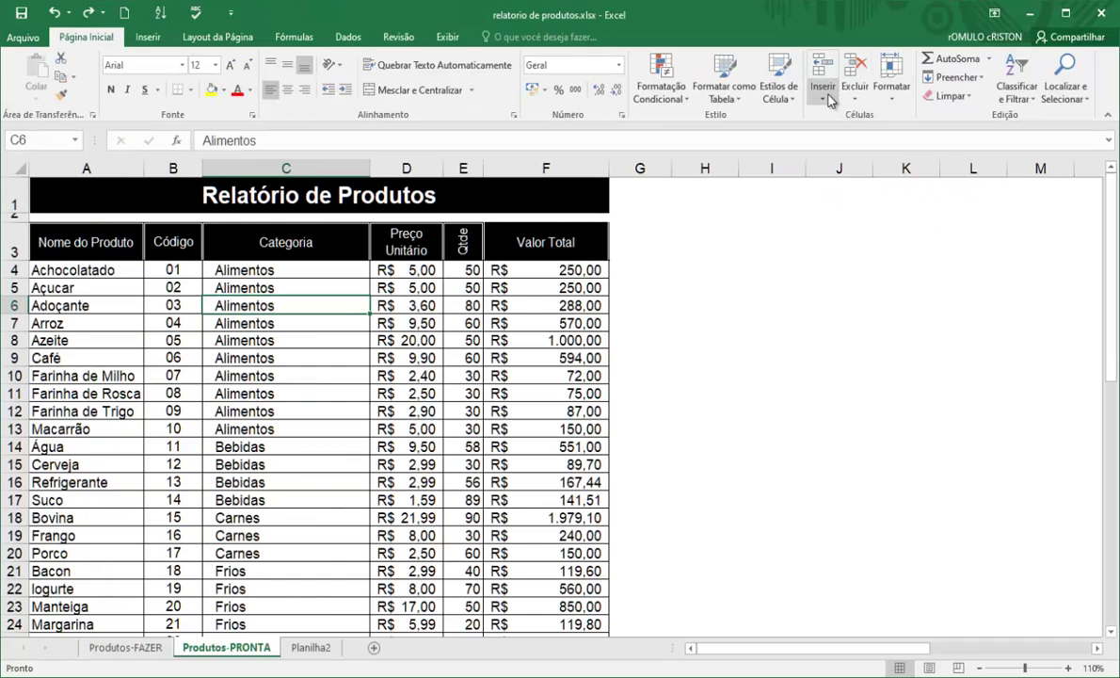
{"action": "left_click", "coordinate": [829, 100]}
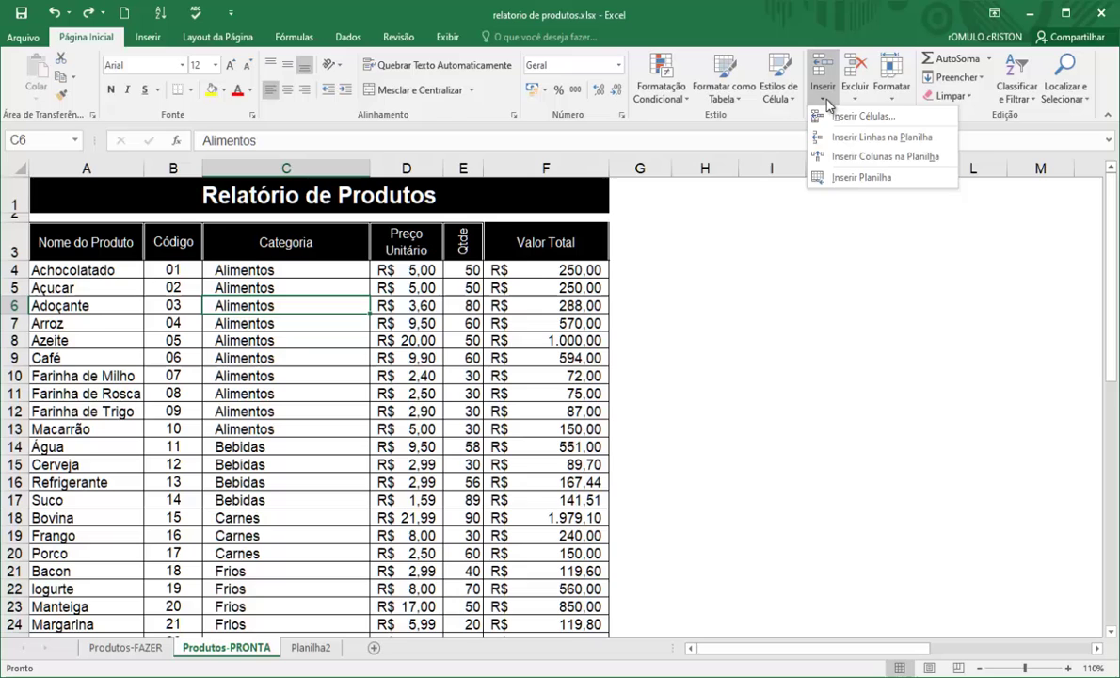
{"action": "left_click", "coordinate": [857, 179]}
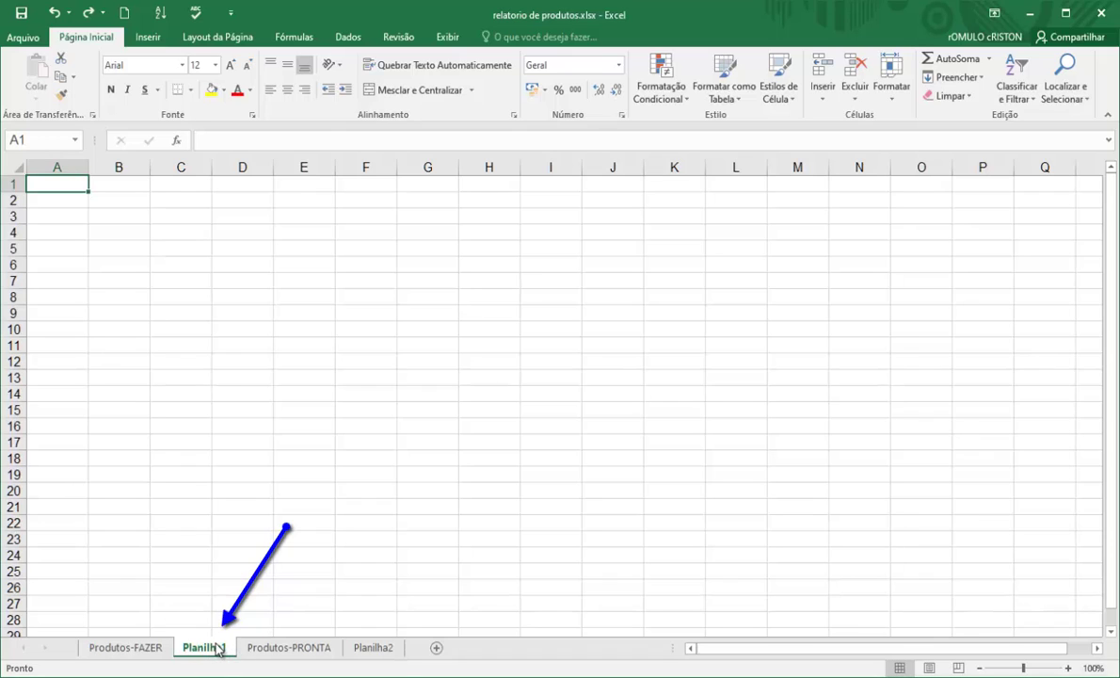
Step: Set the new worksheet's zoom to a custom 150%
{"action": "left_click", "coordinate": [447, 38]}
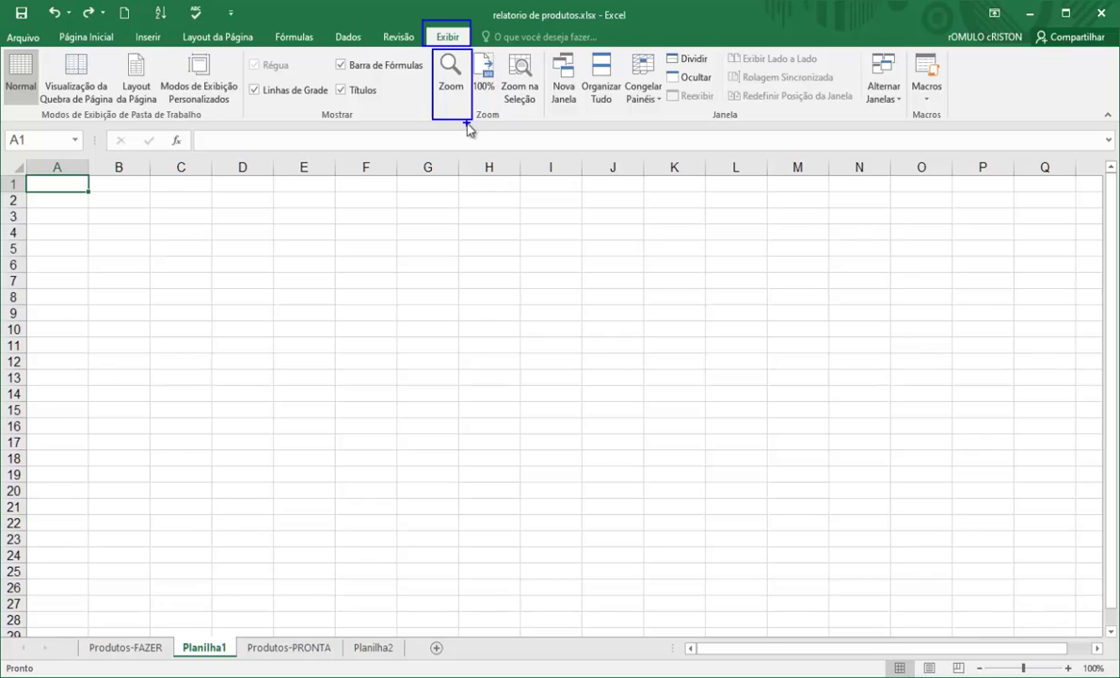
{"action": "left_click", "coordinate": [452, 72]}
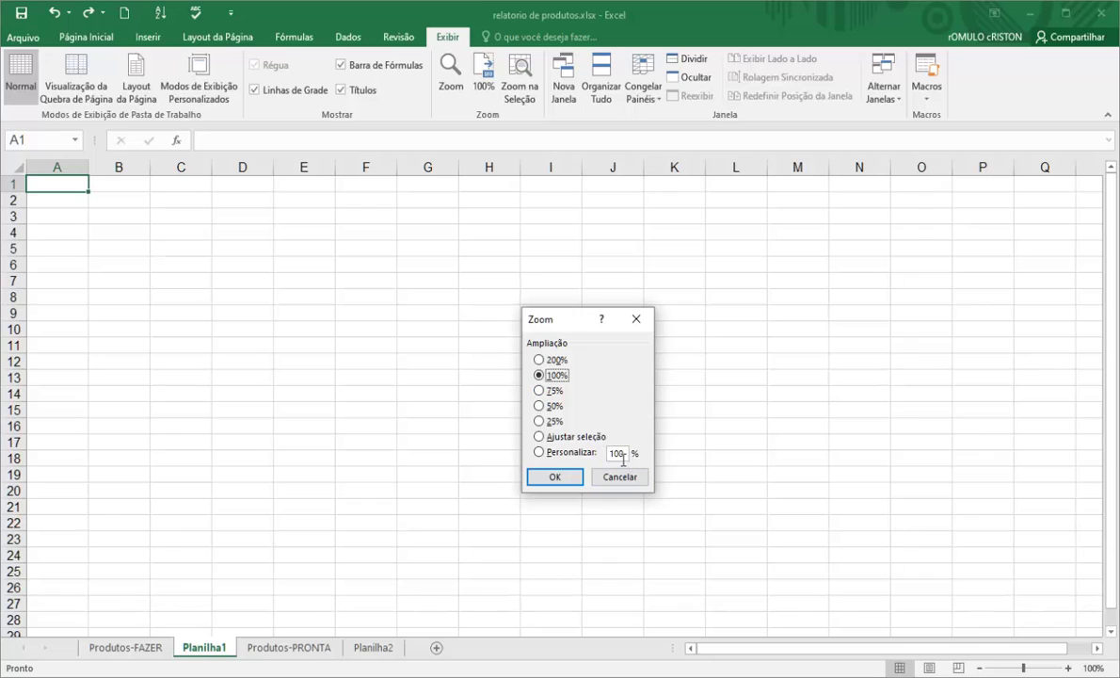
{"action": "left_click", "coordinate": [560, 455]}
{"action": "type", "text": "1"}
{"action": "left_click", "coordinate": [554, 475]}
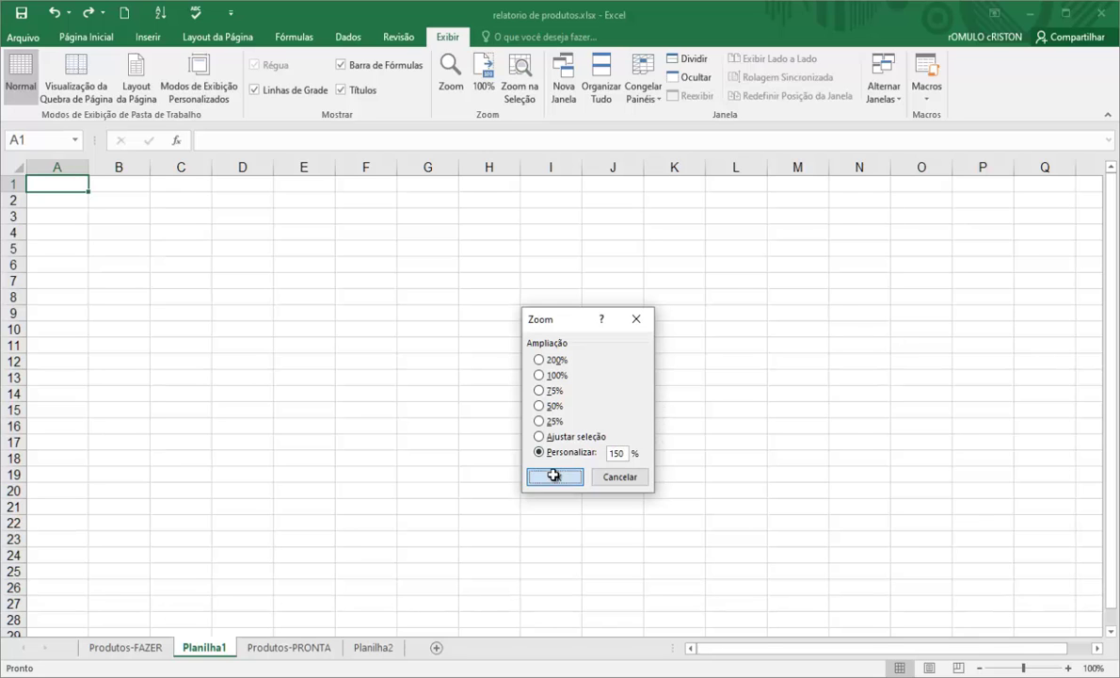
{"action": "left_click_drag", "start_coordinate": [105, 199], "coordinate": [588, 529]}
{"action": "left_click", "coordinate": [643, 460]}
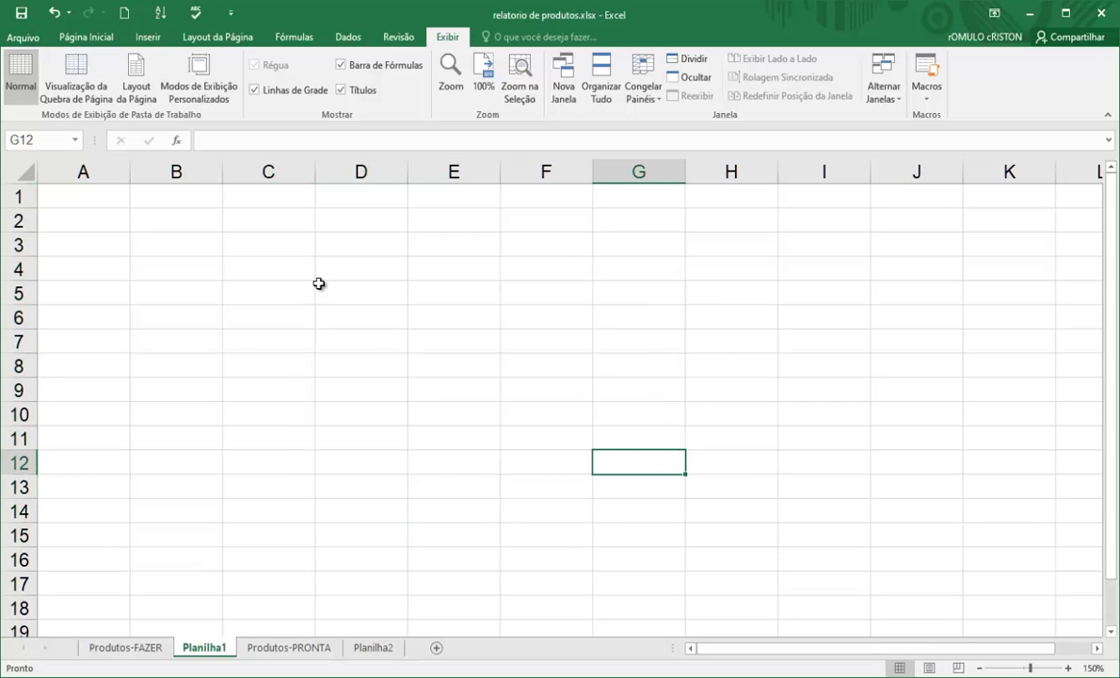
Step: Enter the headings Vendedores, Janeiro and Fevereiro in cells A1 to C1
{"action": "left_click", "coordinate": [98, 198]}
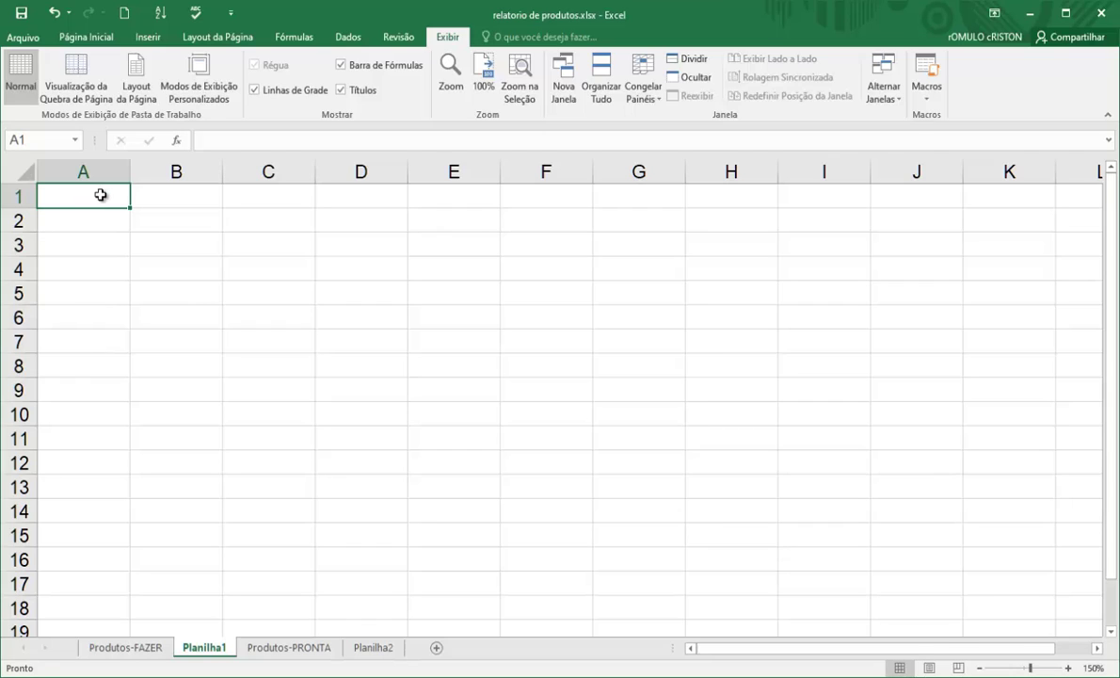
{"action": "type", "text": "Vendedor"}
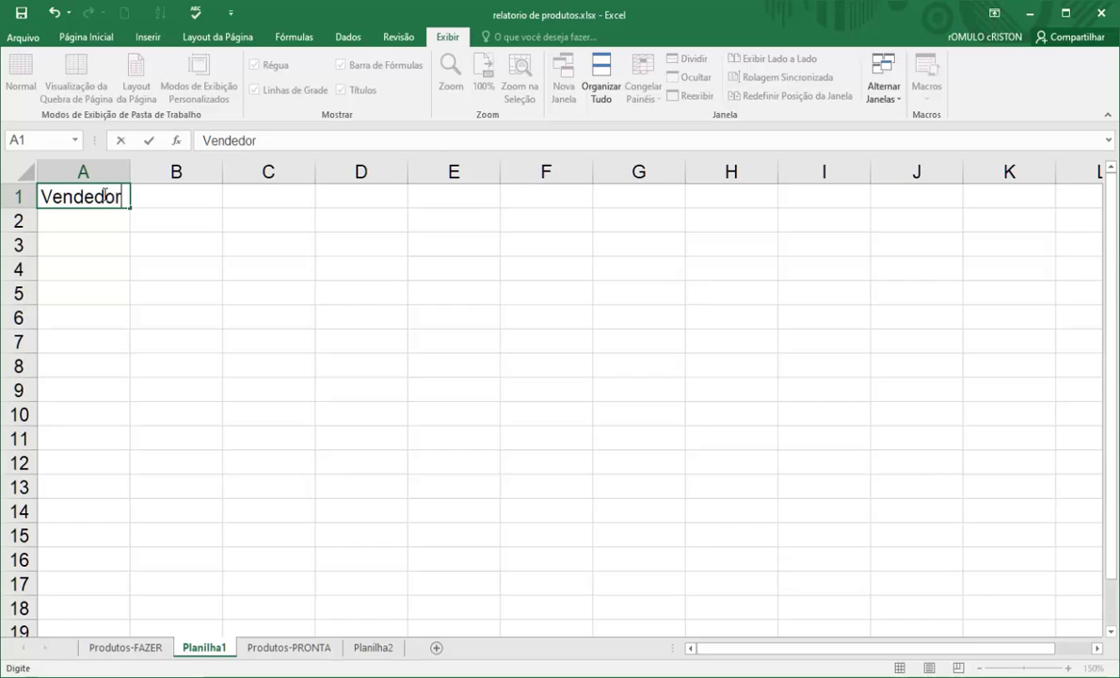
{"action": "type", "text": "es"}
{"action": "key", "text": "Tab"}
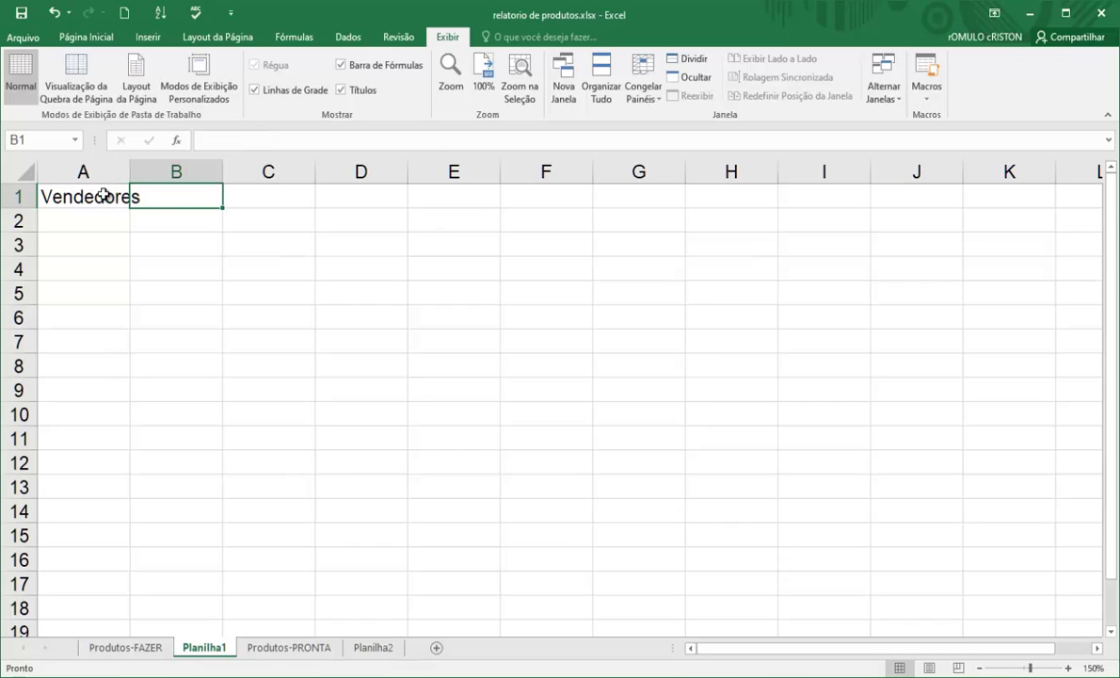
{"action": "type", "text": "Jan"}
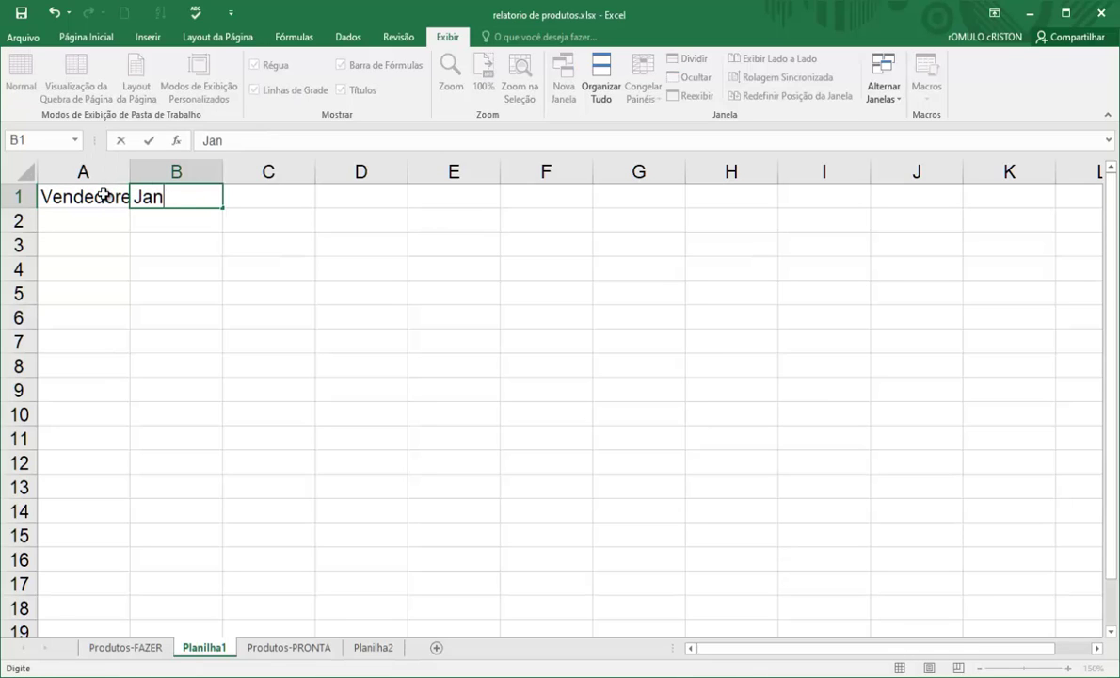
{"action": "type", "text": "eiro"}
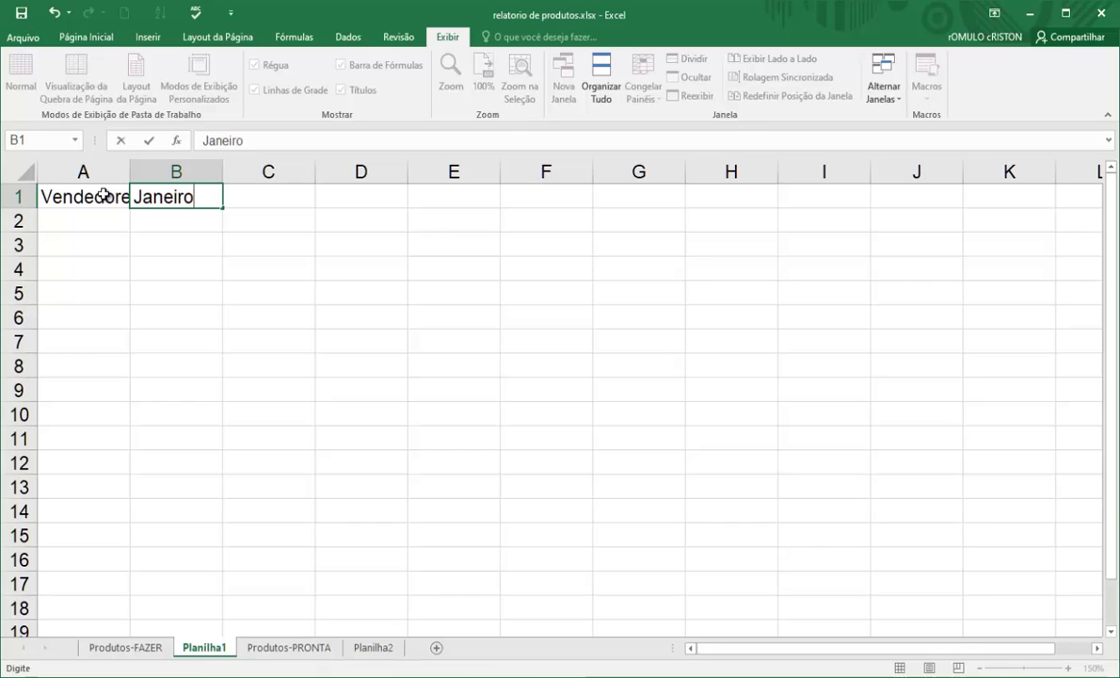
{"action": "key", "text": "Tab"}
{"action": "type", "text": "Fev"}
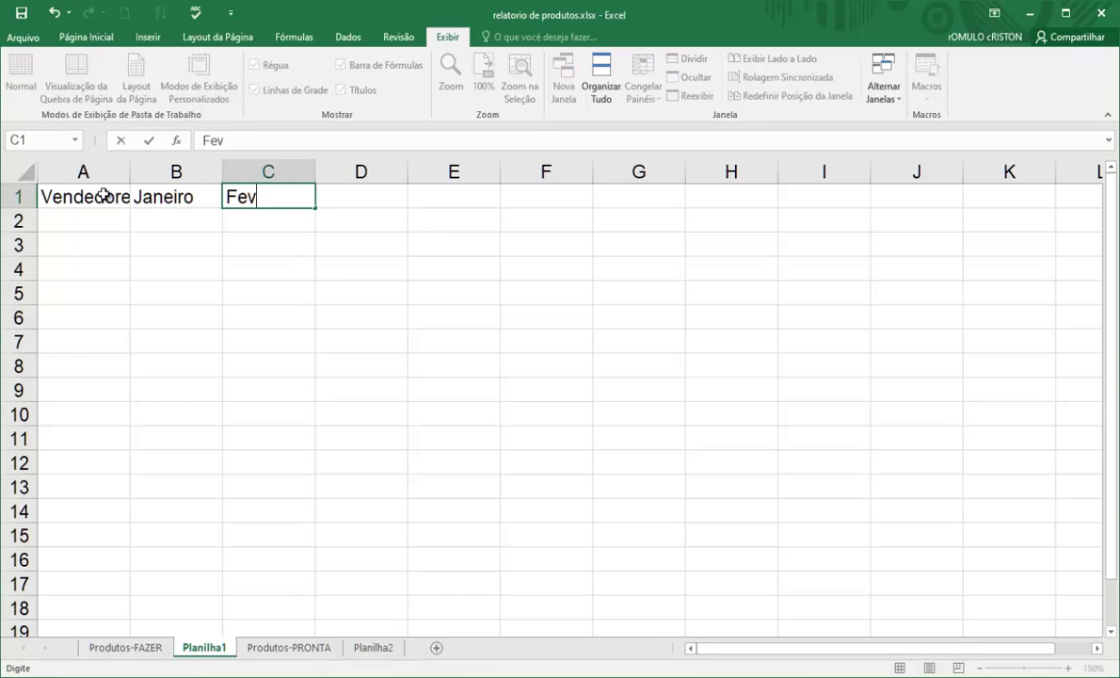
{"action": "type", "text": "ereiro"}
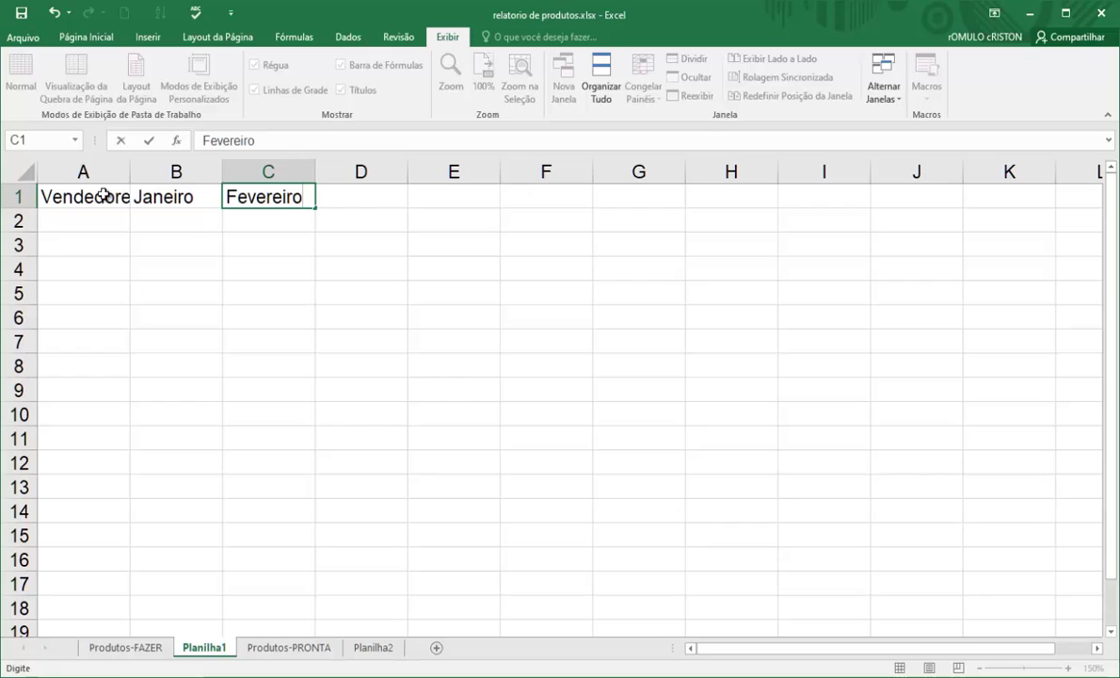
{"action": "key", "text": "Tab"}
Step: Extend the month series from B1:C1 into D1 with AutoFill to add Março
{"action": "left_click", "coordinate": [207, 197]}
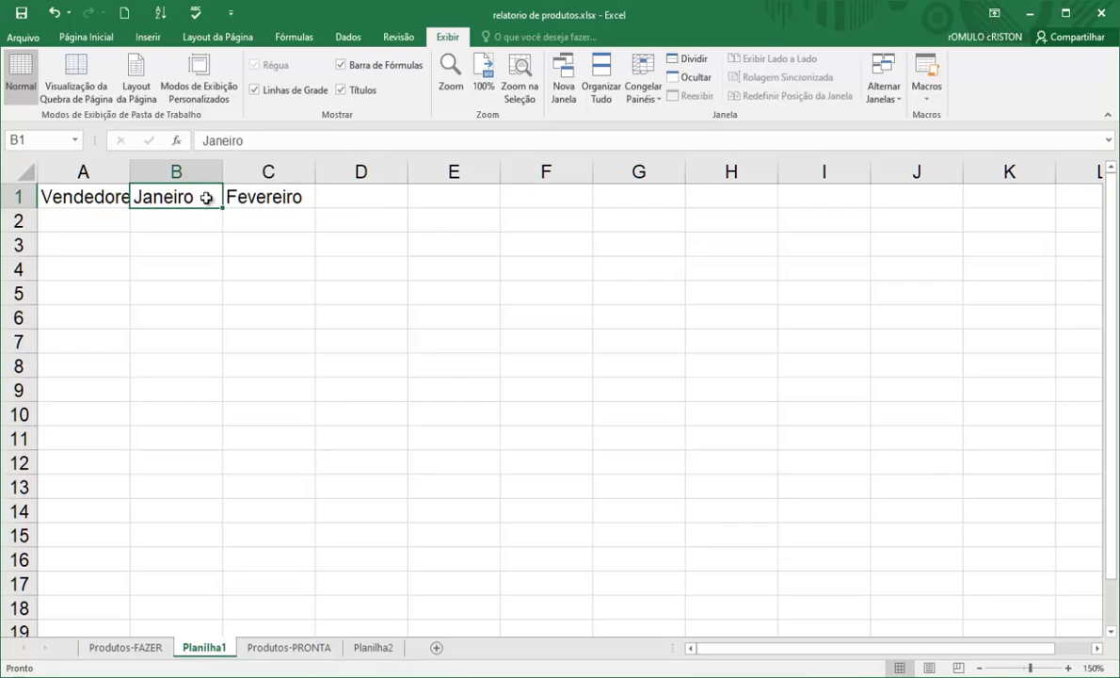
{"action": "left_click_drag", "start_coordinate": [206, 198], "coordinate": [403, 204]}
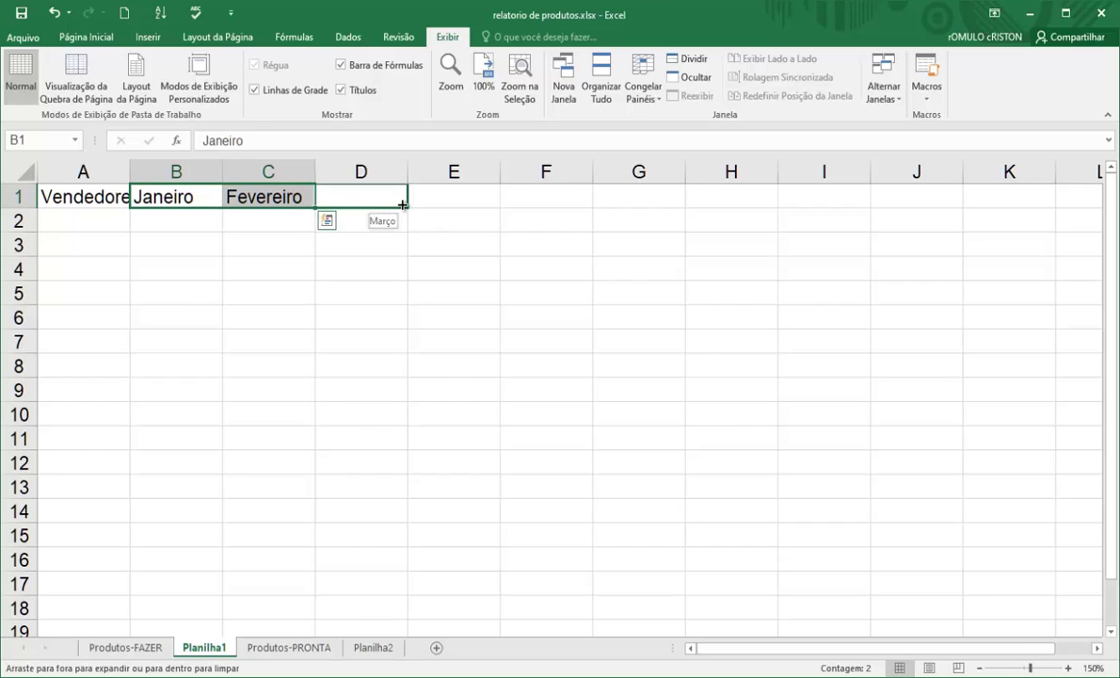
{"action": "left_click_drag", "start_coordinate": [403, 205], "coordinate": [402, 204]}
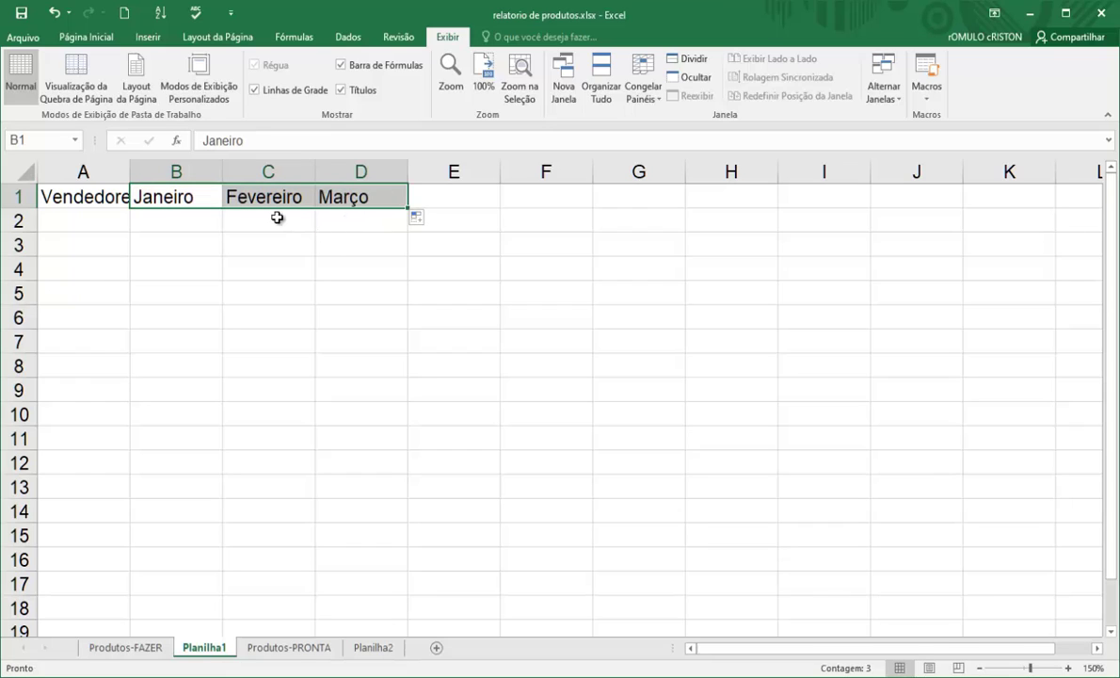
{"action": "left_click", "coordinate": [204, 221]}
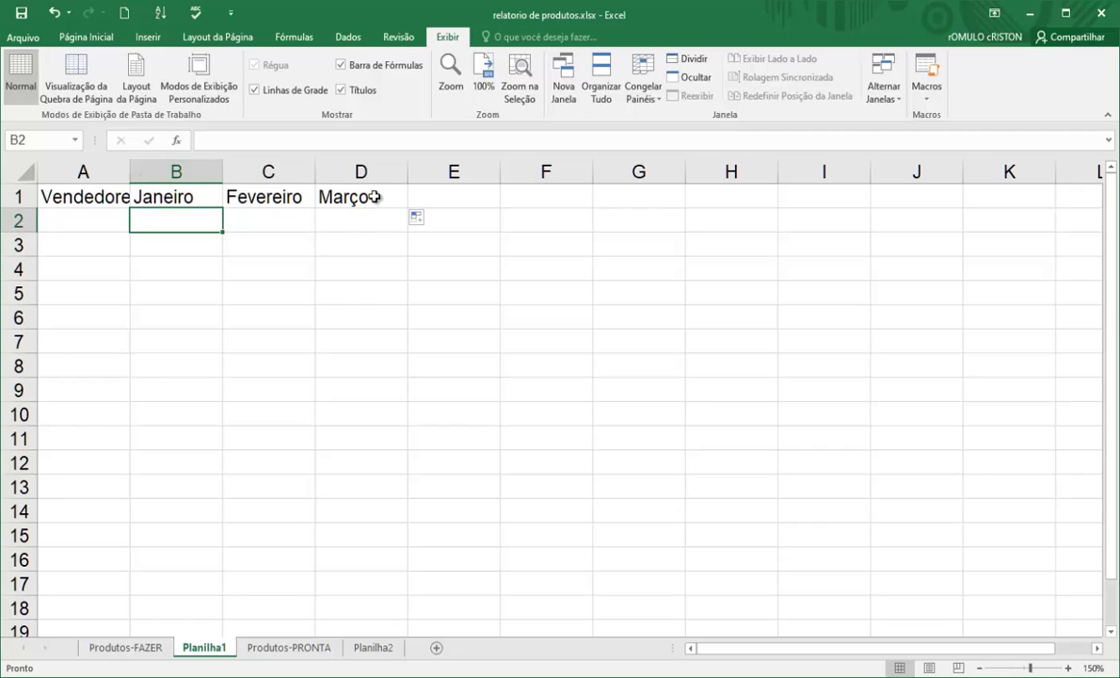
Step: Enter the three salespeople's first names in cells A2 to A4
{"action": "left_click", "coordinate": [77, 220]}
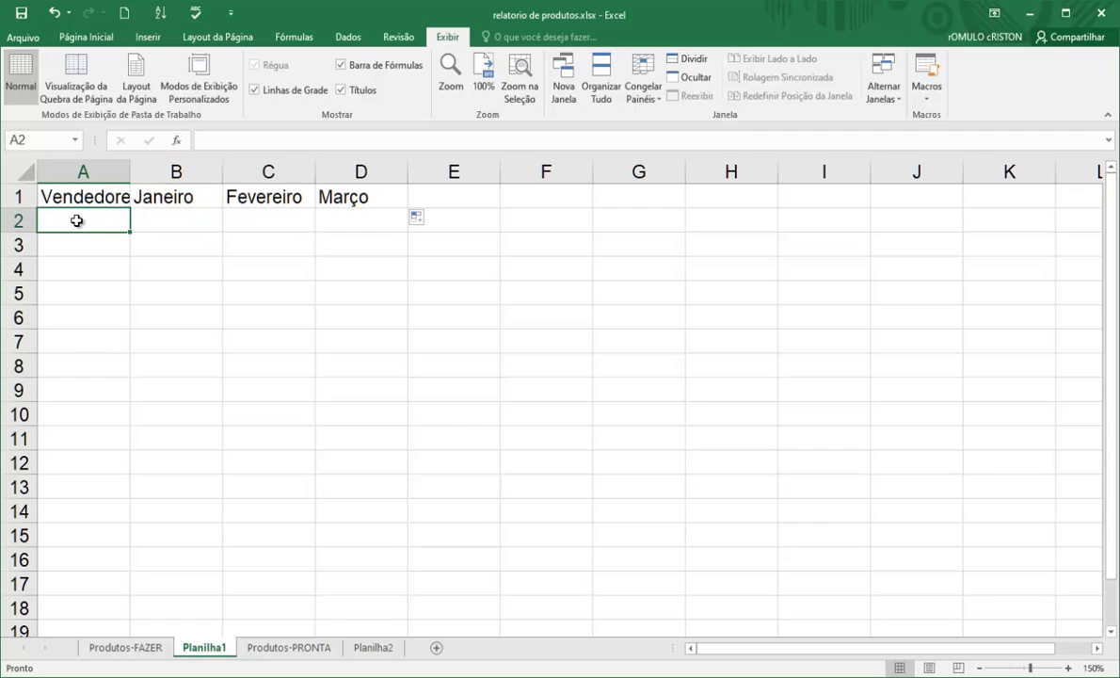
{"action": "type", "text": "Rô"}
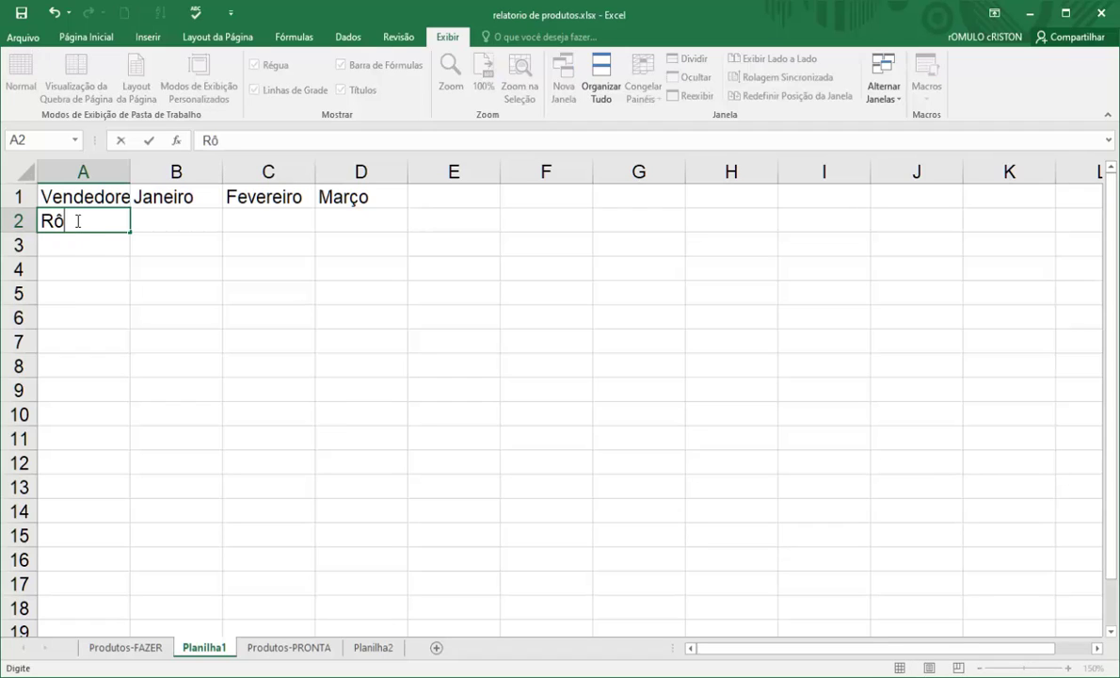
{"action": "type", "text": "mulo"}
{"action": "key", "text": "Return"}
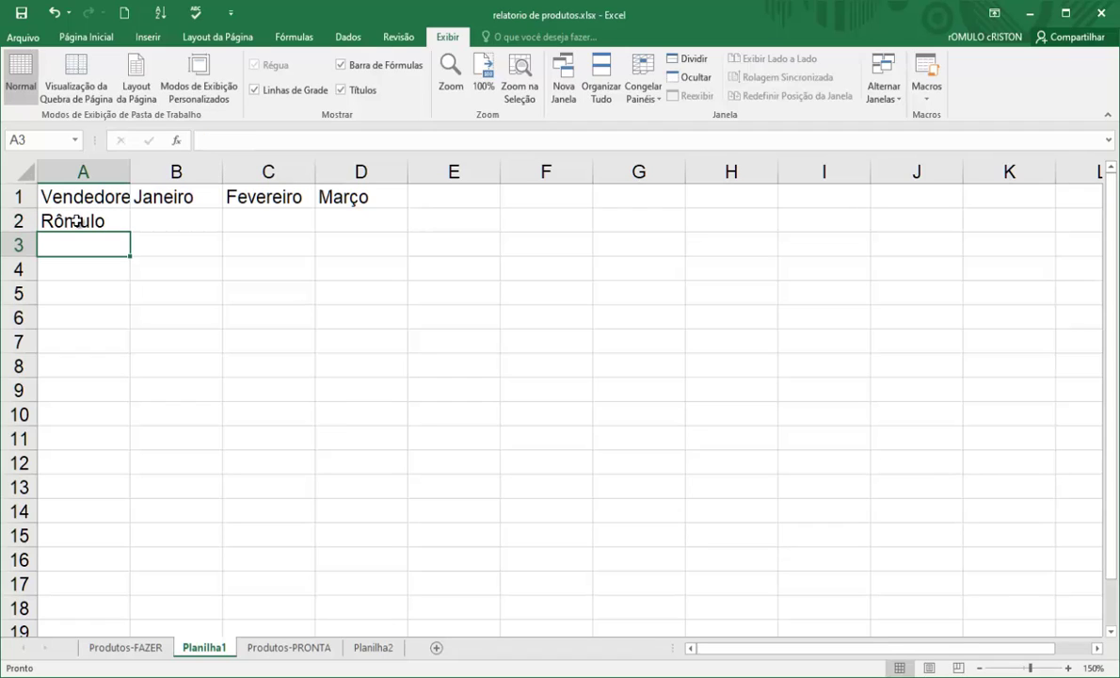
{"action": "type", "text": "Dayene"}
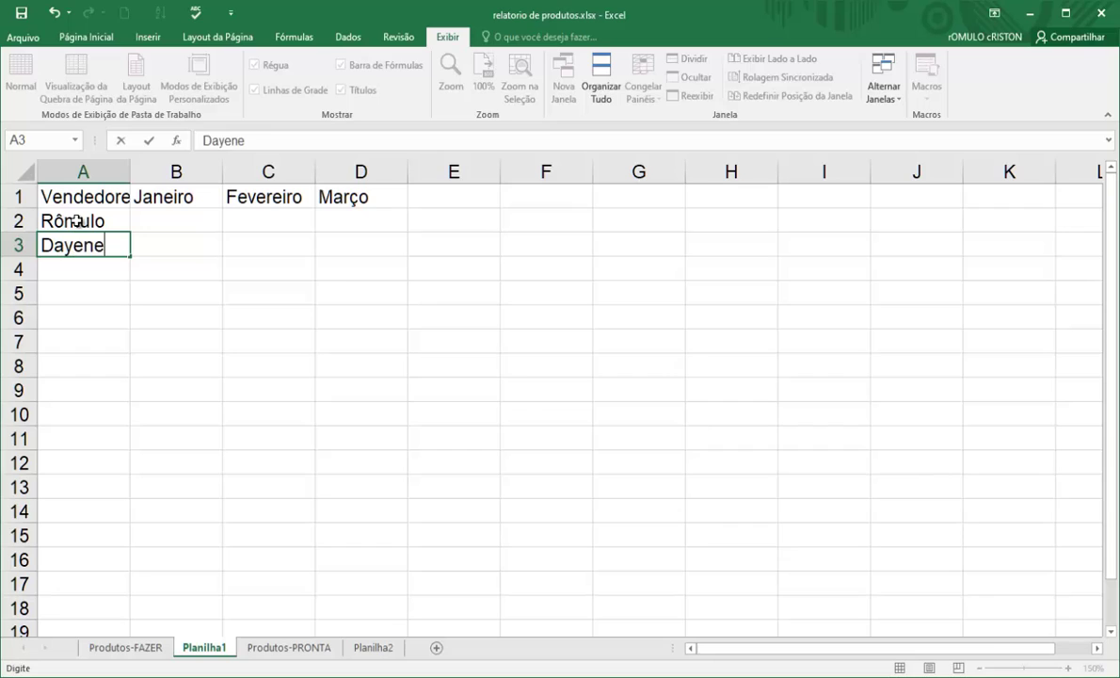
{"action": "key", "text": "Return"}
{"action": "type", "text": "Allana"}
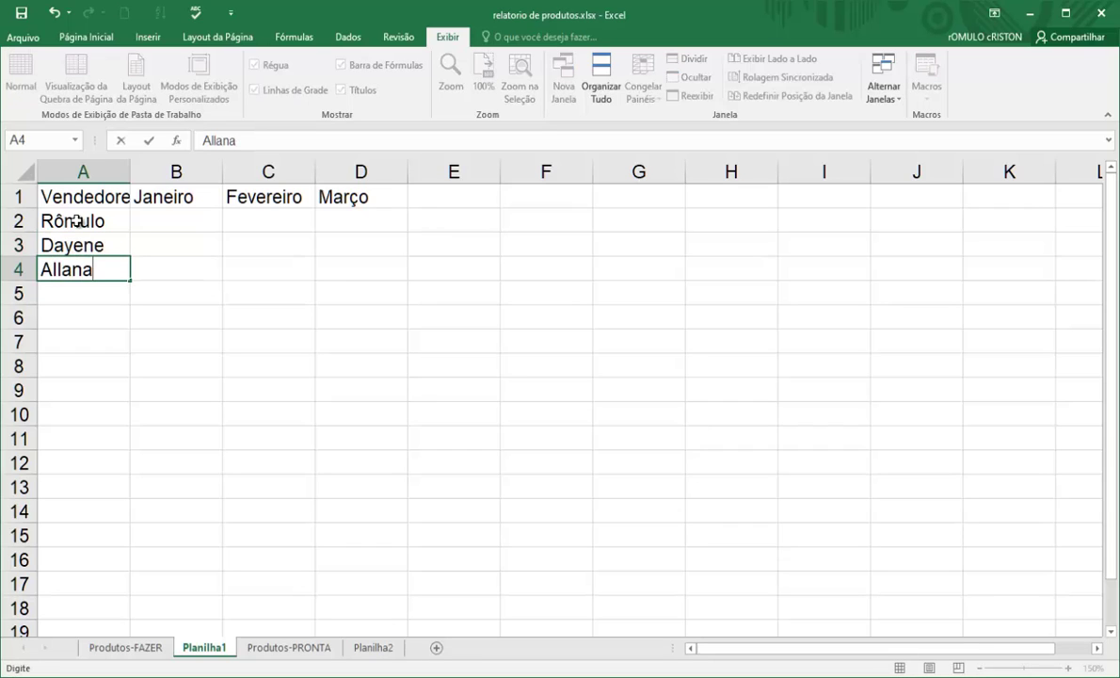
{"action": "key", "text": "Tab"}
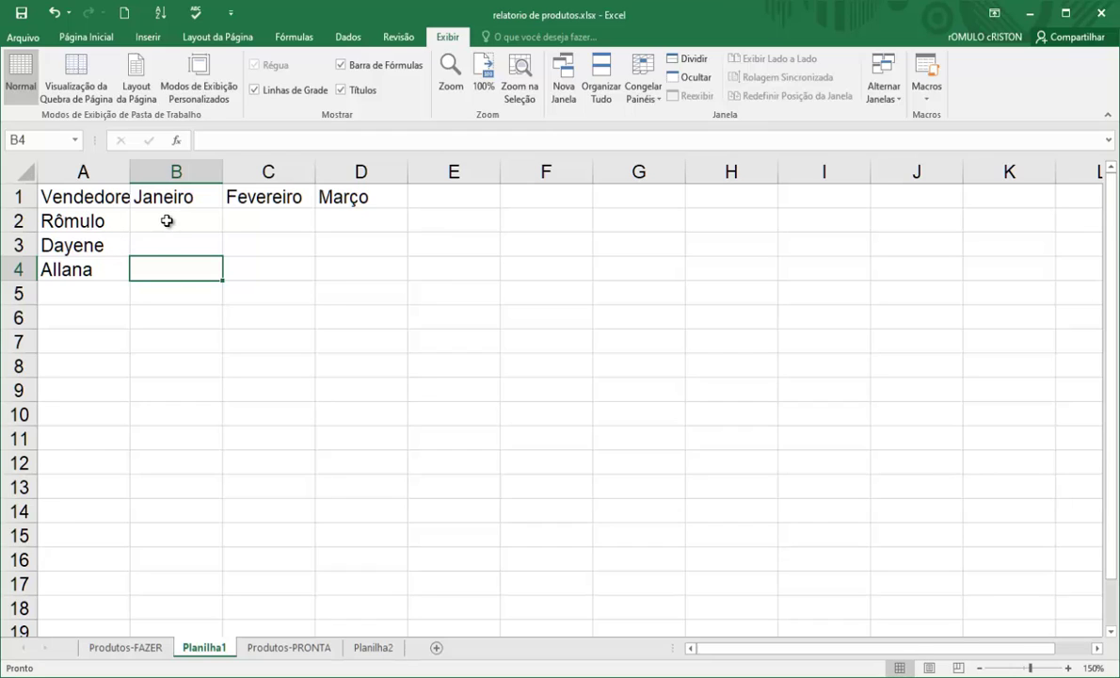
Step: Enter the first salesperson's January to March values 50000, 30000 and 20000 in cells B2 to D2
{"action": "left_click", "coordinate": [167, 220]}
{"action": "type", "text": "50"}
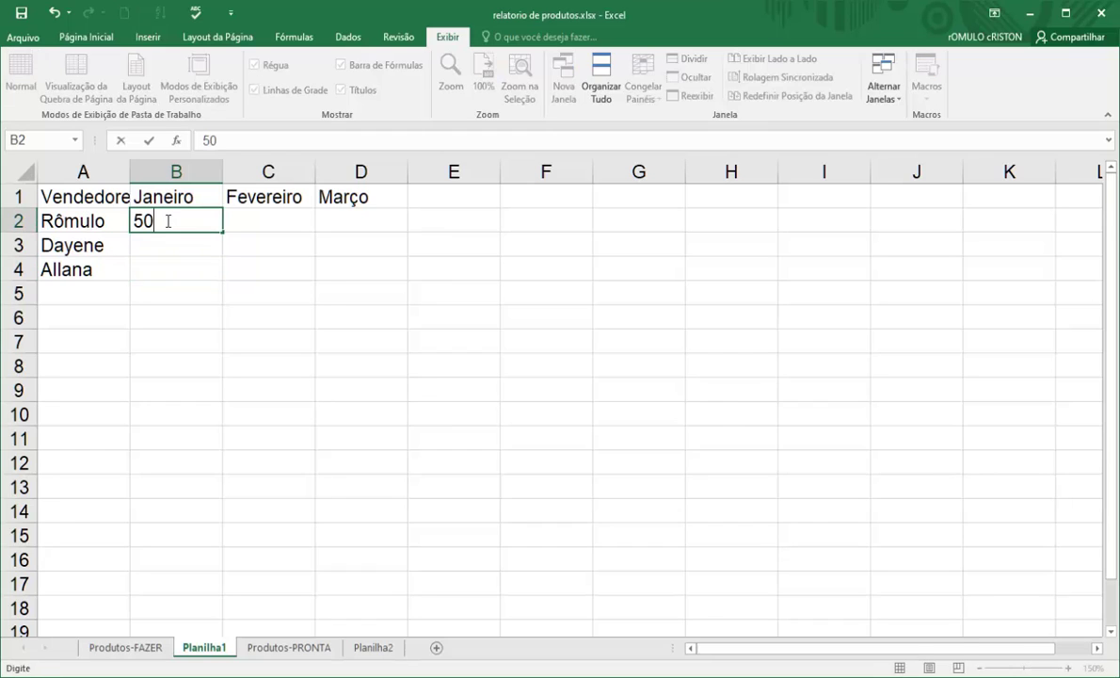
{"action": "type", "text": "000"}
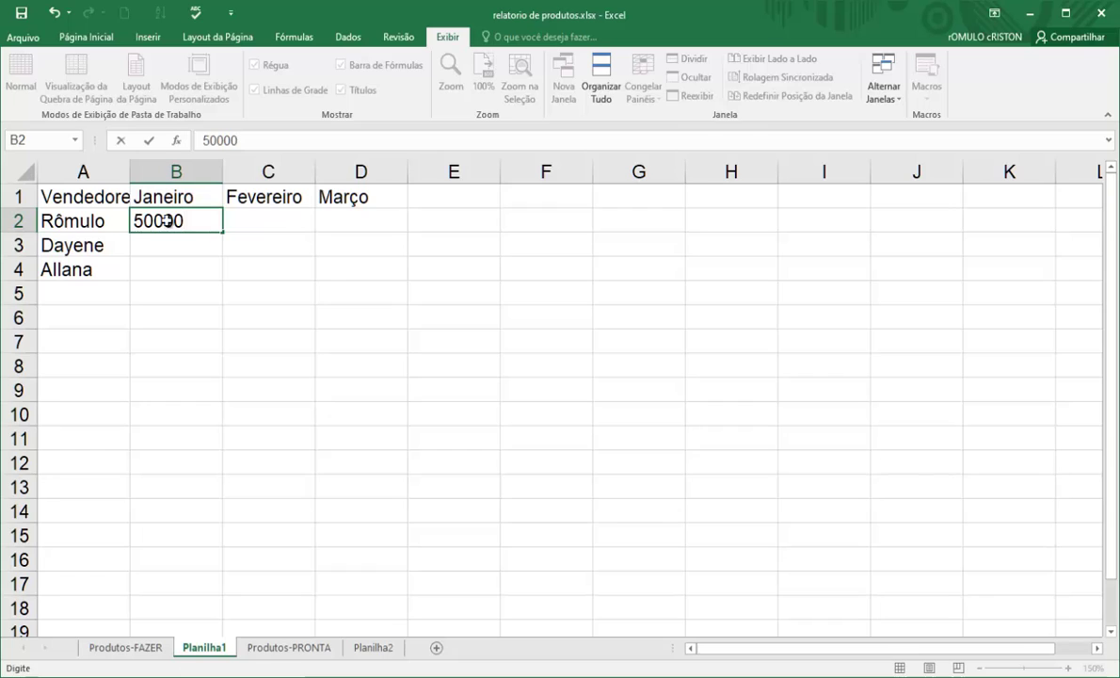
{"action": "key", "text": "Tab"}
{"action": "type", "text": "30000"}
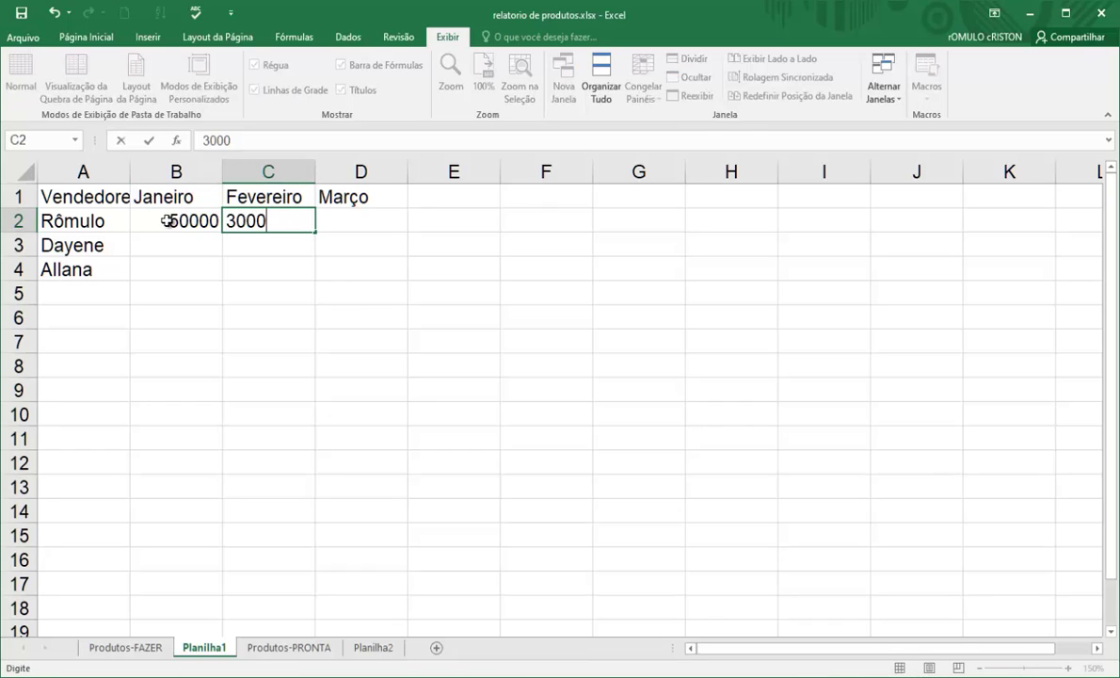
{"action": "key", "text": "Tab"}
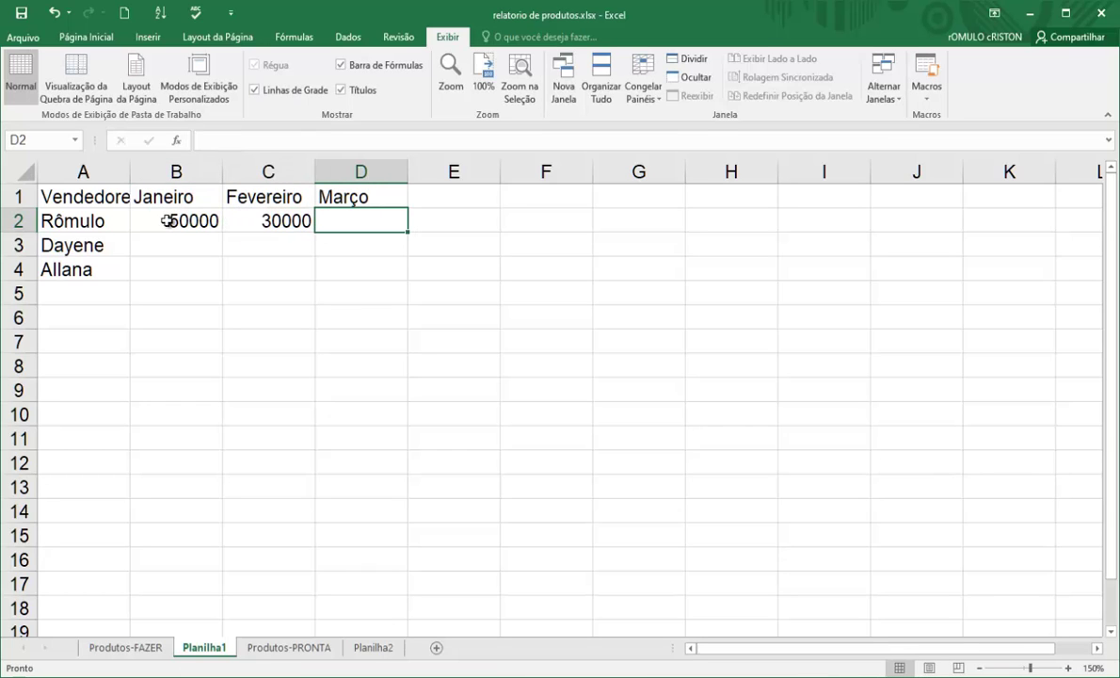
{"action": "type", "text": "20000"}
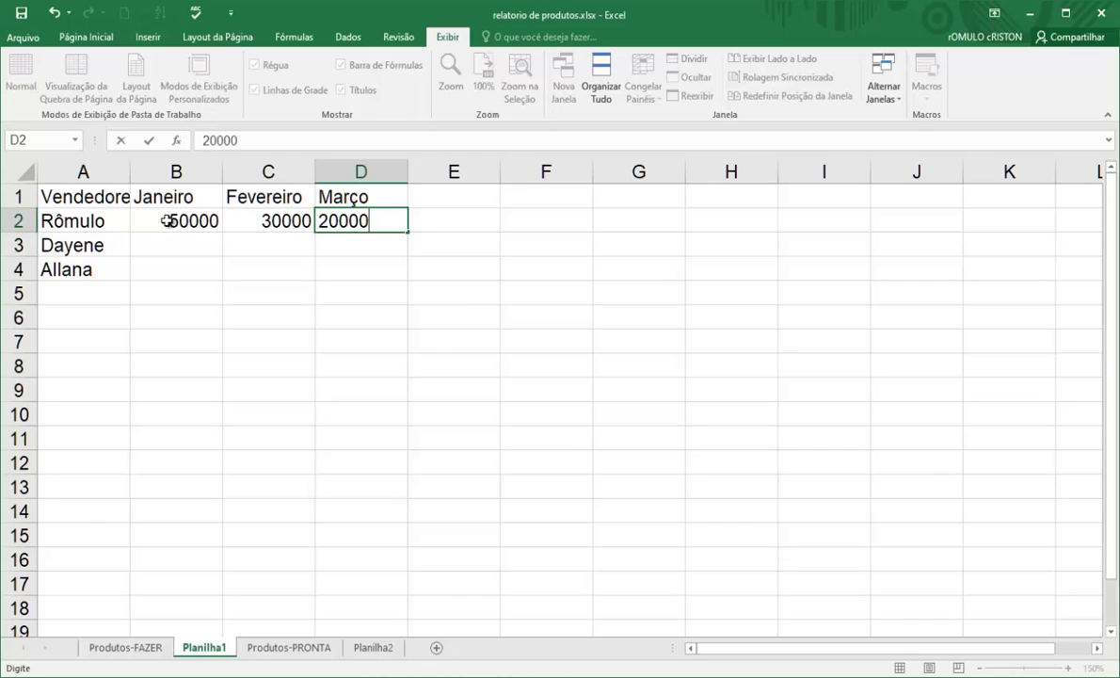
{"action": "key", "text": "Return"}
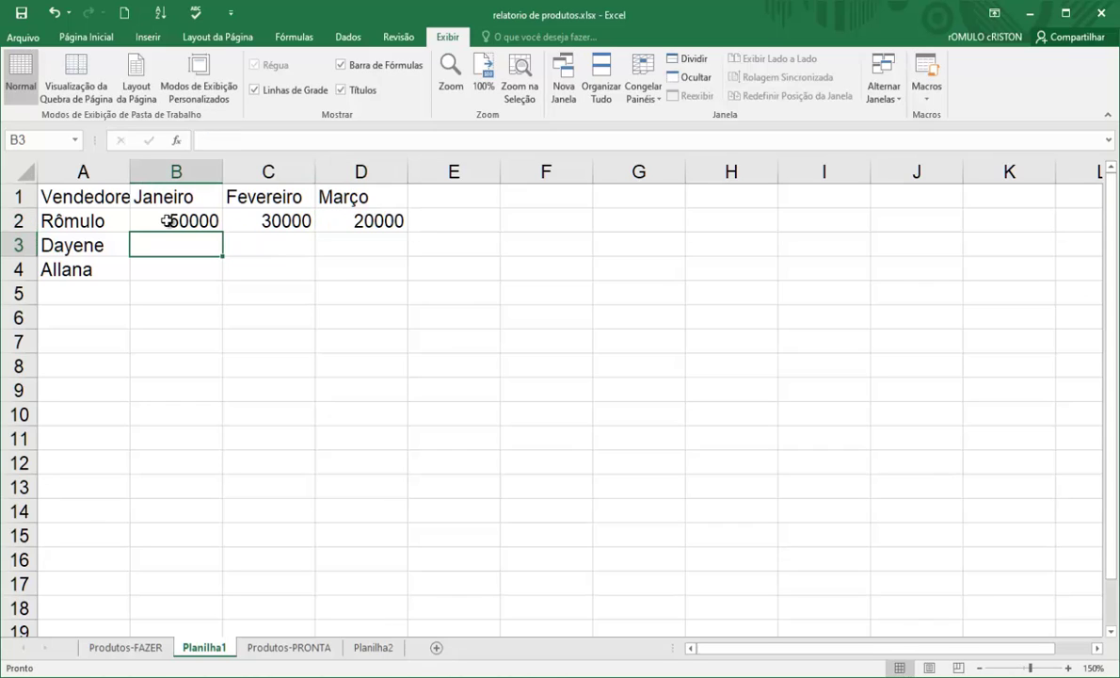
Step: Enter the second salesperson's January to March values 80000, 30000 and 50000 in cells B3 to D3
{"action": "type", "text": "80"}
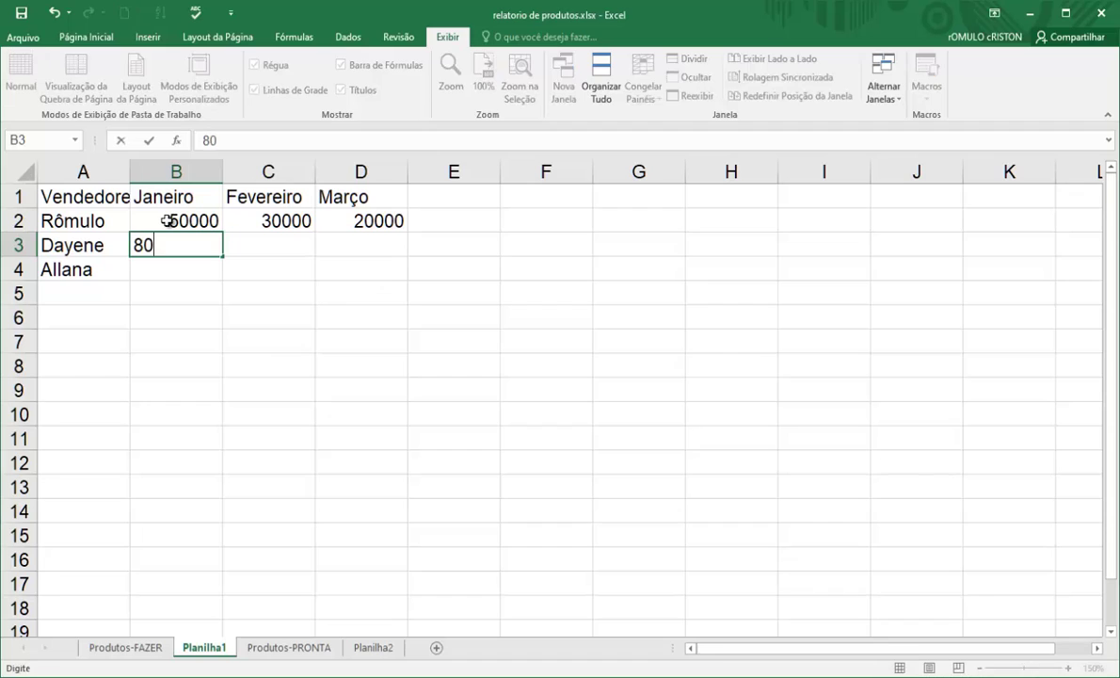
{"action": "type", "text": "000"}
{"action": "key", "text": "Tab"}
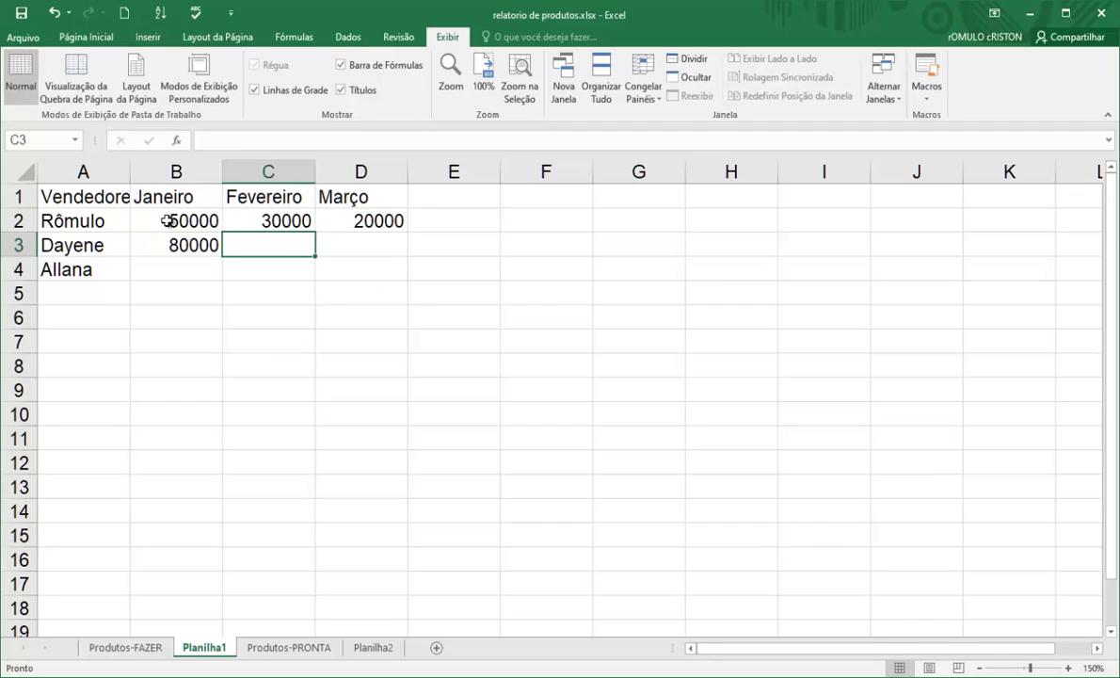
{"action": "type", "text": "30000"}
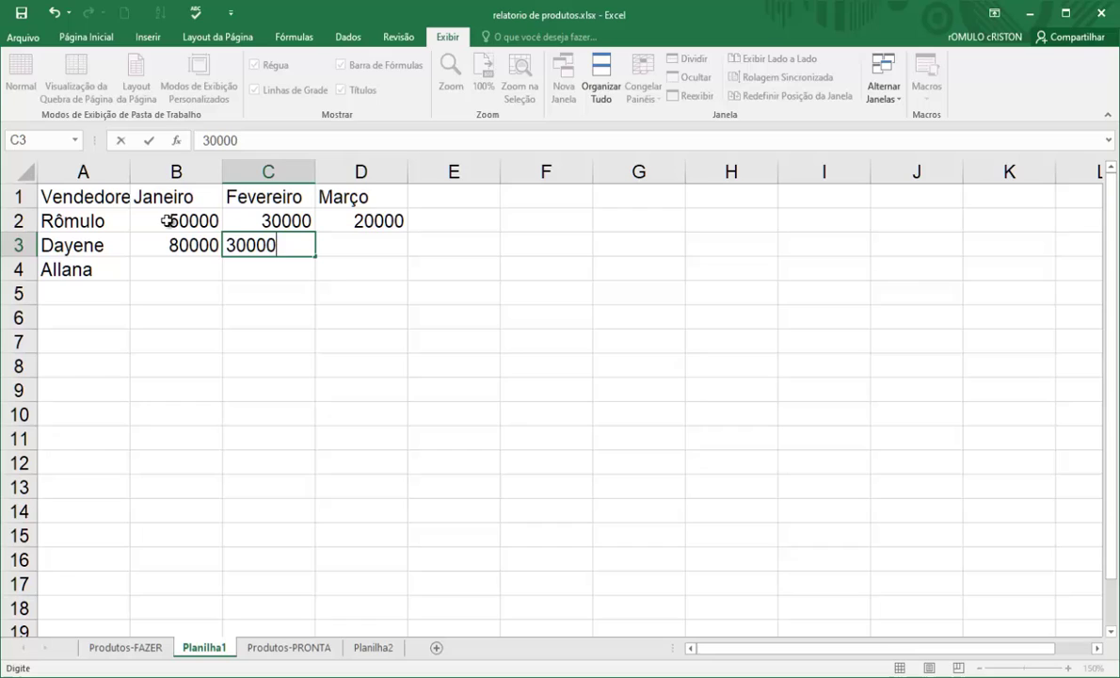
{"action": "key", "text": "Tab"}
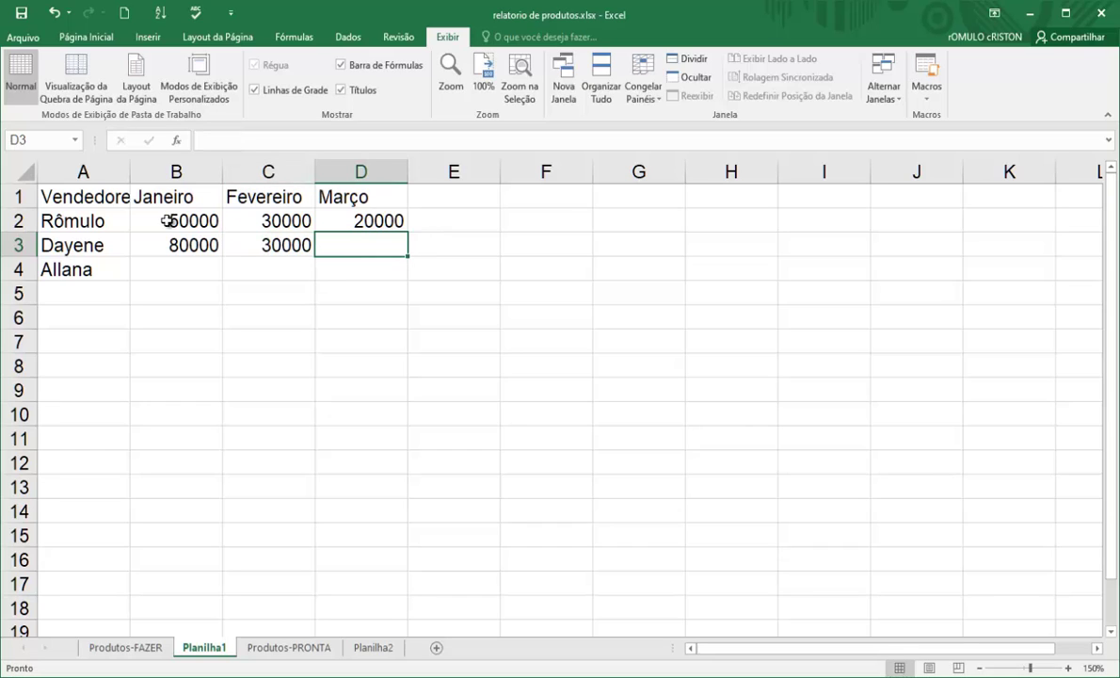
{"action": "type", "text": "50000"}
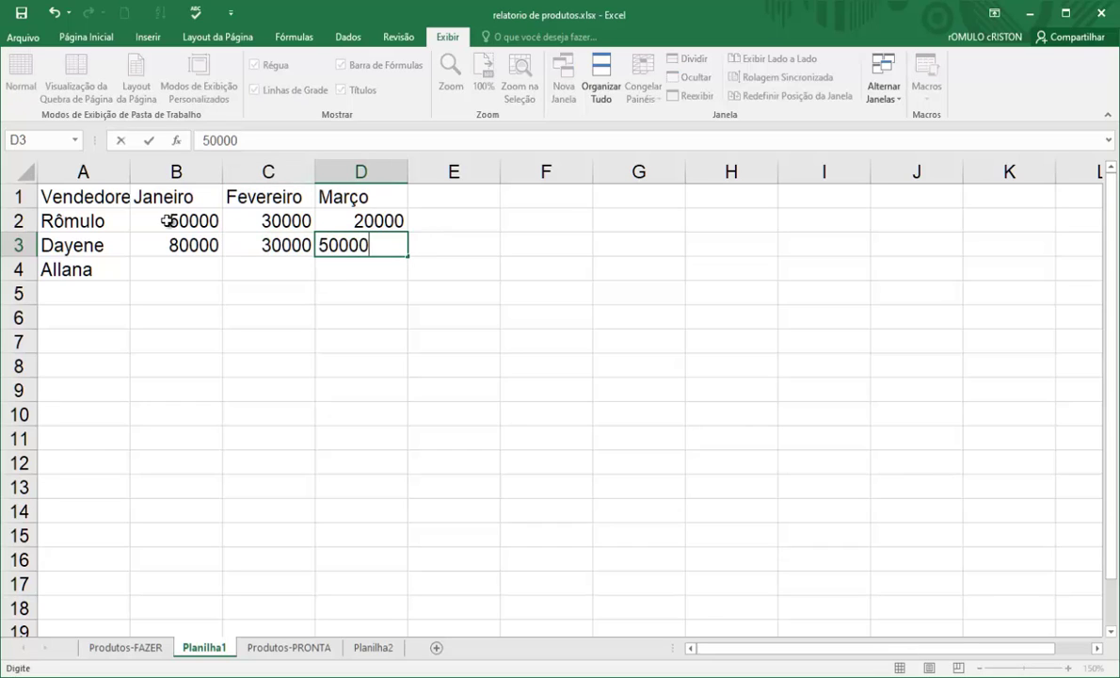
{"action": "key", "text": "Tab"}
{"action": "key", "text": "Return"}
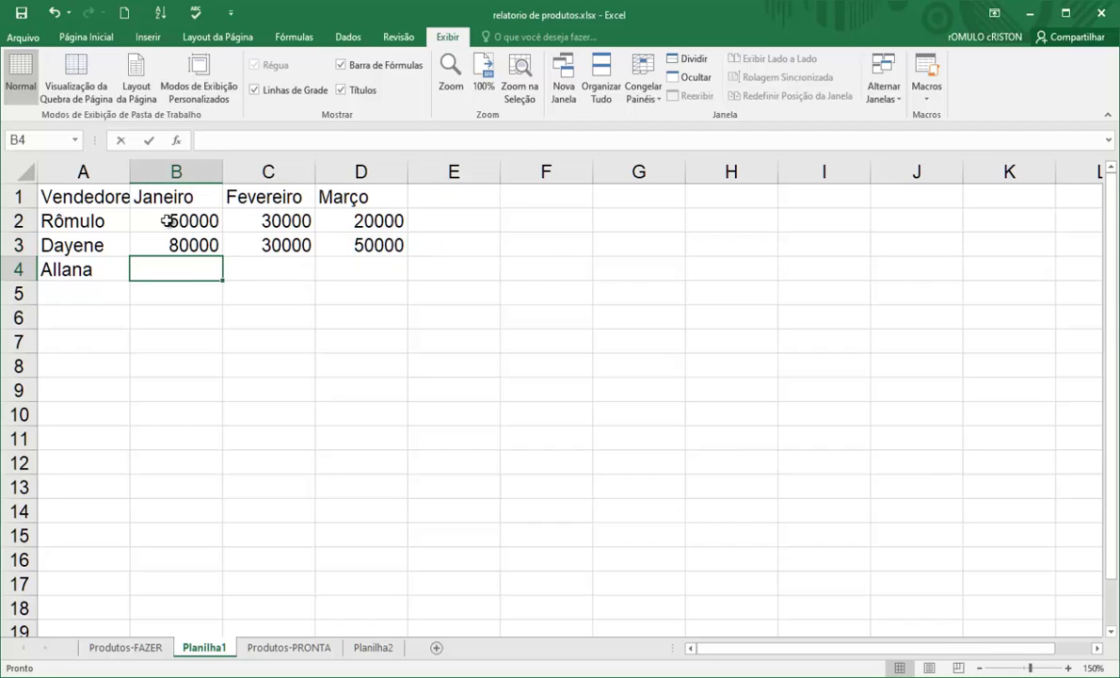
Step: Enter the third salesperson's January to March values 35000, 10000 and 70000 in cells B4 to D4
{"action": "type", "text": "35000"}
{"action": "key", "text": "Tab"}
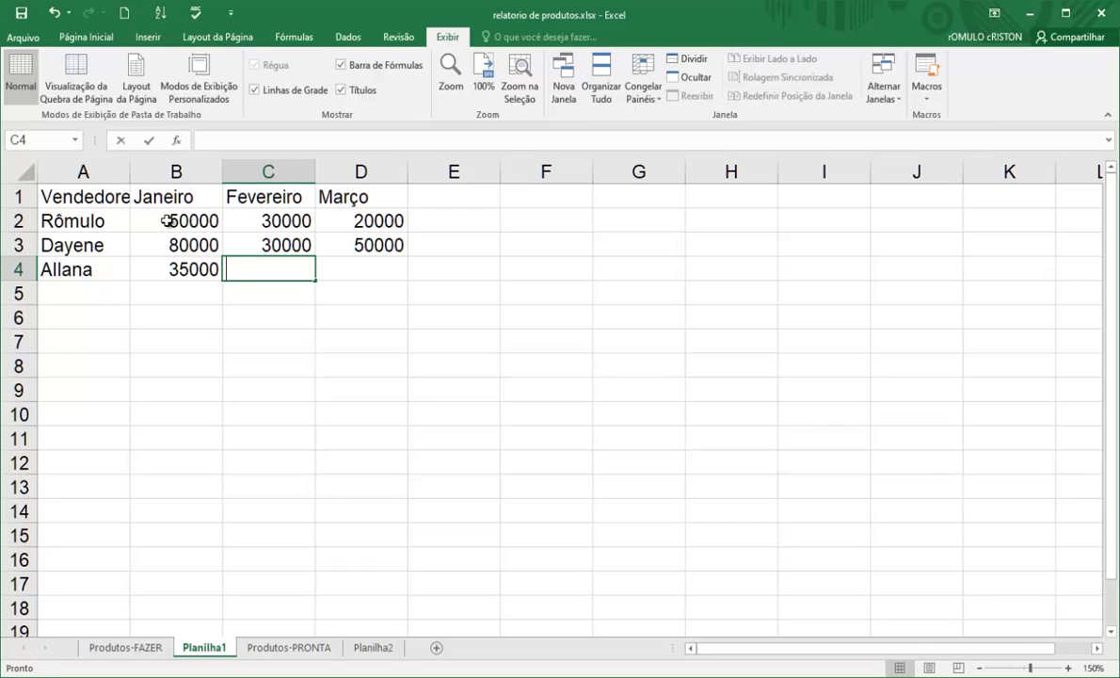
{"action": "type", "text": "10000"}
{"action": "key", "text": "Tab"}
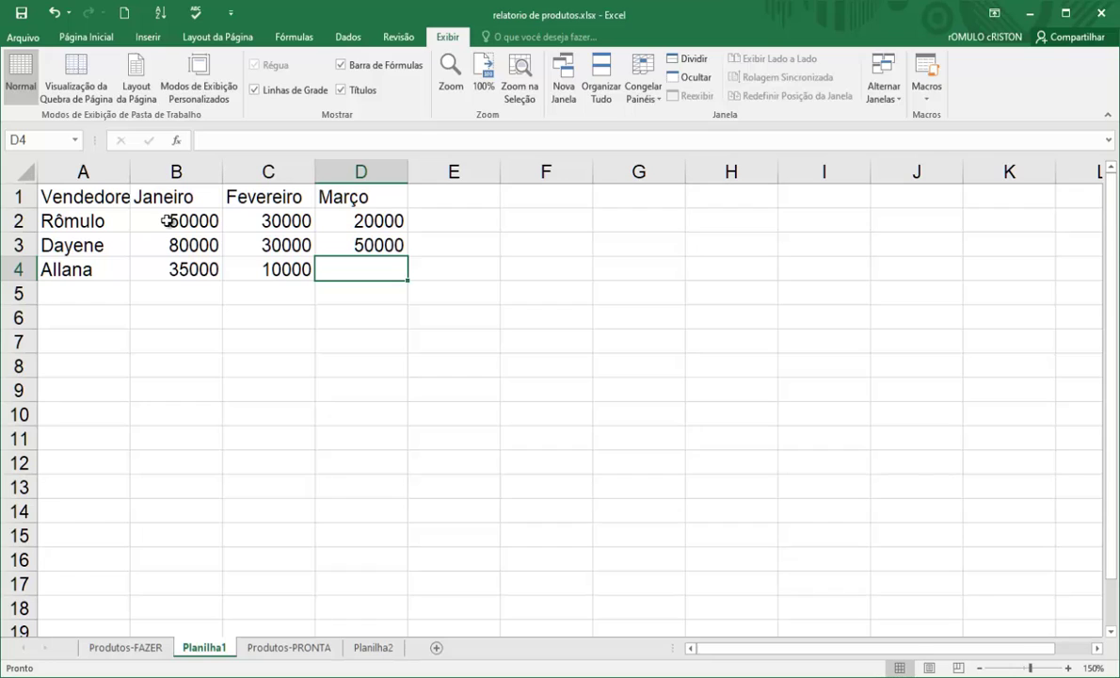
{"action": "type", "text": "70000"}
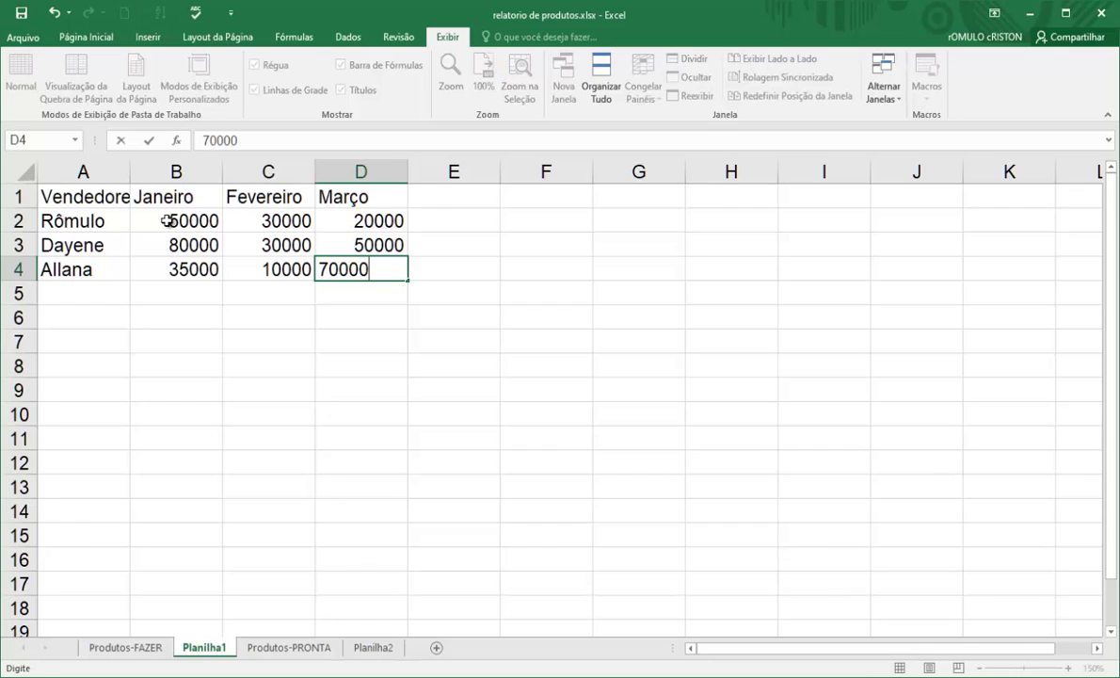
{"action": "key", "text": "Tab"}
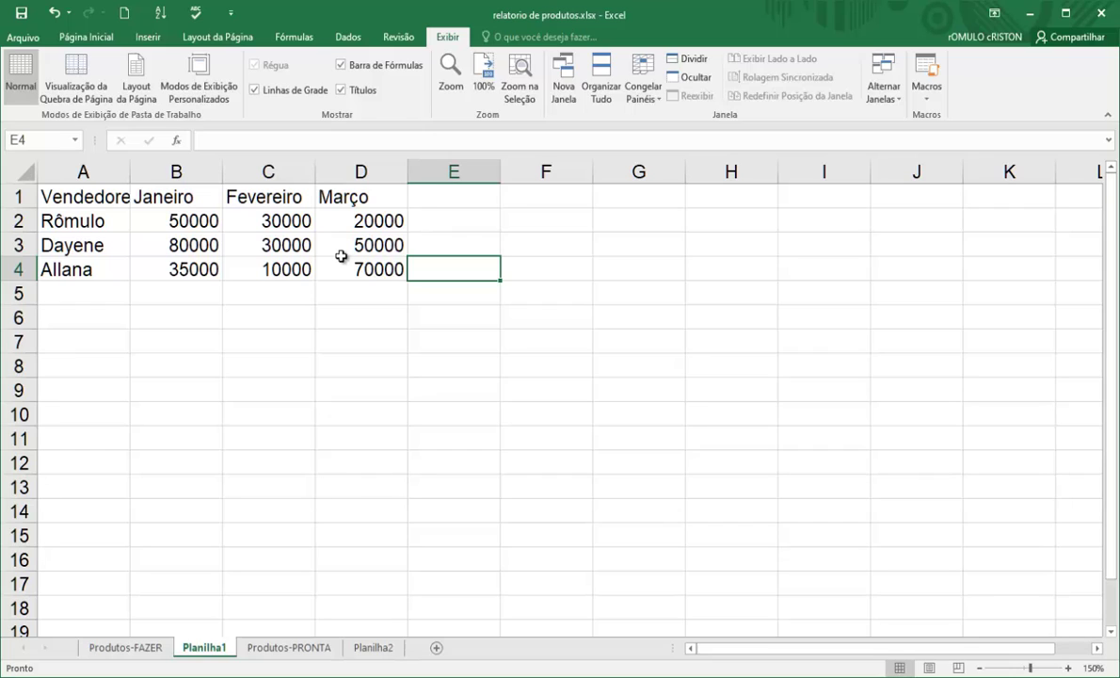
Step: Add the heading 1º Trimestre in cell E1, beside the three month columns
{"action": "left_click", "coordinate": [162, 192]}
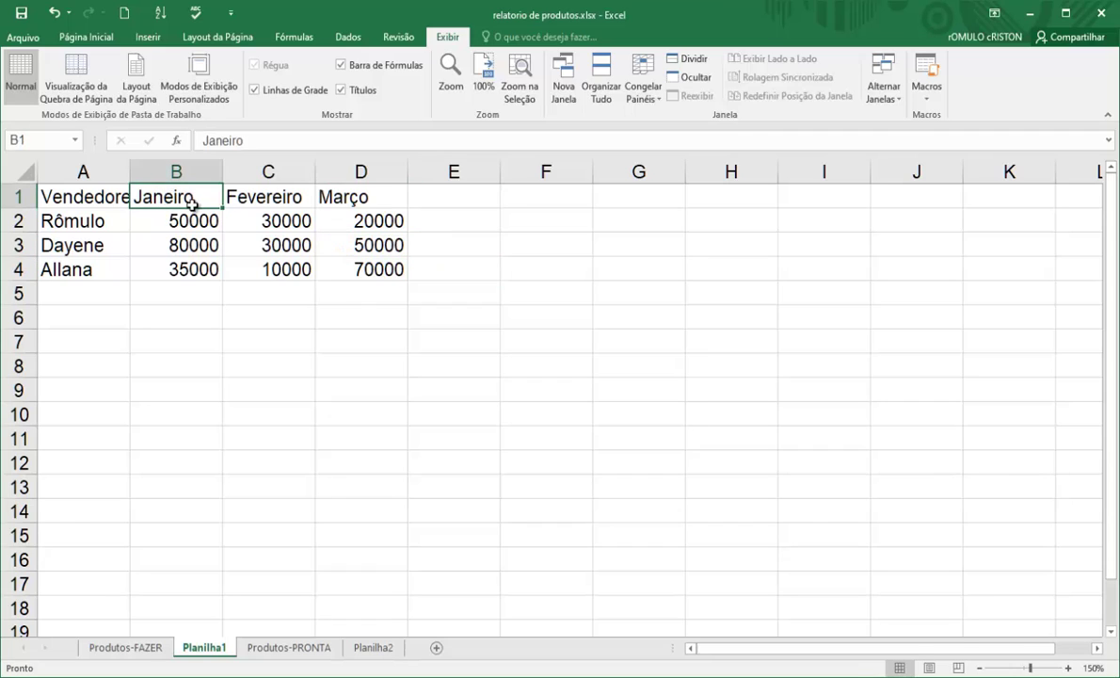
{"action": "left_click_drag", "start_coordinate": [191, 204], "coordinate": [378, 190]}
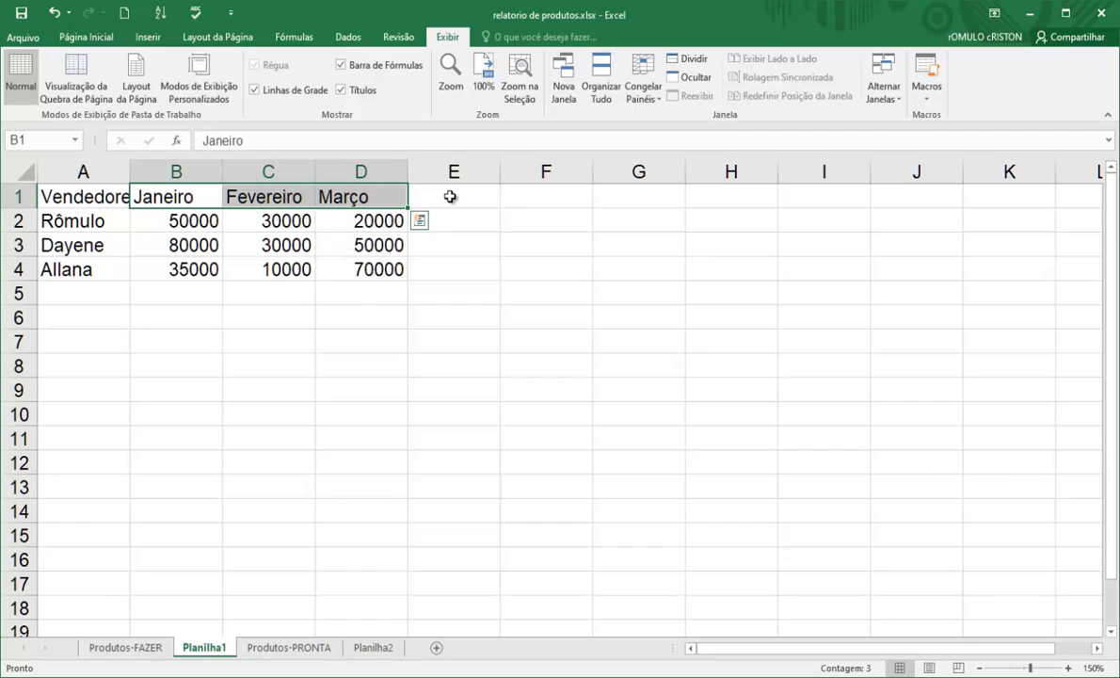
{"action": "left_click", "coordinate": [449, 197]}
{"action": "type", "text": "1"}
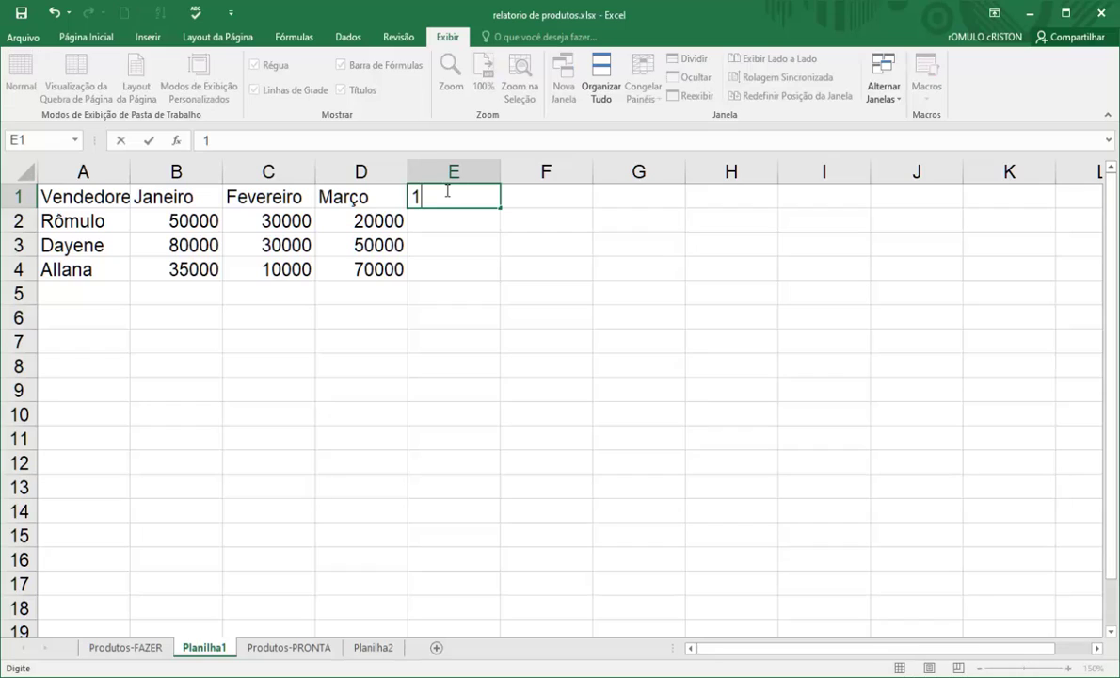
{"action": "type", "text": "º Trim"}
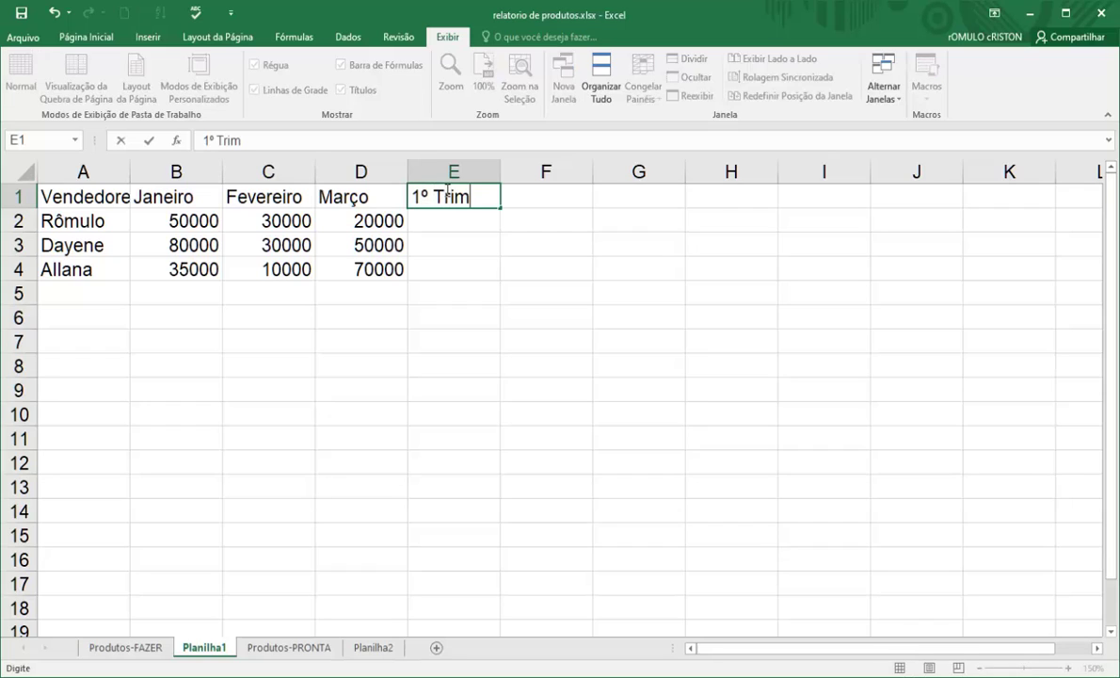
{"action": "type", "text": "estre"}
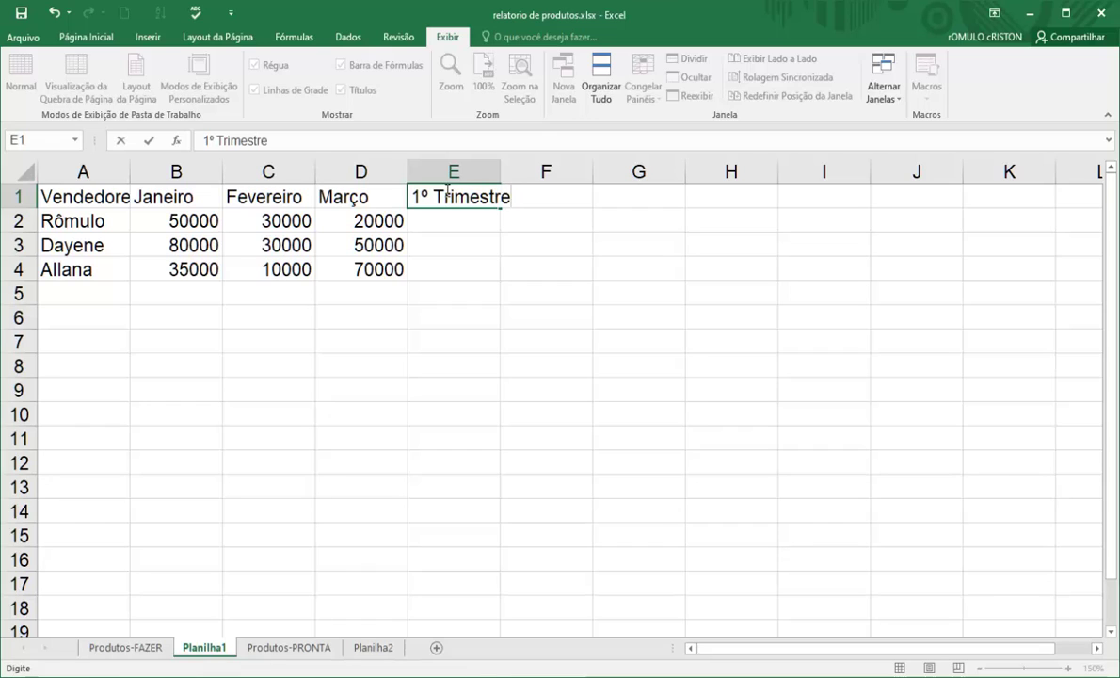
{"action": "key", "text": "Return"}
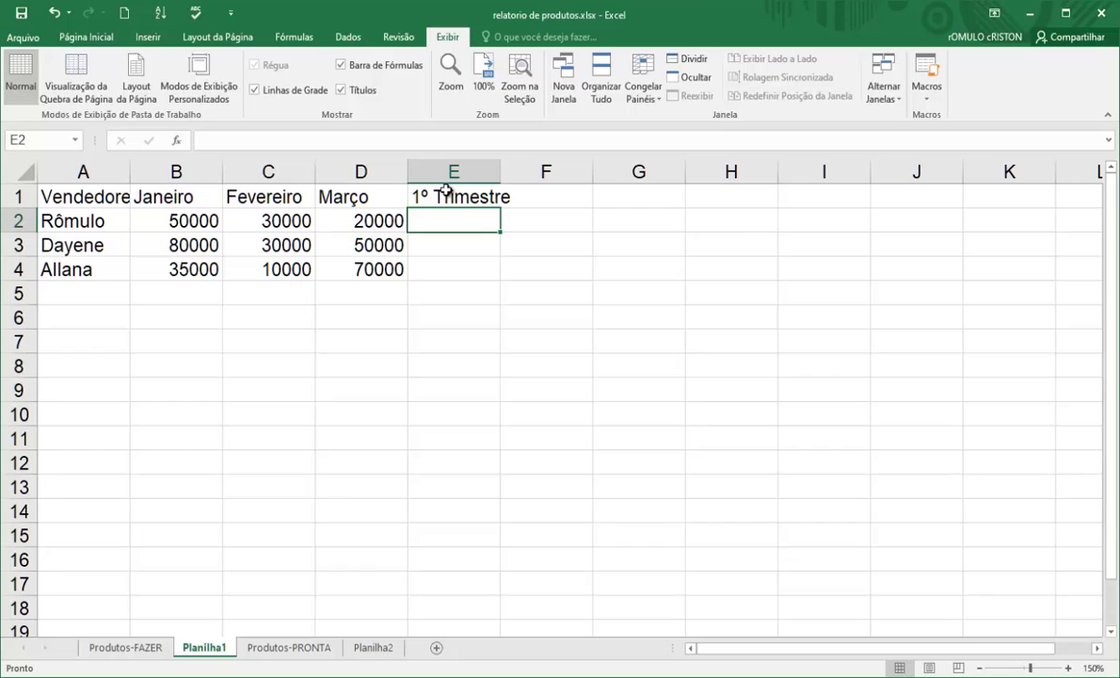
Step: Try a manually entered total of 100000 in cell E2 and clear the cell again
{"action": "left_click", "coordinate": [172, 220]}
{"action": "left_click", "coordinate": [246, 213]}
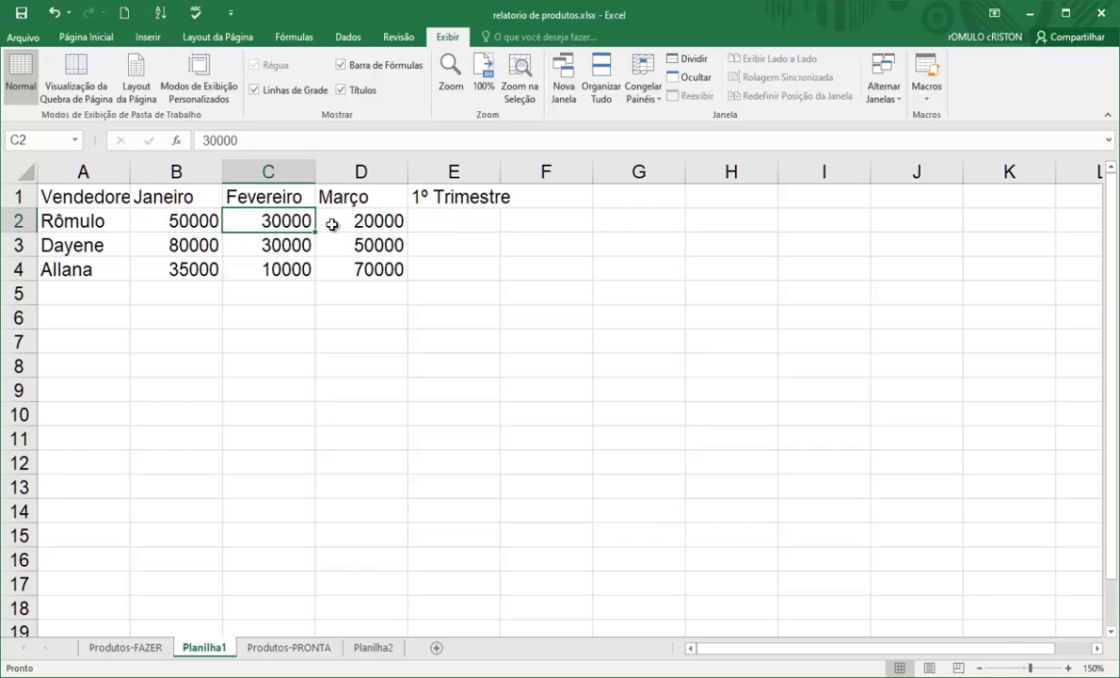
{"action": "left_click", "coordinate": [430, 214]}
{"action": "type", "text": "100000"}
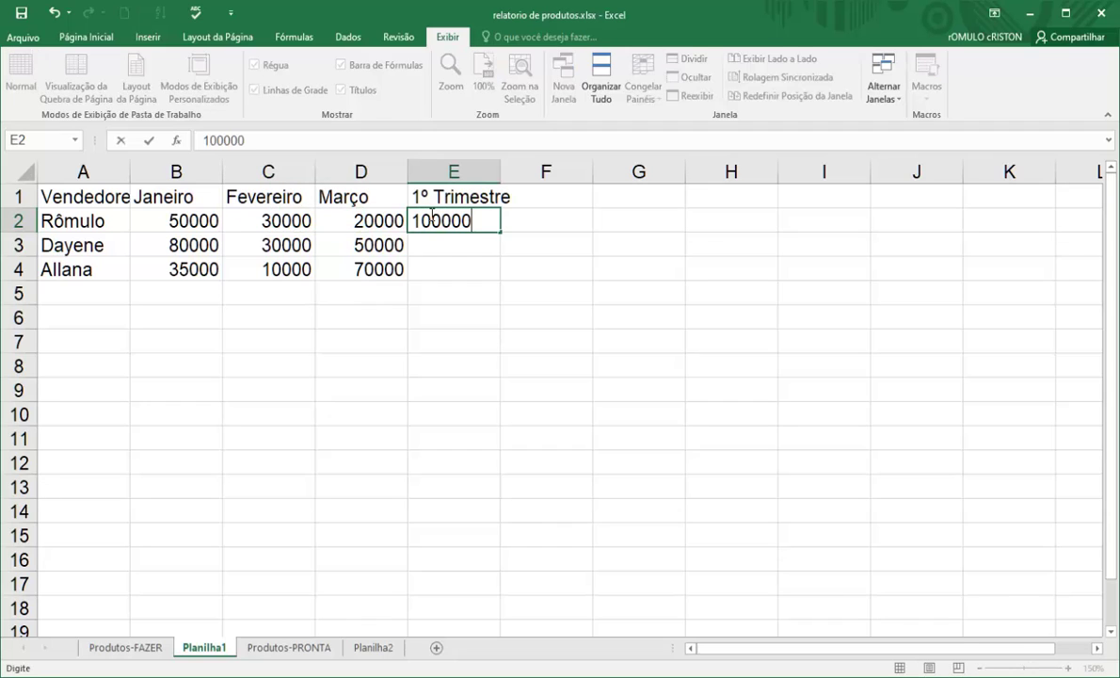
{"action": "key", "text": "Return"}
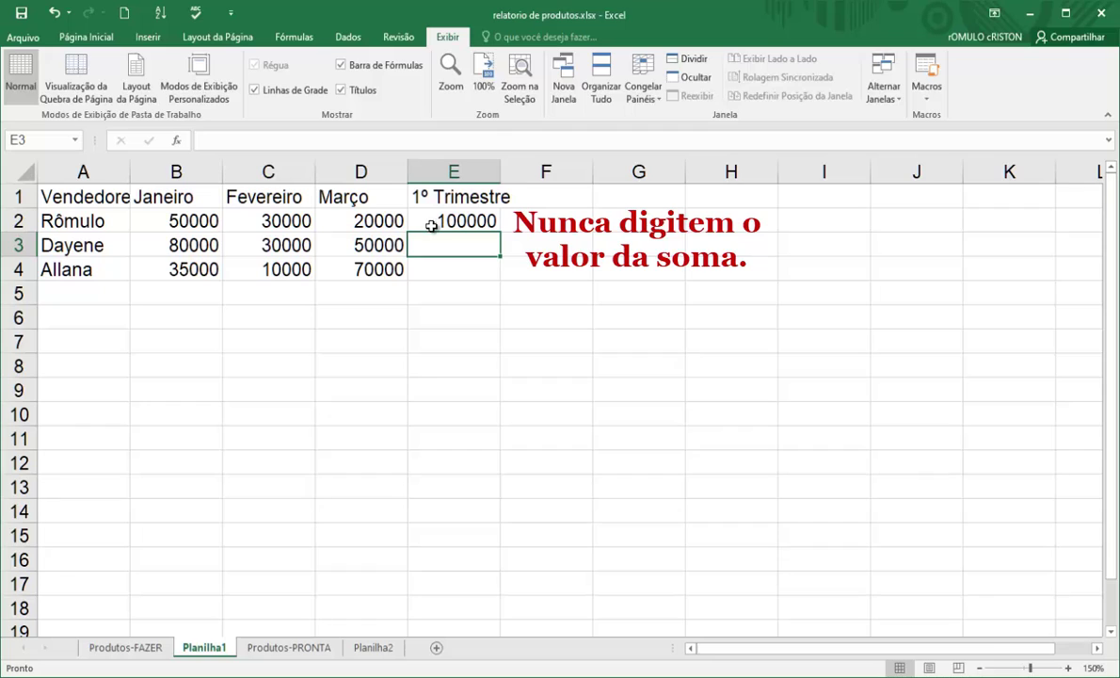
{"action": "left_click", "coordinate": [423, 219]}
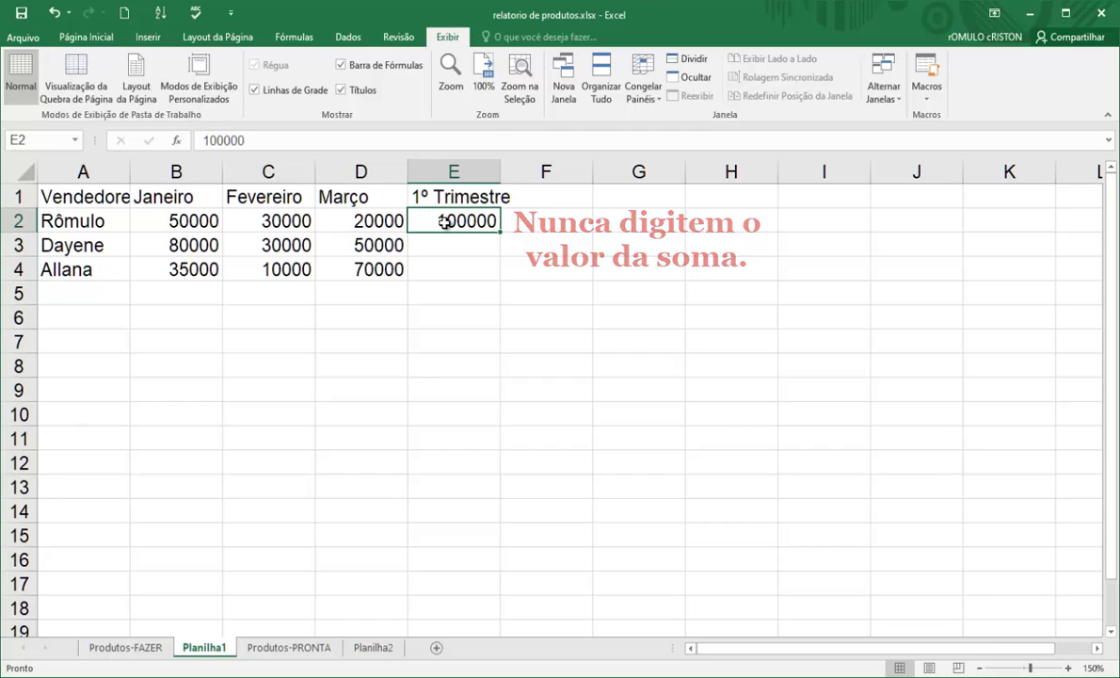
{"action": "left_click", "coordinate": [424, 247]}
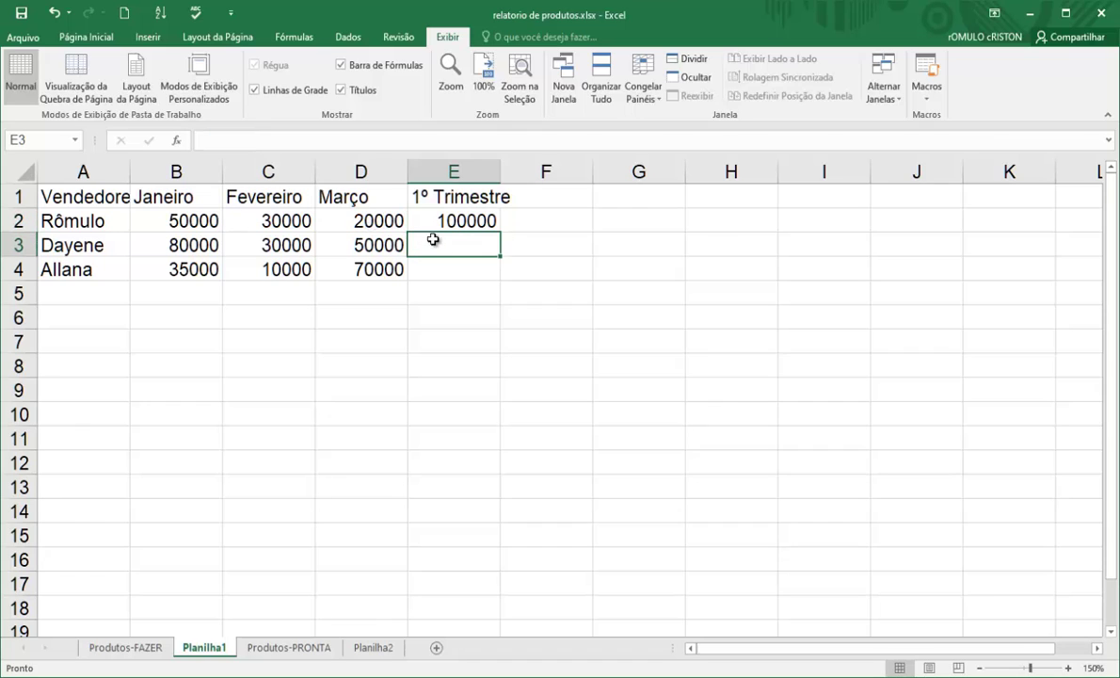
{"action": "left_click", "coordinate": [430, 218]}
{"action": "key", "text": "Delete"}
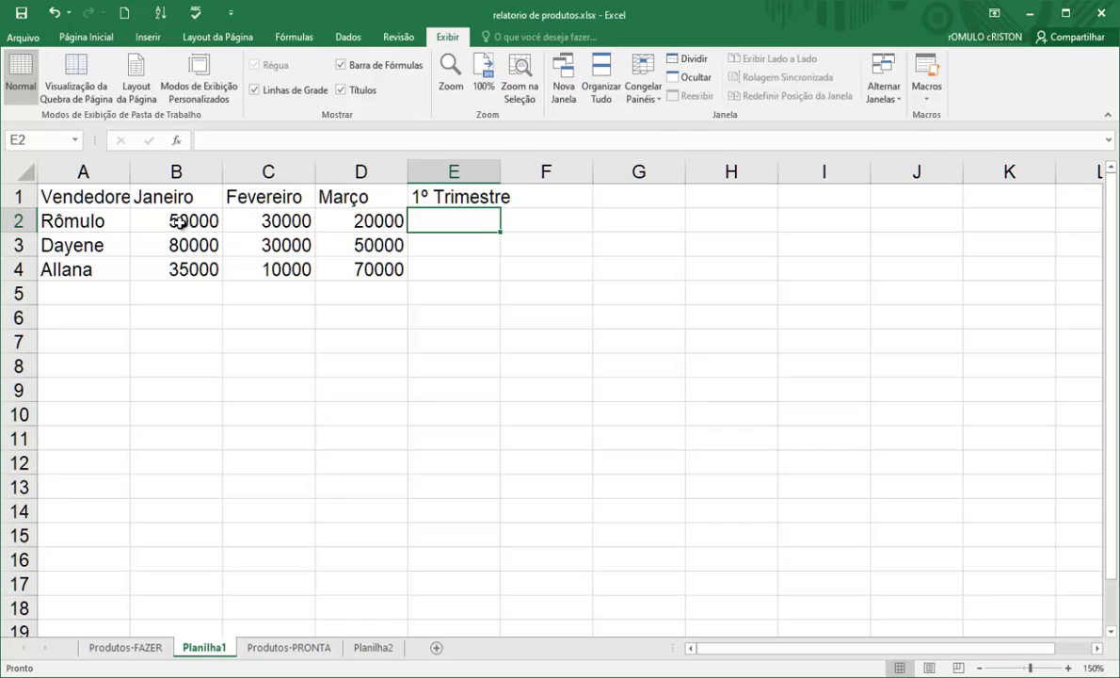
Step: Select the first salesperson's monthly values in B2:D2 to check their sum
{"action": "mouse_move", "coordinate": [185, 221]}
{"action": "left_mouse_down"}
{"action": "mouse_move", "coordinate": [359, 220]}
{"action": "mouse_move", "coordinate": [348, 221]}
{"action": "left_mouse_up"}
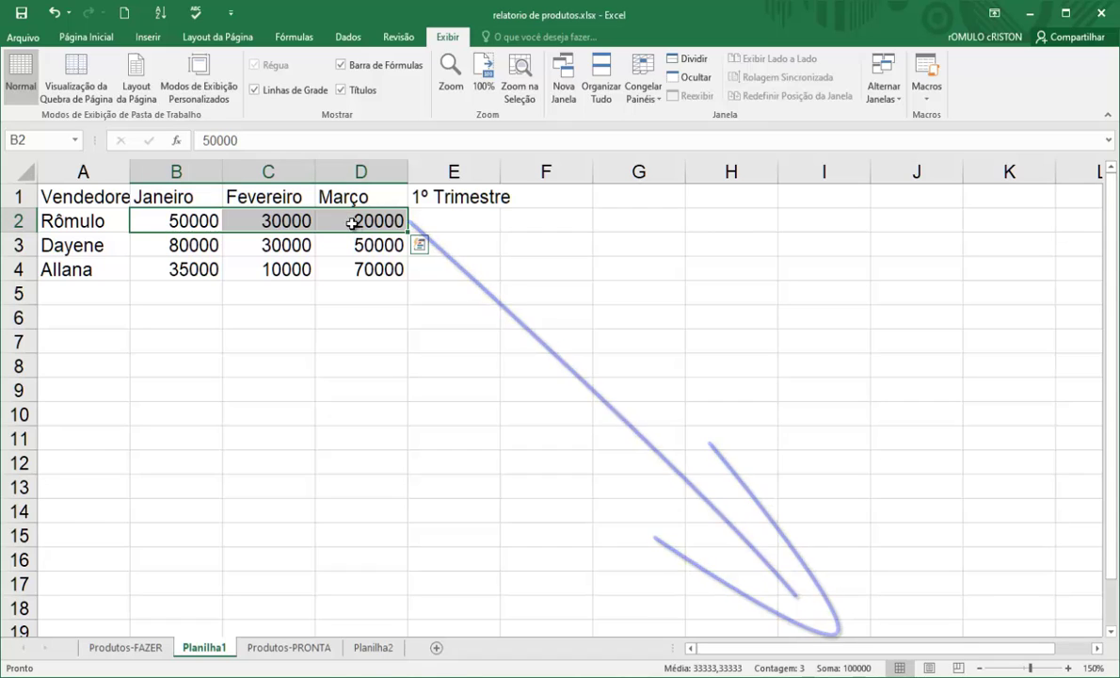
Step: Enter the fixed total 100000 in cell E2 for the first salesperson's quarter
{"action": "left_click", "coordinate": [449, 221]}
{"action": "type", "text": "100000"}
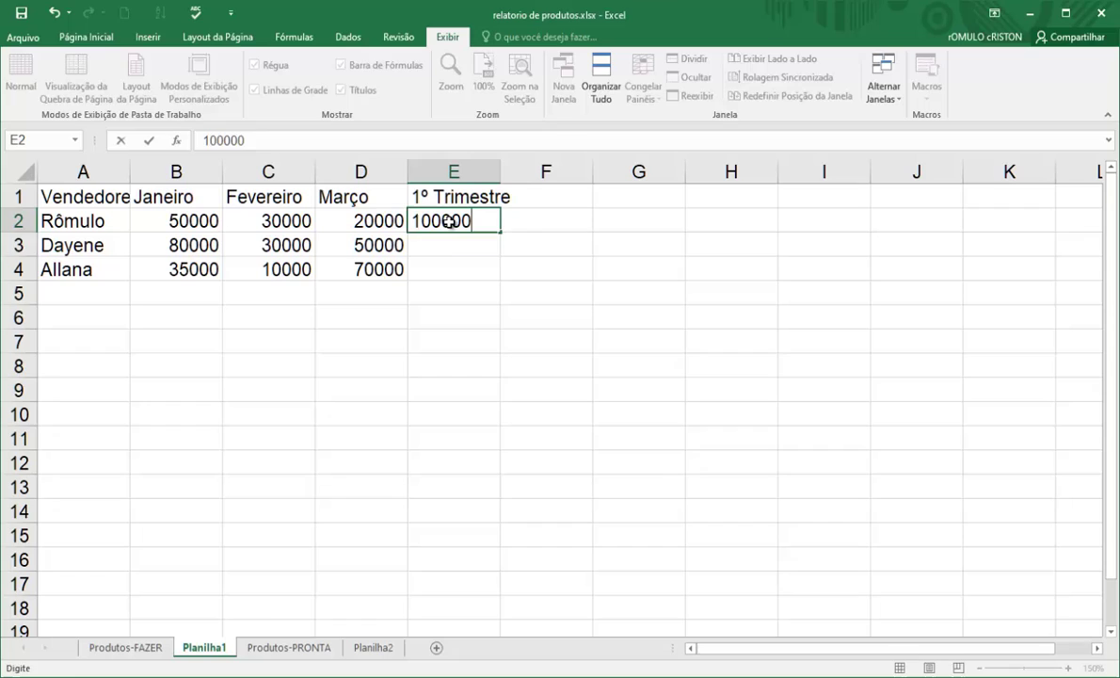
{"action": "key", "text": "Return"}
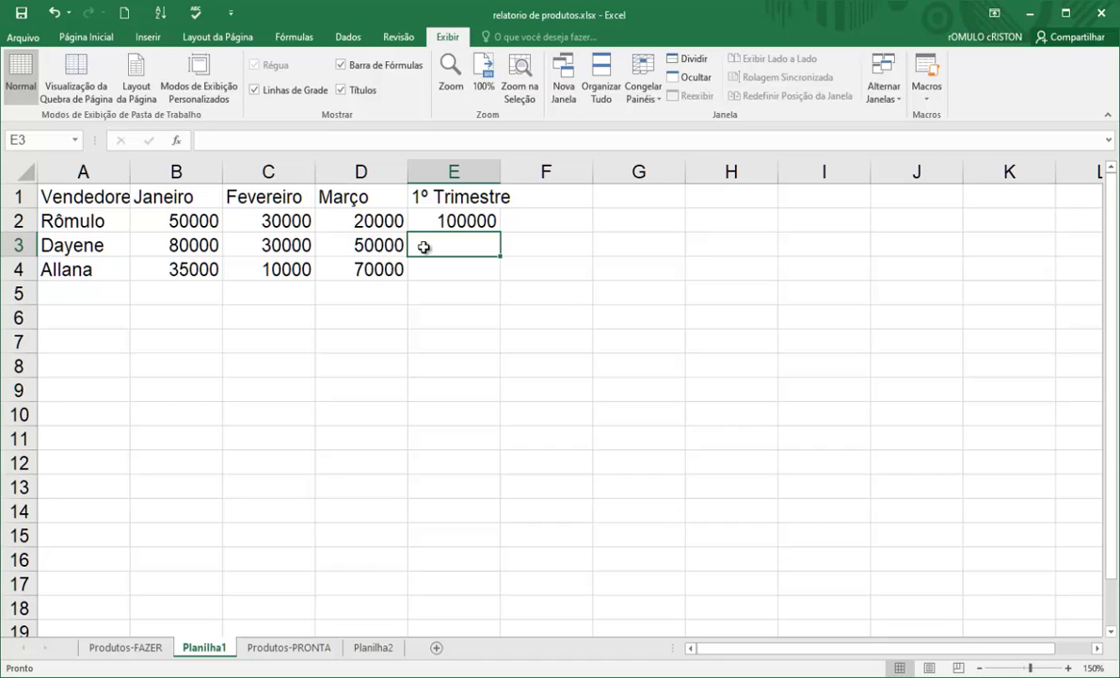
Step: Calculate the second salesperson's quarter total in cell E3 with the cell-reference formula =B3+C3+D3
{"action": "type", "text": "="}
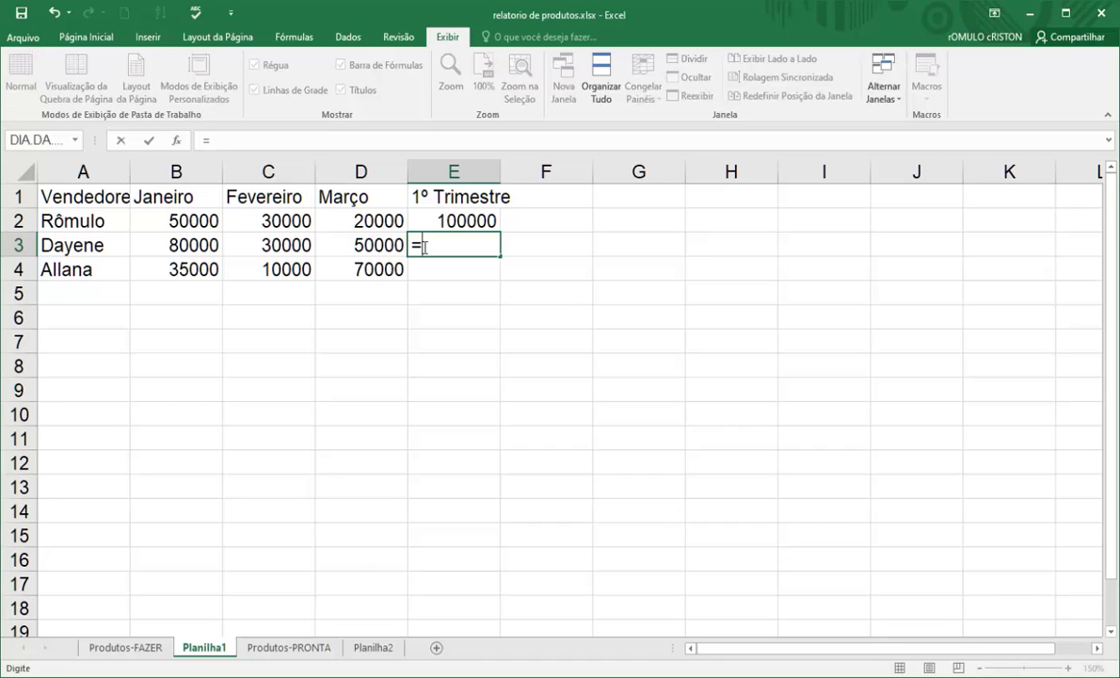
{"action": "left_click", "coordinate": [186, 245]}
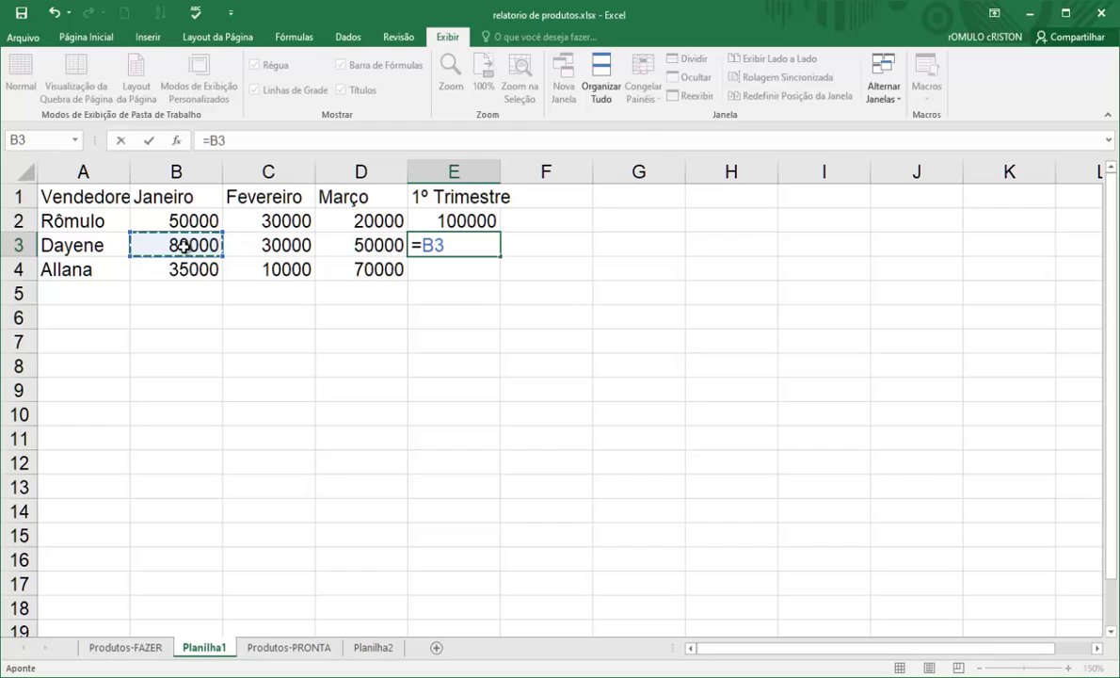
{"action": "type", "text": "+"}
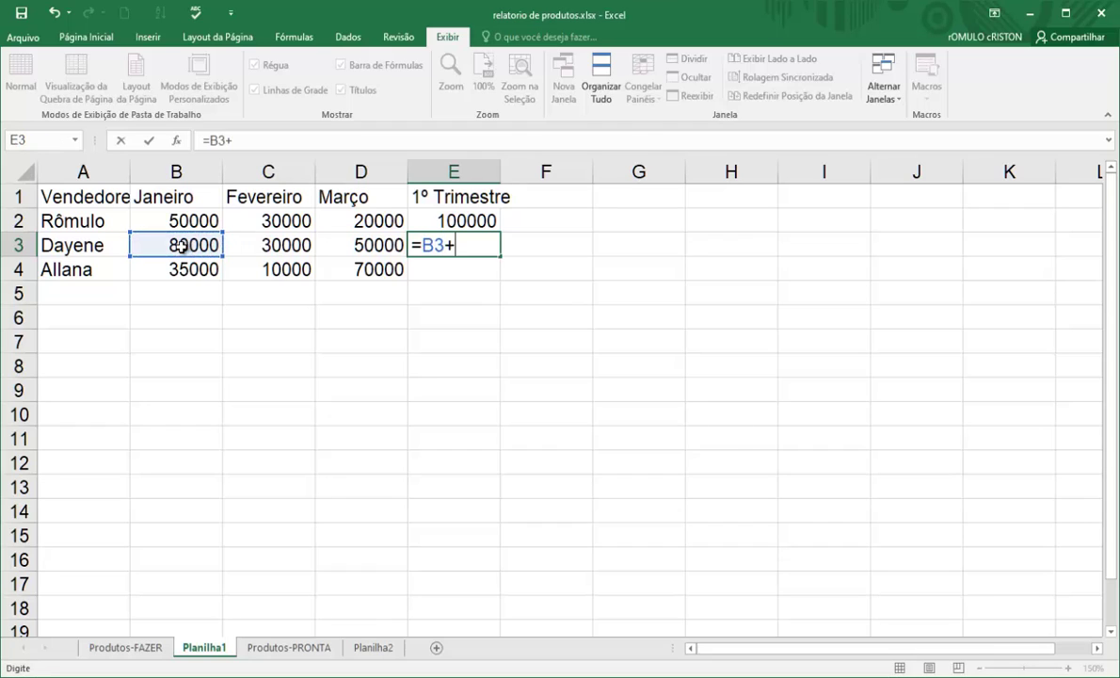
{"action": "left_click", "coordinate": [268, 245]}
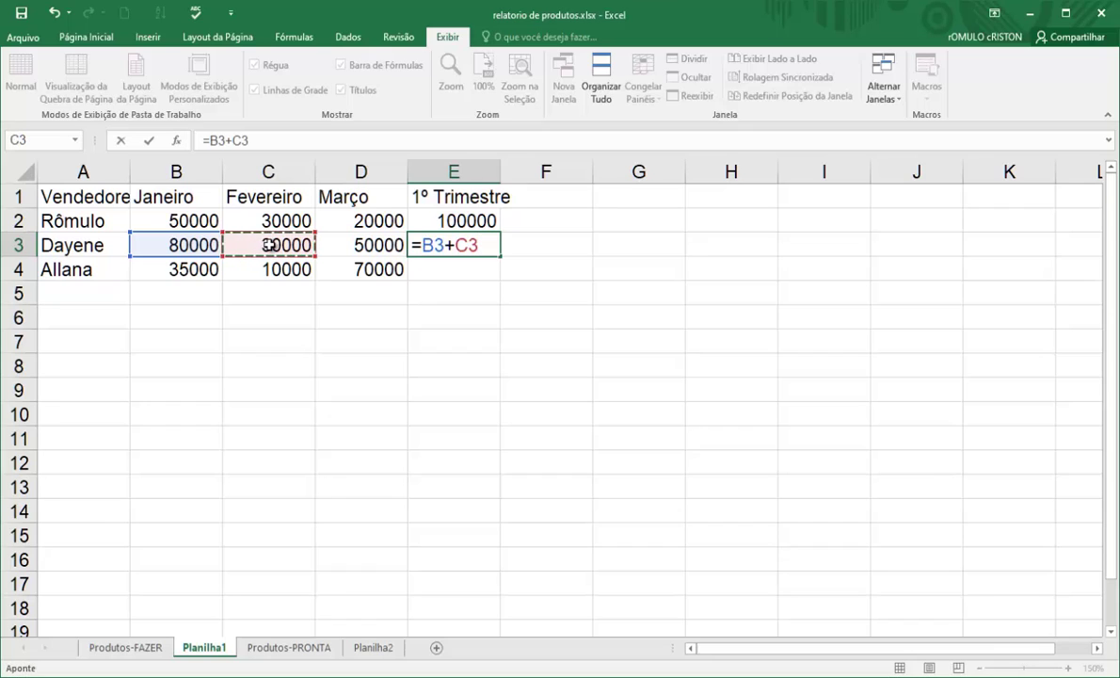
{"action": "type", "text": "+"}
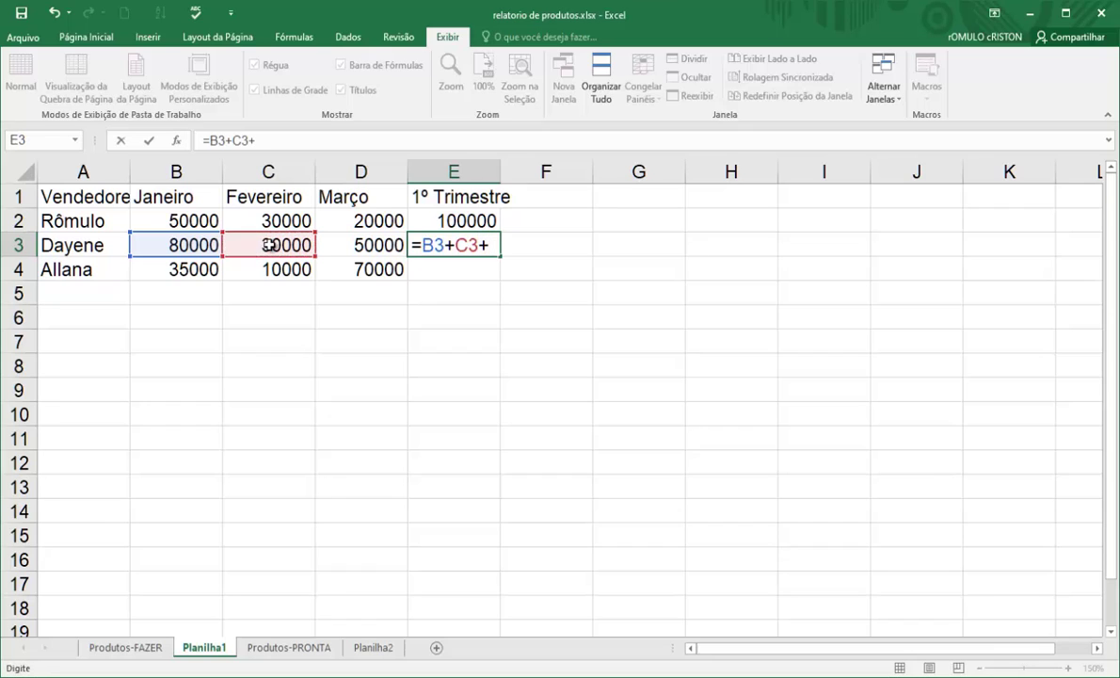
{"action": "left_click", "coordinate": [344, 245]}
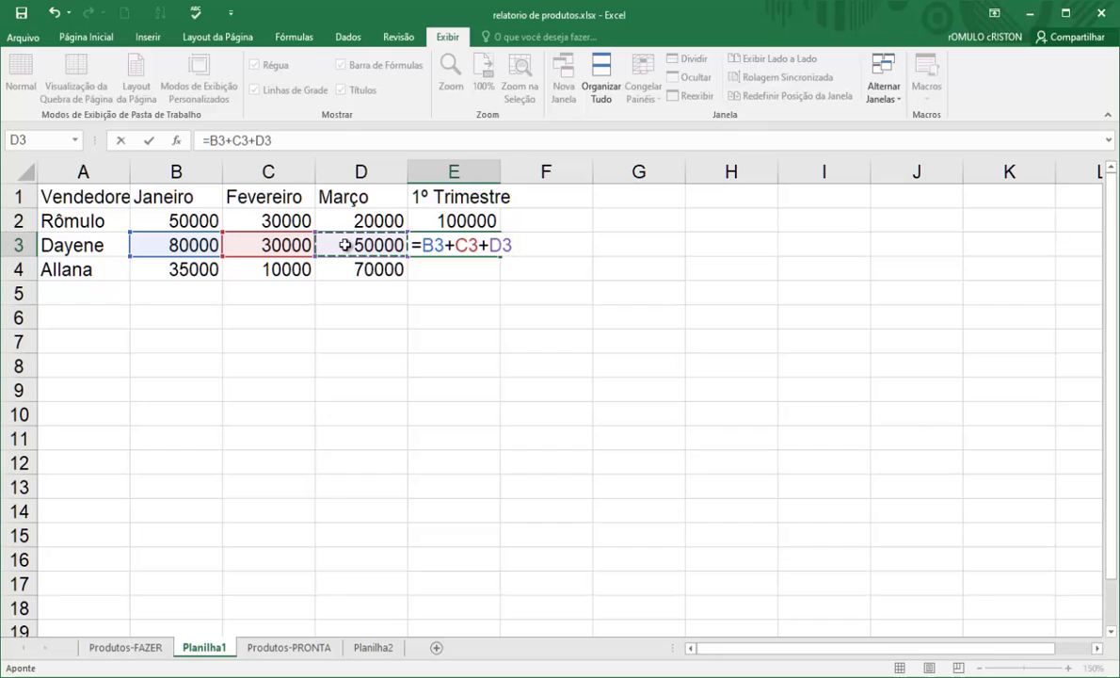
{"action": "left_click", "coordinate": [293, 141]}
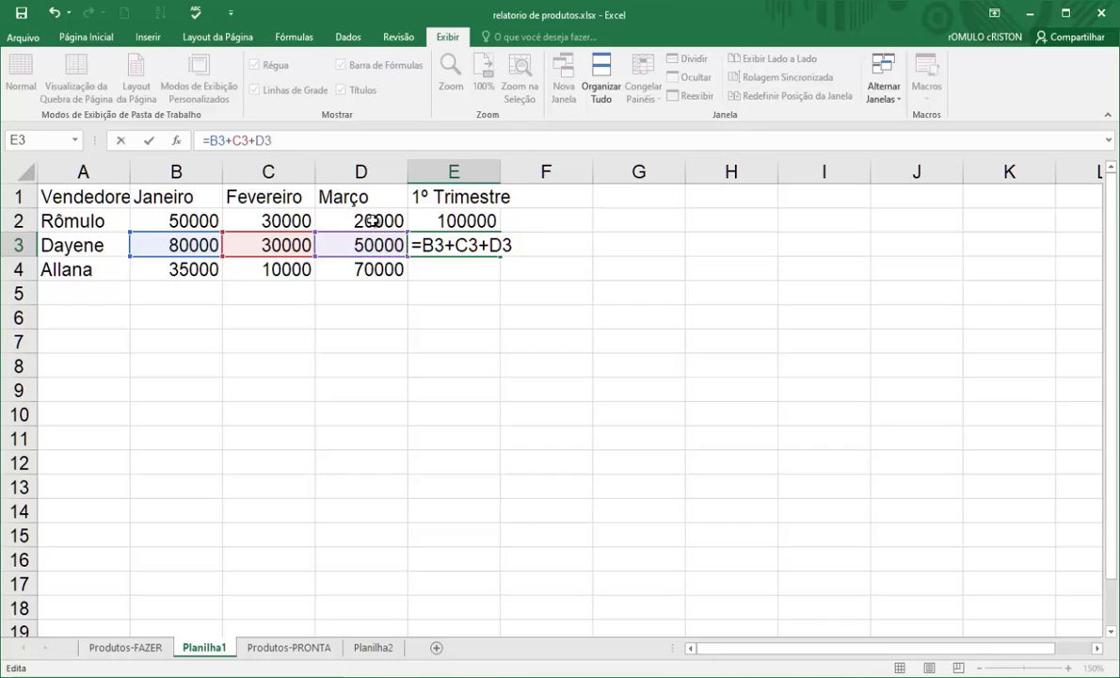
{"action": "left_click", "coordinate": [441, 245]}
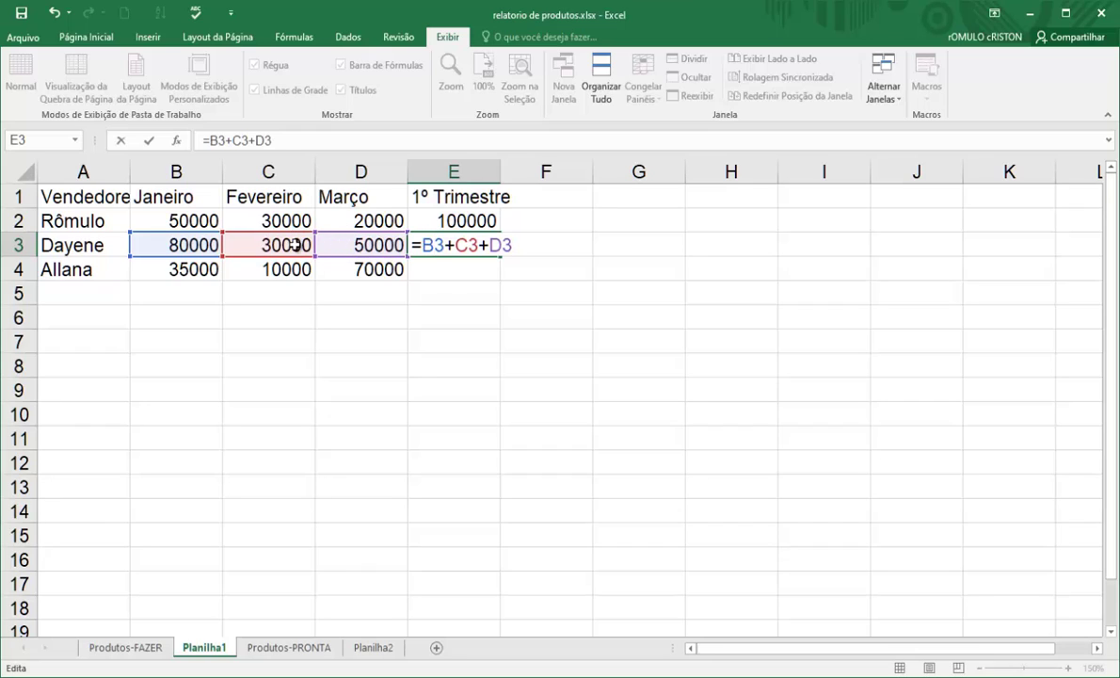
{"action": "left_click_drag", "start_coordinate": [420, 245], "coordinate": [468, 245]}
{"action": "left_click", "coordinate": [513, 244]}
{"action": "key", "text": "Return"}
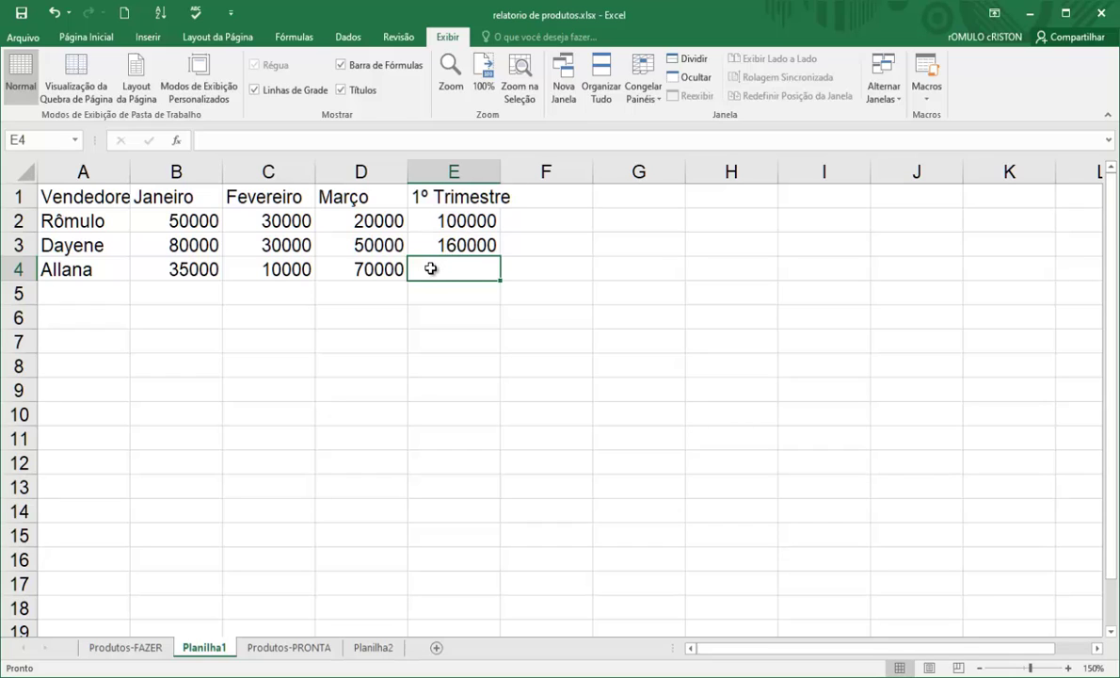
Step: Calculate the third salesperson's quarter total in cell E4 with the function =SOMA(B4;C4;D4)
{"action": "type", "text": "="}
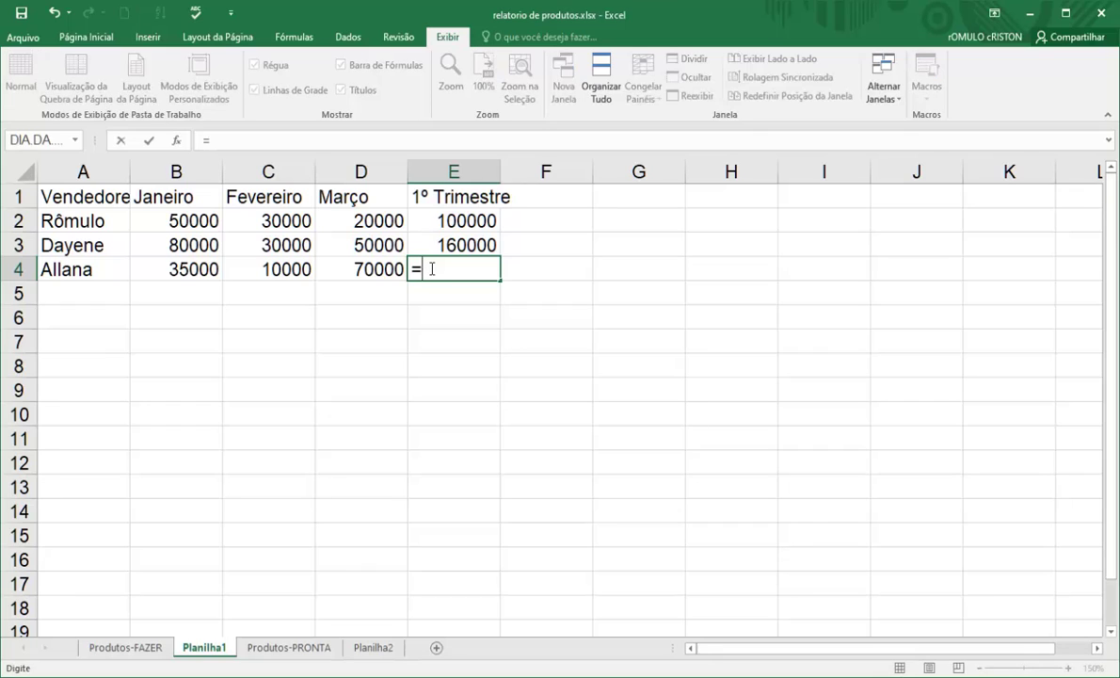
{"action": "type", "text": "soma"}
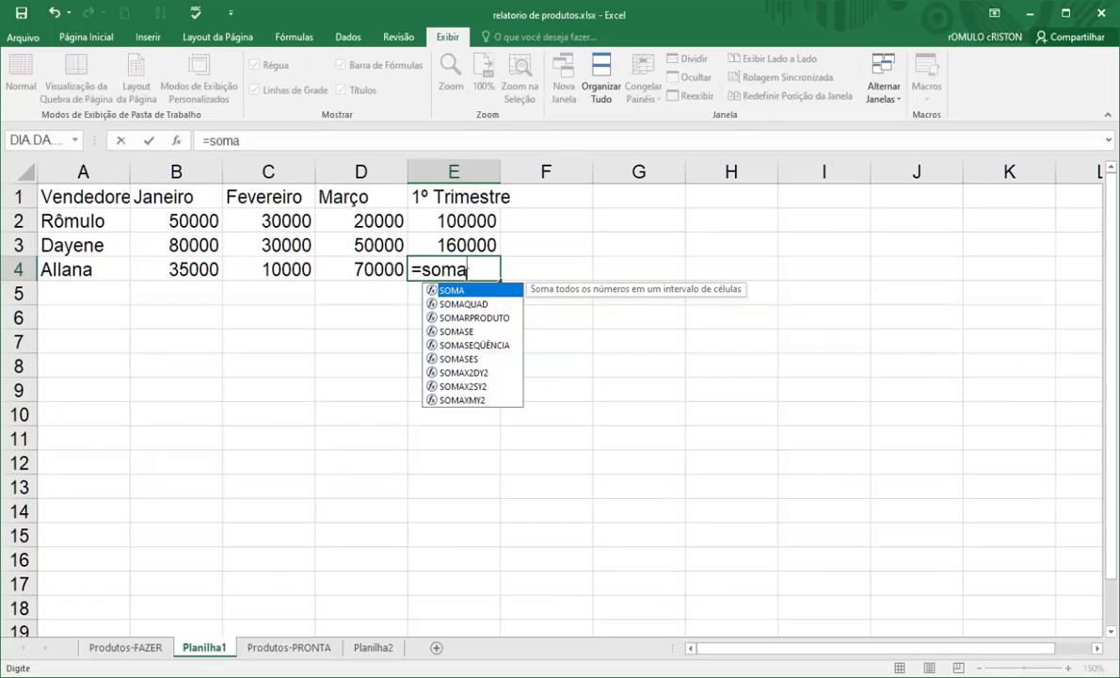
{"action": "type", "text": "("}
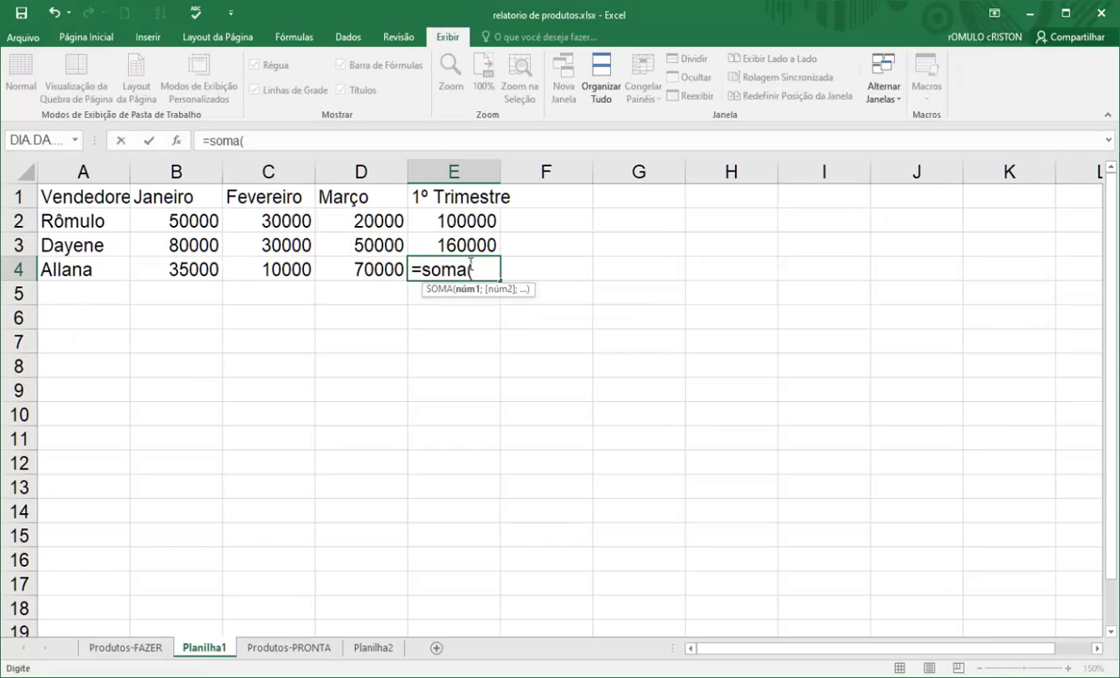
{"action": "left_click", "coordinate": [176, 269]}
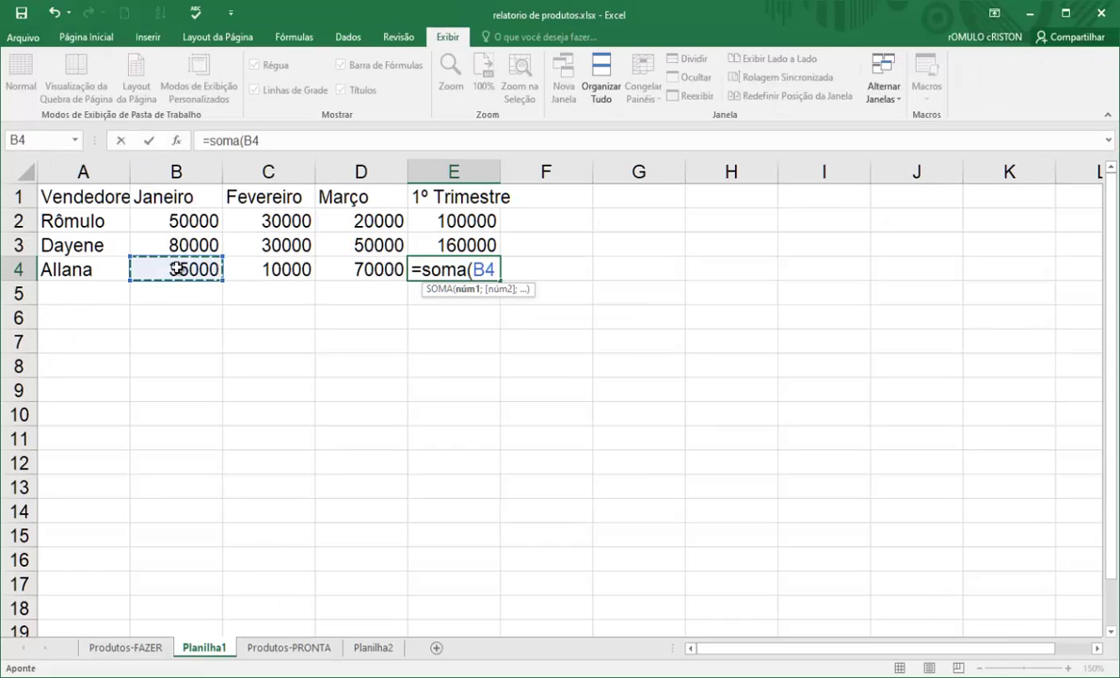
{"action": "type", "text": ";"}
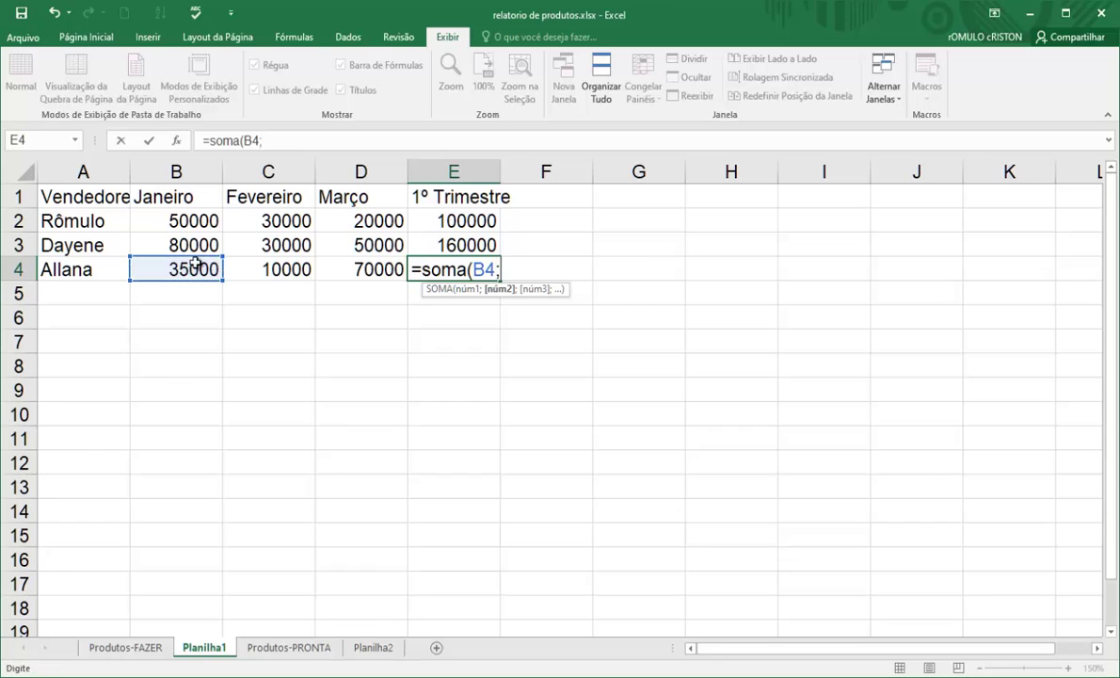
{"action": "left_click", "coordinate": [271, 268]}
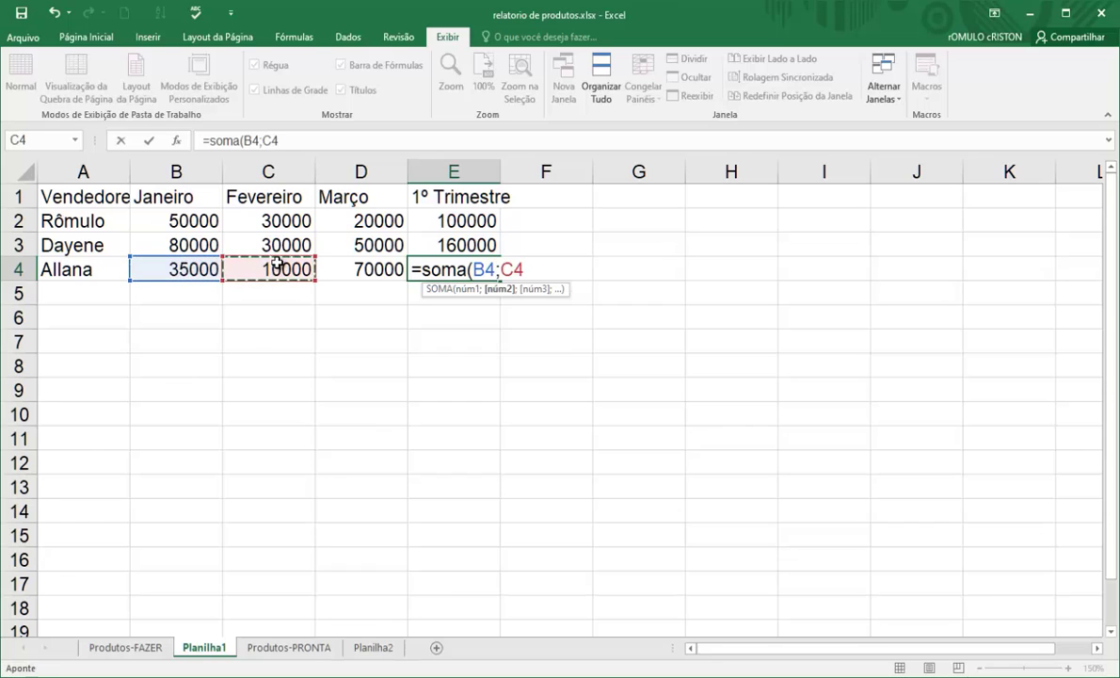
{"action": "type", "text": ";"}
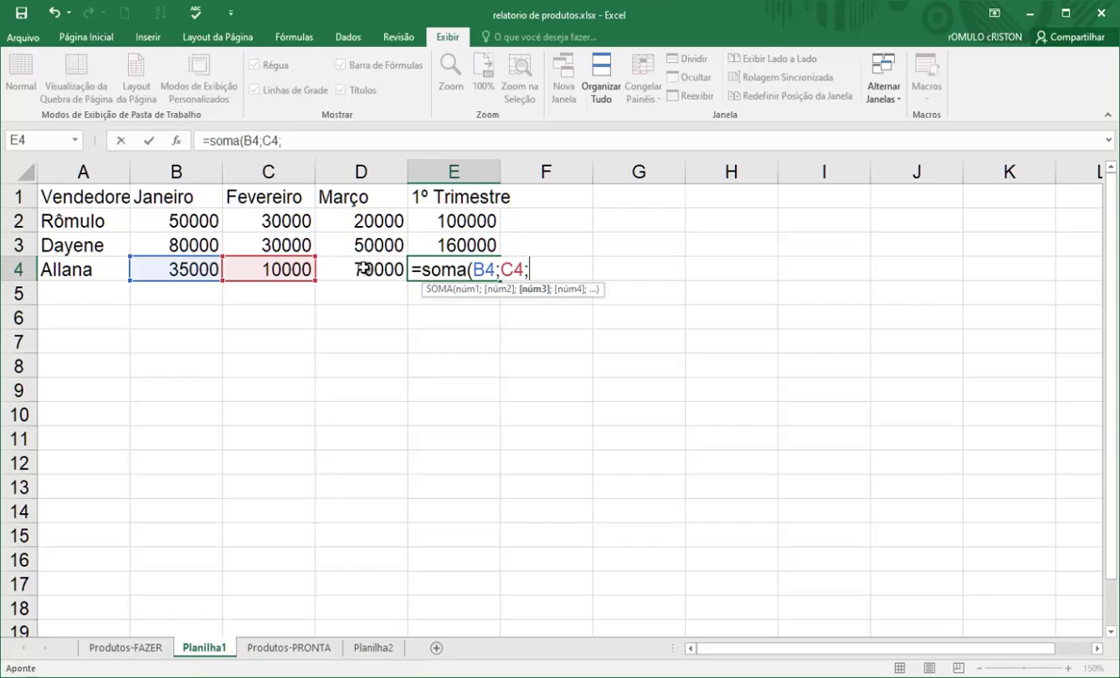
{"action": "left_click", "coordinate": [365, 268]}
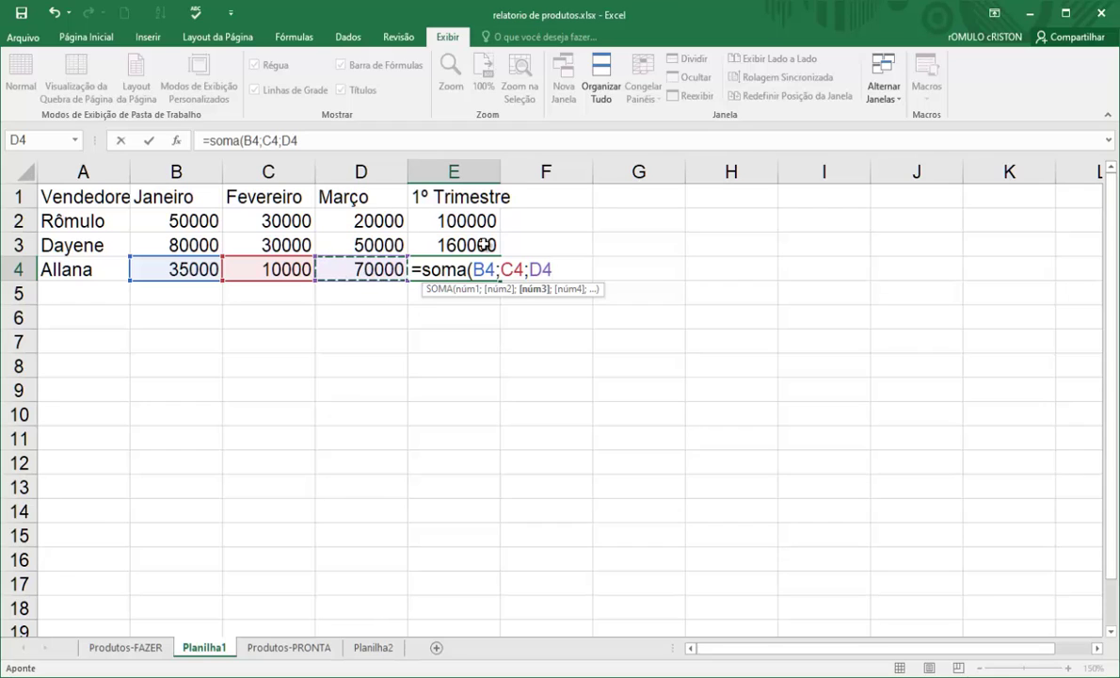
{"action": "left_click", "coordinate": [514, 269]}
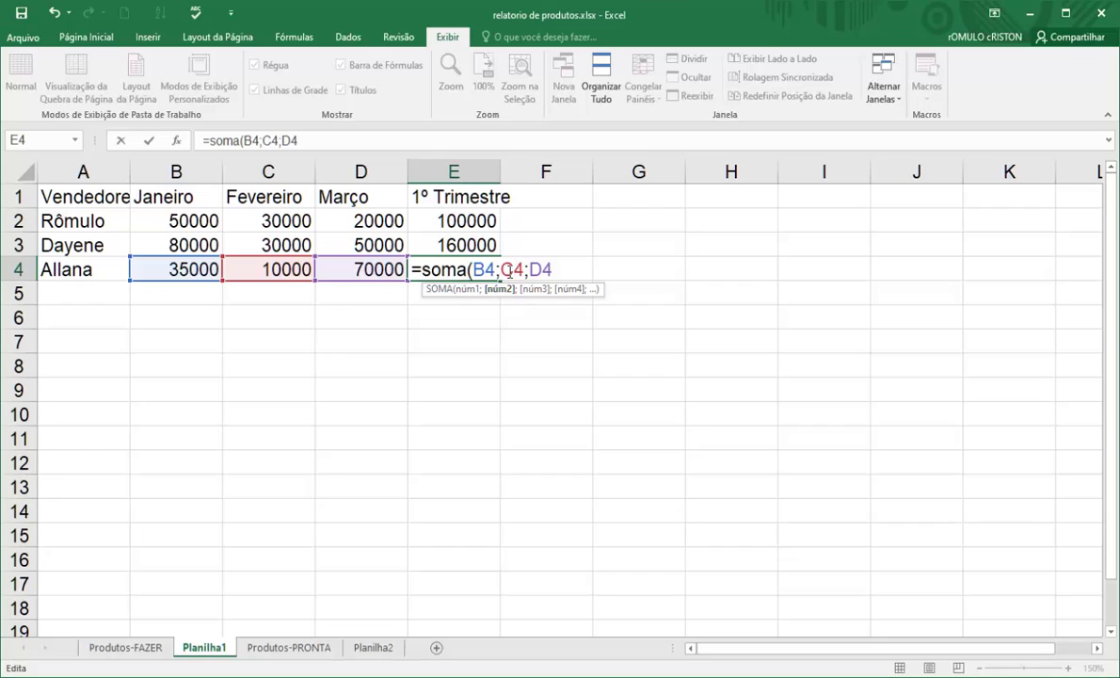
{"action": "left_click", "coordinate": [486, 268]}
{"action": "key", "text": "Right"}
{"action": "key", "text": "Right"}
{"action": "key", "text": "Right"}
{"action": "key", "text": "Right"}
{"action": "key", "text": "Right"}
{"action": "key", "text": "Right"}
{"action": "type", "text": ")"}
{"action": "key", "text": "Return"}
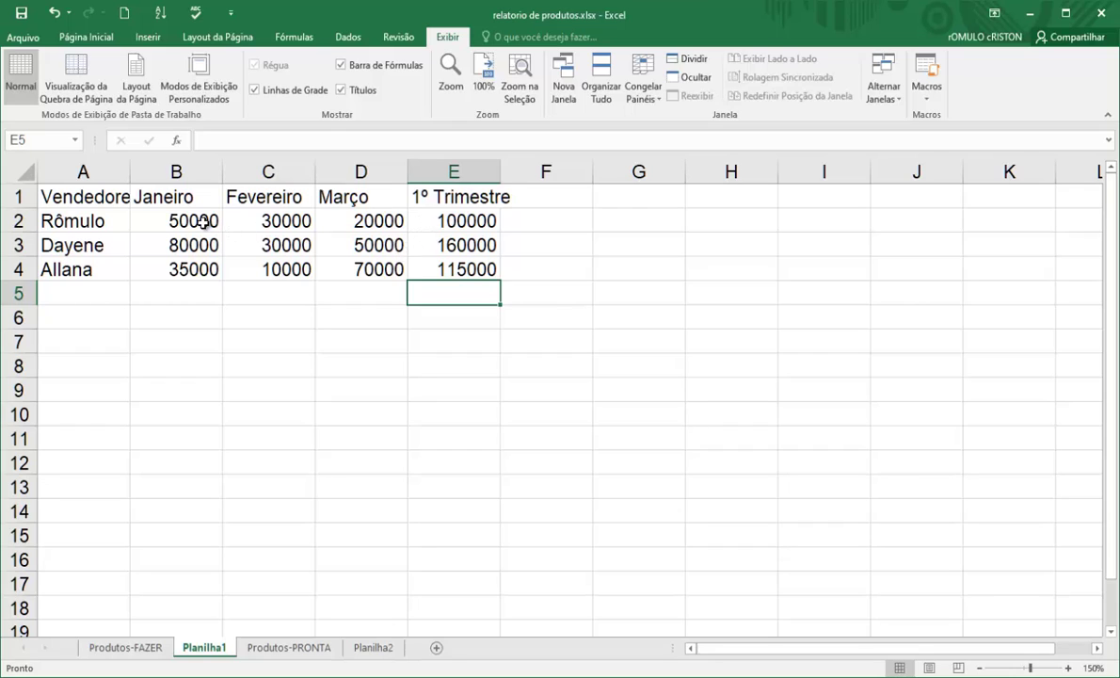
Step: Change the first salesperson's February value in C2 to 35000 and check the fixed total in E2
{"action": "left_click_drag", "start_coordinate": [212, 222], "coordinate": [362, 220]}
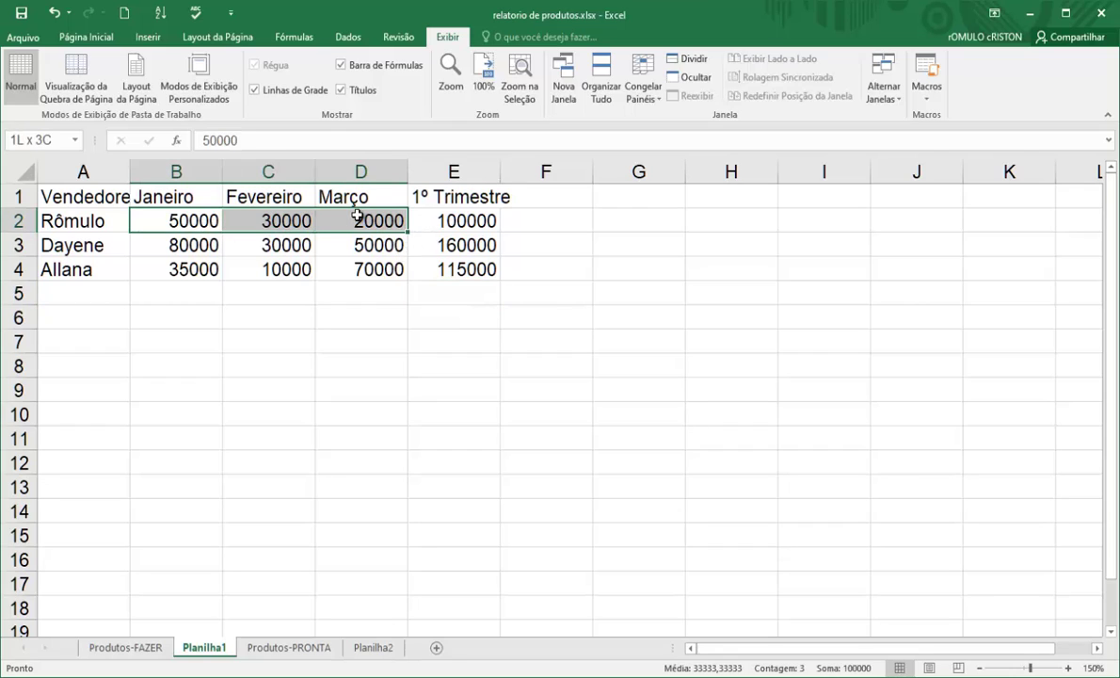
{"action": "left_click", "coordinate": [418, 220]}
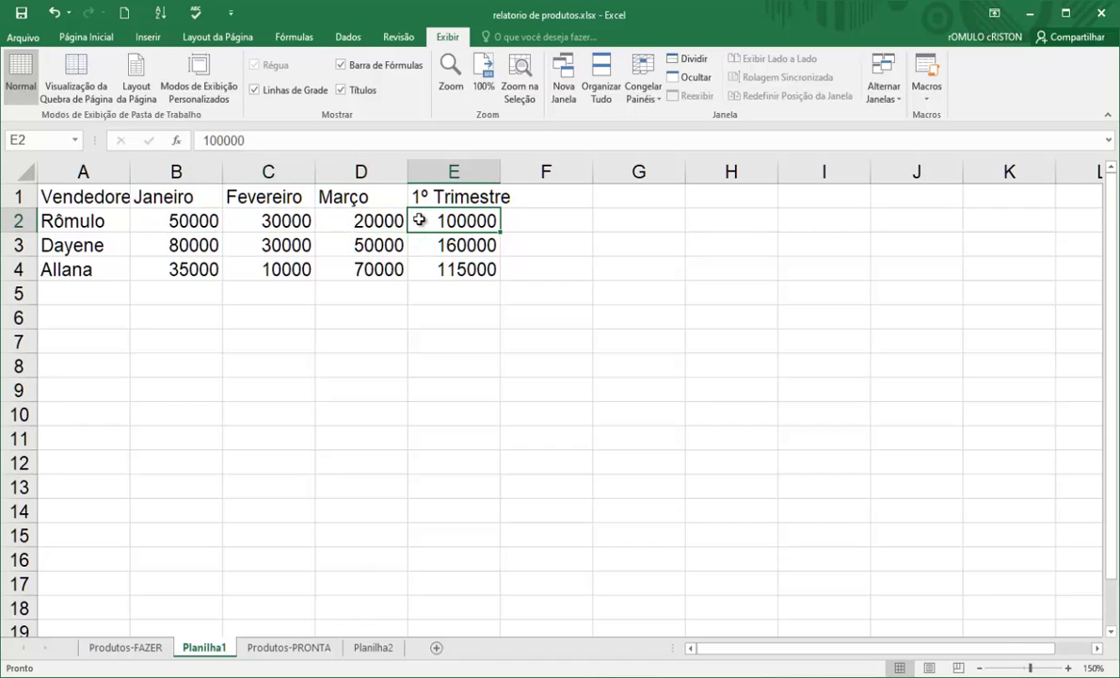
{"action": "left_click", "coordinate": [246, 218]}
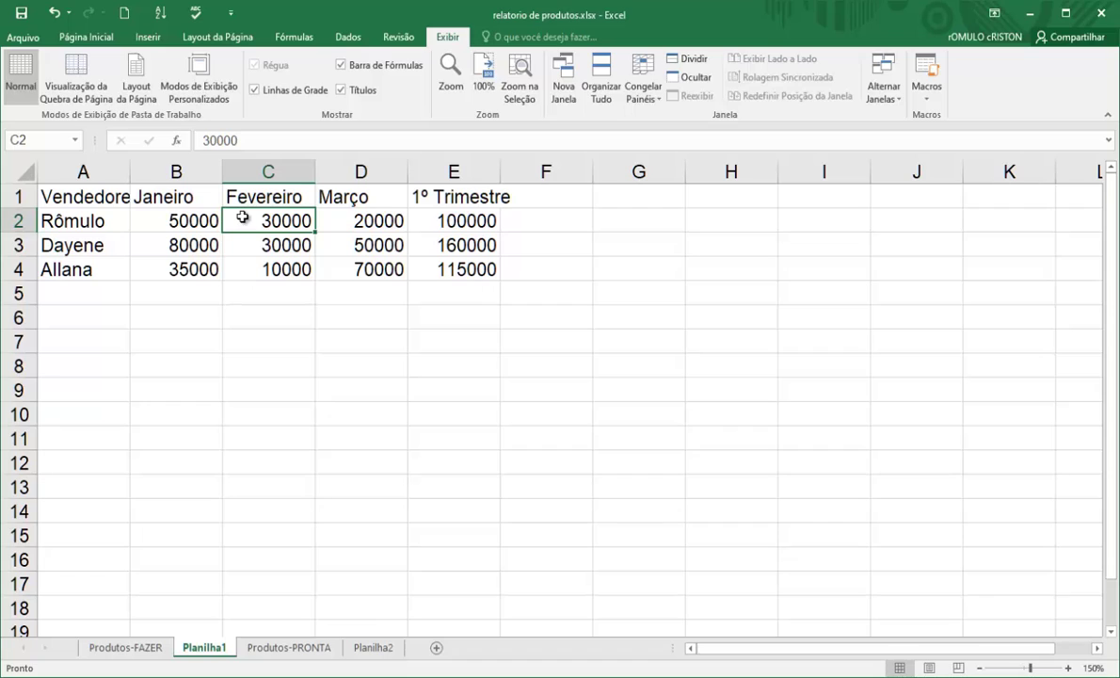
{"action": "type", "text": "35000"}
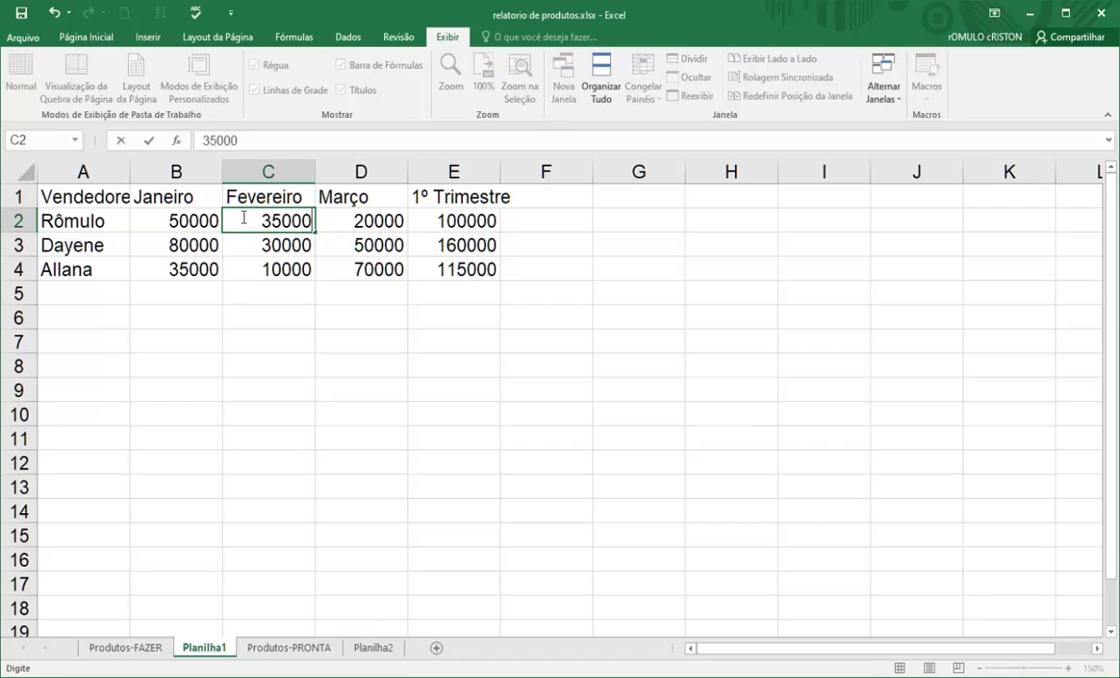
{"action": "key", "text": "Return"}
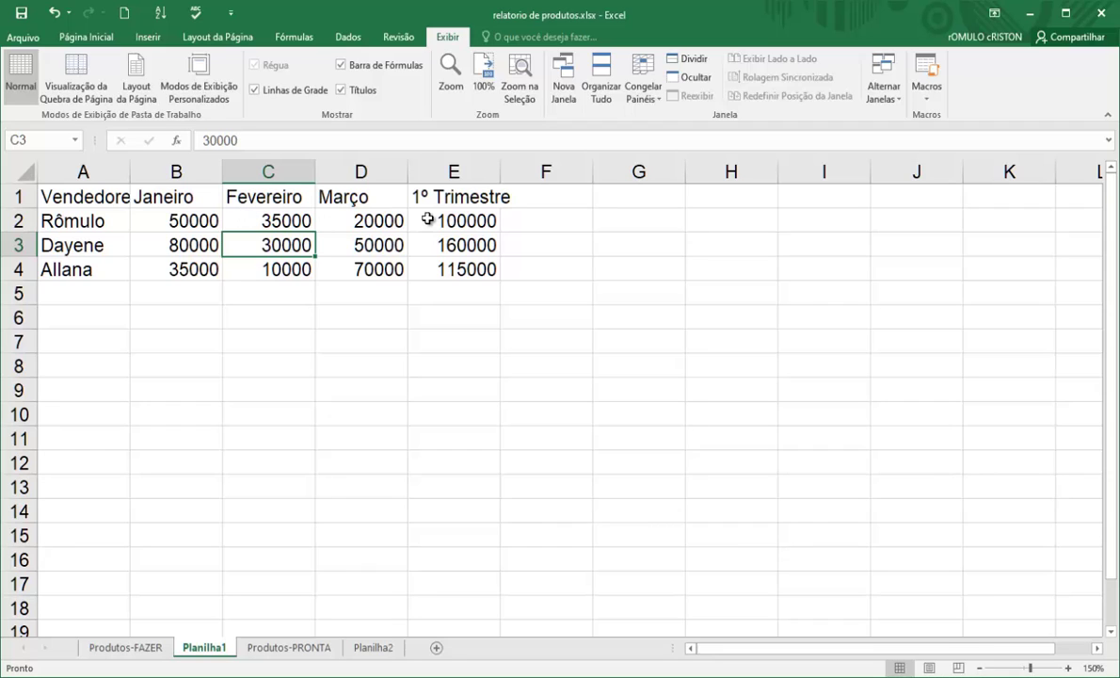
{"action": "left_click", "coordinate": [428, 219]}
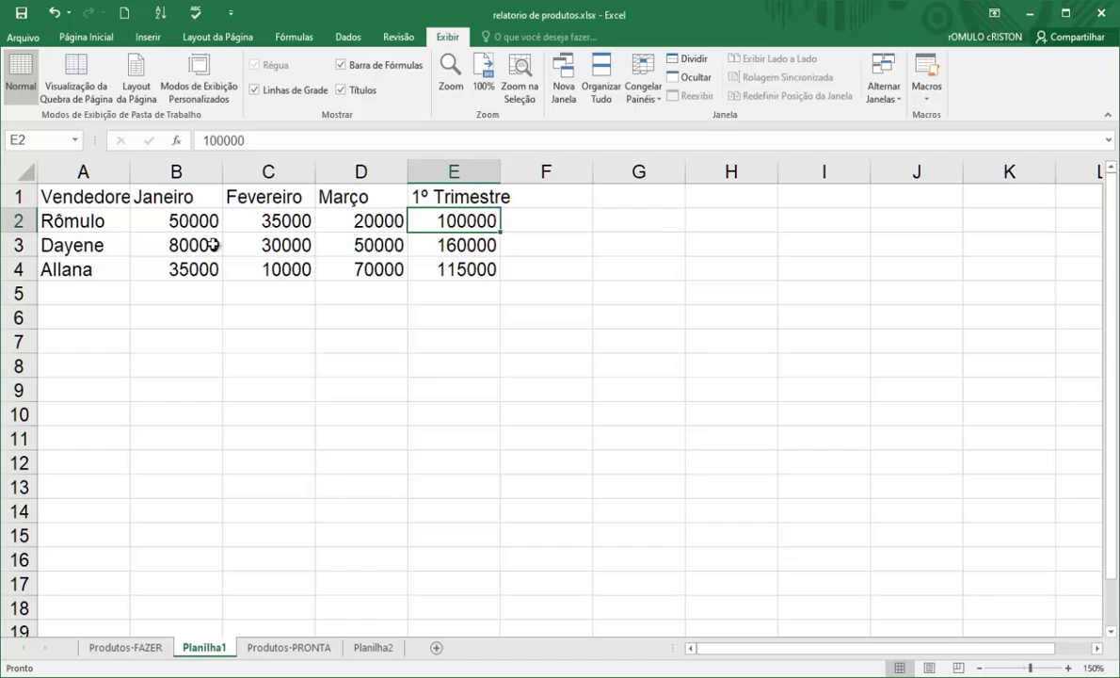
Step: Change the second salesperson's February value in cell C3 to 40000
{"action": "left_click", "coordinate": [249, 245]}
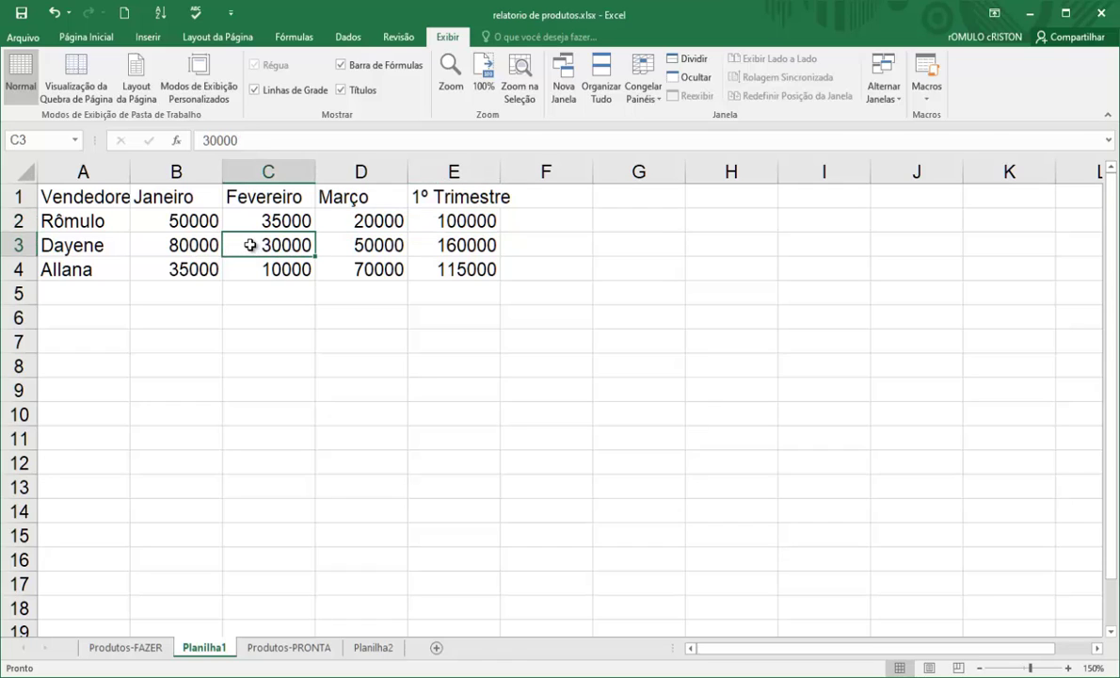
{"action": "type", "text": "40000"}
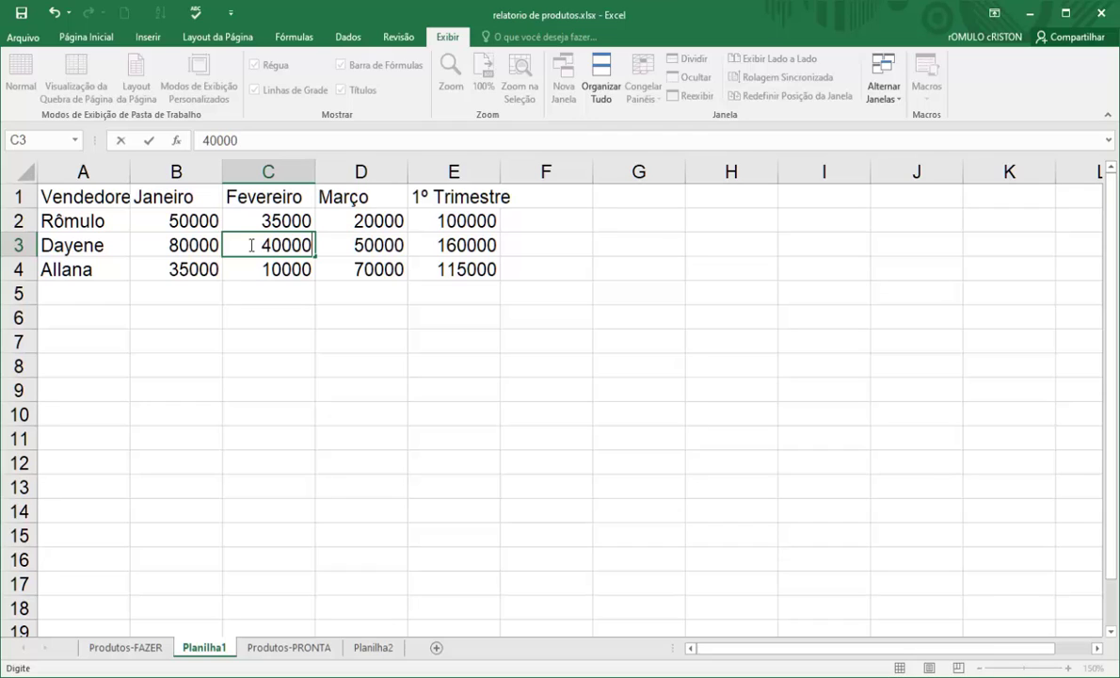
{"action": "key", "text": "Return"}
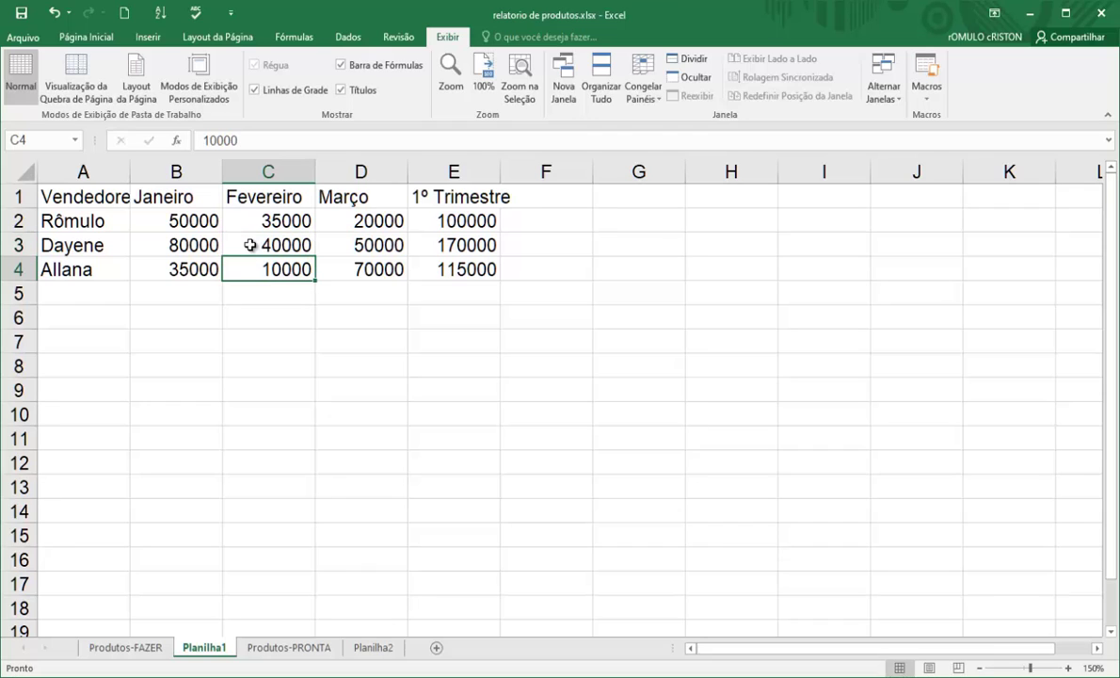
Step: Examine the addition formula in cell E3 and the cells it references, leaving the formula as it is
{"action": "left_click", "coordinate": [429, 244]}
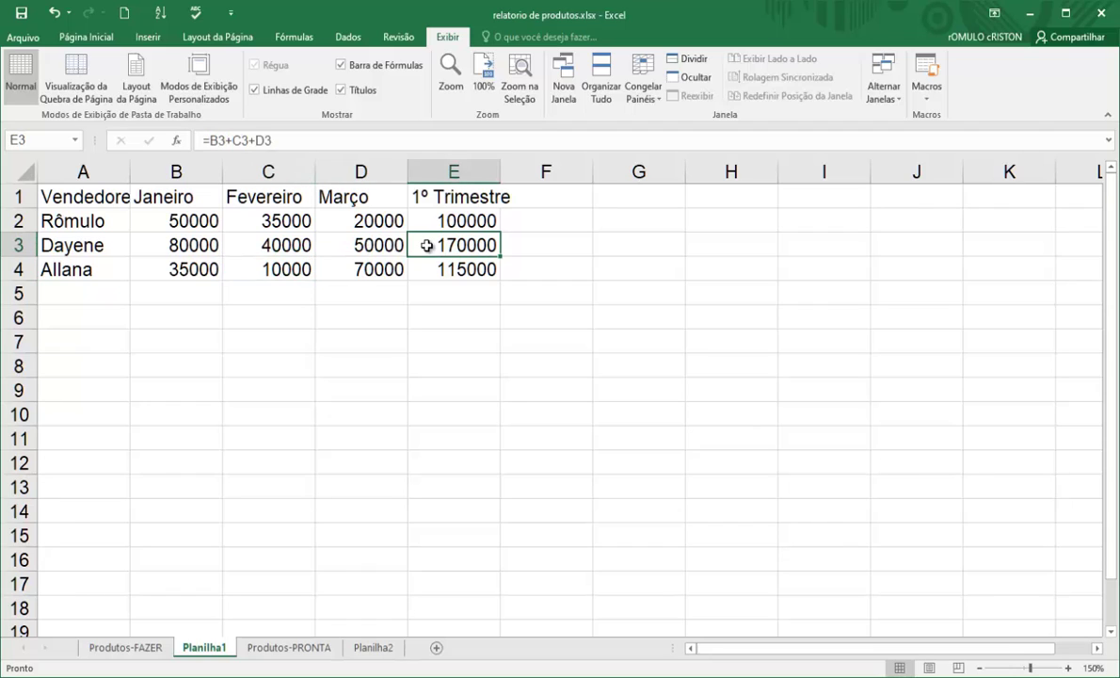
{"action": "double_click", "coordinate": [429, 245]}
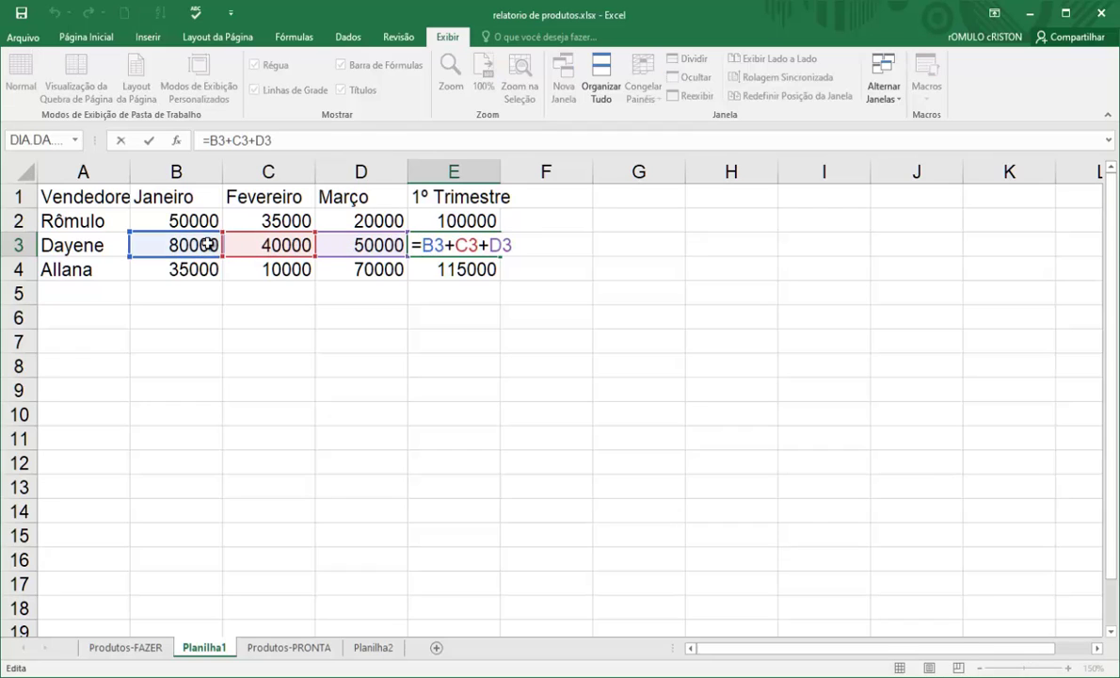
{"action": "left_click_drag", "start_coordinate": [276, 142], "coordinate": [203, 135]}
{"action": "left_click", "coordinate": [290, 144]}
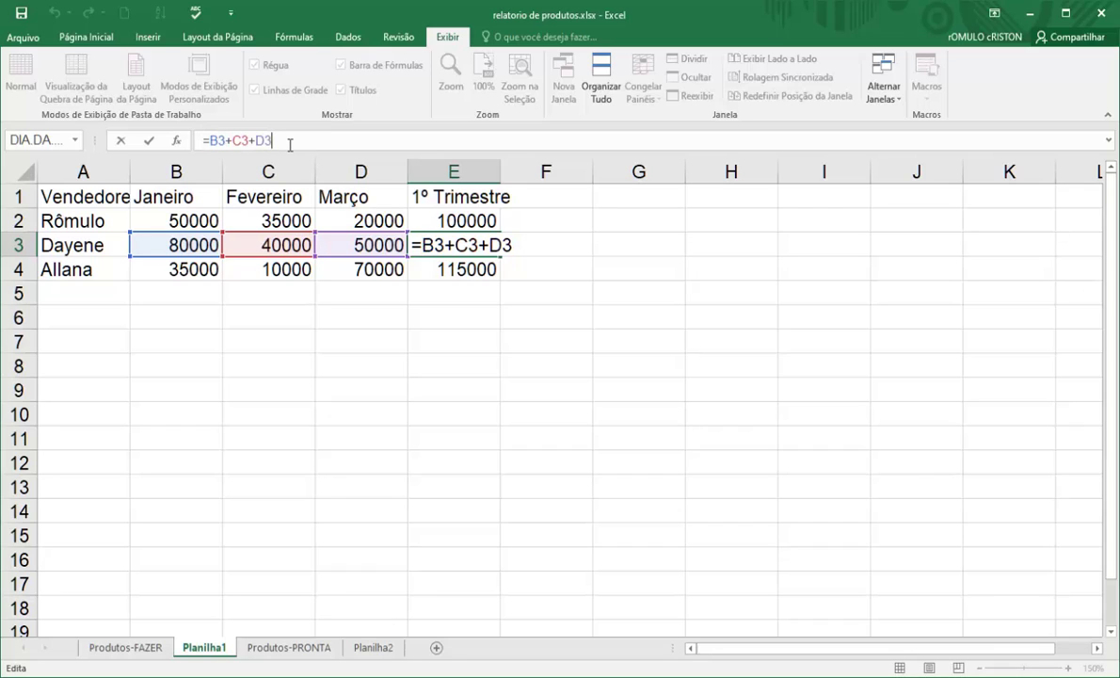
{"action": "key", "text": "Return"}
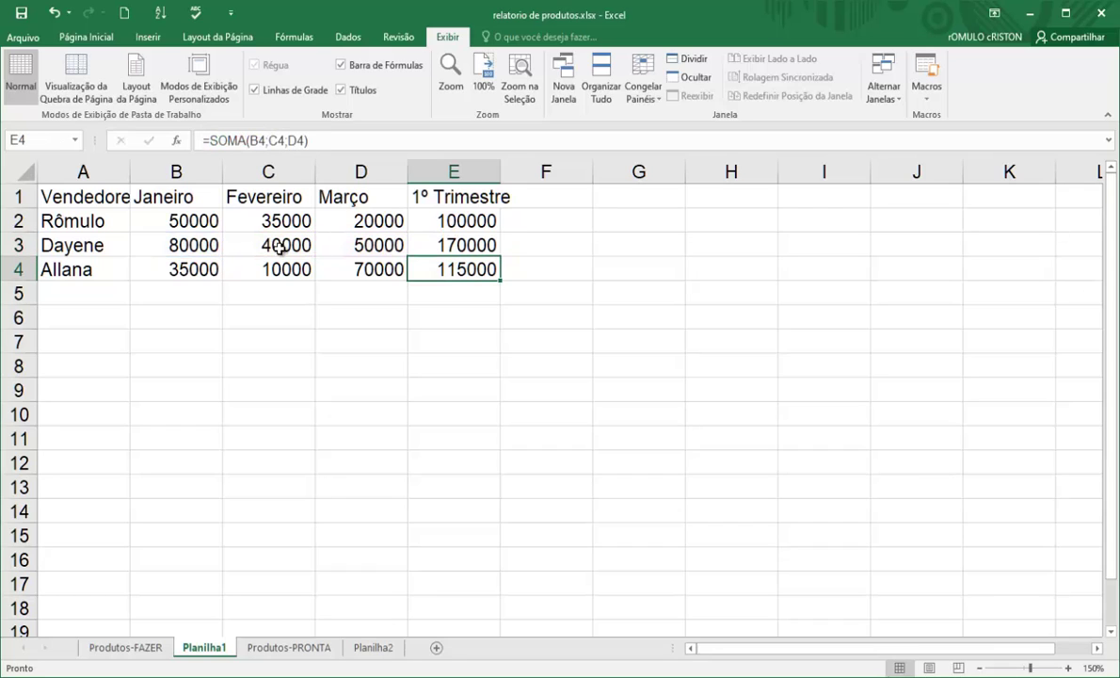
{"action": "left_click", "coordinate": [256, 235]}
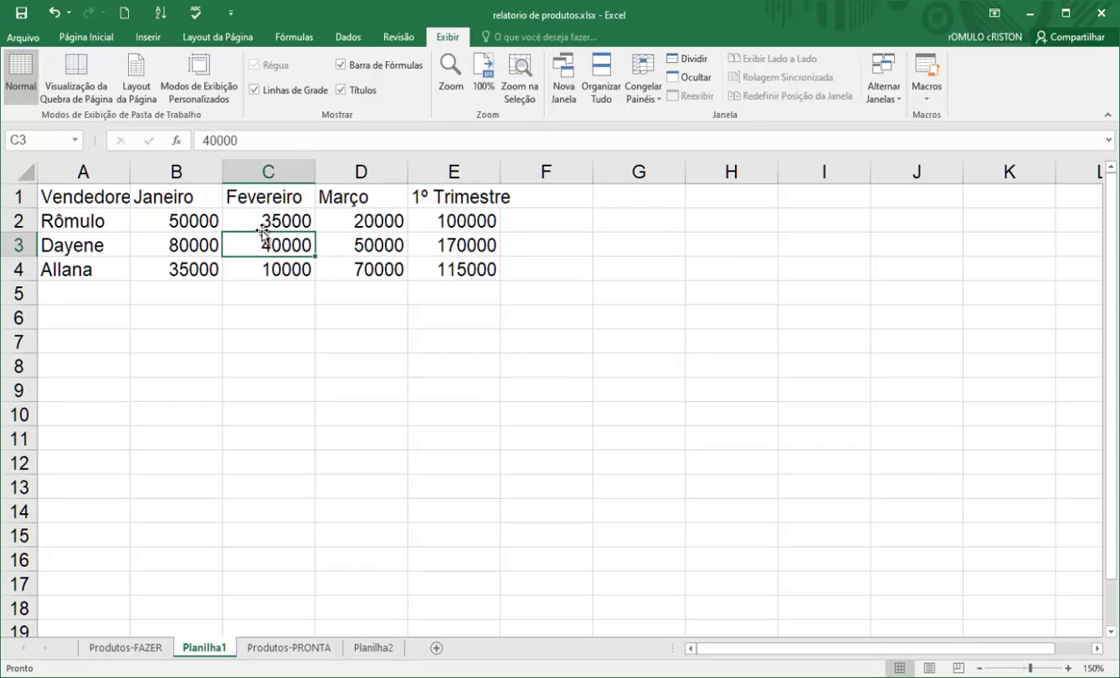
Step: Examine the typed value in cell C3 and the fixed quarter total in cell E2
{"action": "left_click_drag", "start_coordinate": [236, 141], "coordinate": [188, 138]}
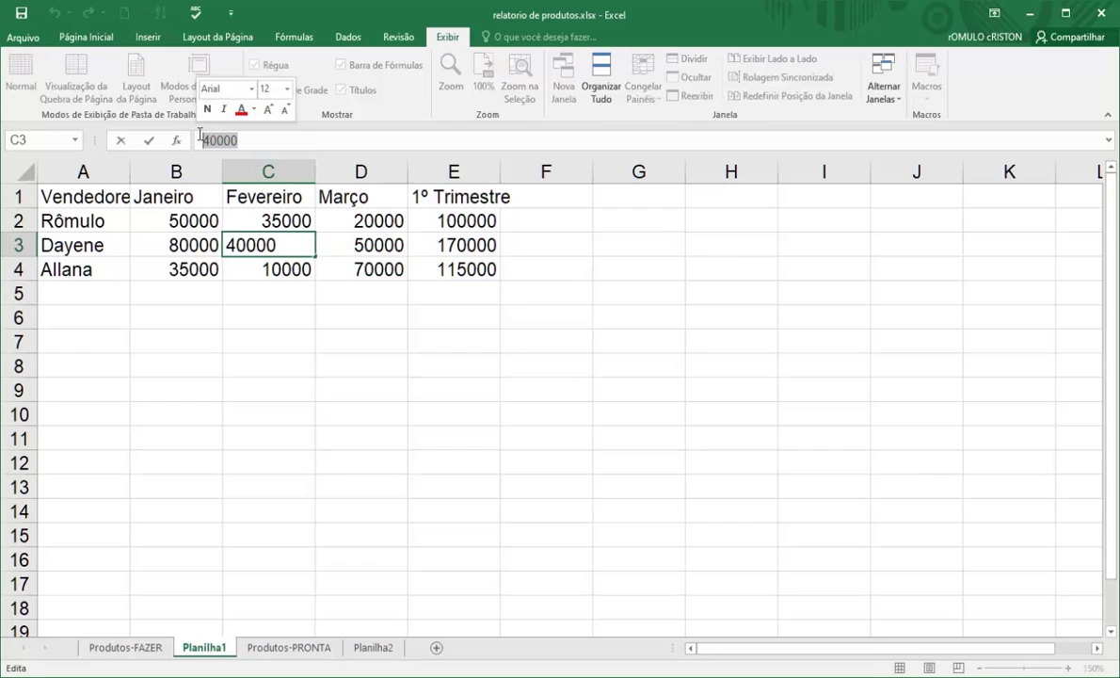
{"action": "key", "text": "Return"}
{"action": "left_click", "coordinate": [433, 219]}
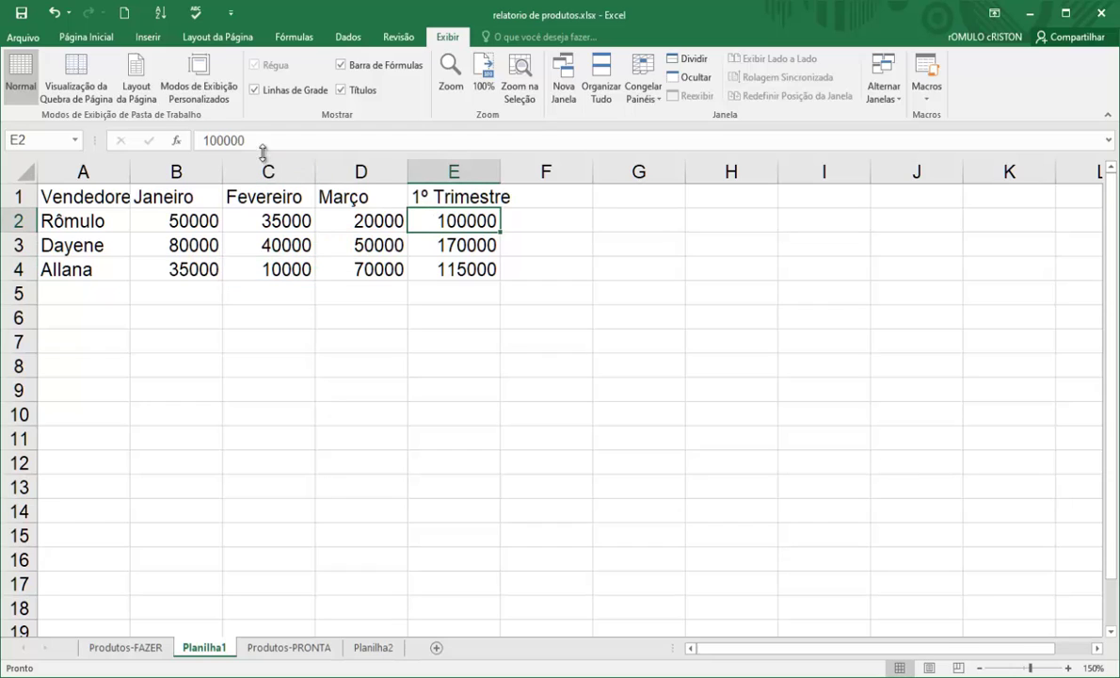
{"action": "left_click_drag", "start_coordinate": [244, 140], "coordinate": [204, 139]}
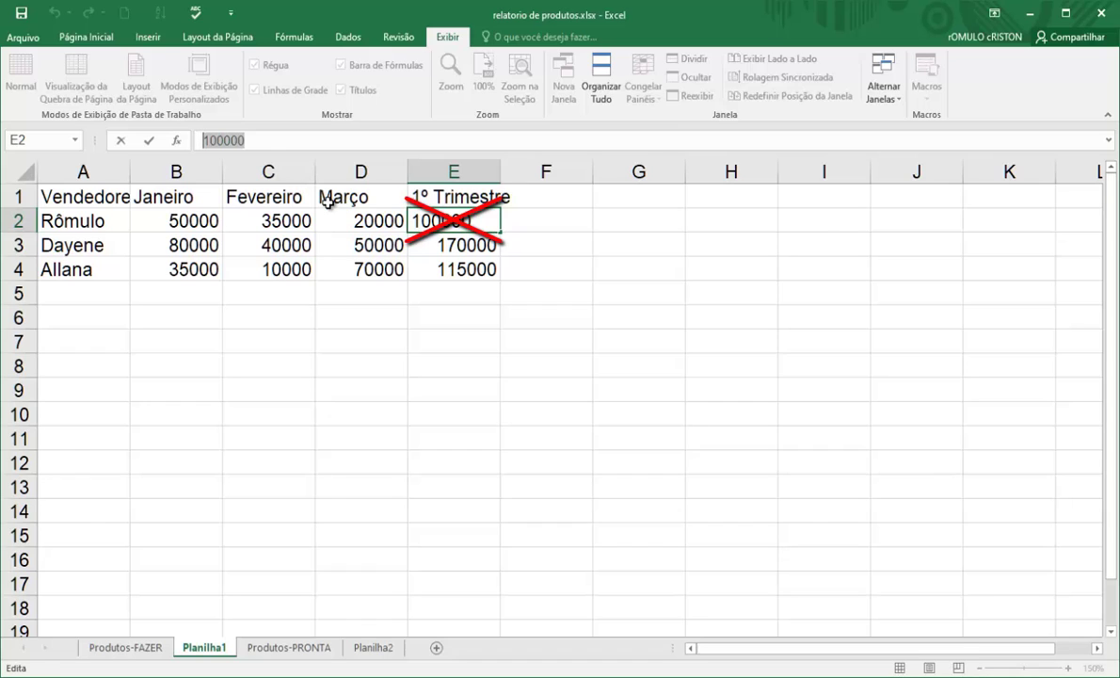
{"action": "key", "text": "Return"}
Step: Clear the fixed quarter total in cell E2 and enter the range formula =SOMA(B2:D2) in its place
{"action": "left_click", "coordinate": [415, 216]}
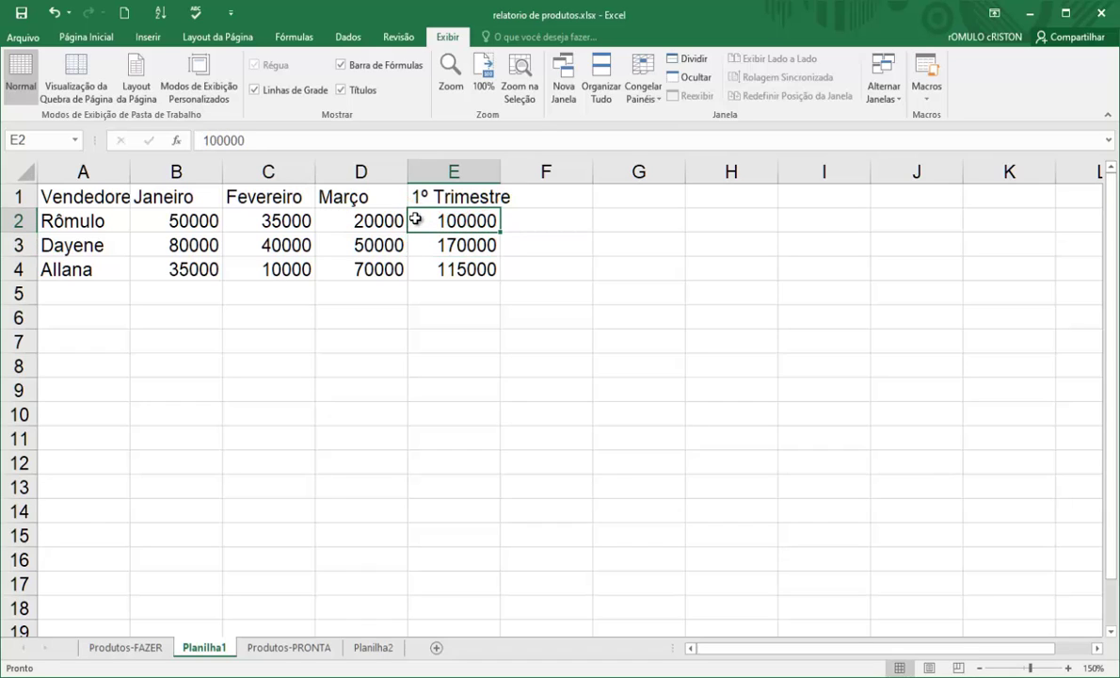
{"action": "key", "text": "Delete"}
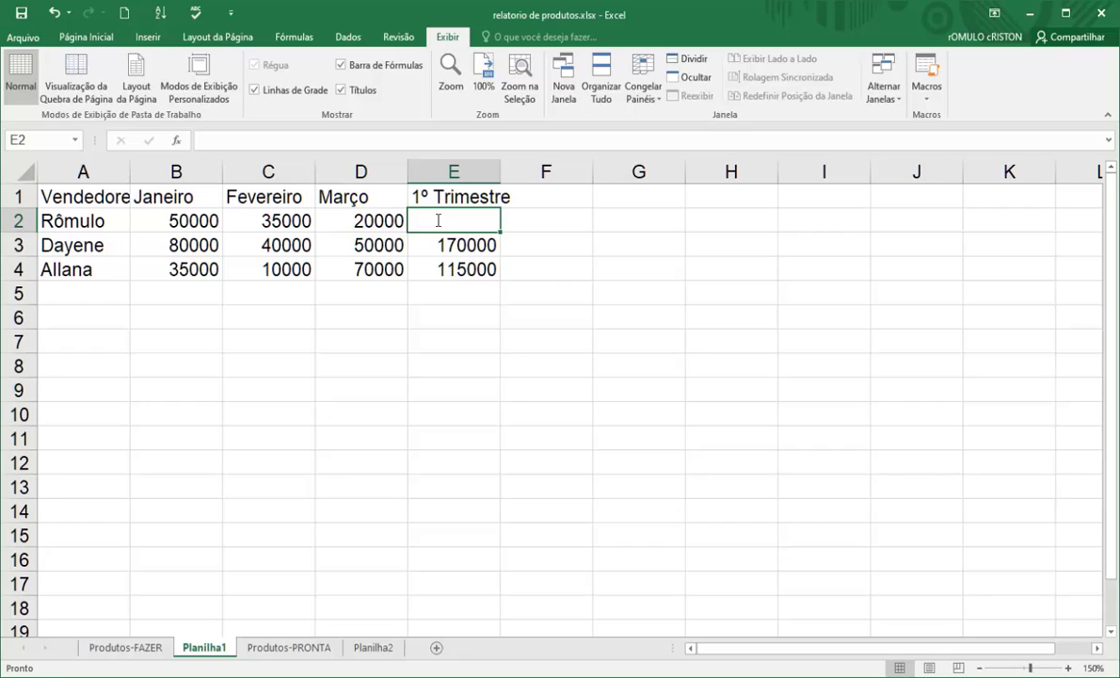
{"action": "type", "text": "="}
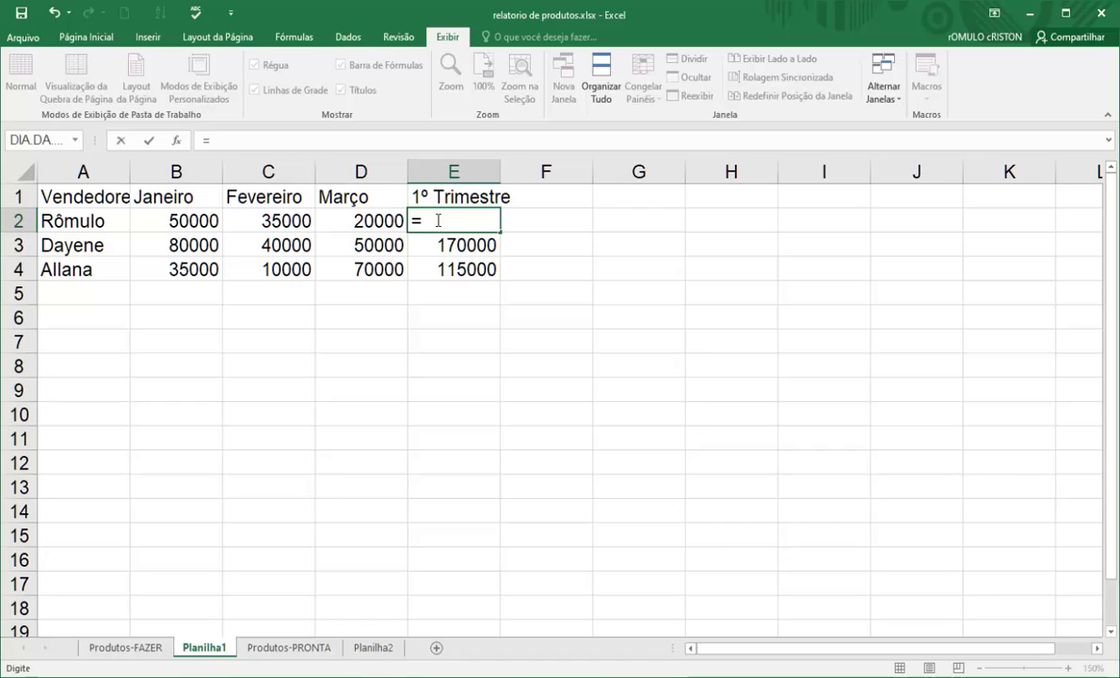
{"action": "type", "text": "soma("}
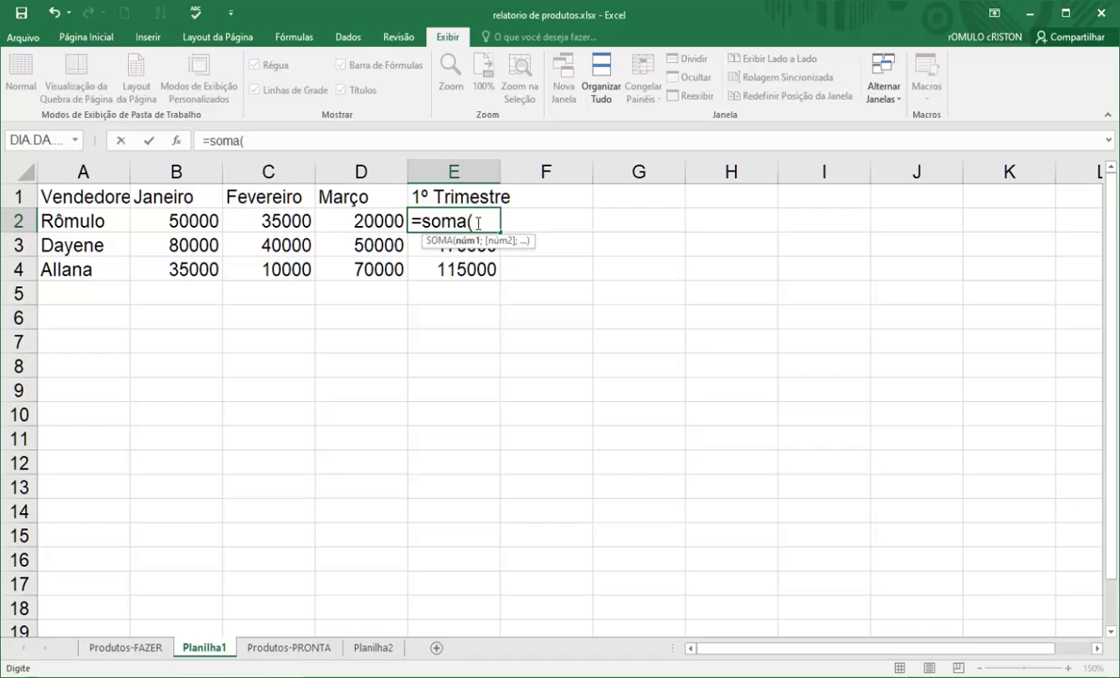
{"action": "left_click", "coordinate": [167, 221]}
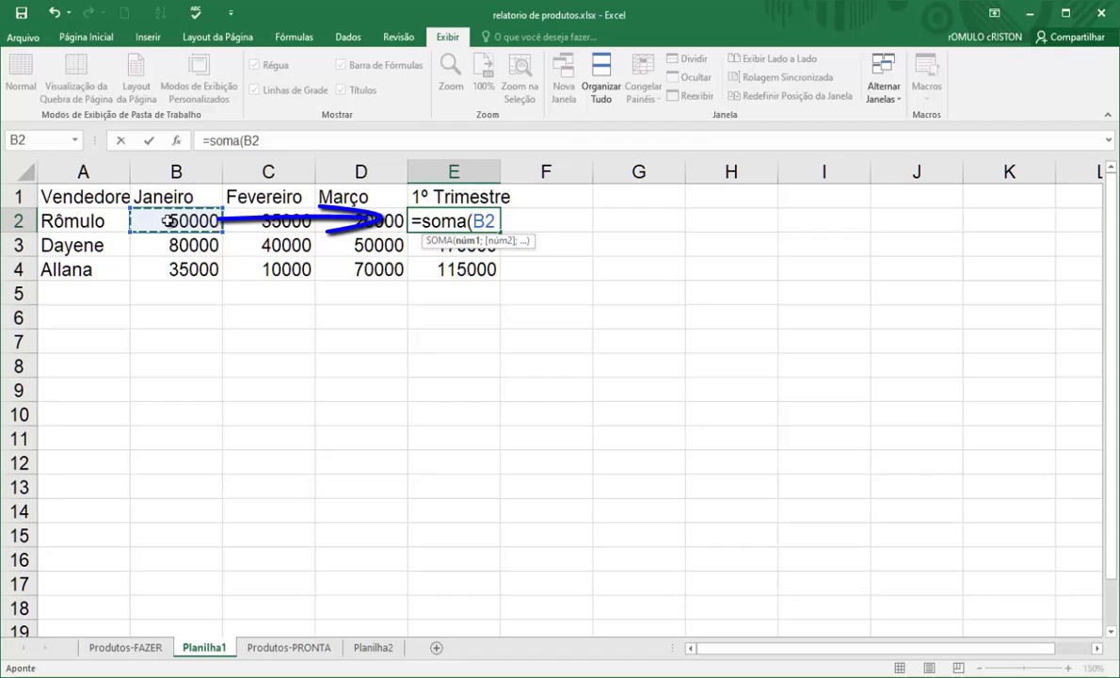
{"action": "left_click_drag", "start_coordinate": [166, 220], "coordinate": [337, 217]}
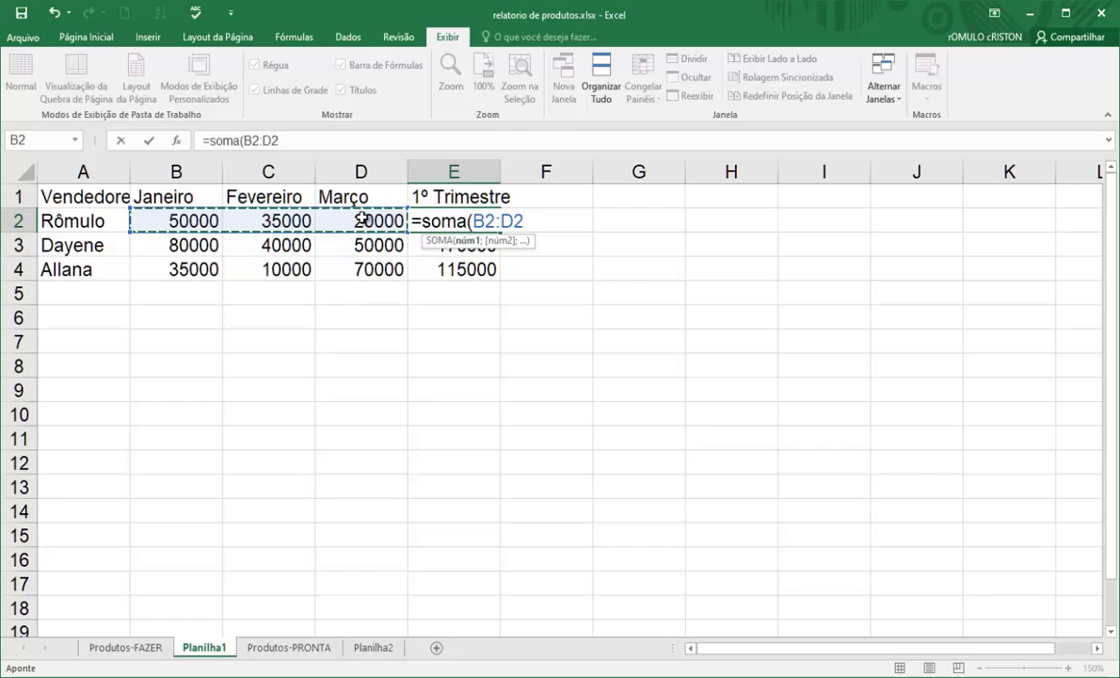
{"action": "type", "text": ")"}
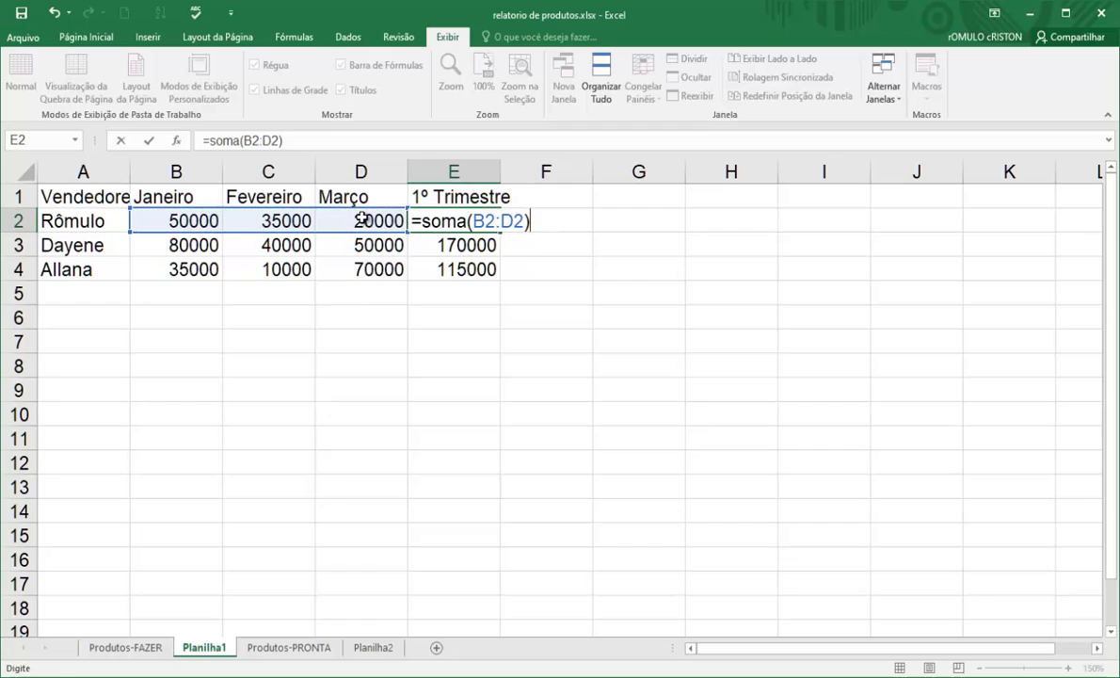
Step: Review the colon-separated range B2:D2 inside the E2 formula and commit the formula
{"action": "left_click", "coordinate": [283, 139]}
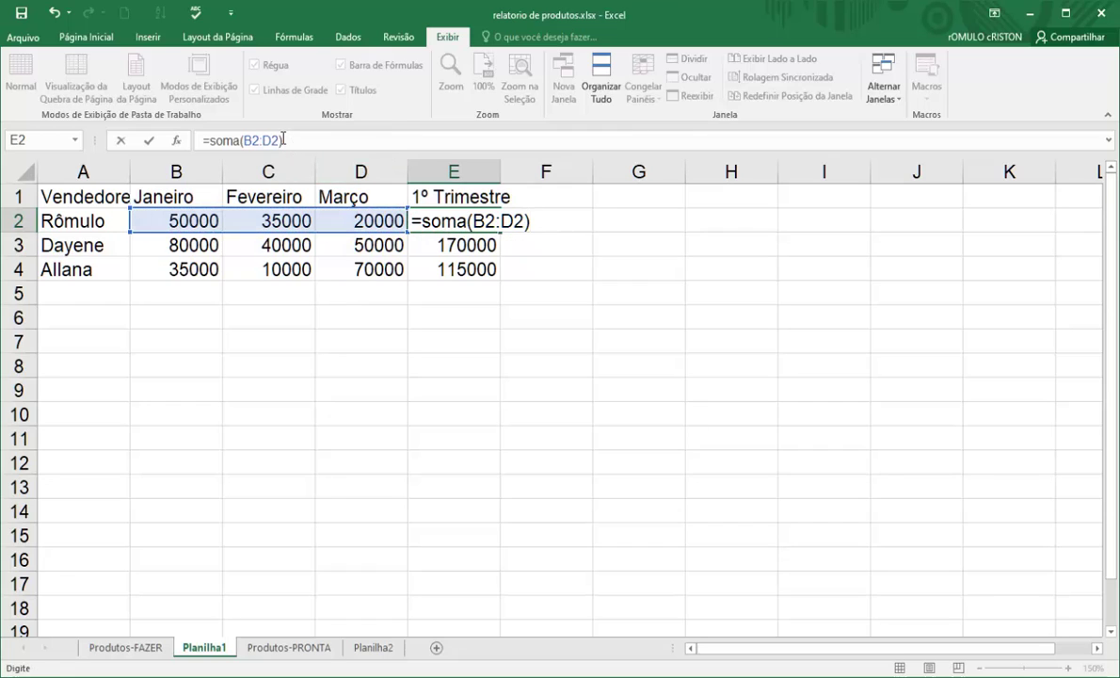
{"action": "left_click", "coordinate": [256, 142]}
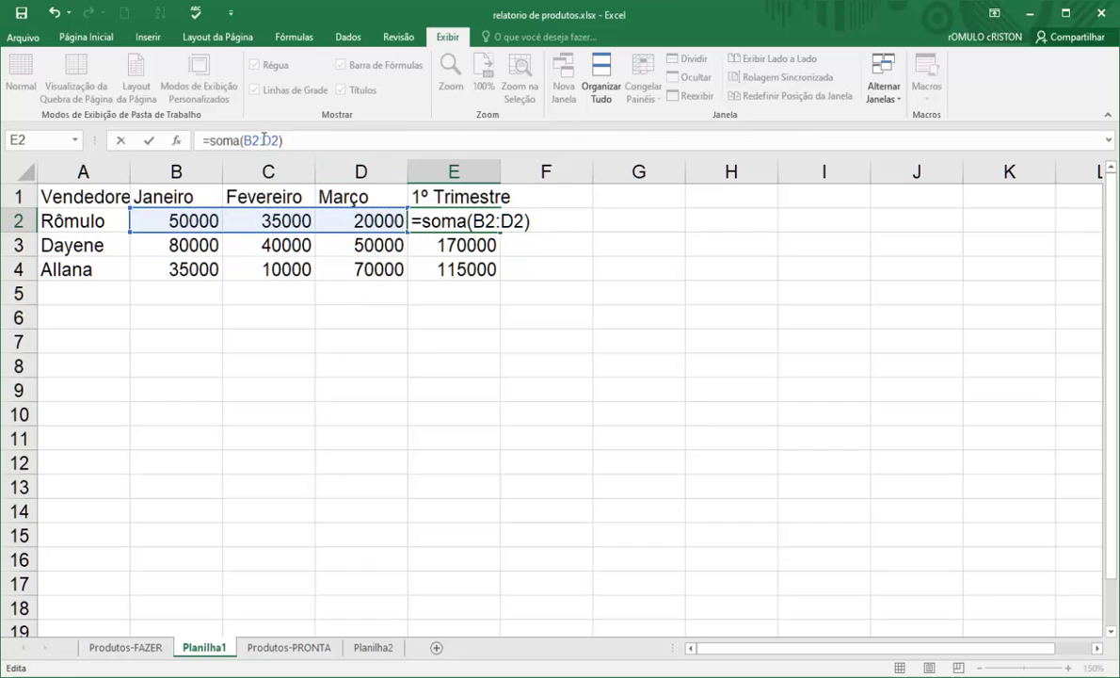
{"action": "left_click", "coordinate": [260, 139]}
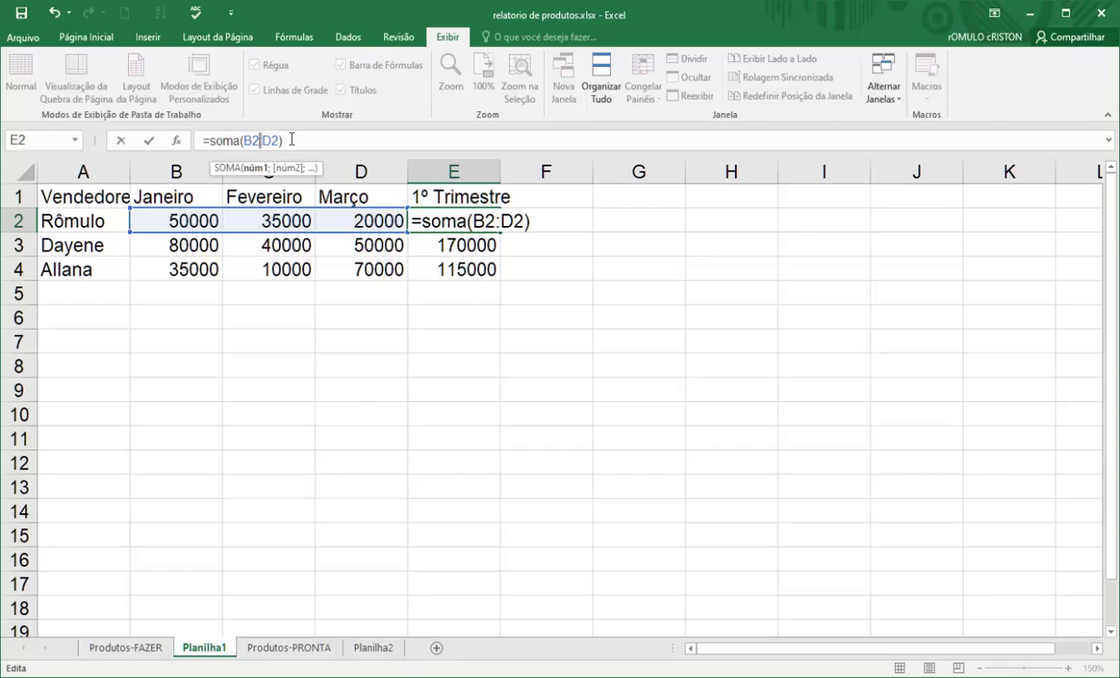
{"action": "left_click", "coordinate": [279, 141]}
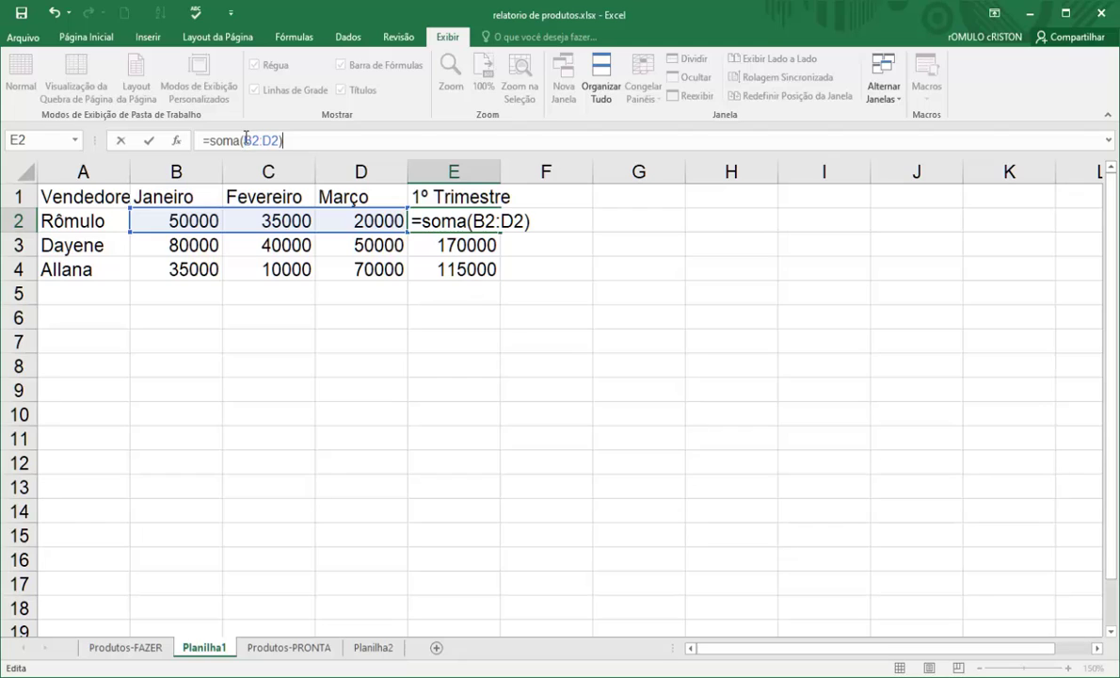
{"action": "left_click", "coordinate": [257, 141]}
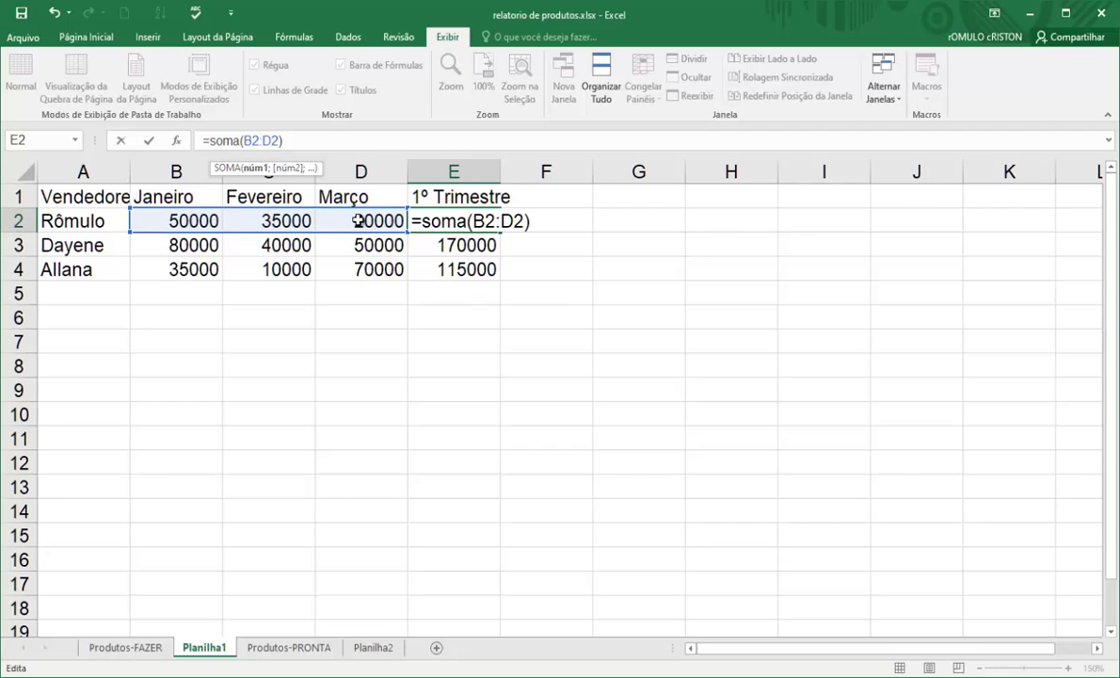
{"action": "key", "text": "Return"}
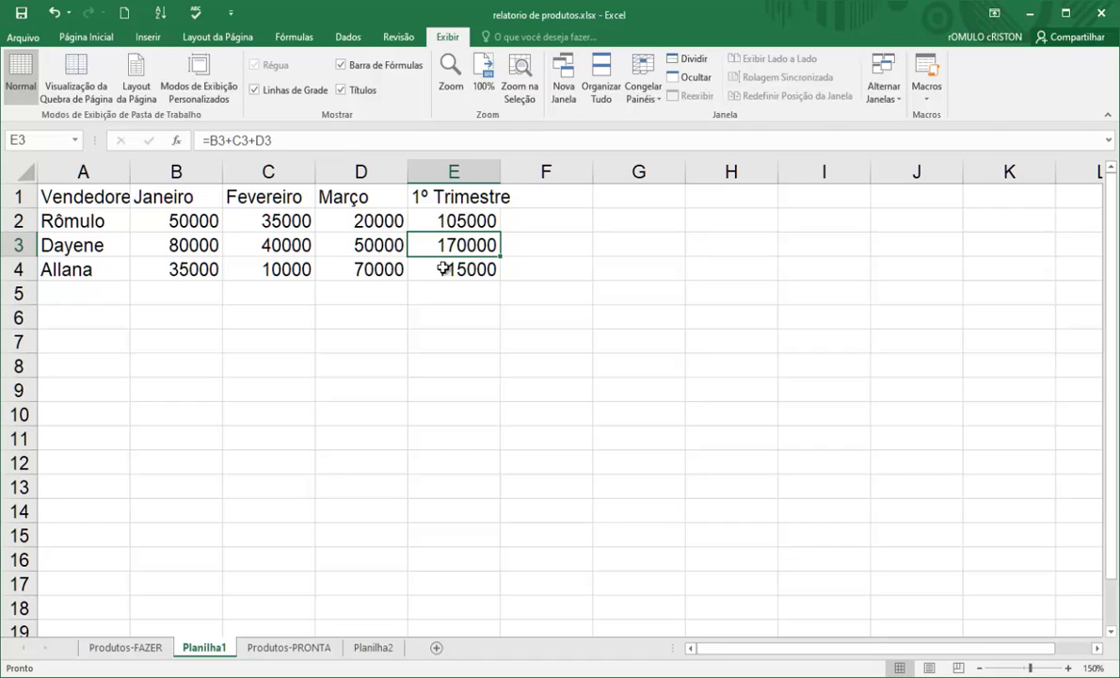
Step: Change the first salesperson's March value in cell D2 to 30000
{"action": "left_click", "coordinate": [339, 220]}
{"action": "type", "text": "30000"}
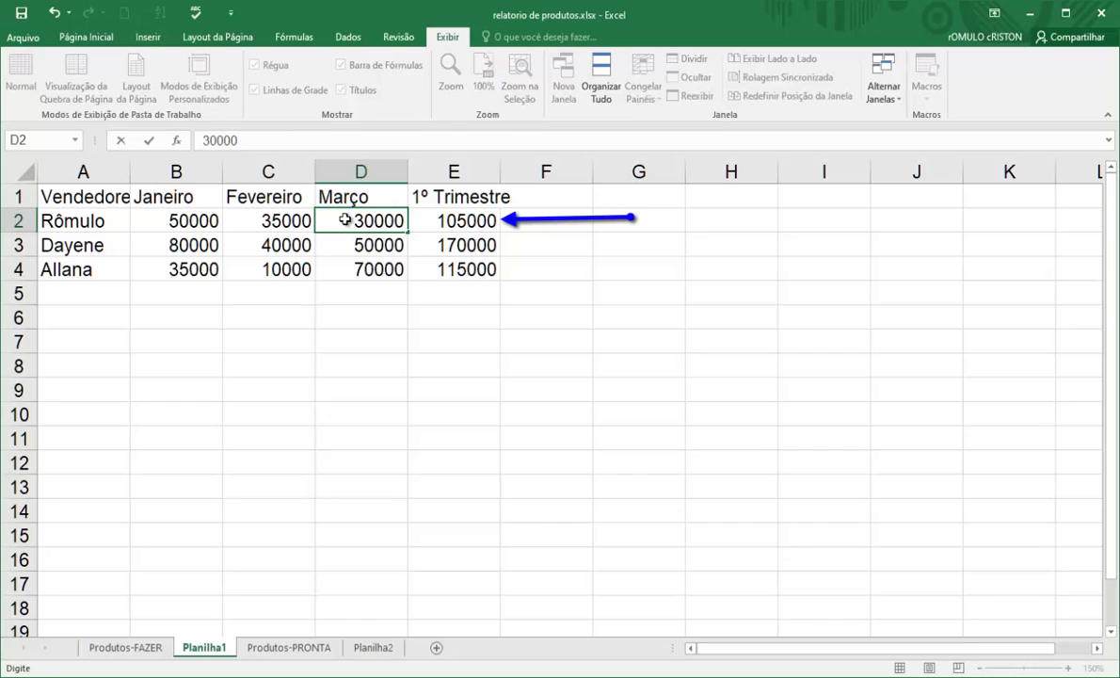
{"action": "key", "text": "Return"}
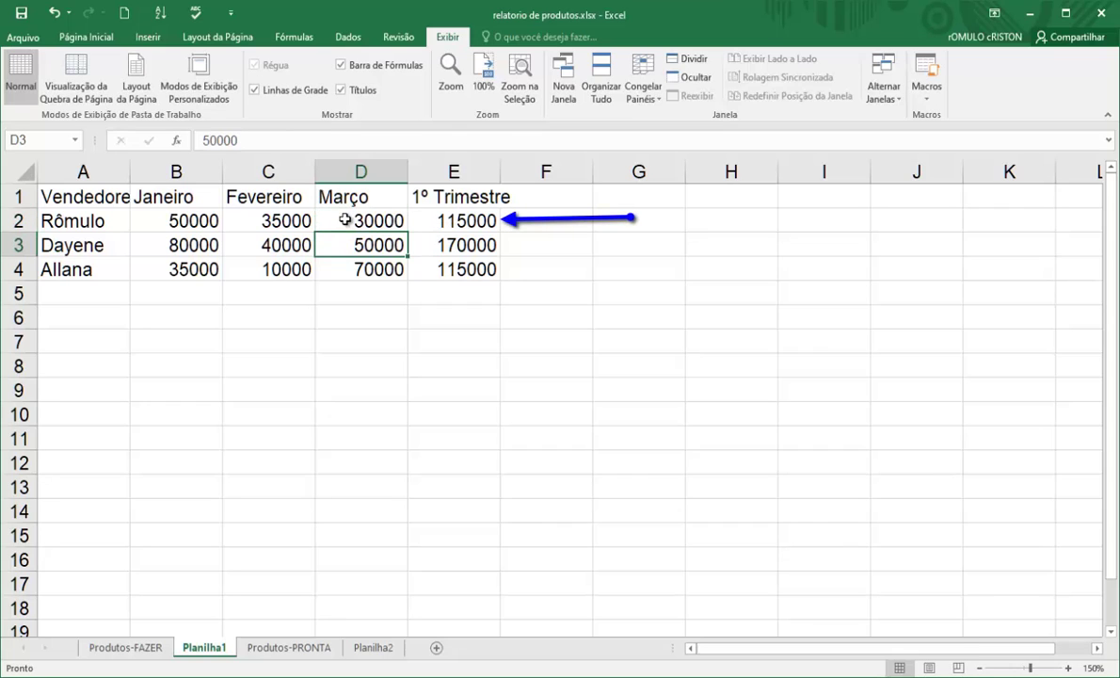
Step: Compare the quarter-total formulas of the three salespeople in cells E2, E3 and E4
{"action": "left_click", "coordinate": [433, 220]}
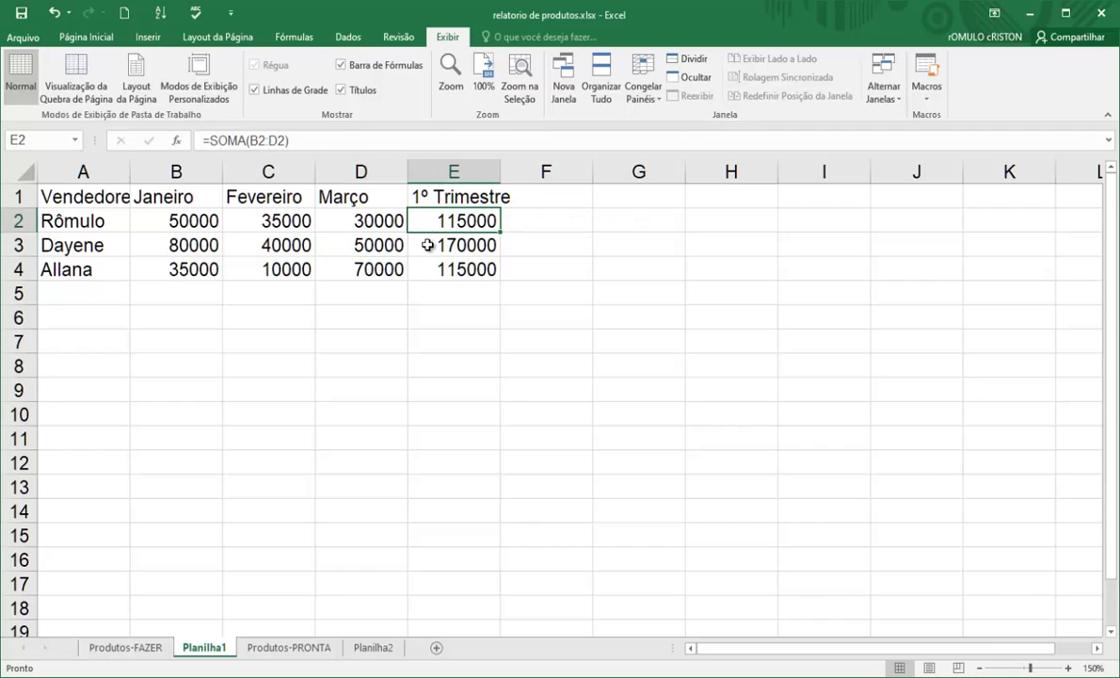
{"action": "left_click", "coordinate": [431, 245]}
{"action": "left_click", "coordinate": [431, 268]}
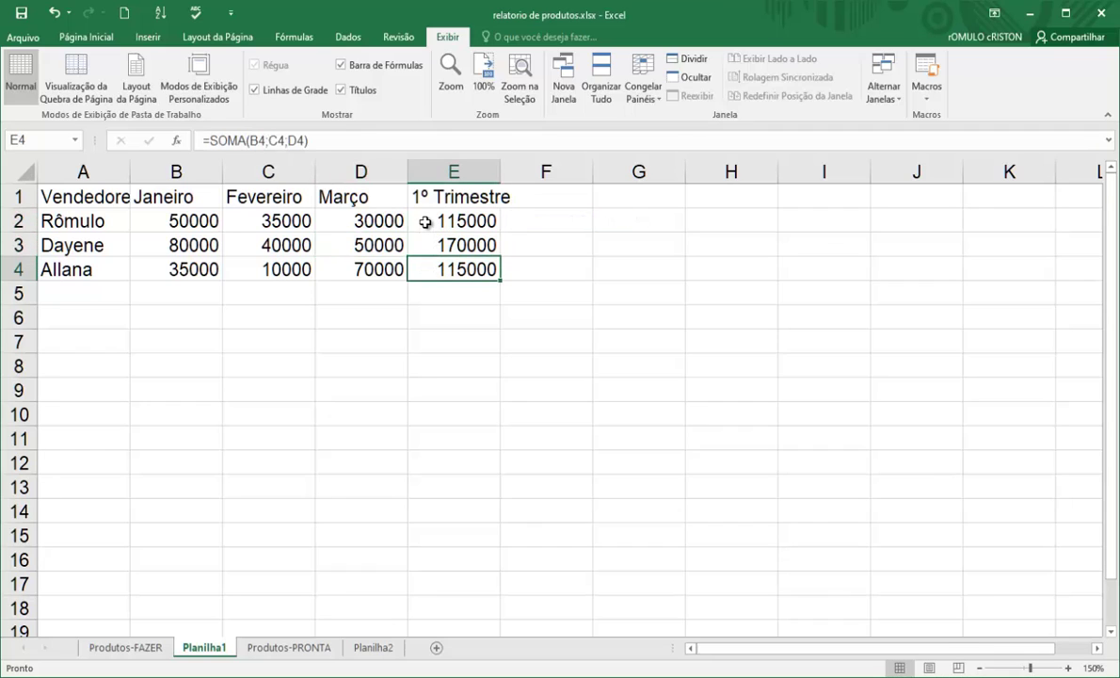
{"action": "left_click", "coordinate": [423, 221]}
{"action": "left_click", "coordinate": [427, 245]}
{"action": "left_click", "coordinate": [431, 269]}
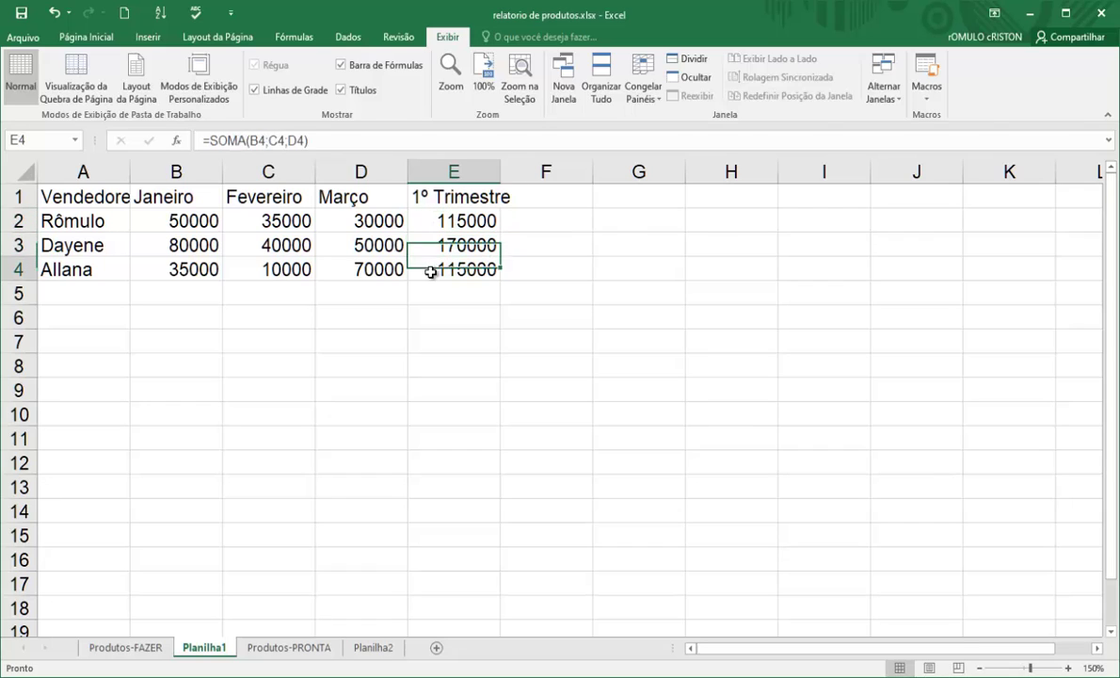
{"action": "left_click", "coordinate": [428, 219]}
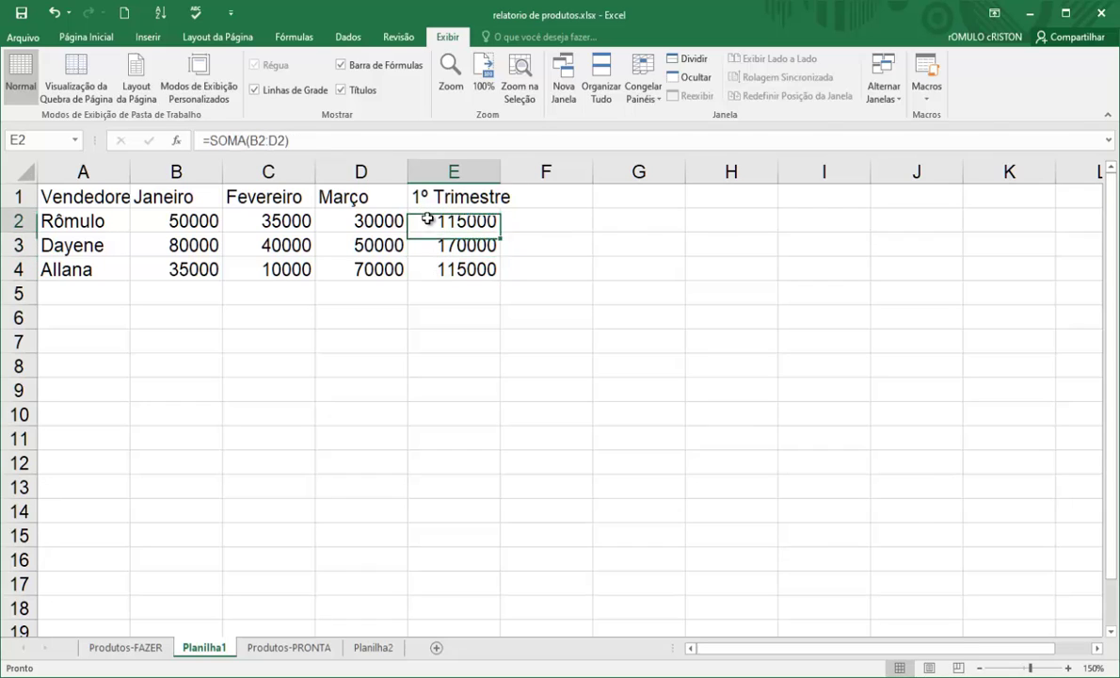
Step: Examine the range reference in the E2 formula and the plus-sign addition in the E3 formula
{"action": "double_click", "coordinate": [427, 219]}
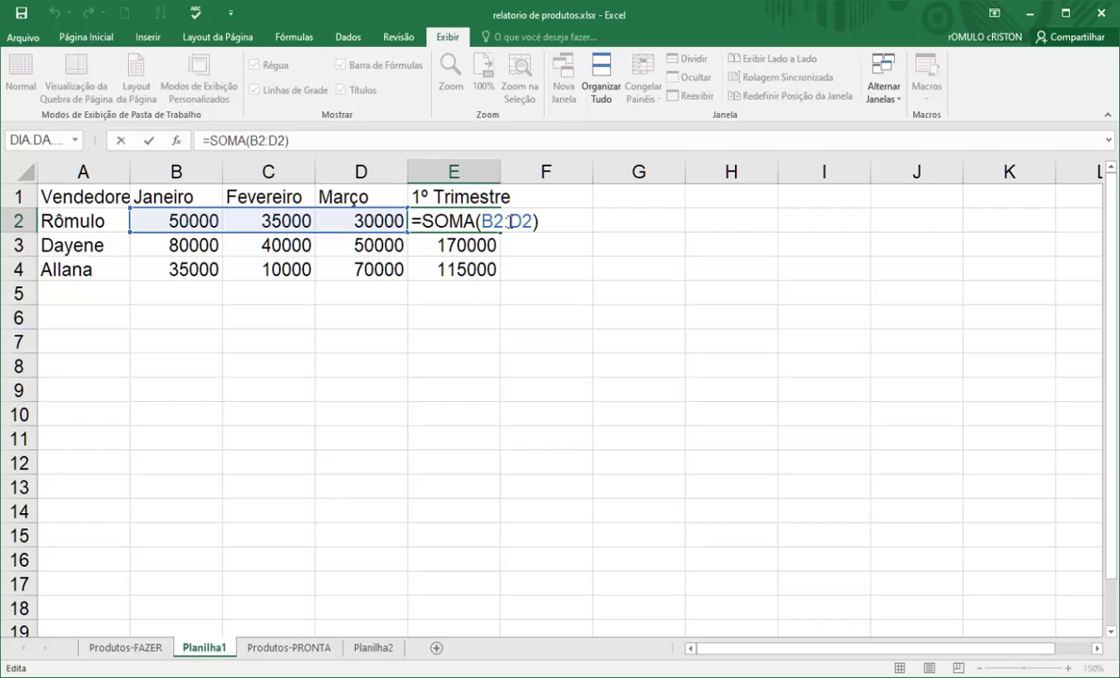
{"action": "left_click", "coordinate": [506, 220]}
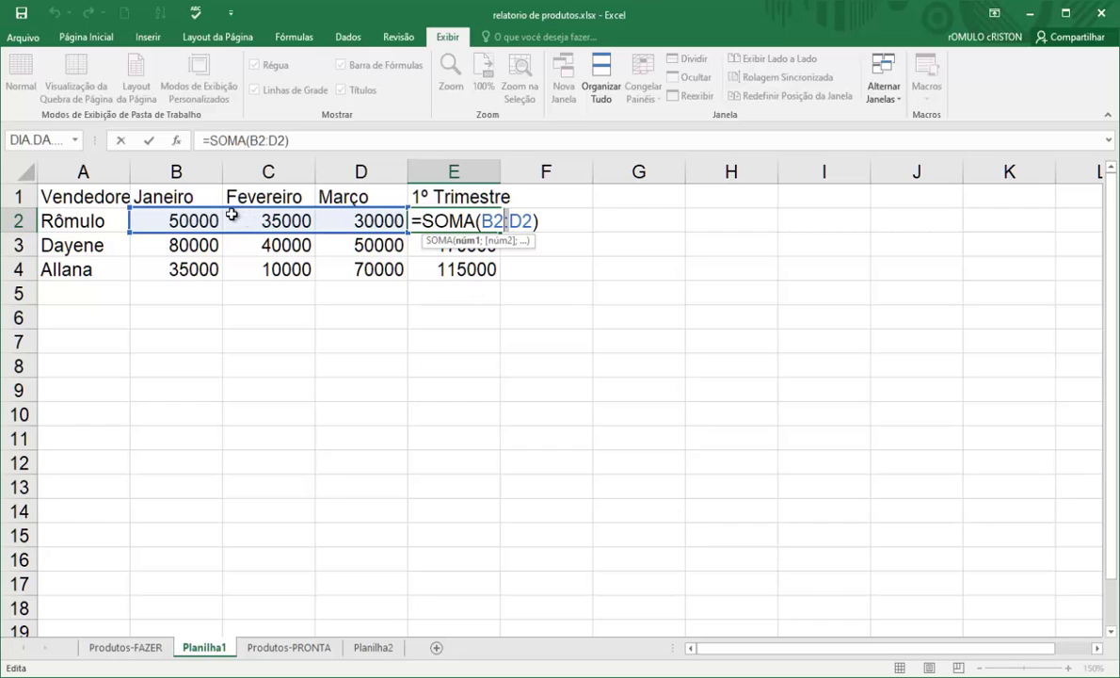
{"action": "key", "text": "Return"}
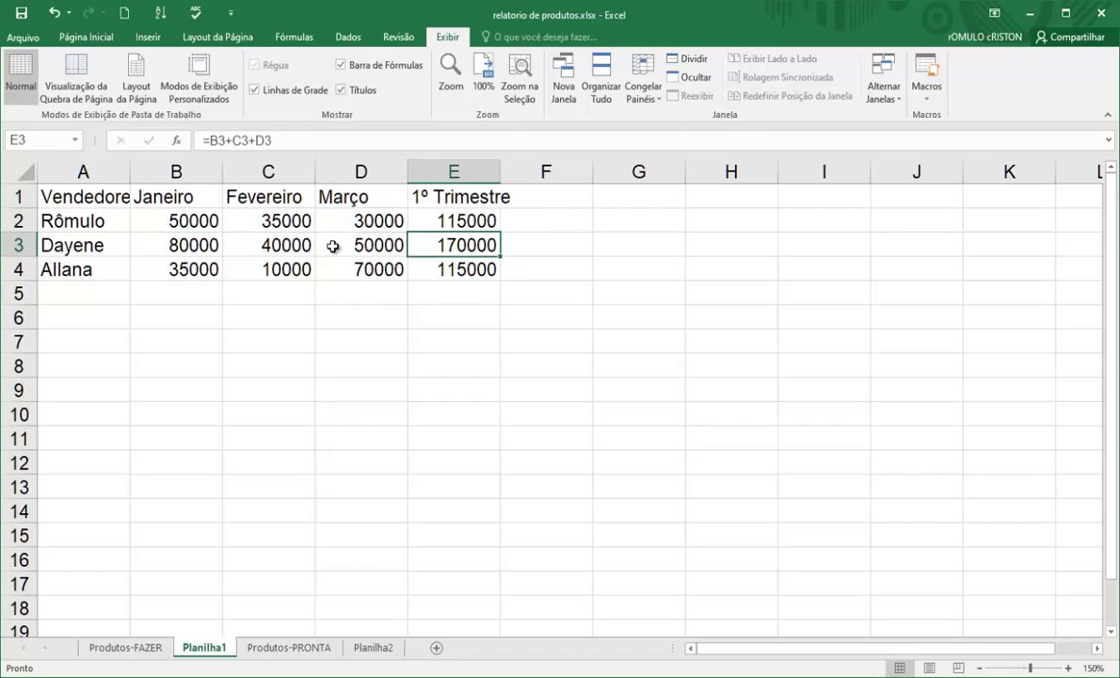
{"action": "double_click", "coordinate": [430, 243]}
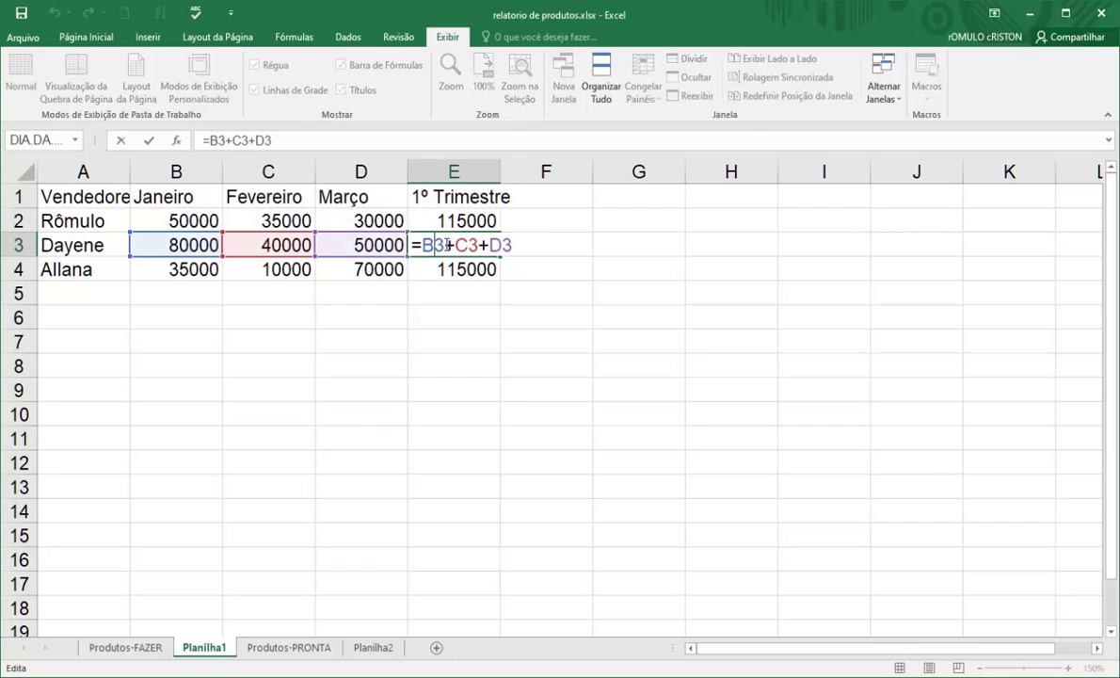
{"action": "left_click", "coordinate": [489, 249]}
{"action": "key", "text": "Return"}
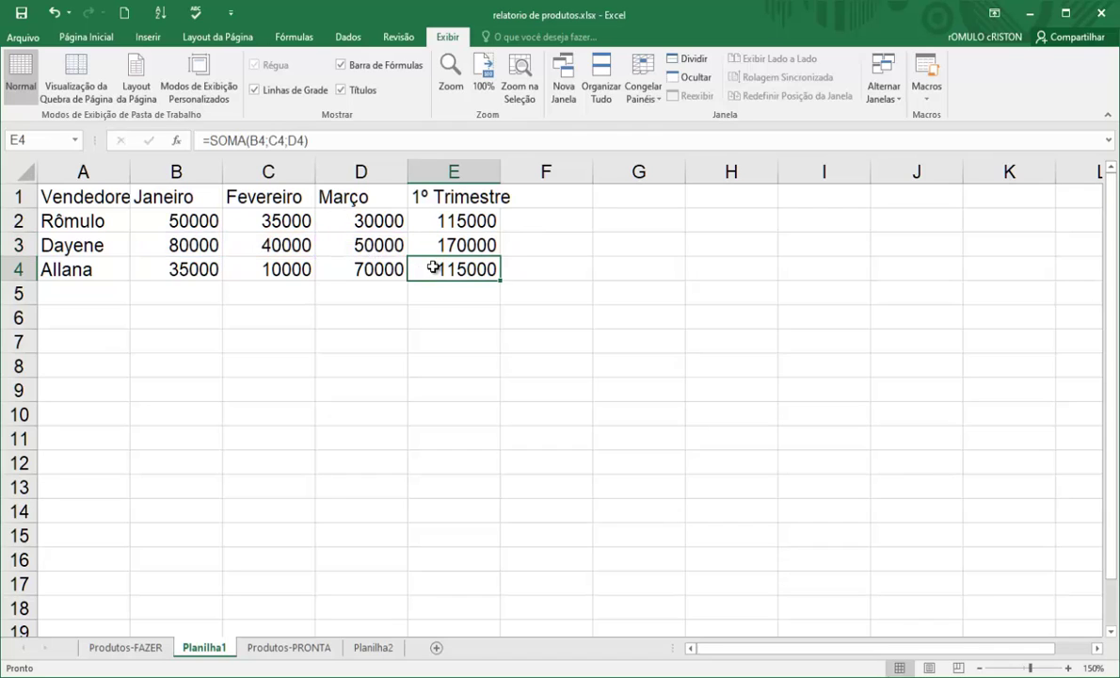
Step: Examine the SOMA function name and its separate arguments B4, C4 and D4 in the E4 formula
{"action": "double_click", "coordinate": [437, 269]}
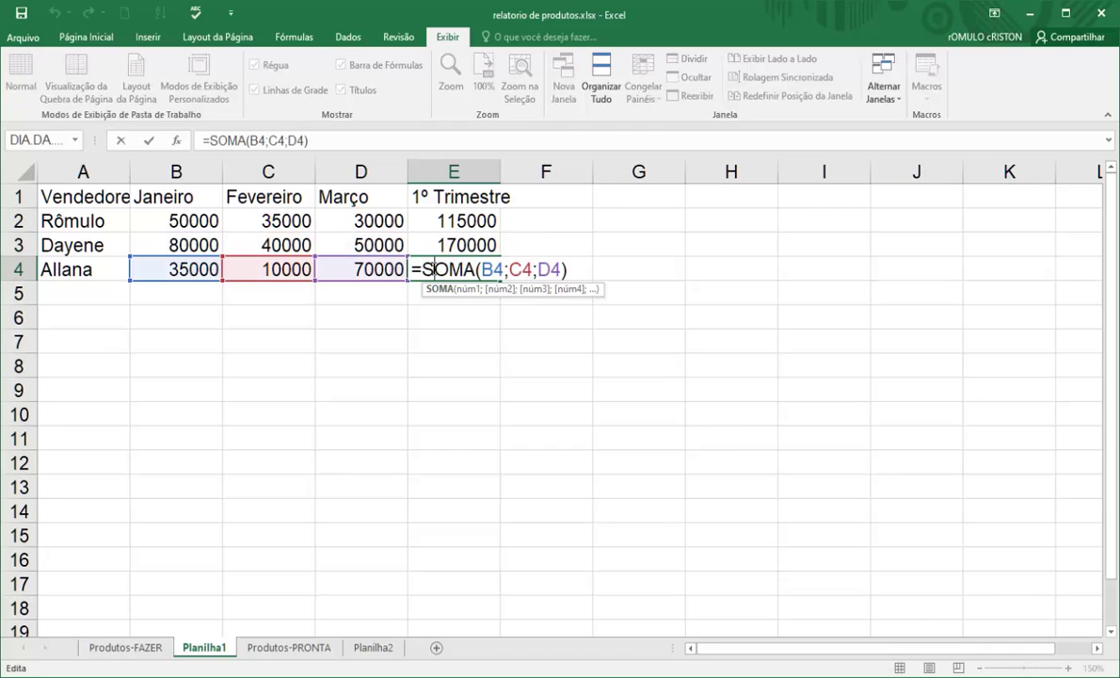
{"action": "left_click", "coordinate": [505, 270]}
{"action": "left_click_drag", "start_coordinate": [475, 270], "coordinate": [423, 268]}
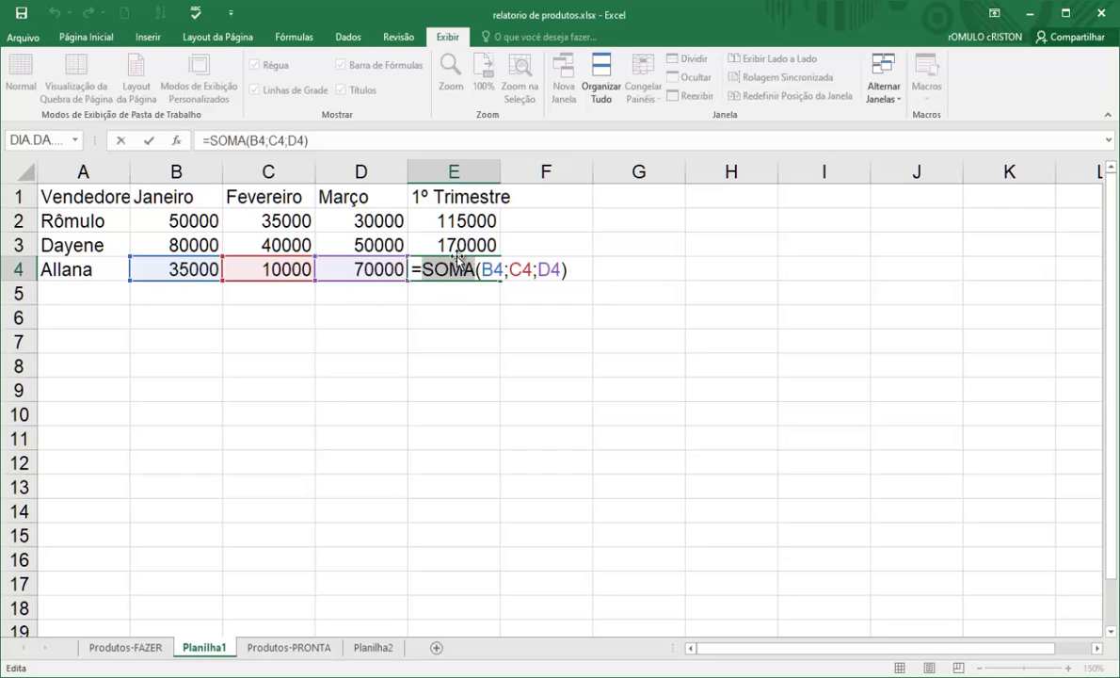
{"action": "left_click", "coordinate": [491, 270]}
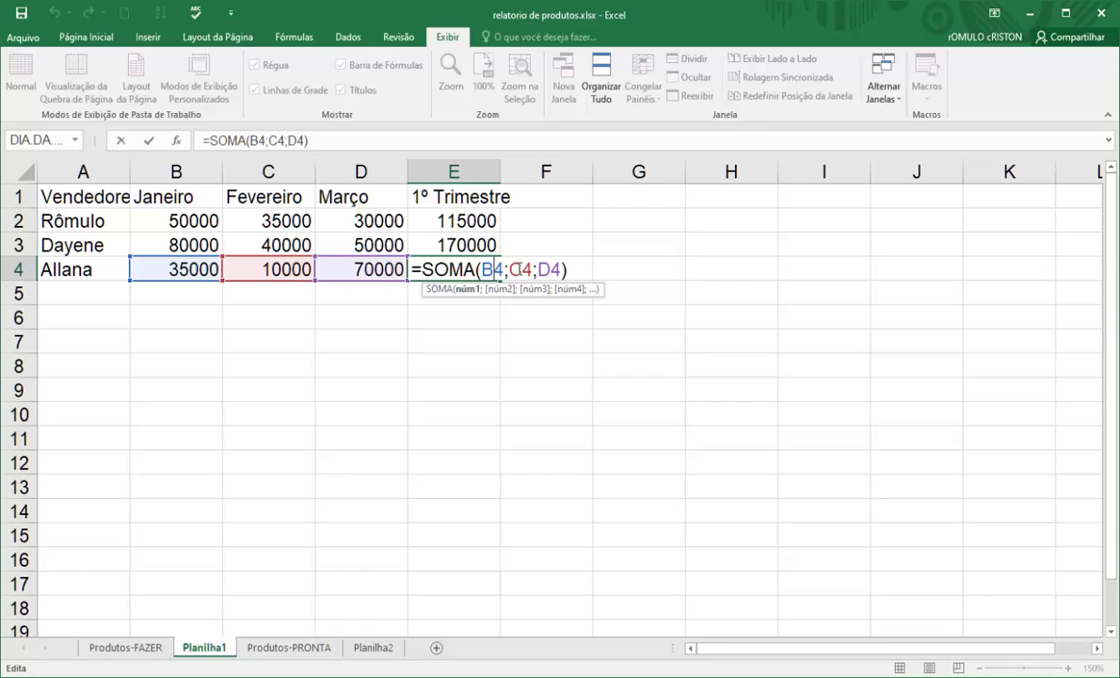
{"action": "left_click", "coordinate": [513, 270]}
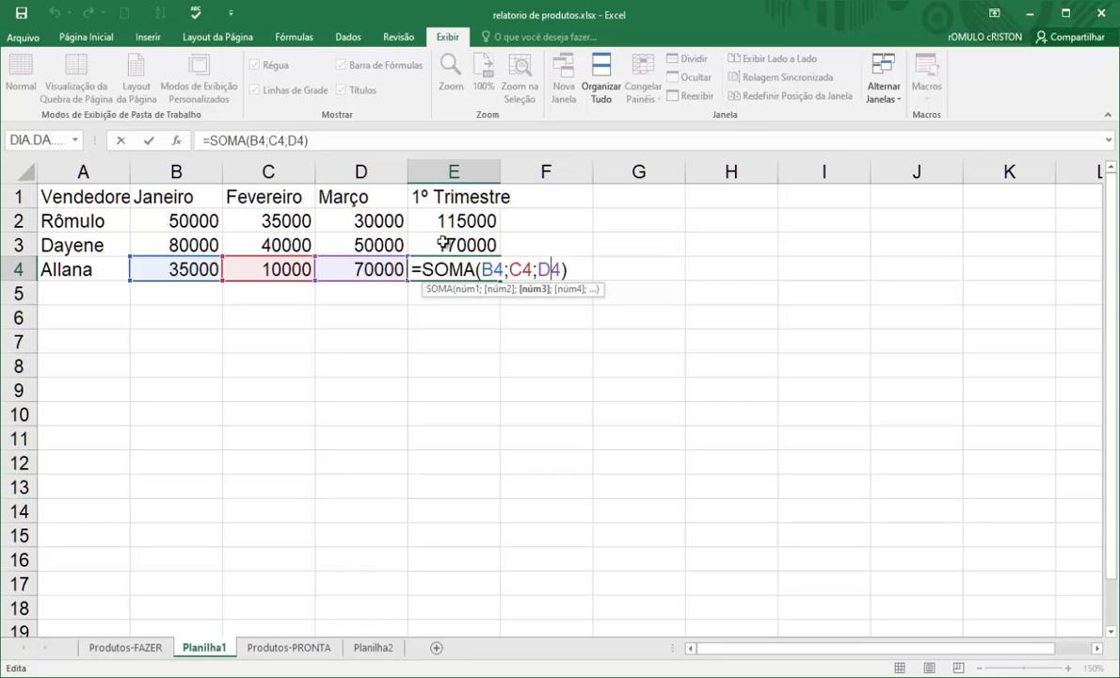
{"action": "key", "text": "Return"}
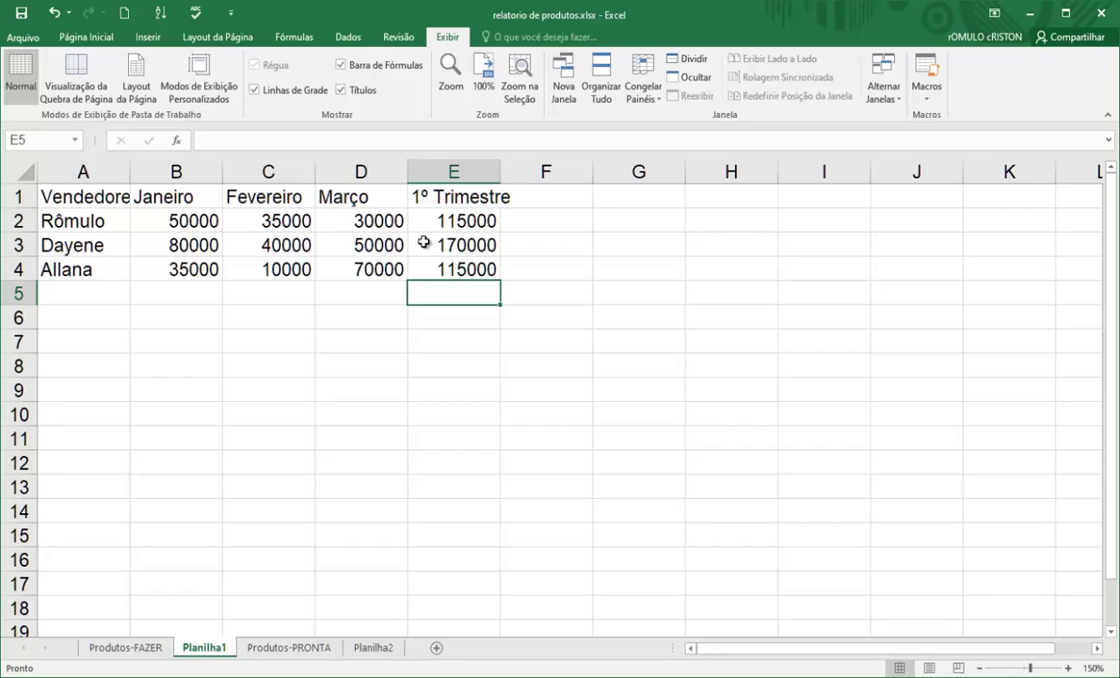
Step: Label the row below the last salesperson as "Total Geral" in cell A5
{"action": "left_click", "coordinate": [170, 294]}
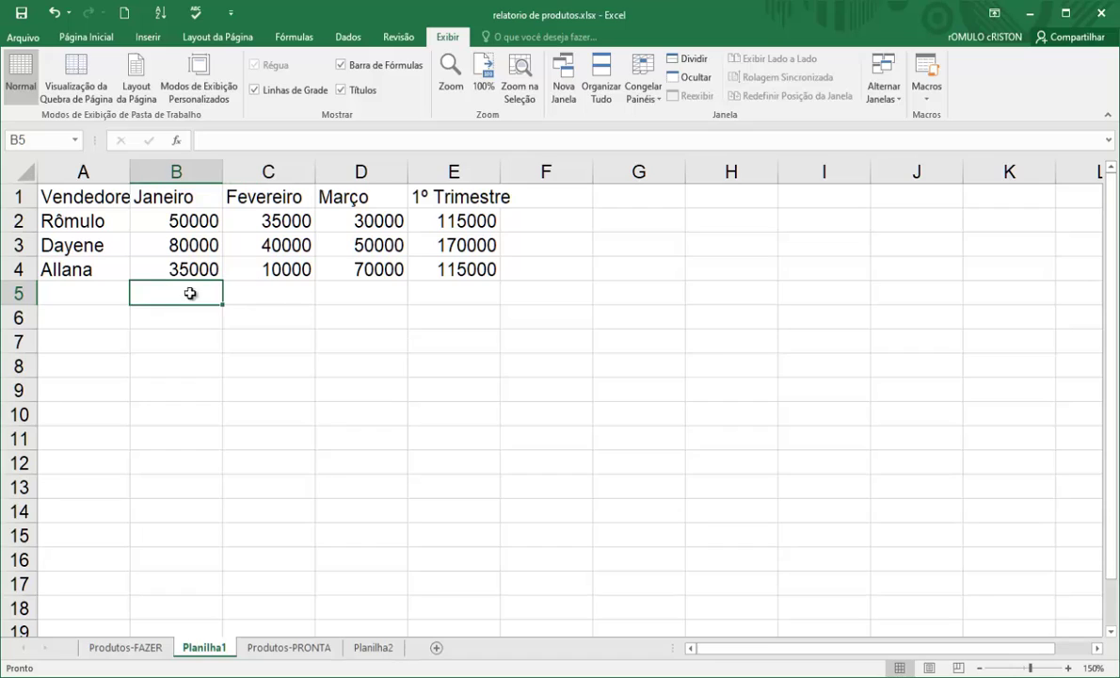
{"action": "left_click", "coordinate": [252, 293]}
{"action": "left_click", "coordinate": [368, 293]}
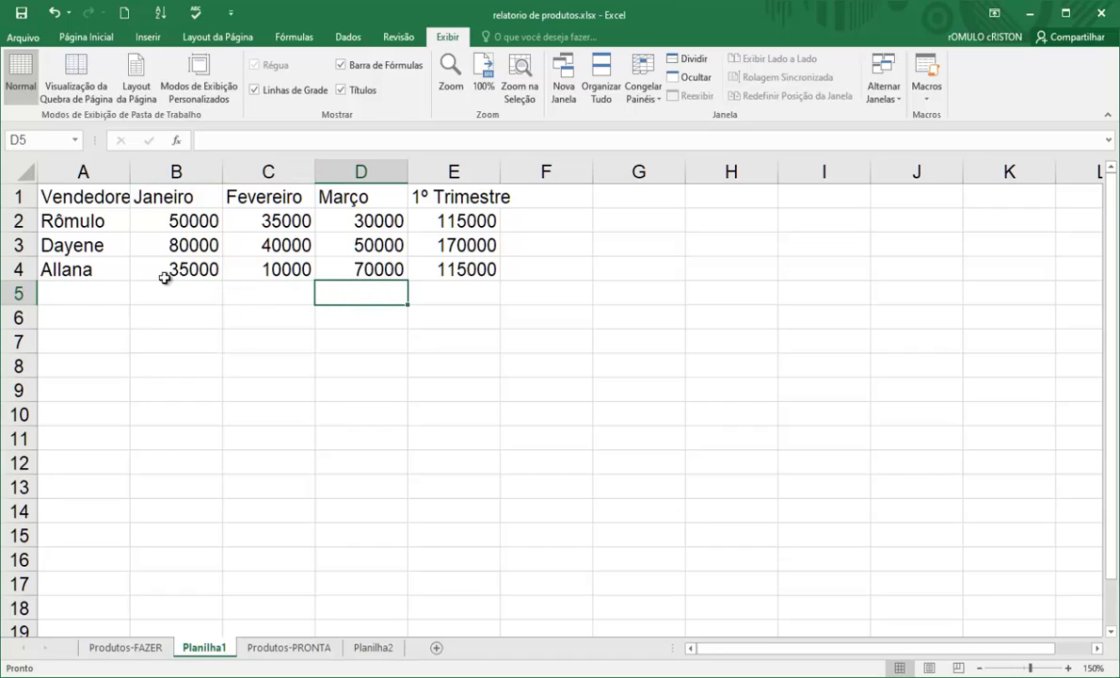
{"action": "left_click", "coordinate": [69, 292]}
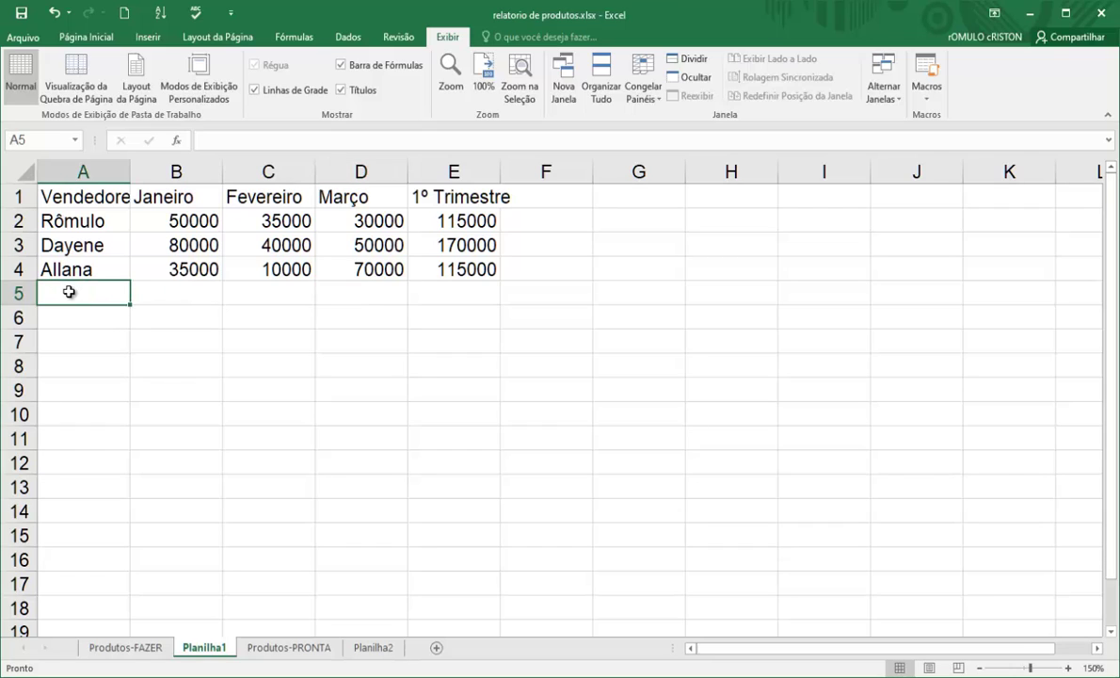
{"action": "type", "text": "Total"}
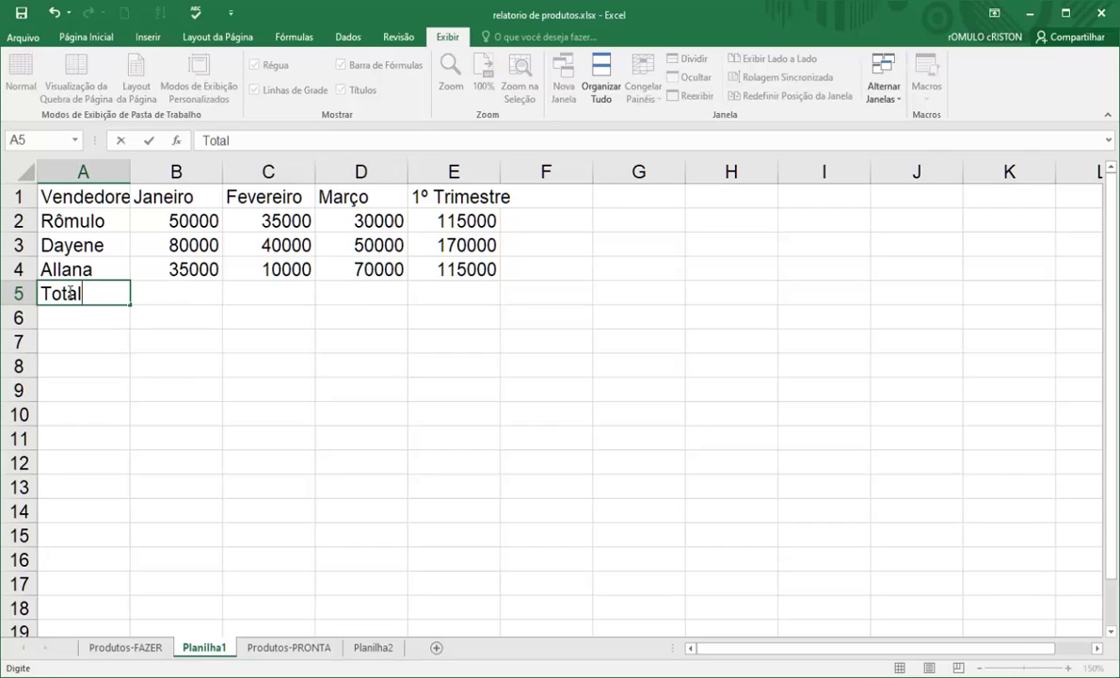
{"action": "type", "text": " Geral"}
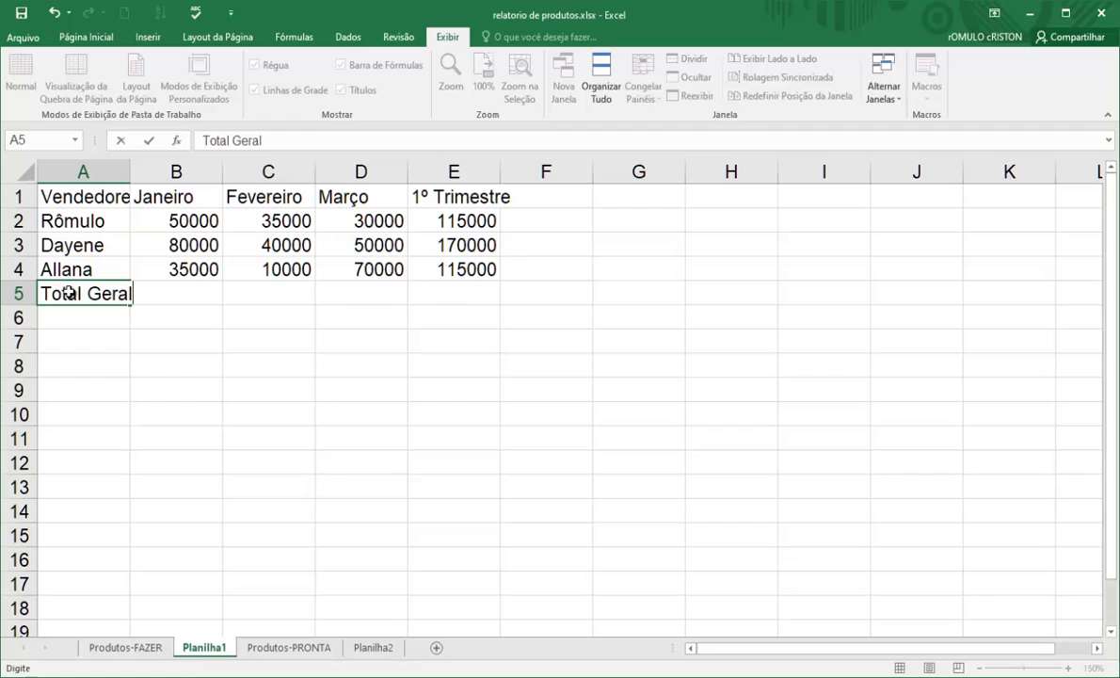
Step: Examine the ranges B2:B4, C2:C4, D2:D4 and E2:E4 together with the total-row cells beneath them
{"action": "left_click_drag", "start_coordinate": [152, 220], "coordinate": [155, 268]}
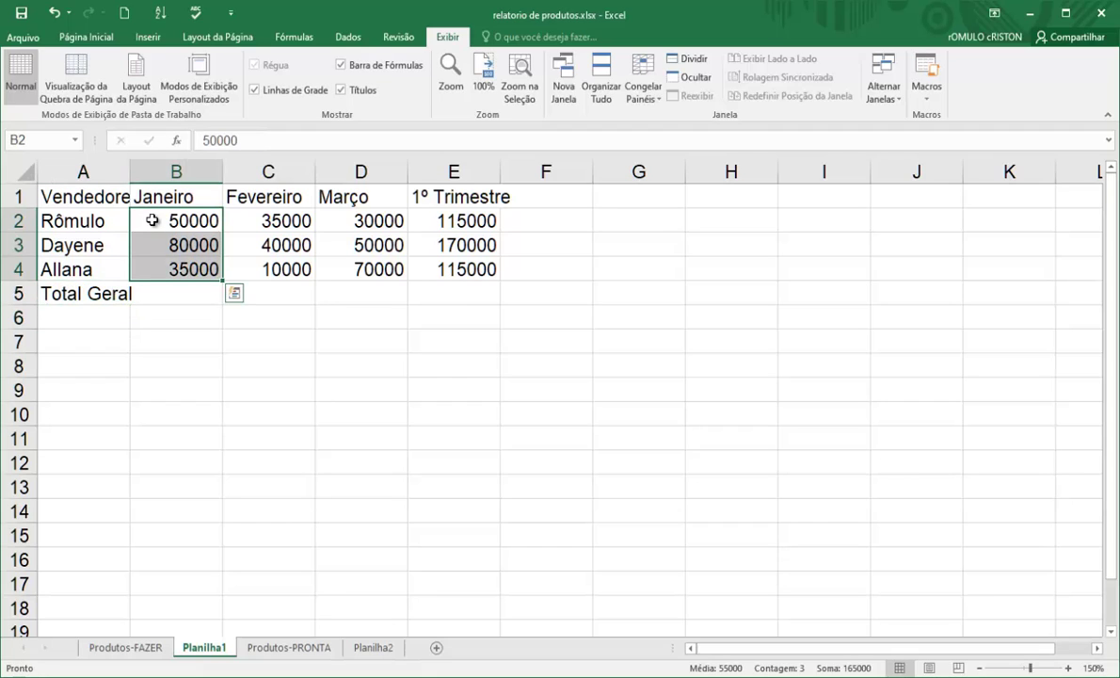
{"action": "left_click", "coordinate": [162, 293]}
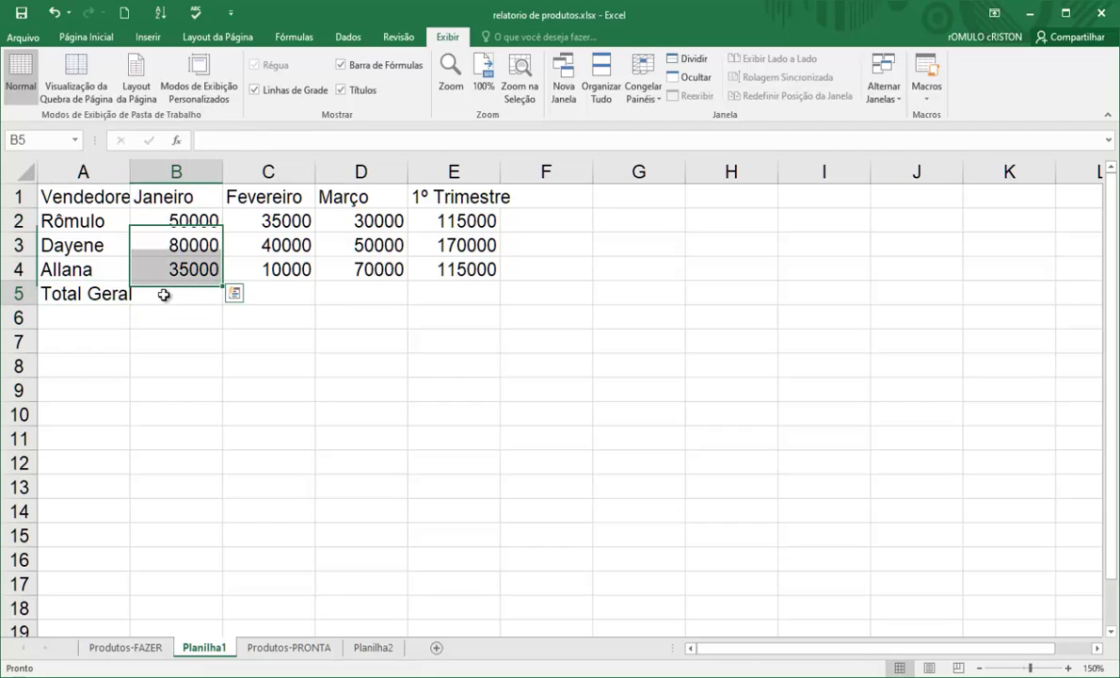
{"action": "left_click_drag", "start_coordinate": [251, 224], "coordinate": [253, 273]}
{"action": "left_click", "coordinate": [255, 289]}
{"action": "left_click_drag", "start_coordinate": [348, 217], "coordinate": [332, 273]}
{"action": "left_click", "coordinate": [335, 292]}
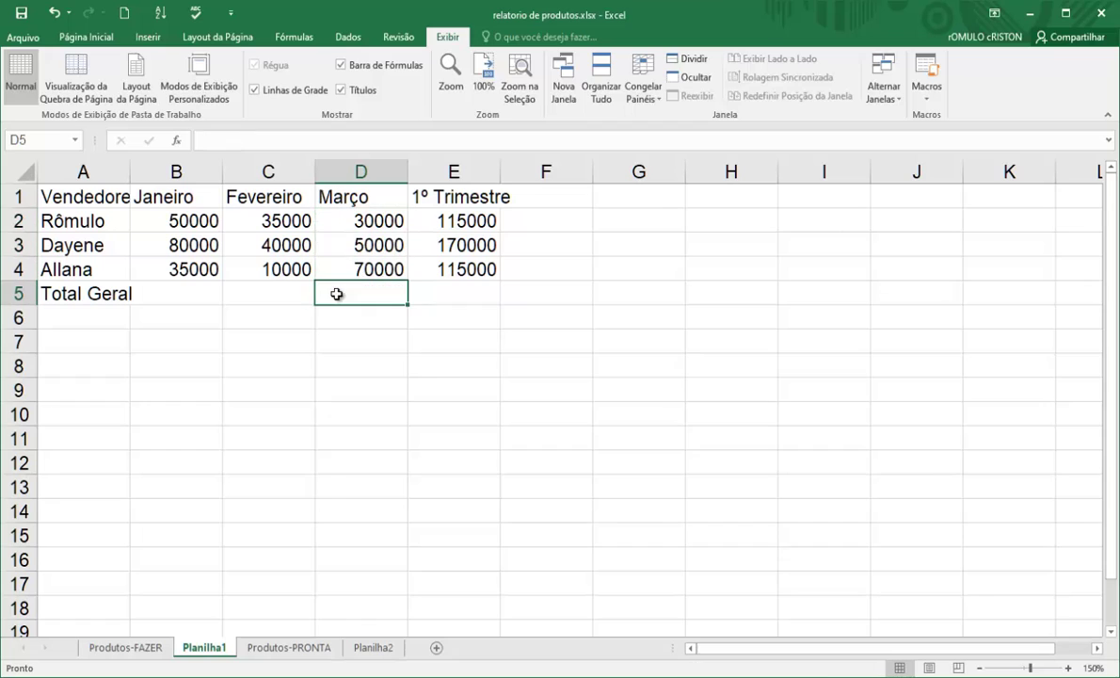
{"action": "left_click_drag", "start_coordinate": [424, 220], "coordinate": [439, 292]}
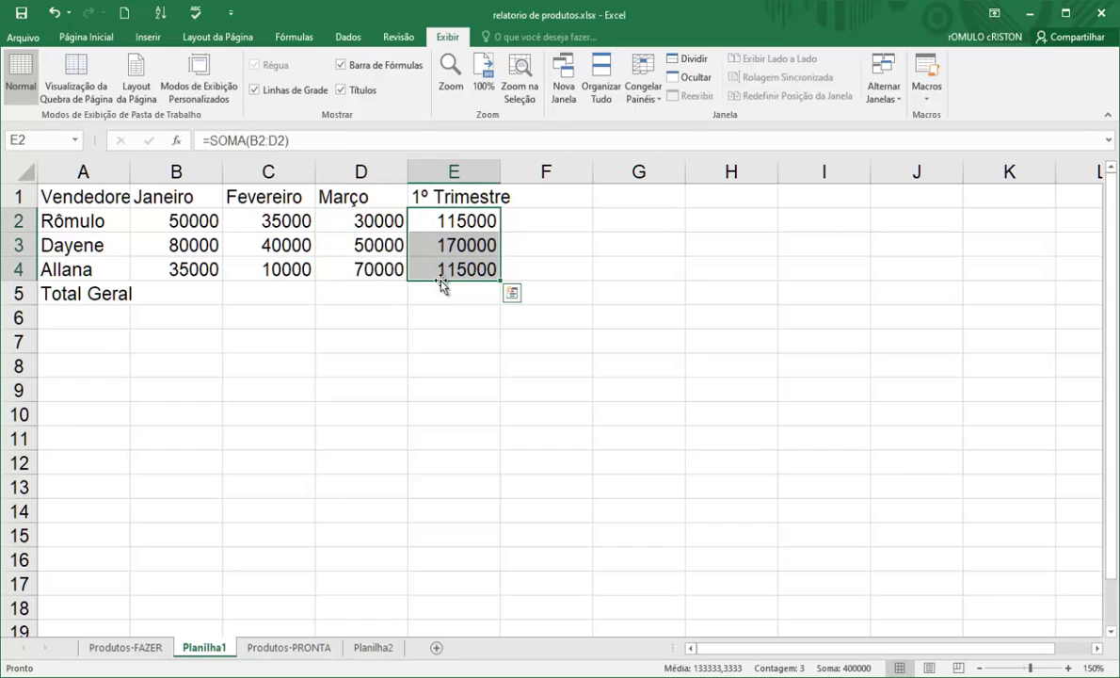
{"action": "left_click", "coordinate": [435, 270]}
{"action": "left_click", "coordinate": [430, 290]}
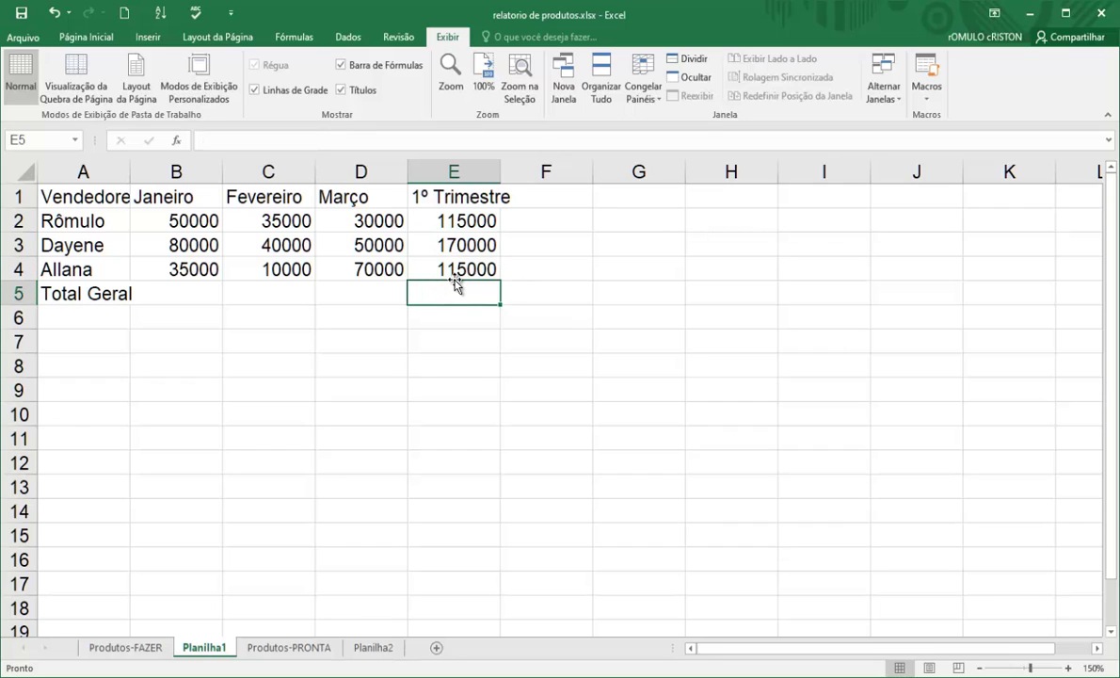
Step: Total the January sales in cell B5 with AutoSoma over the range B2:B4
{"action": "left_click", "coordinate": [187, 291]}
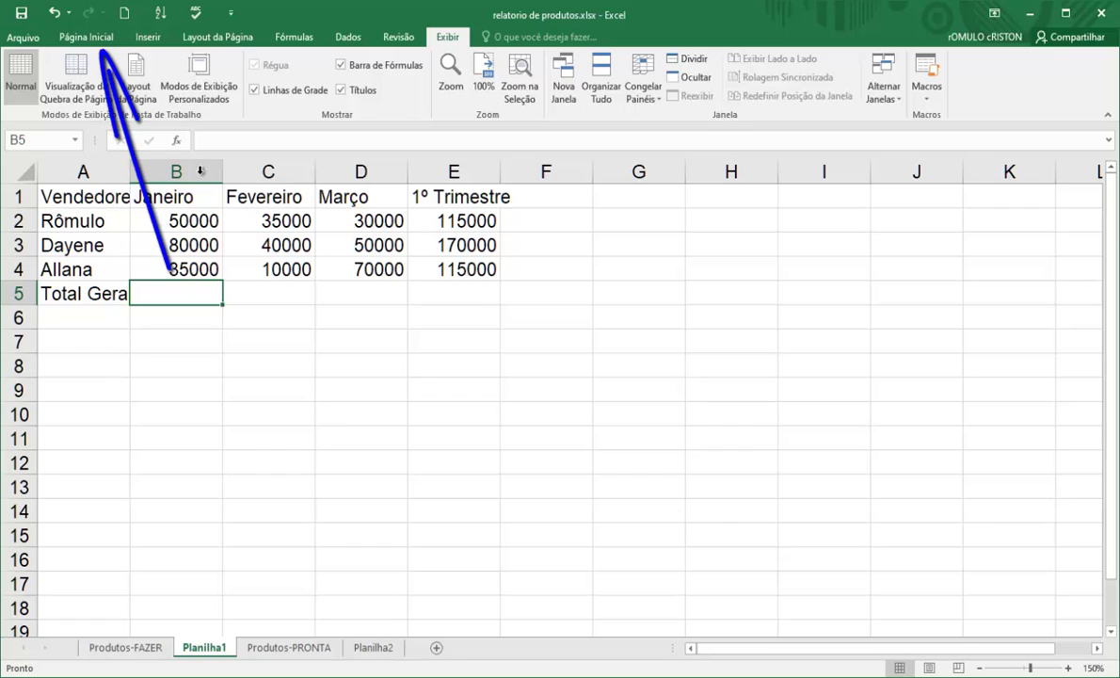
{"action": "left_click", "coordinate": [86, 38]}
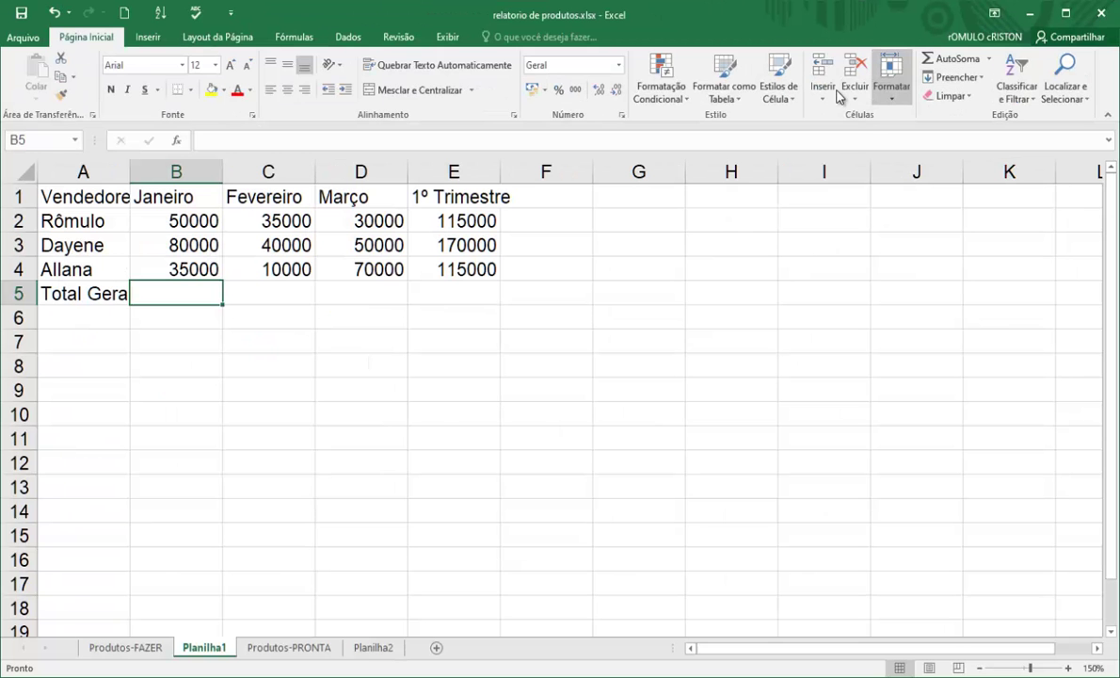
{"action": "left_click", "coordinate": [274, 294]}
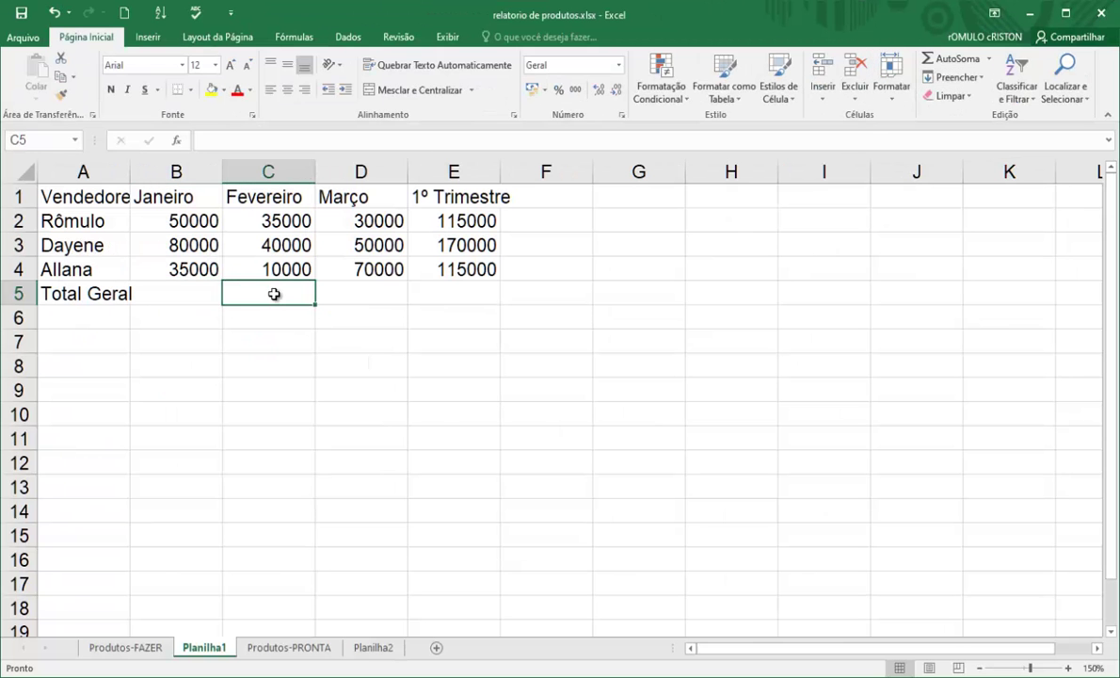
{"action": "key", "text": "Right"}
{"action": "key", "text": "Right"}
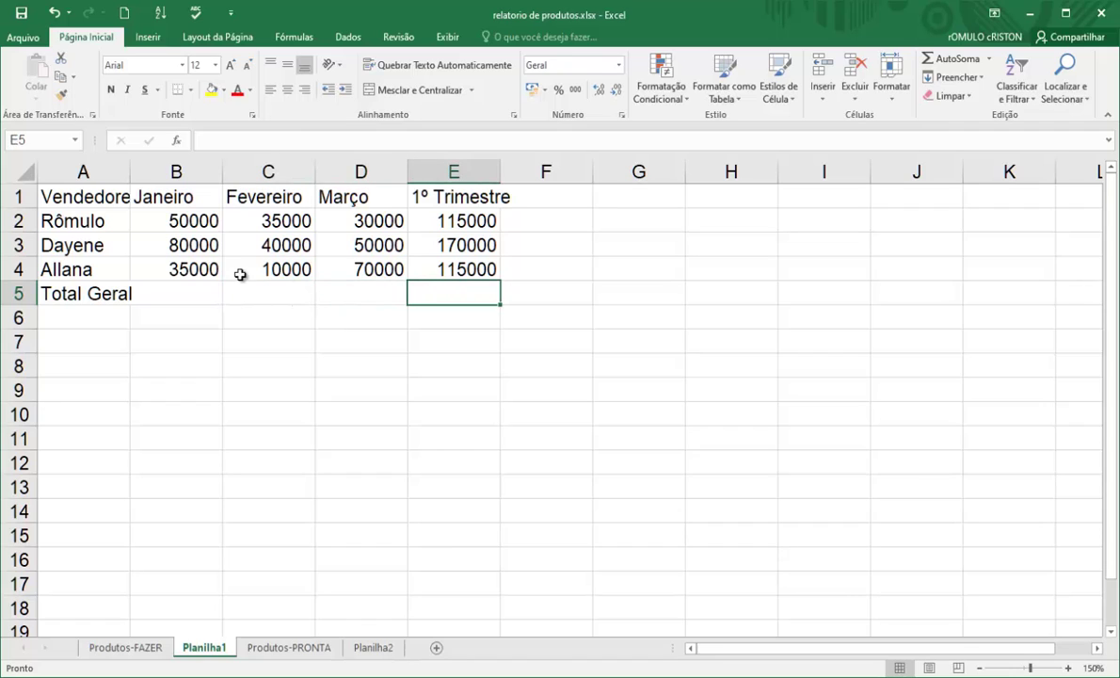
{"action": "left_click", "coordinate": [177, 294]}
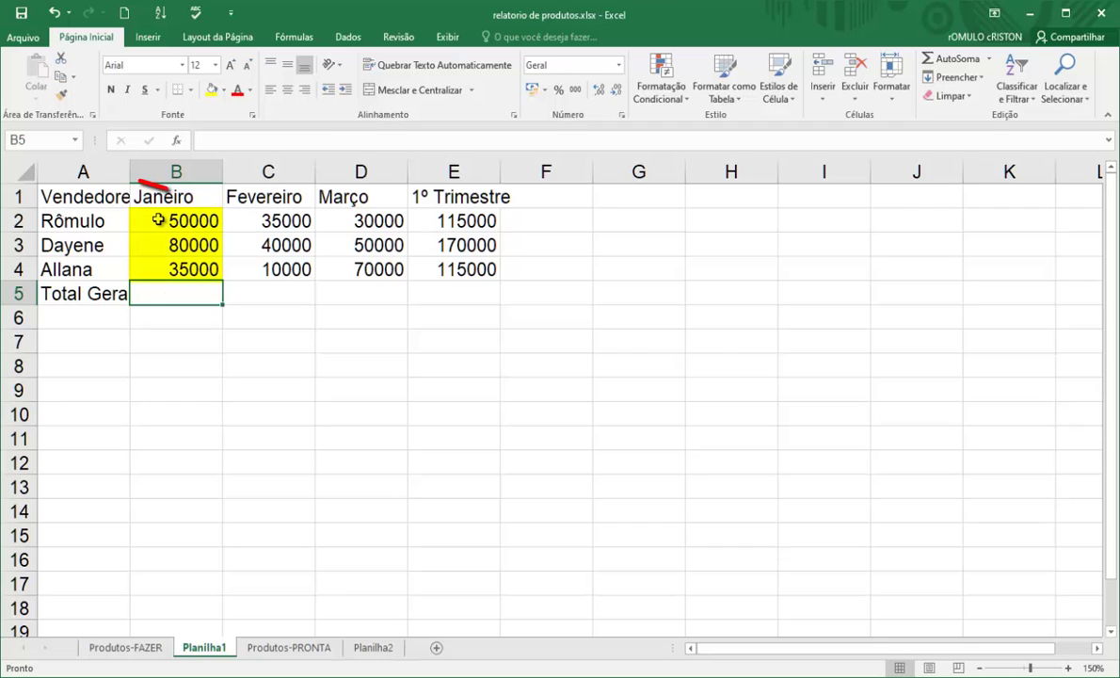
{"action": "left_click", "coordinate": [175, 194]}
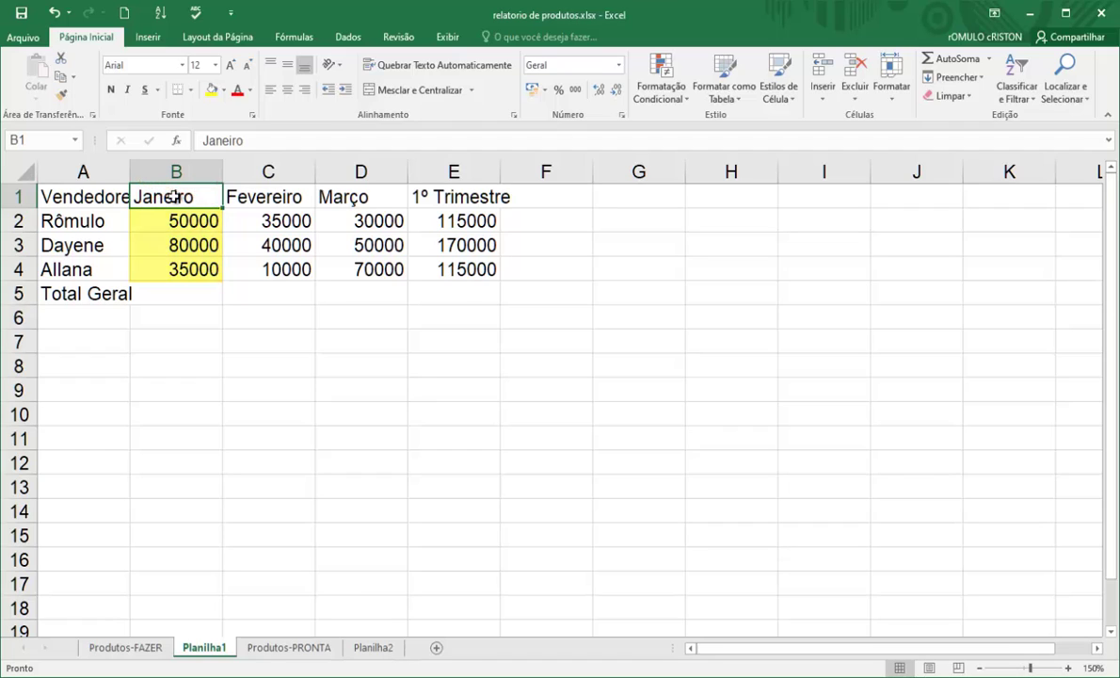
{"action": "left_click", "coordinate": [164, 295]}
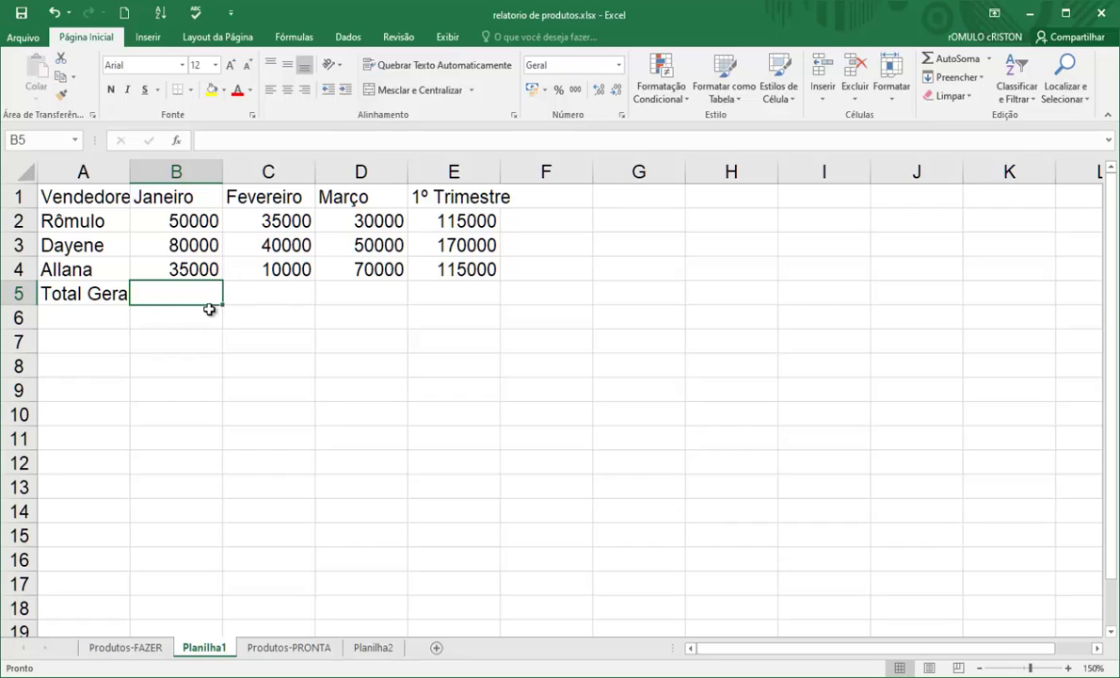
{"action": "left_click", "coordinate": [950, 59]}
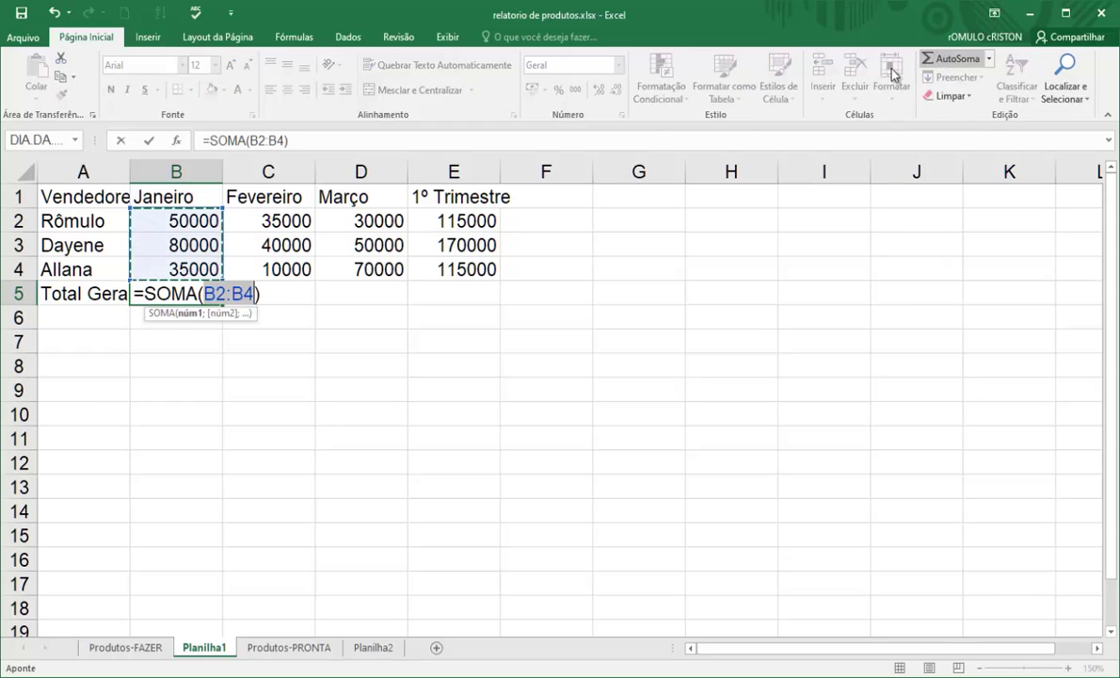
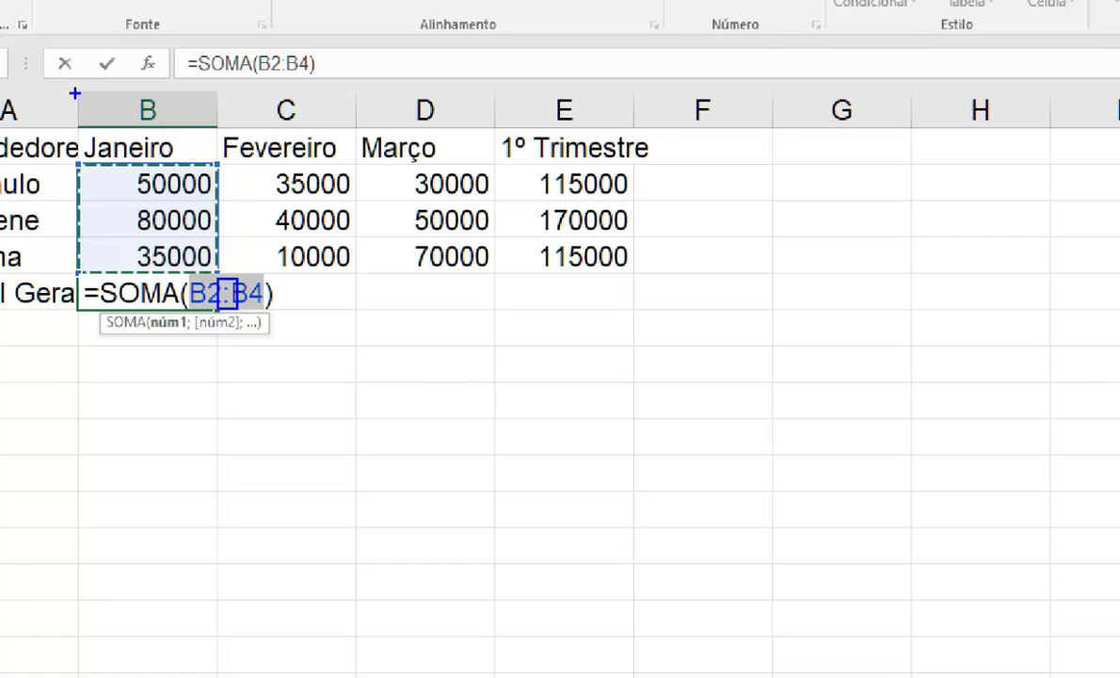
{"action": "mouse_move", "coordinate": [74, 93]}
{"action": "left_mouse_down"}
{"action": "mouse_move", "coordinate": [230, 363]}
{"action": "mouse_move", "coordinate": [218, 540]}
{"action": "left_mouse_up"}
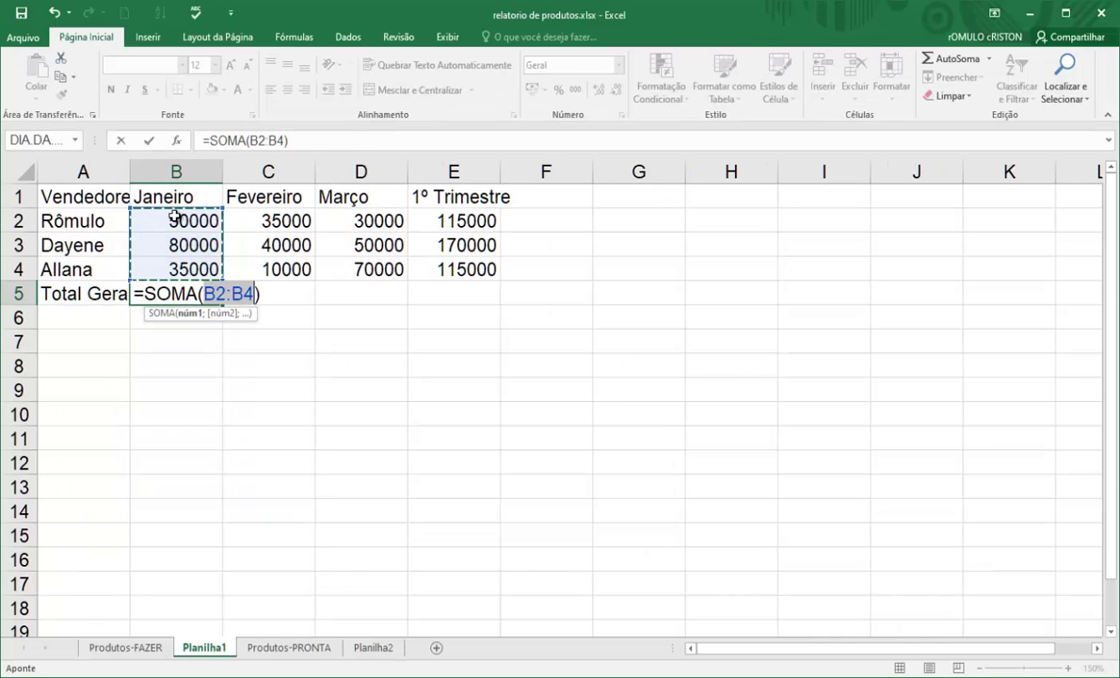
{"action": "left_click", "coordinate": [175, 219]}
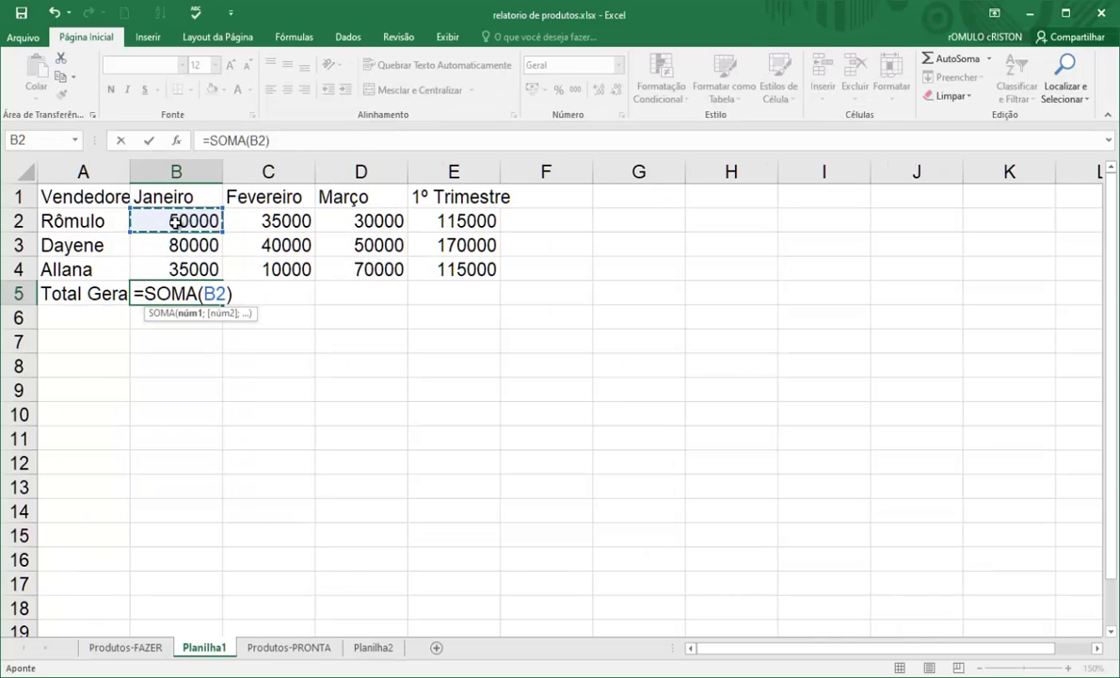
{"action": "left_click_drag", "start_coordinate": [175, 221], "coordinate": [168, 258]}
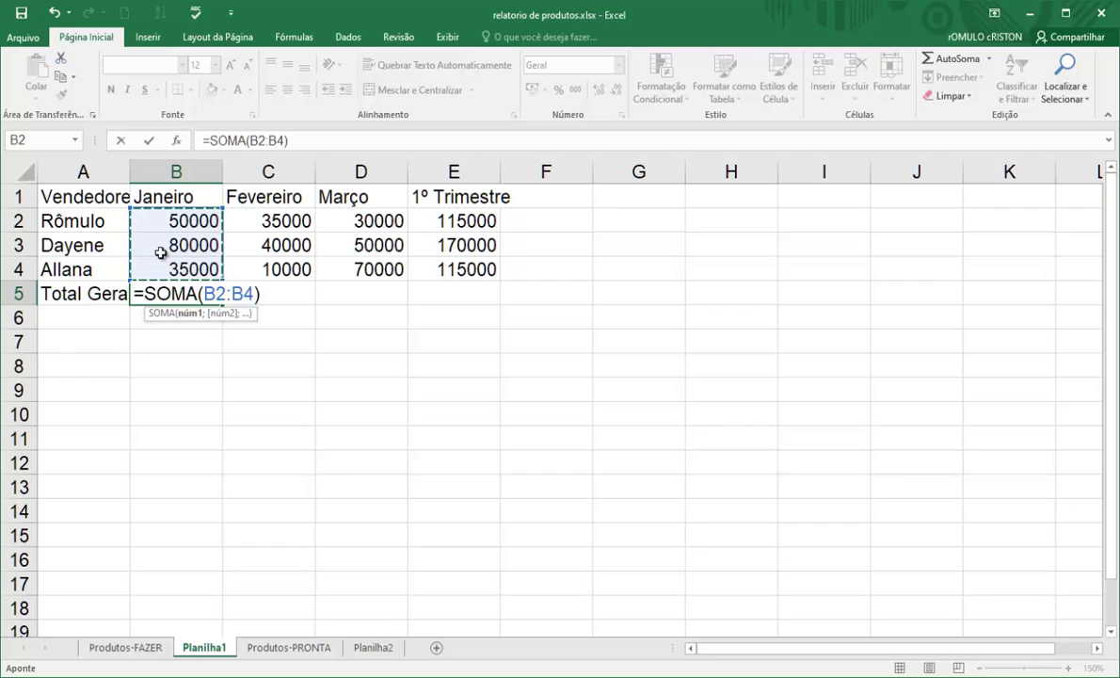
{"action": "key", "text": "Return"}
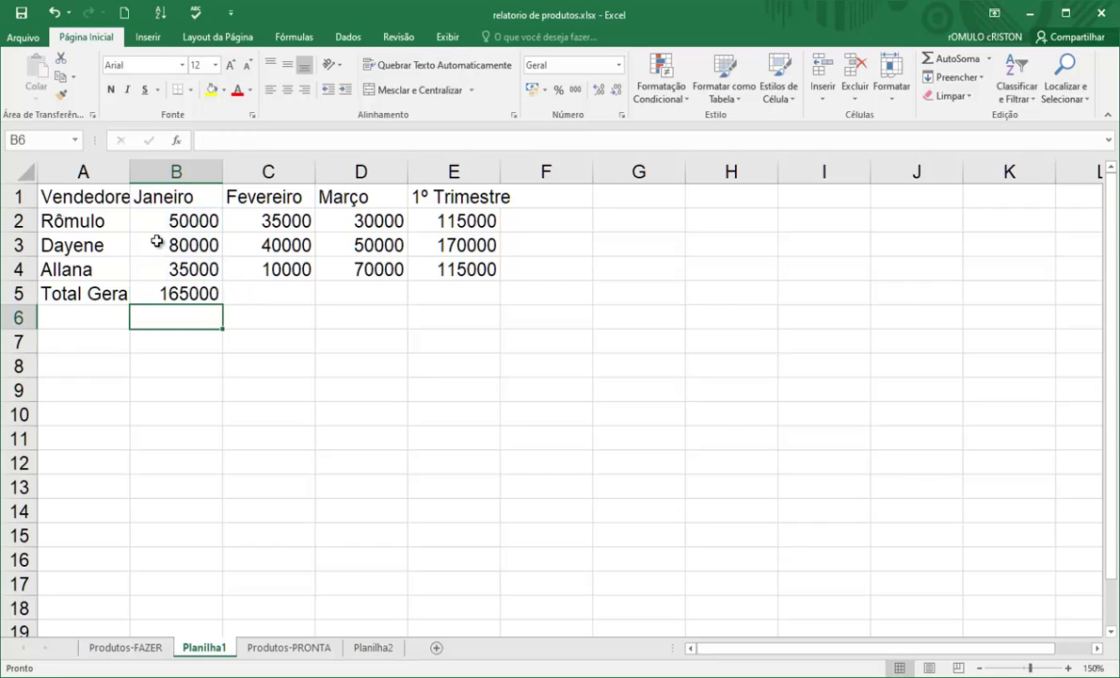
Step: Total the February sales in cell C5 with AutoSoma over the range C2:C4
{"action": "left_click", "coordinate": [267, 292]}
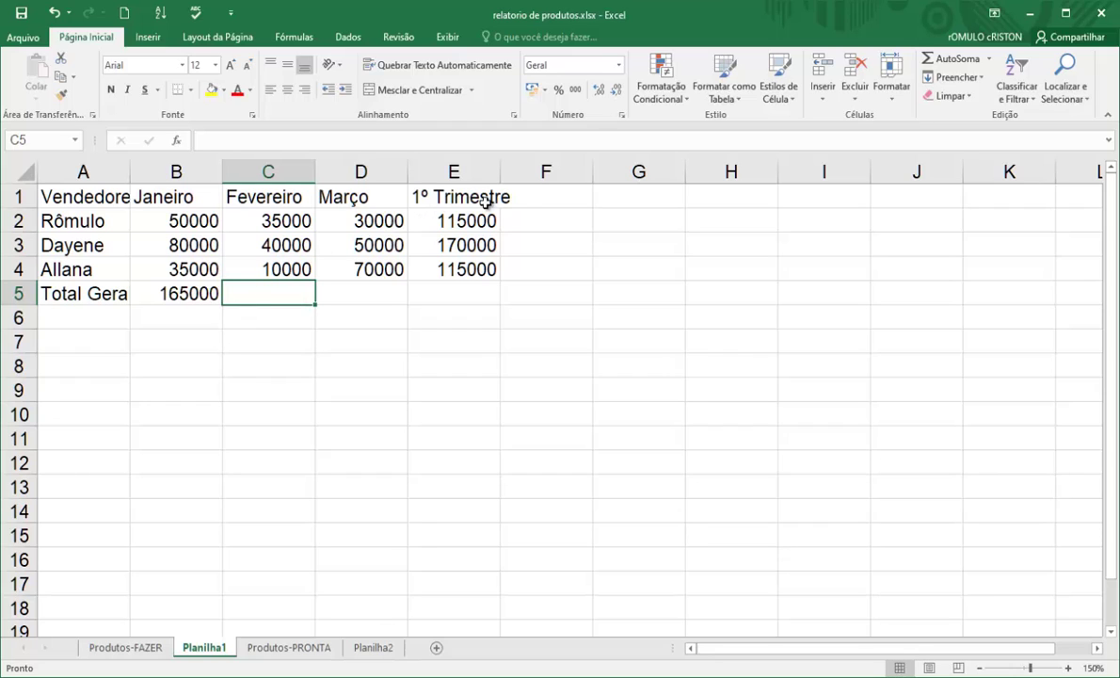
{"action": "left_click", "coordinate": [944, 61]}
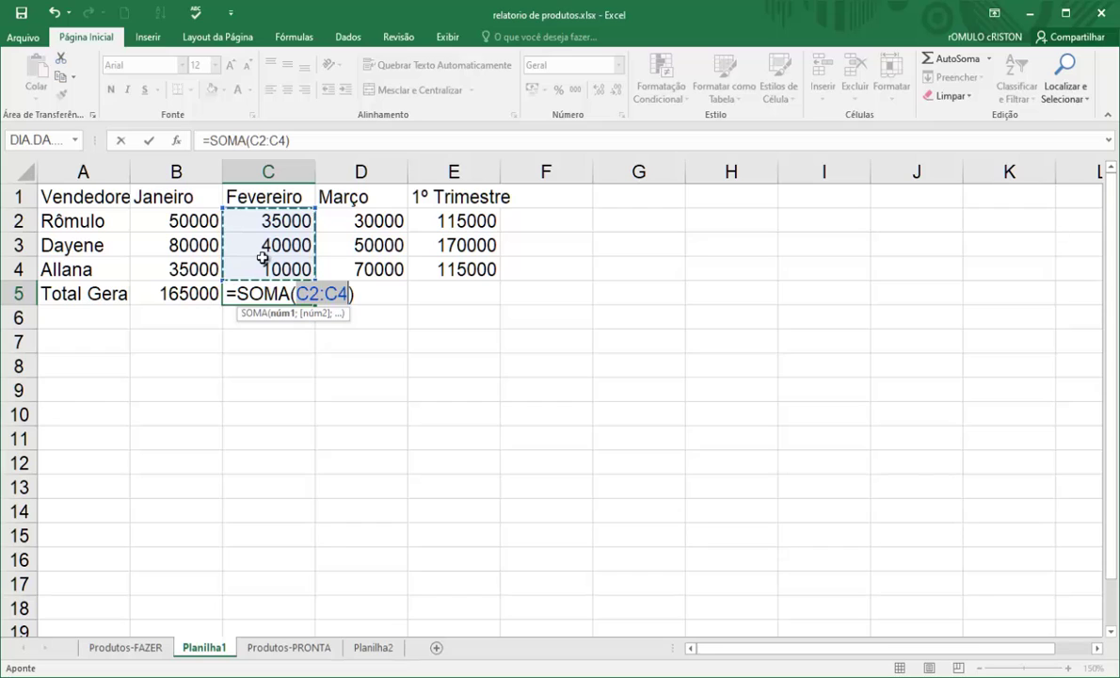
{"action": "key", "text": "Tab"}
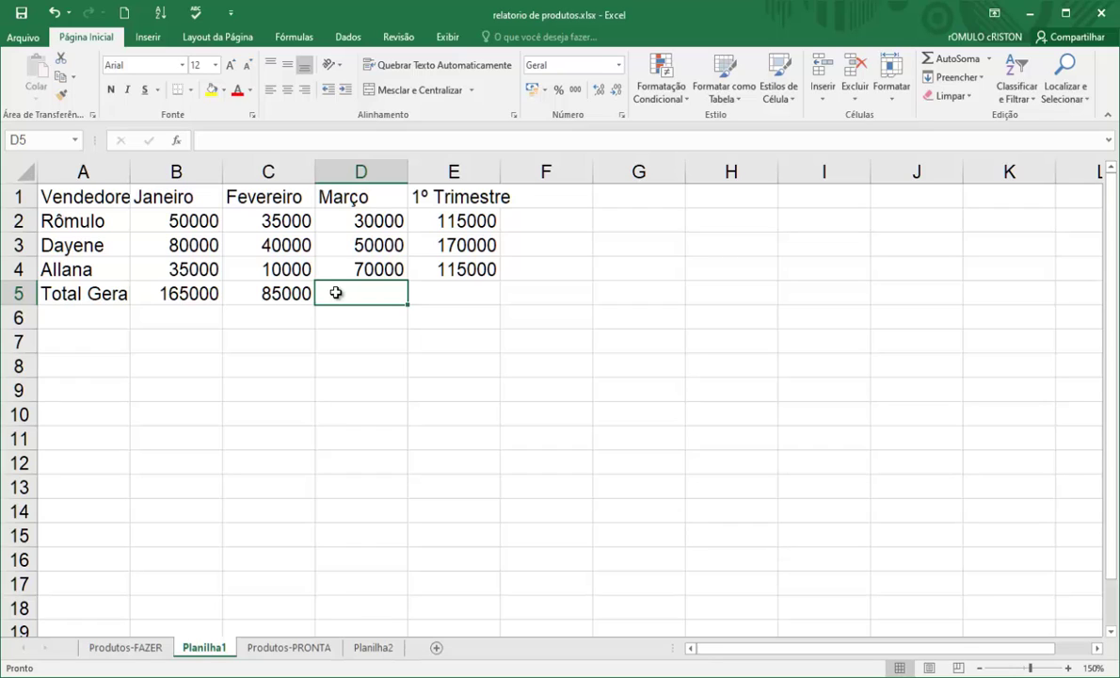
Step: Fill the February total formula from C5 down to C10 and check the copied formula in C10
{"action": "left_click", "coordinate": [240, 294]}
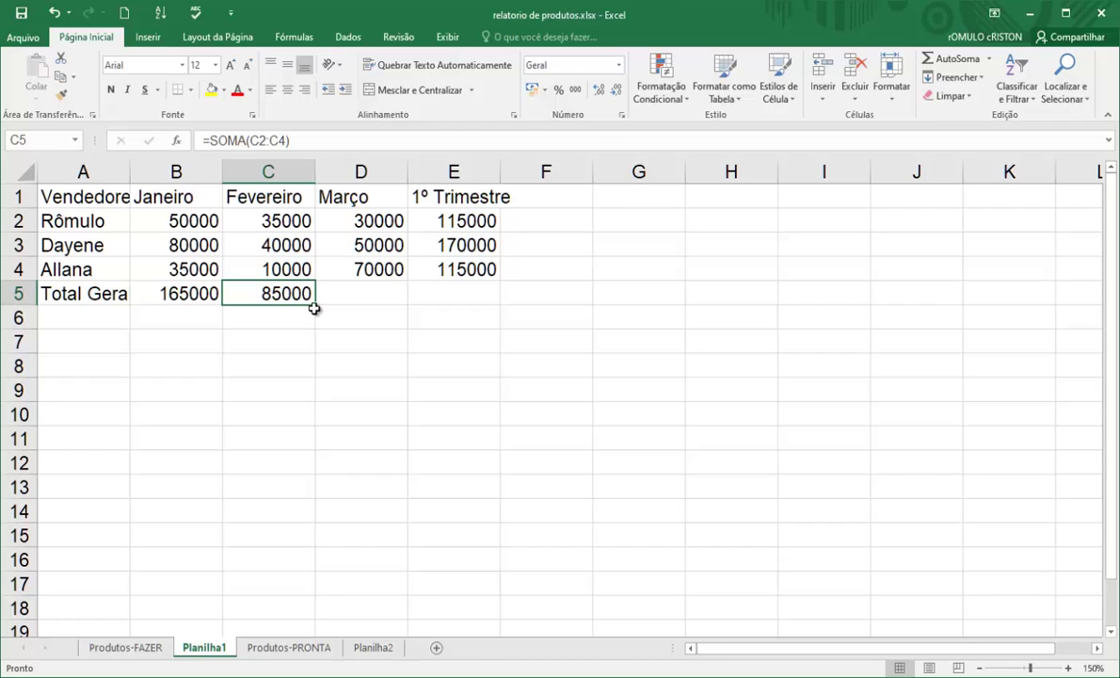
{"action": "left_click_drag", "start_coordinate": [316, 306], "coordinate": [313, 418]}
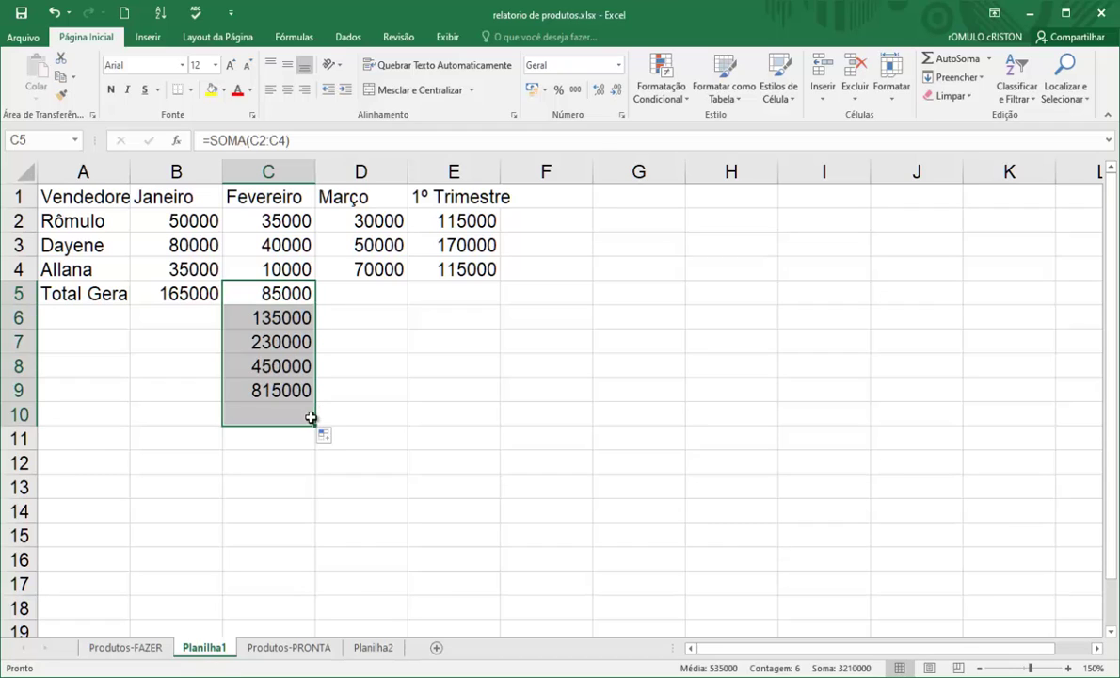
{"action": "left_click", "coordinate": [267, 415]}
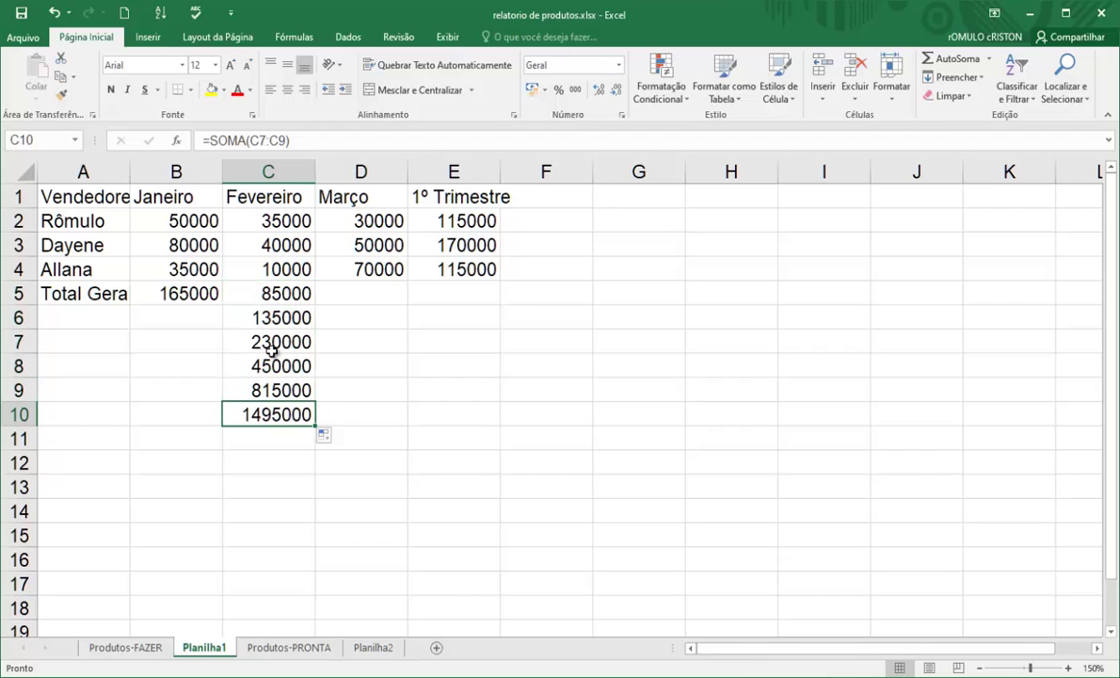
Step: Compare the range reference in the C5 formula with that of its copy filled down to C6
{"action": "double_click", "coordinate": [250, 293]}
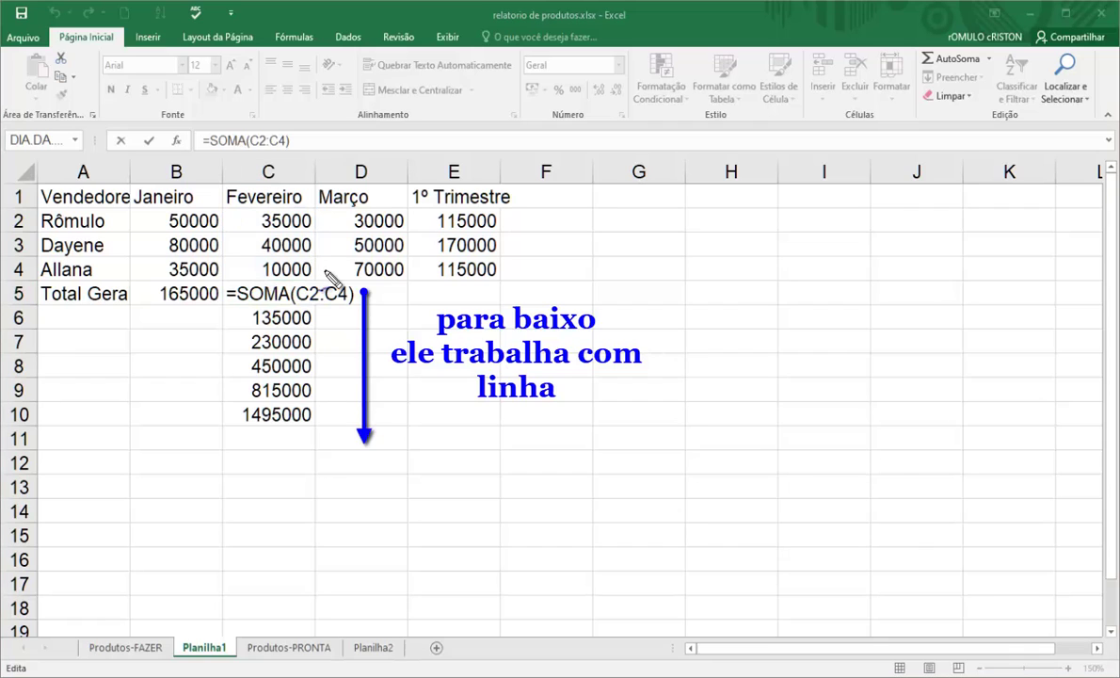
{"action": "mouse_move", "coordinate": [318, 265]}
{"action": "left_mouse_down"}
{"action": "mouse_move", "coordinate": [330, 275]}
{"action": "mouse_move", "coordinate": [327, 373]}
{"action": "left_mouse_up"}
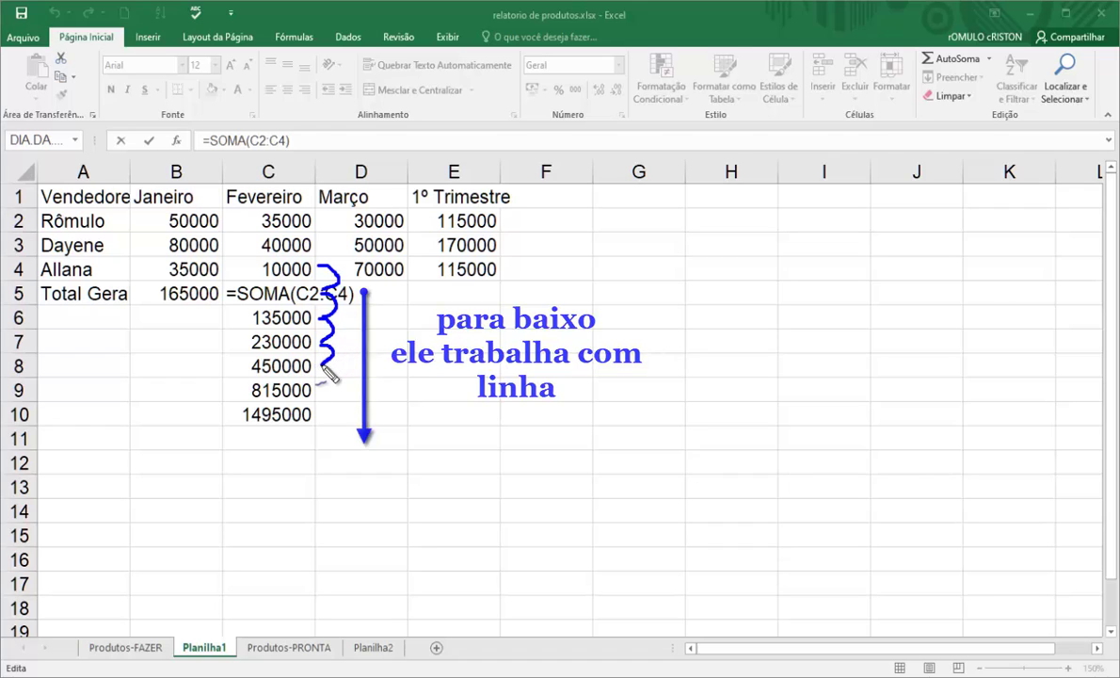
{"action": "key", "text": "Escape"}
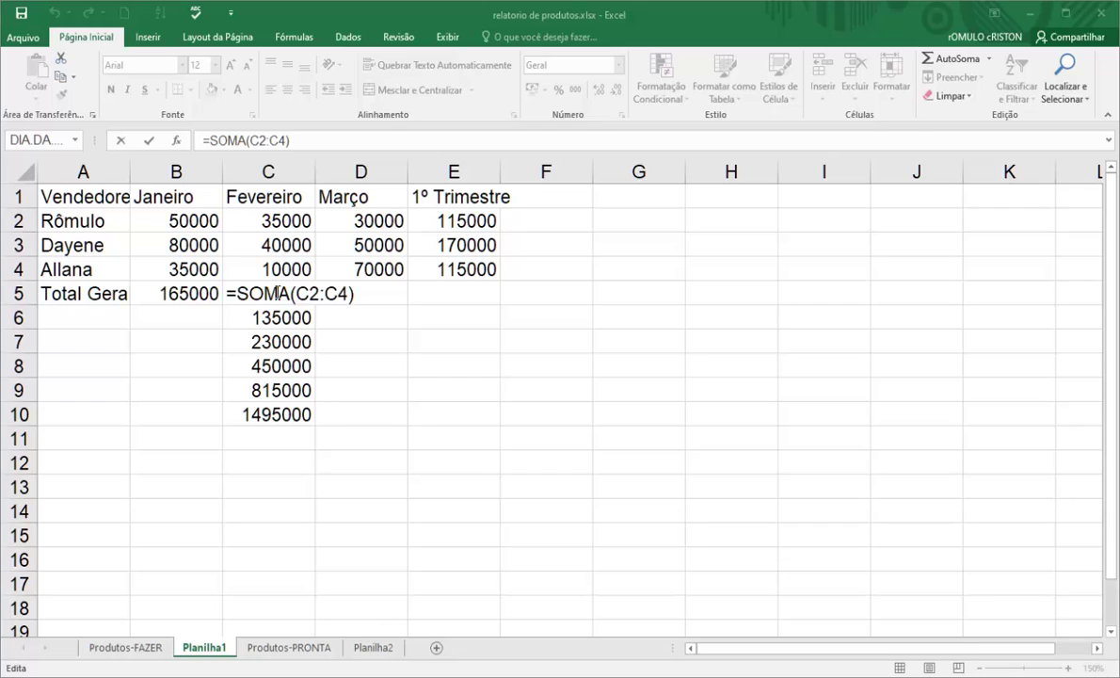
{"action": "key", "text": "ctrl+Return"}
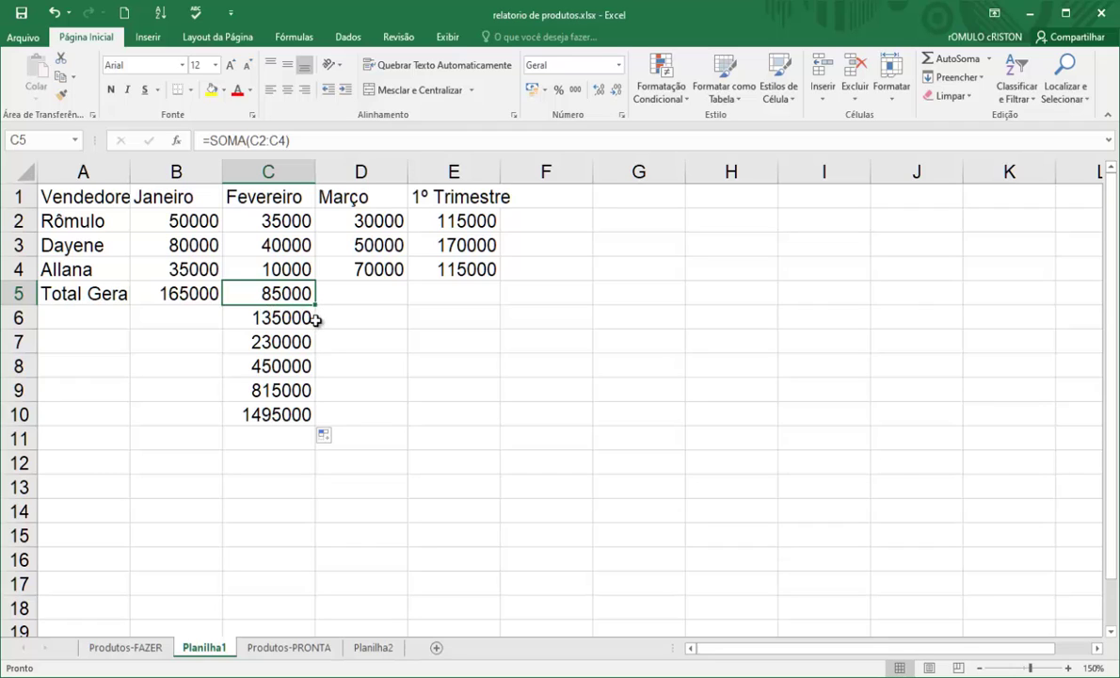
{"action": "left_click_drag", "start_coordinate": [317, 307], "coordinate": [314, 322]}
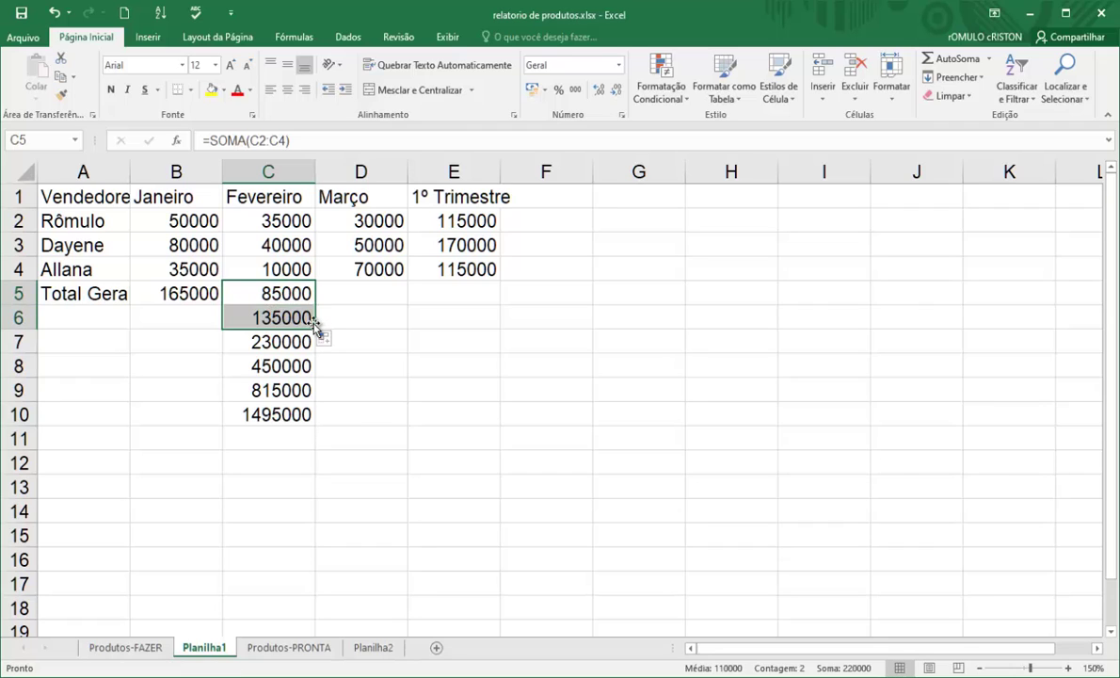
{"action": "left_click", "coordinate": [256, 320]}
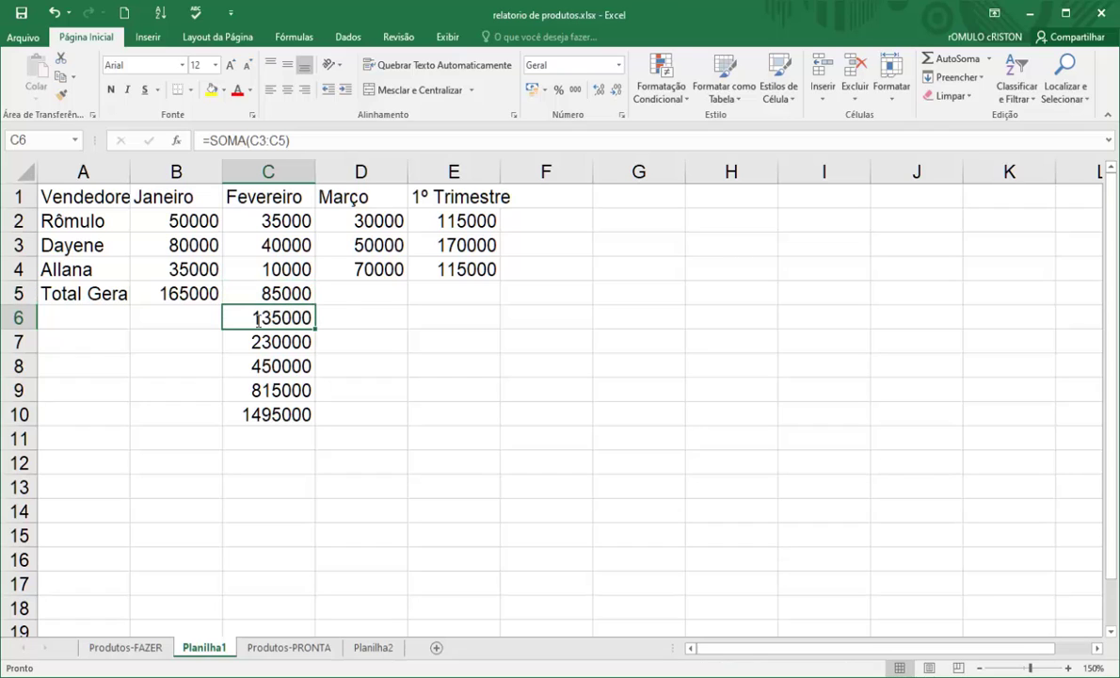
Step: Inspect the row numbers in the range reference of the copied SOMA formula in C6
{"action": "double_click", "coordinate": [264, 318]}
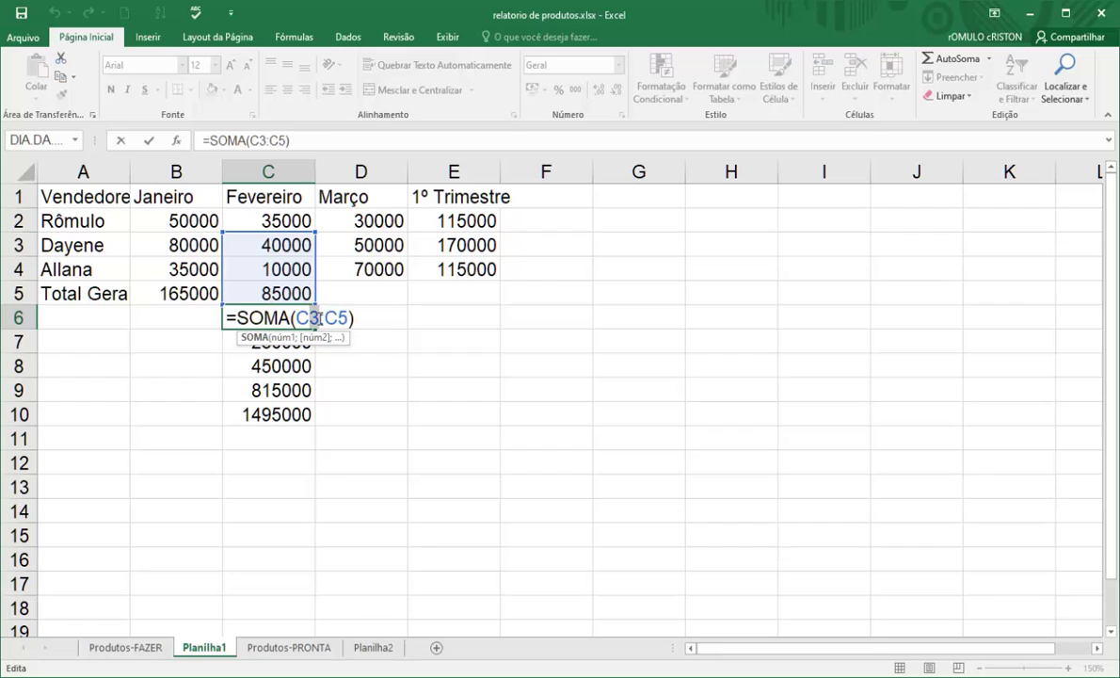
{"action": "left_click", "coordinate": [320, 317]}
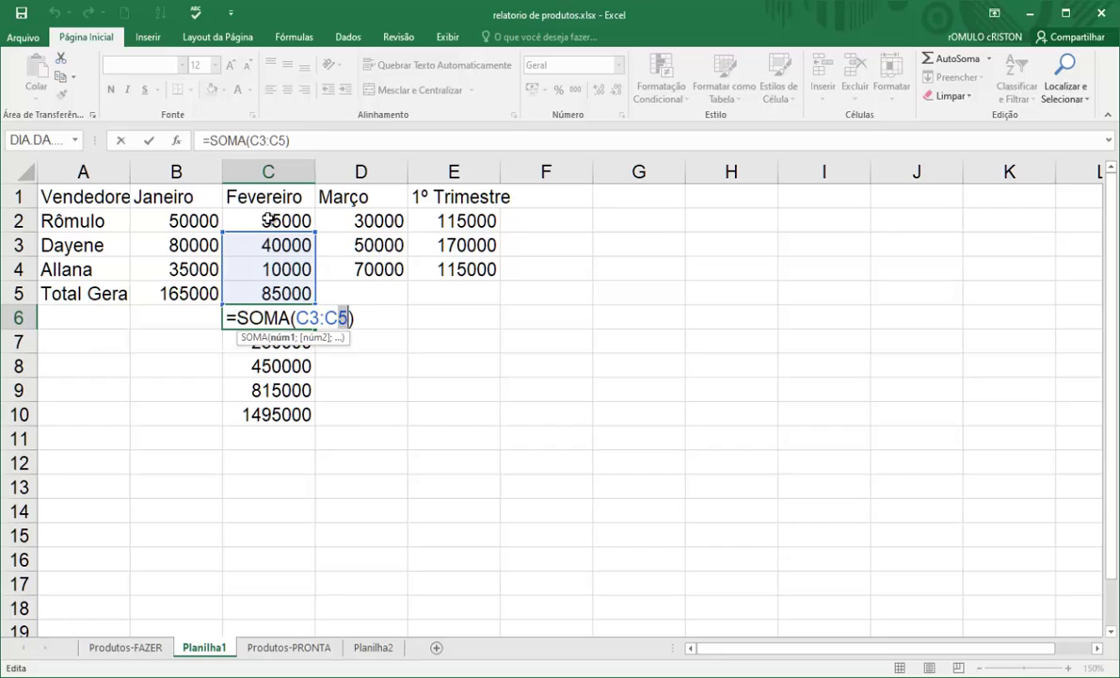
{"action": "key", "text": "Return"}
Step: Clear the filled-down total formulas from the range C6:C10
{"action": "left_click", "coordinate": [254, 318]}
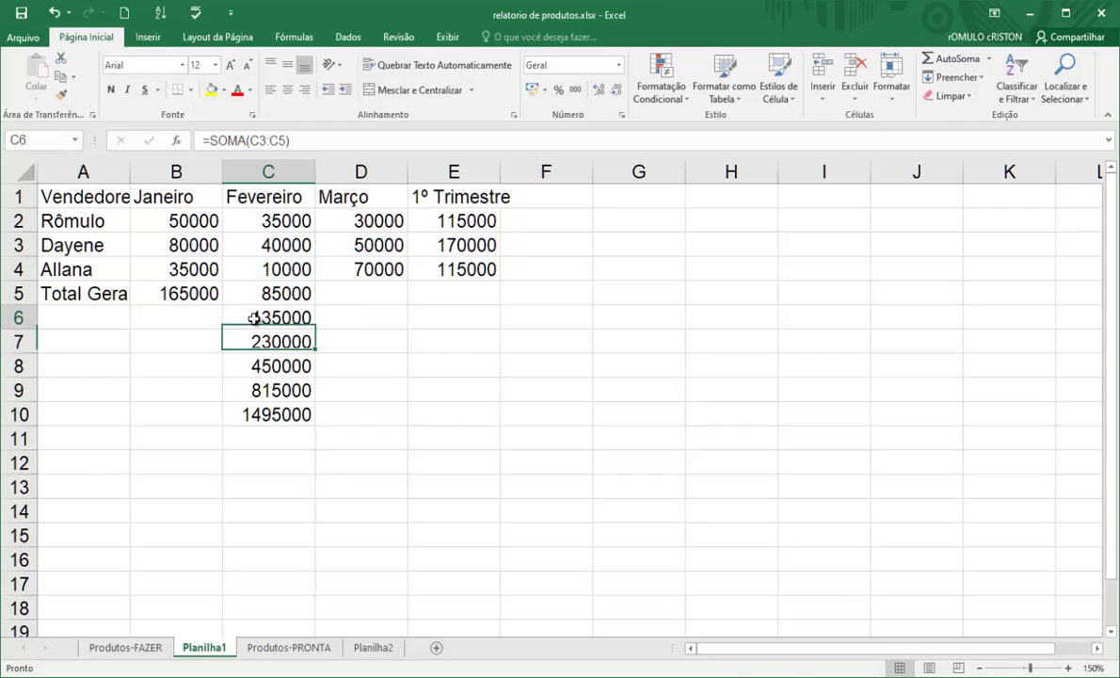
{"action": "left_click_drag", "start_coordinate": [254, 318], "coordinate": [240, 415]}
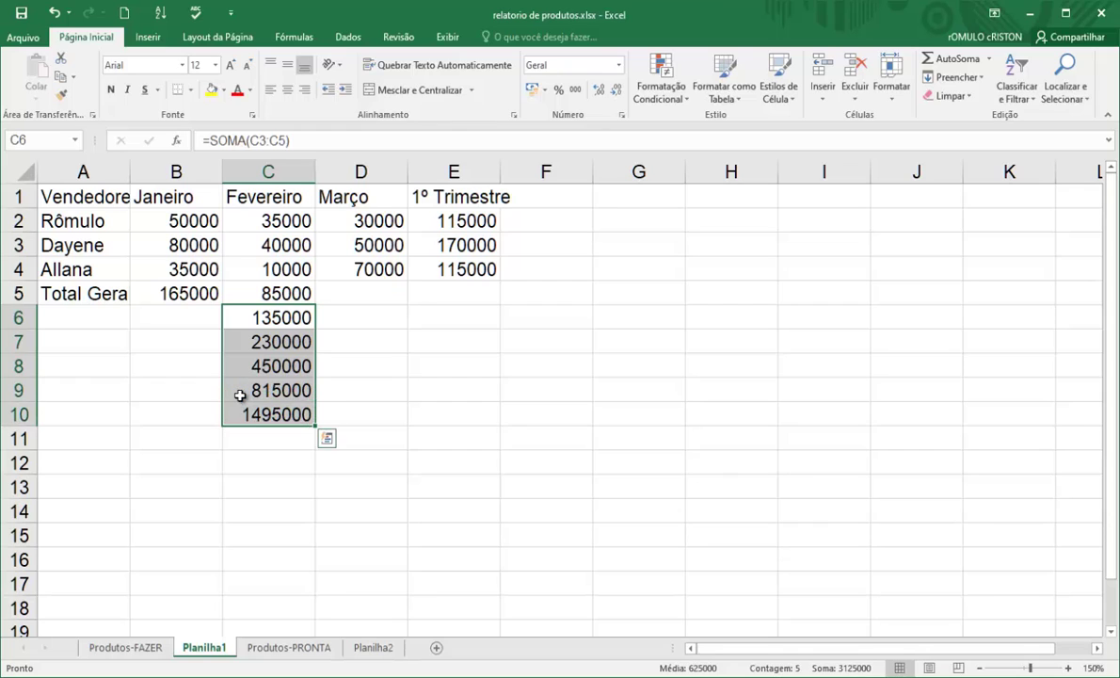
{"action": "key", "text": "Delete"}
Step: Shift the summed range in the C5 formula down to C3:C5 and back to C2:C4
{"action": "left_click", "coordinate": [284, 290]}
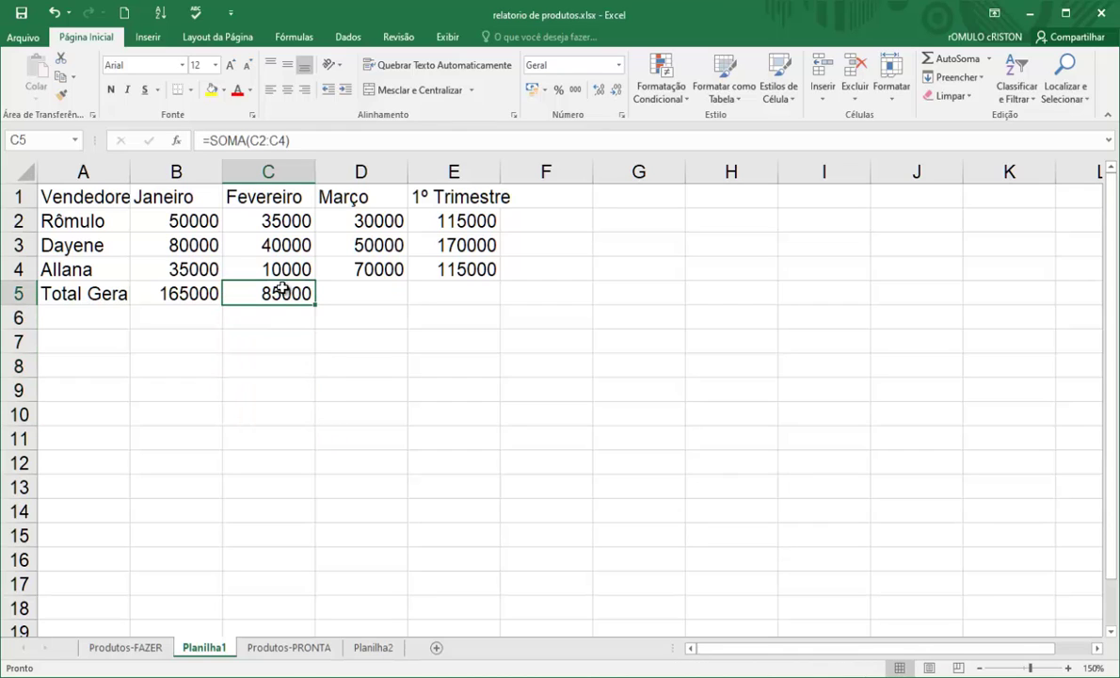
{"action": "double_click", "coordinate": [282, 290]}
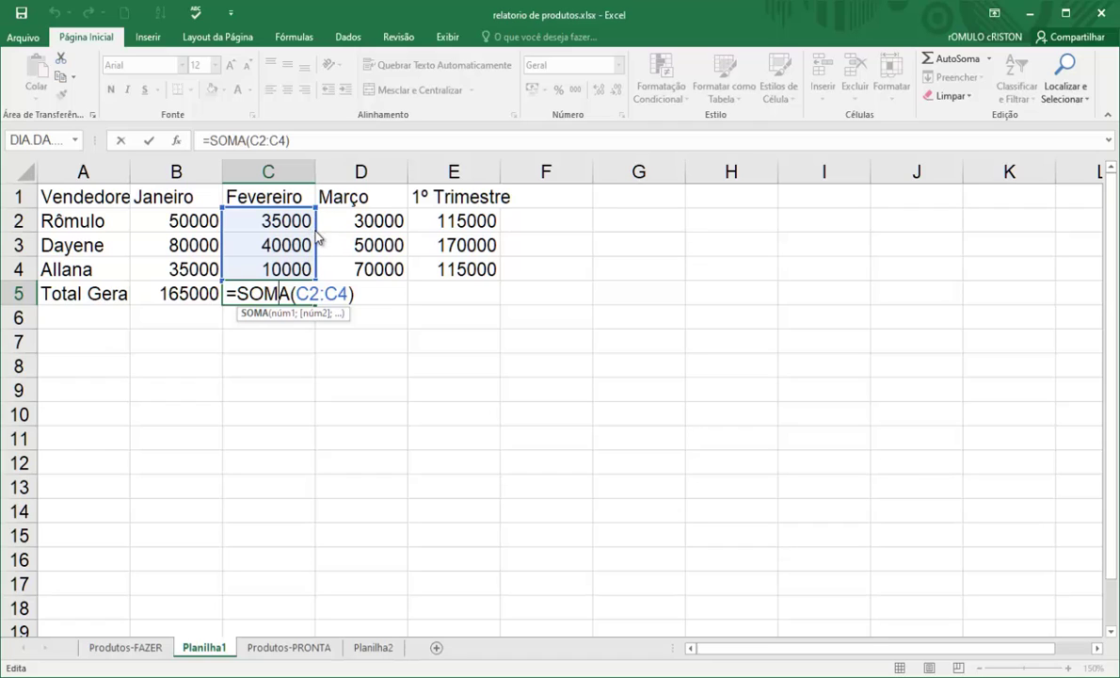
{"action": "left_click_drag", "start_coordinate": [318, 245], "coordinate": [314, 256]}
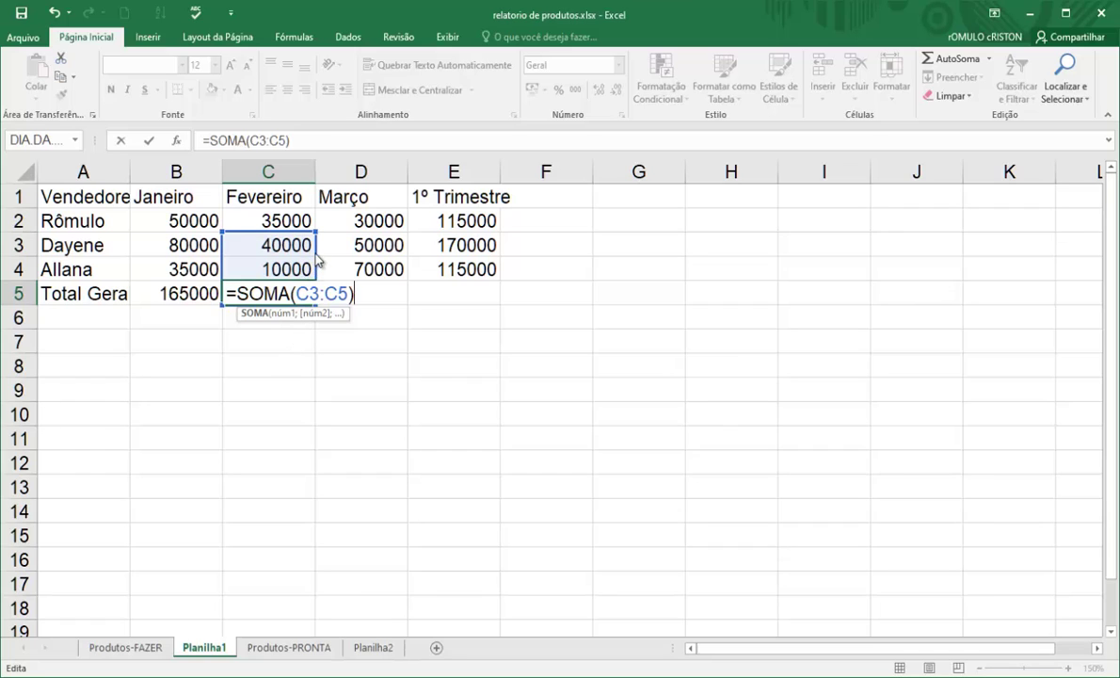
{"action": "left_click_drag", "start_coordinate": [318, 262], "coordinate": [317, 254]}
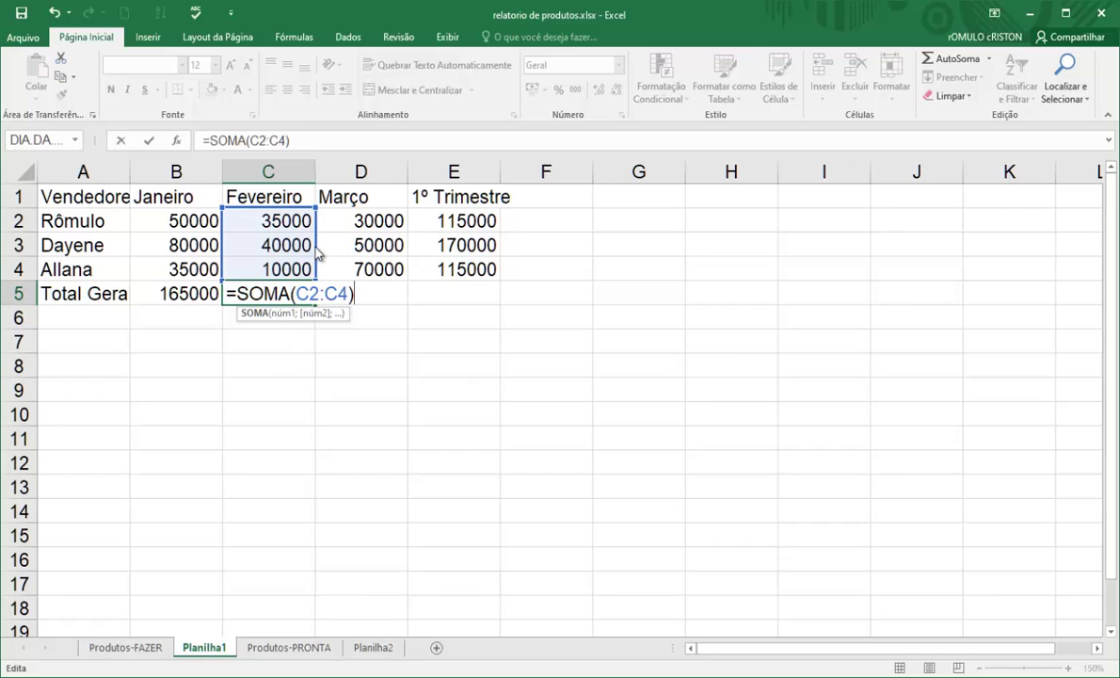
{"action": "left_click", "coordinate": [318, 293]}
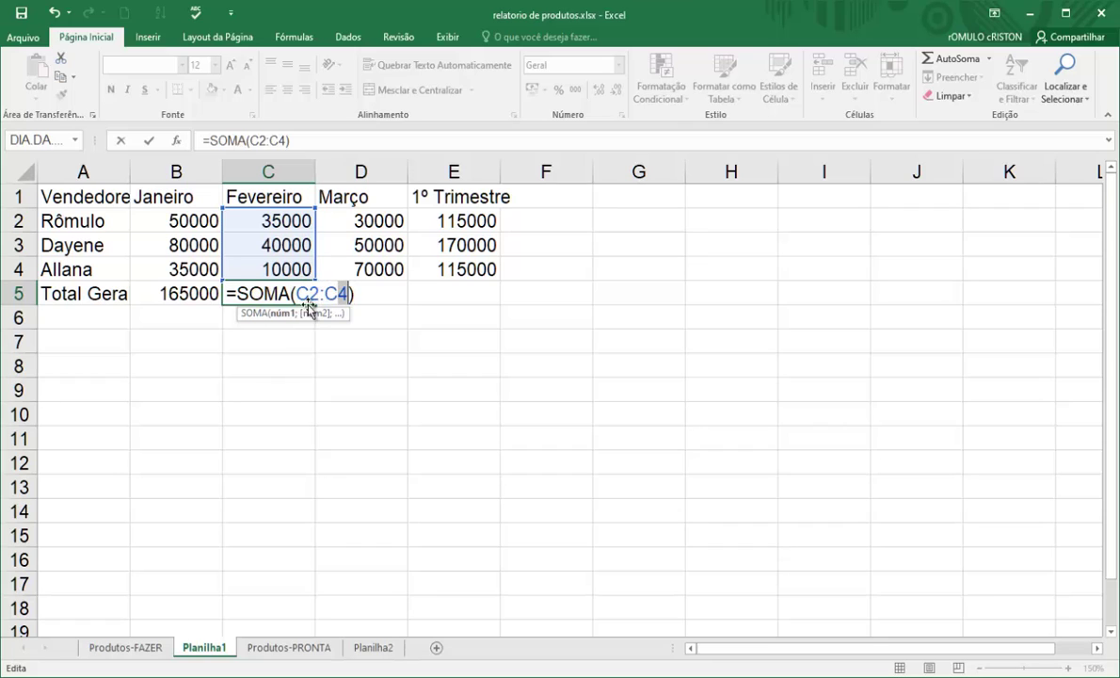
{"action": "key", "text": "Return"}
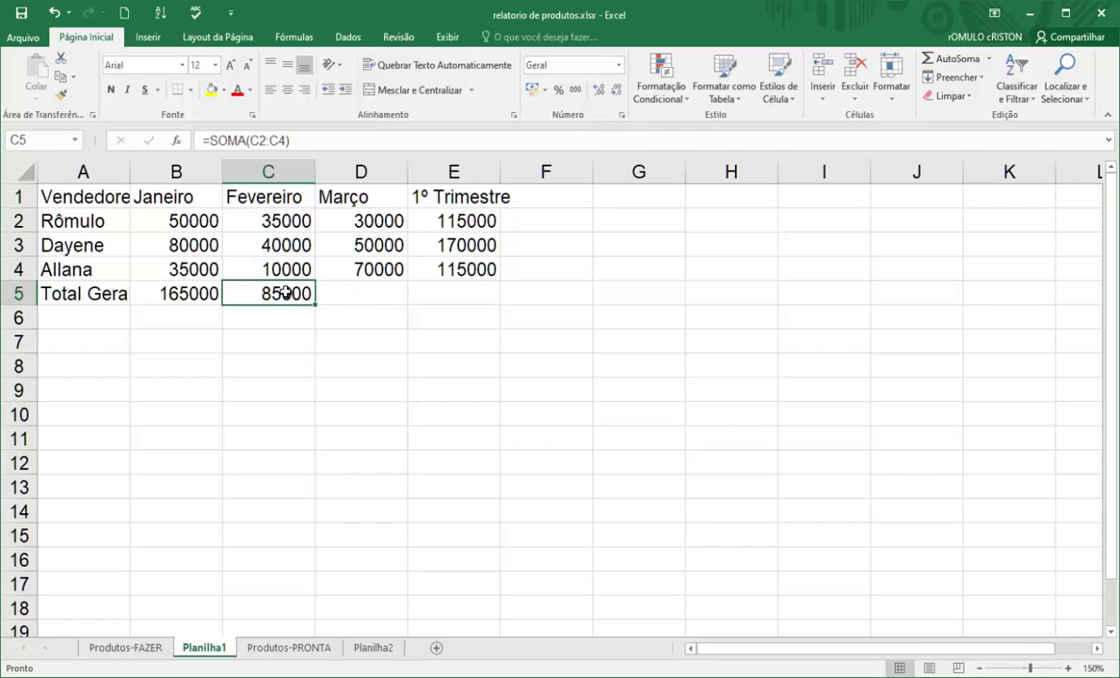
Step: Fill the February total formula from C5 across to D5 and check the copied formula in D5
{"action": "left_click_drag", "start_coordinate": [315, 303], "coordinate": [402, 296]}
{"action": "left_click", "coordinate": [329, 318]}
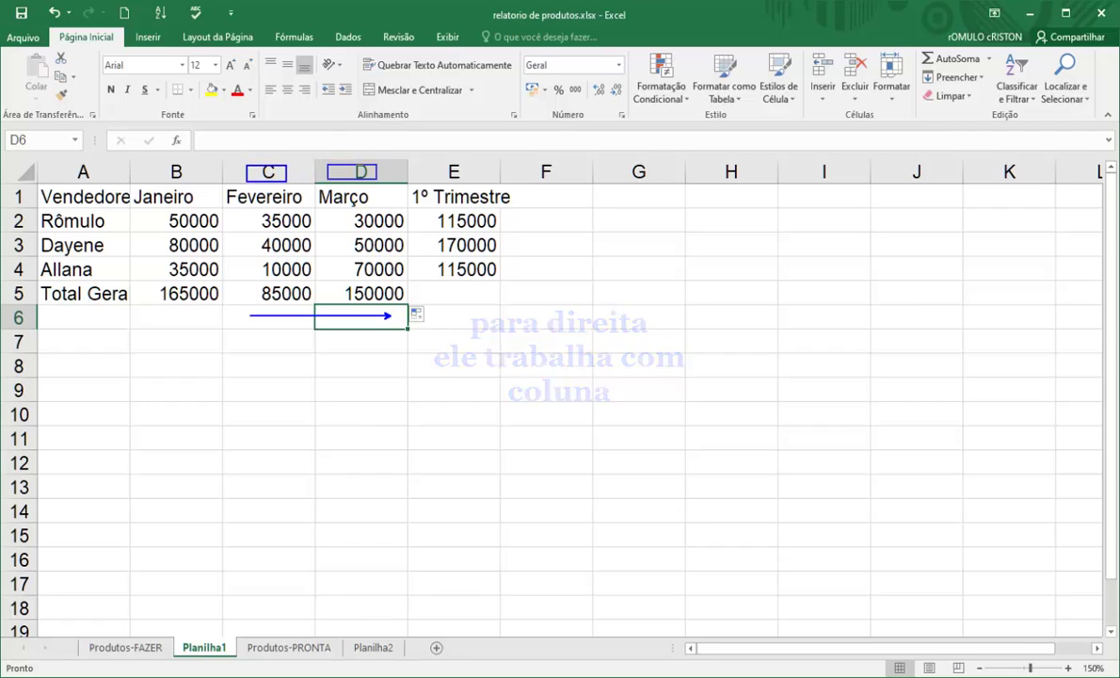
{"action": "double_click", "coordinate": [360, 292]}
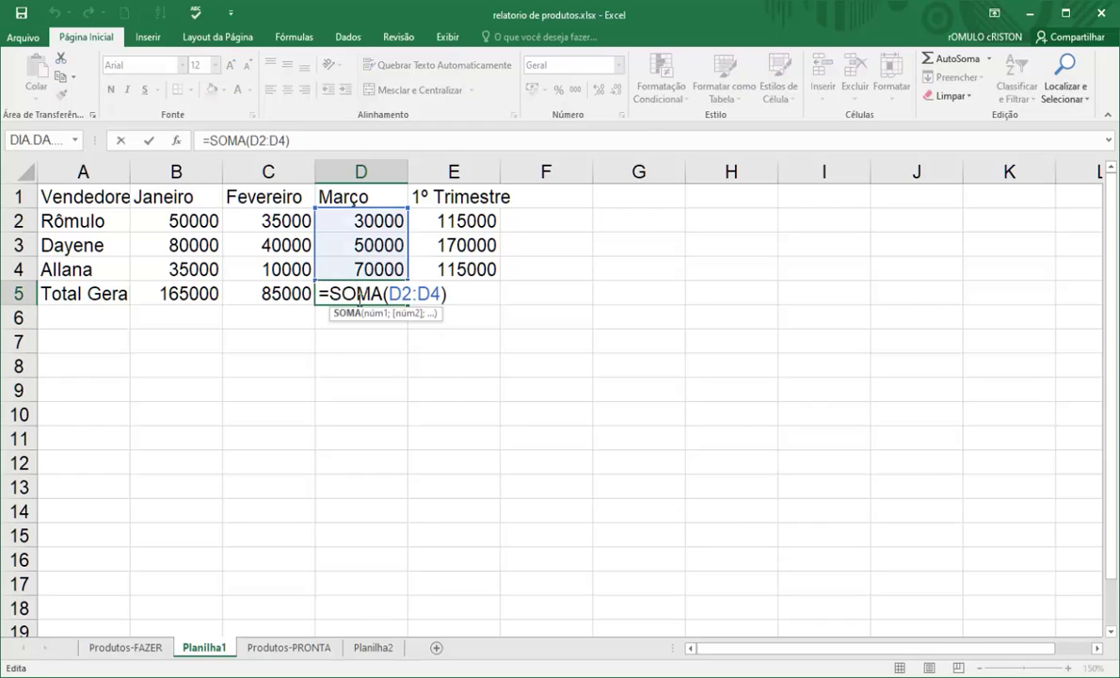
{"action": "key", "text": "Escape"}
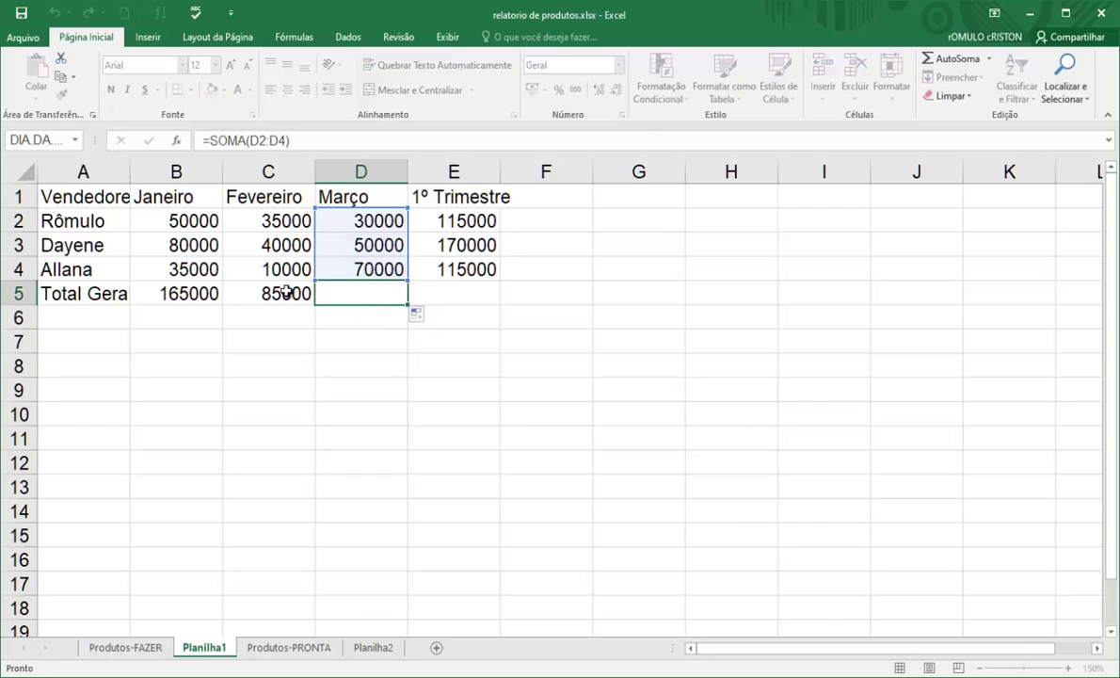
Step: Compare the column letters and row numbers in the C5 formula's range with those in the D5 formula
{"action": "double_click", "coordinate": [286, 293]}
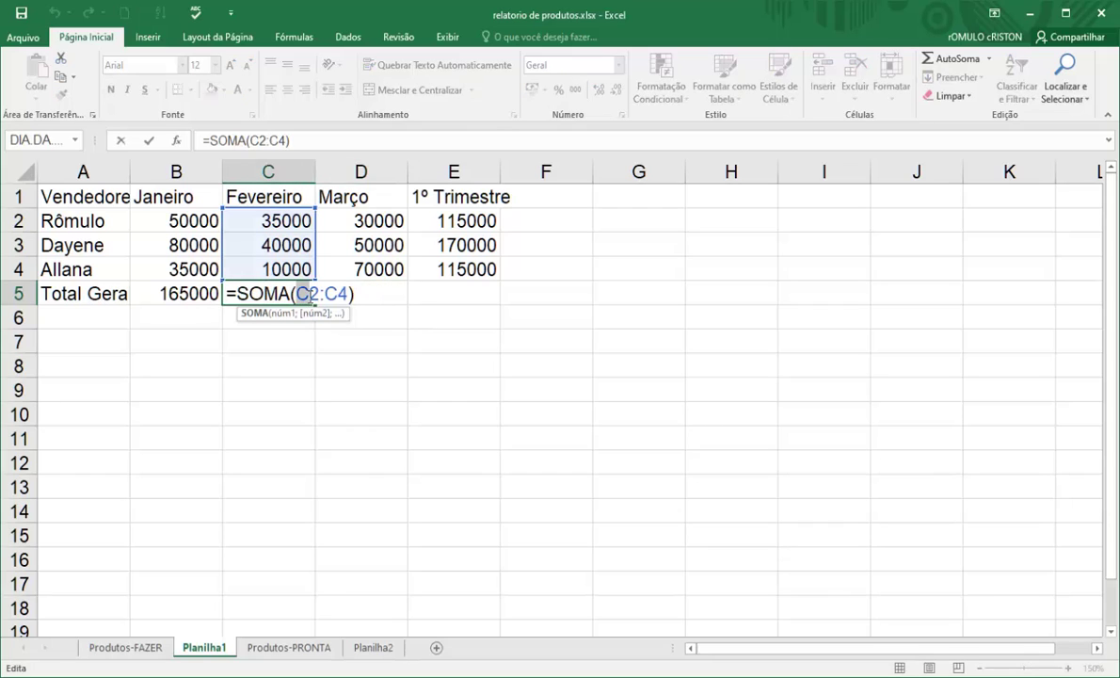
{"action": "left_click_drag", "start_coordinate": [326, 294], "coordinate": [337, 295]}
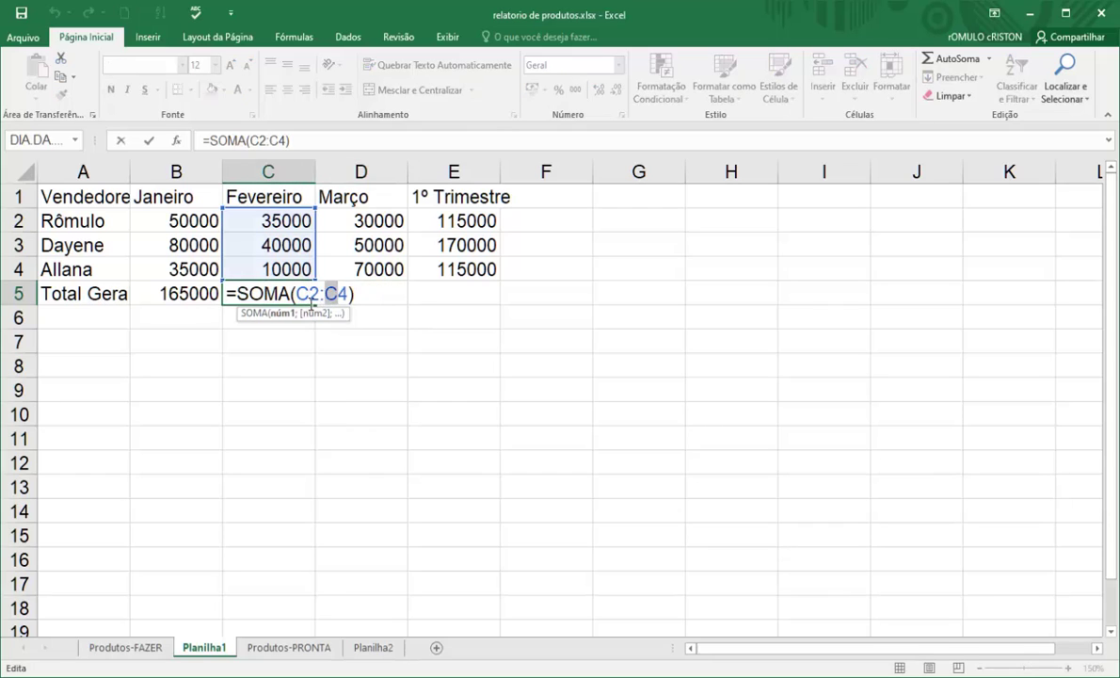
{"action": "left_click", "coordinate": [312, 298]}
{"action": "left_click", "coordinate": [345, 298]}
{"action": "left_click", "coordinate": [353, 292]}
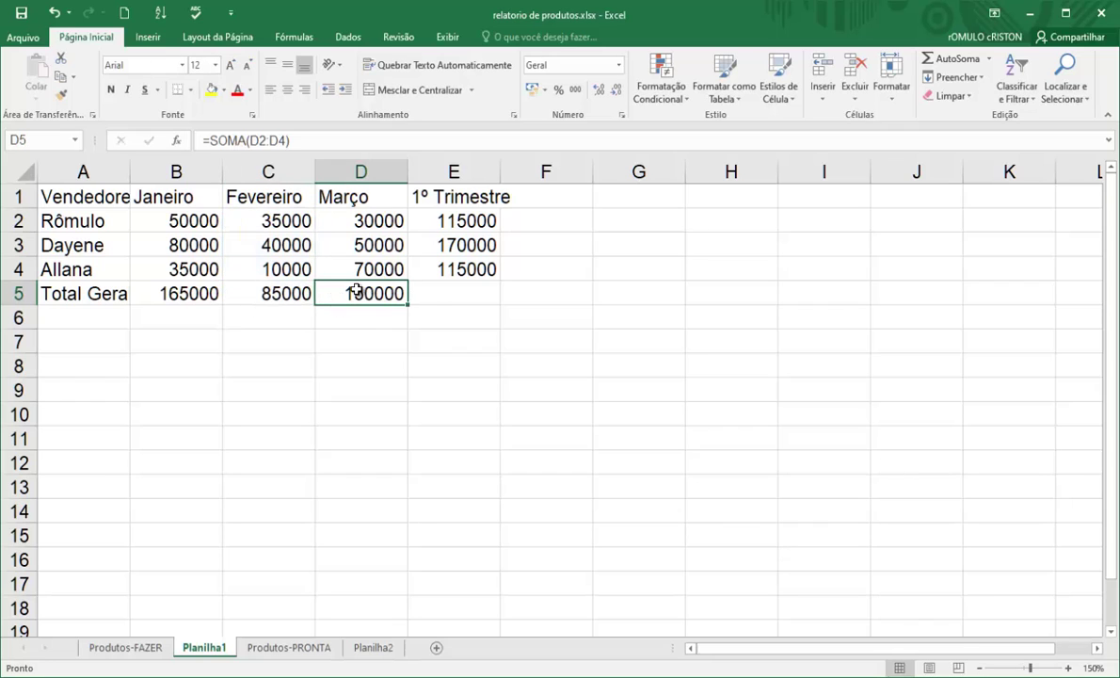
{"action": "double_click", "coordinate": [356, 291]}
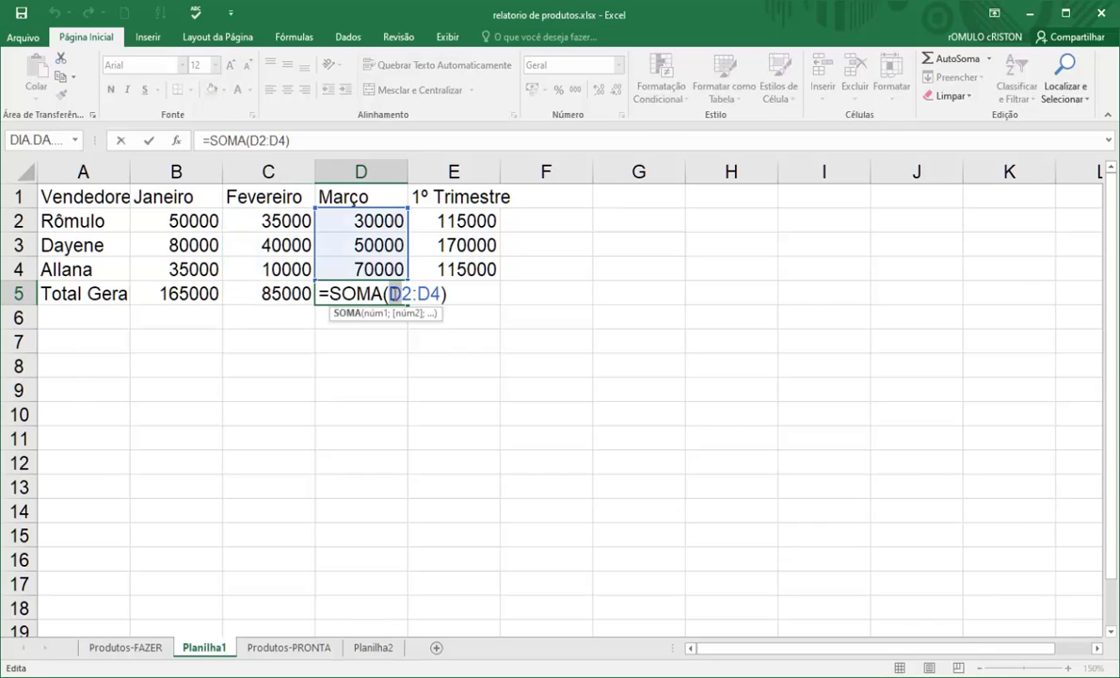
{"action": "left_click", "coordinate": [395, 294]}
{"action": "mouse_move", "coordinate": [427, 293]}
{"action": "left_mouse_down"}
{"action": "mouse_move", "coordinate": [412, 295]}
{"action": "mouse_move", "coordinate": [431, 294]}
{"action": "left_mouse_up"}
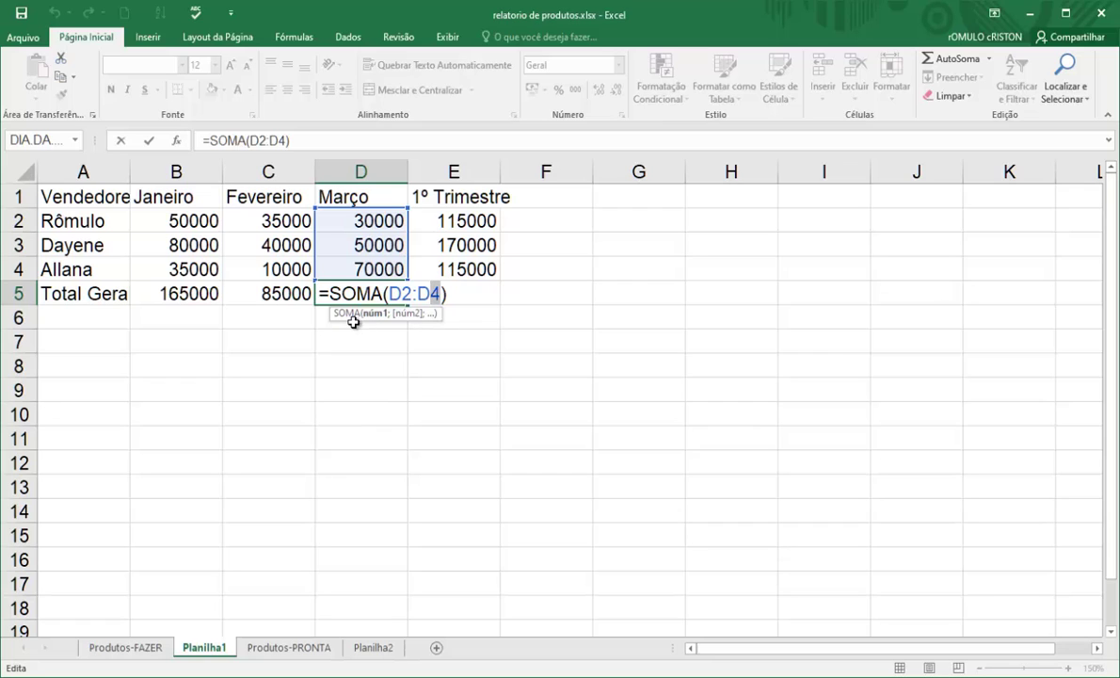
{"action": "key", "text": "Tab"}
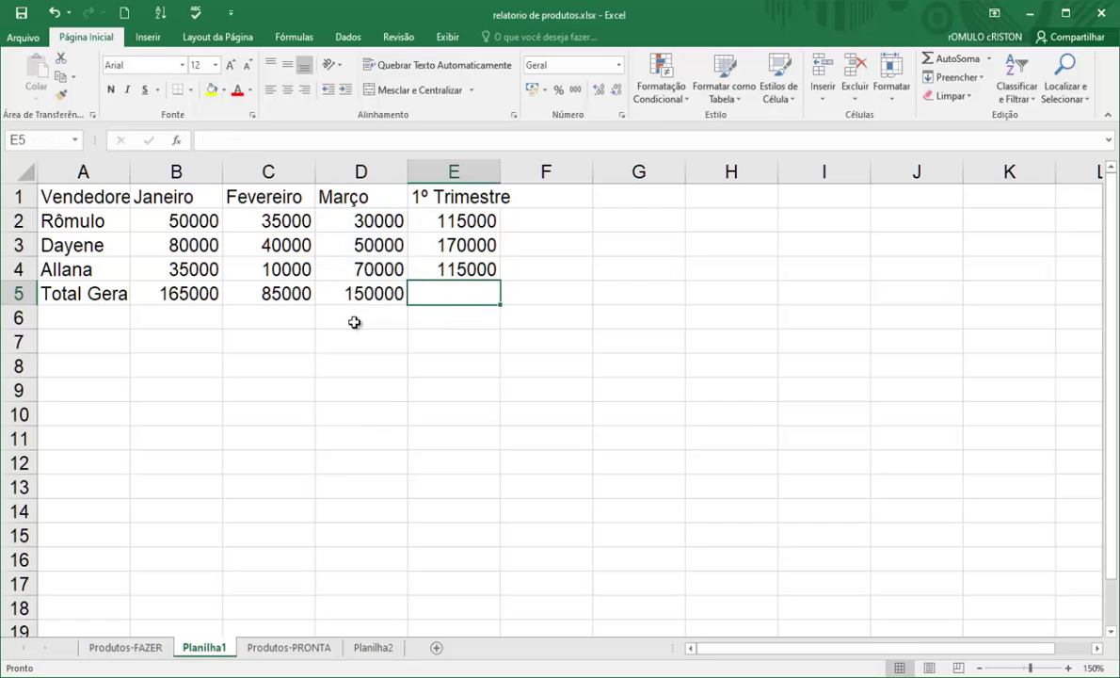
Step: Fill the March total formula from D5 across to E5 and check the copied formula in E5
{"action": "left_click", "coordinate": [369, 293]}
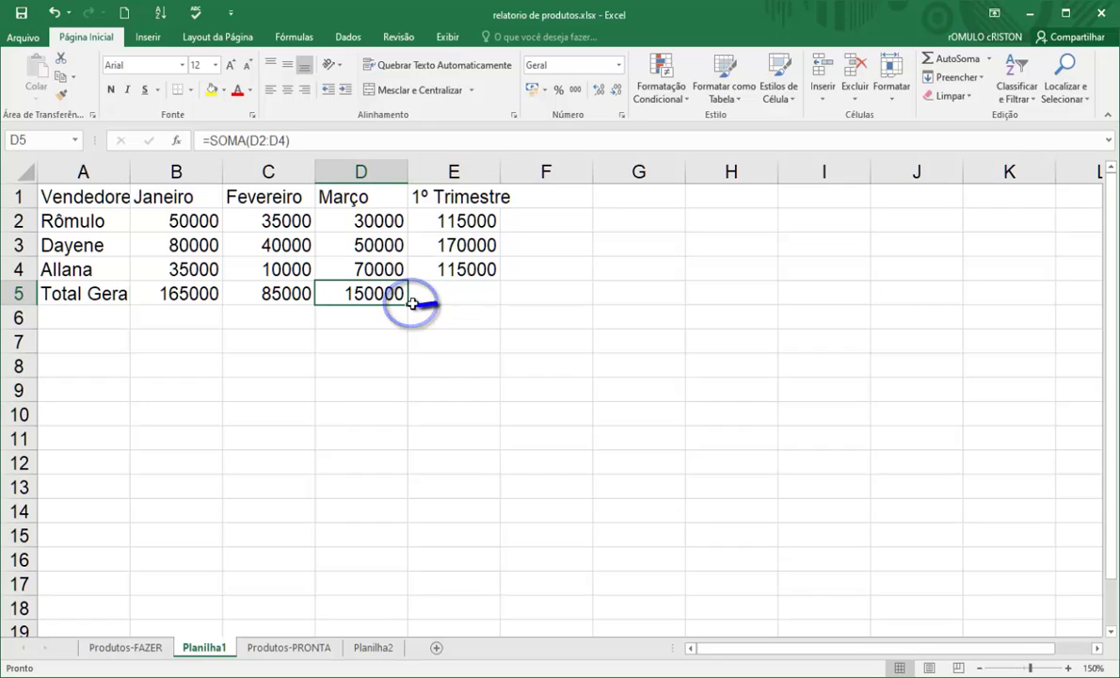
{"action": "left_click_drag", "start_coordinate": [441, 306], "coordinate": [487, 301]}
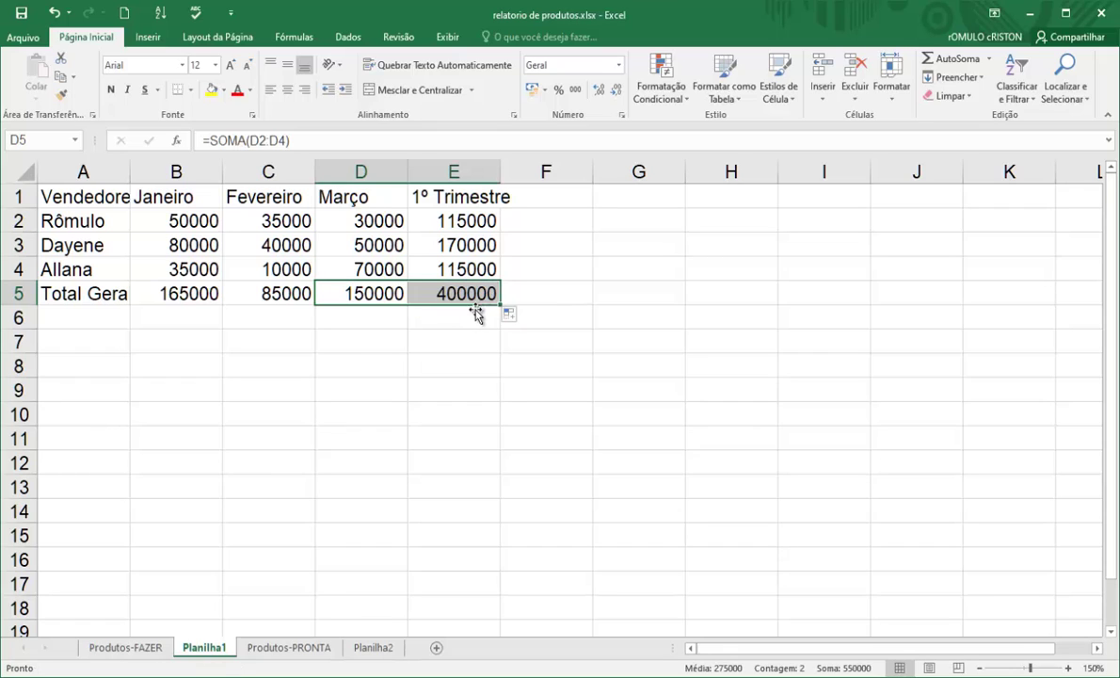
{"action": "left_click", "coordinate": [471, 317]}
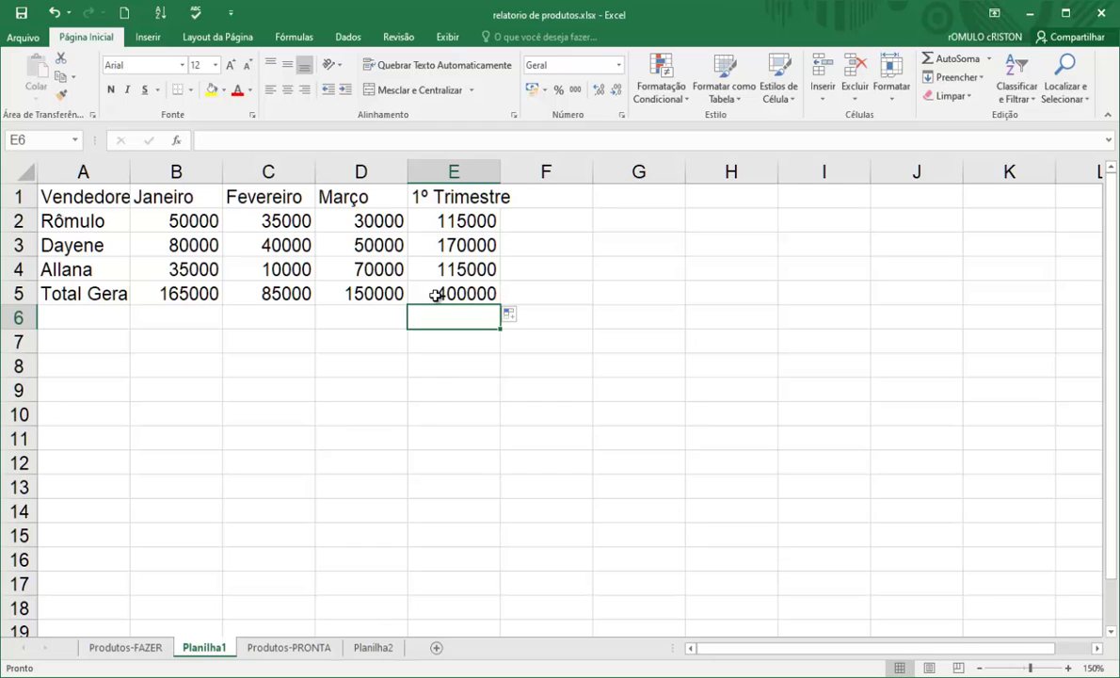
{"action": "double_click", "coordinate": [431, 294]}
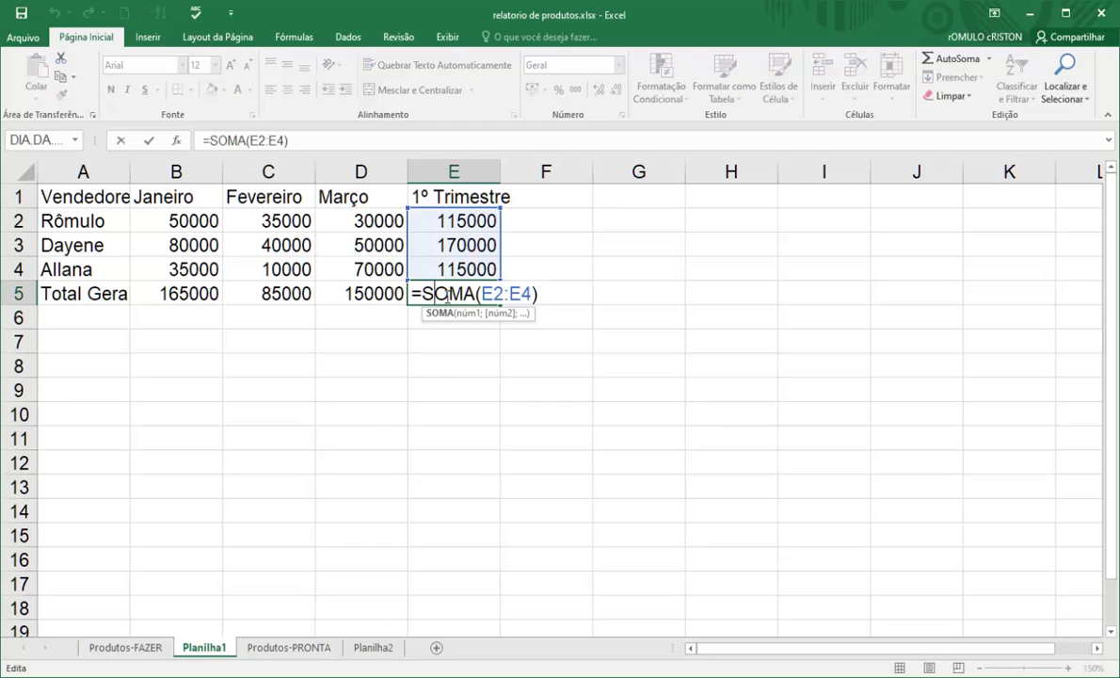
{"action": "key", "text": "Escape"}
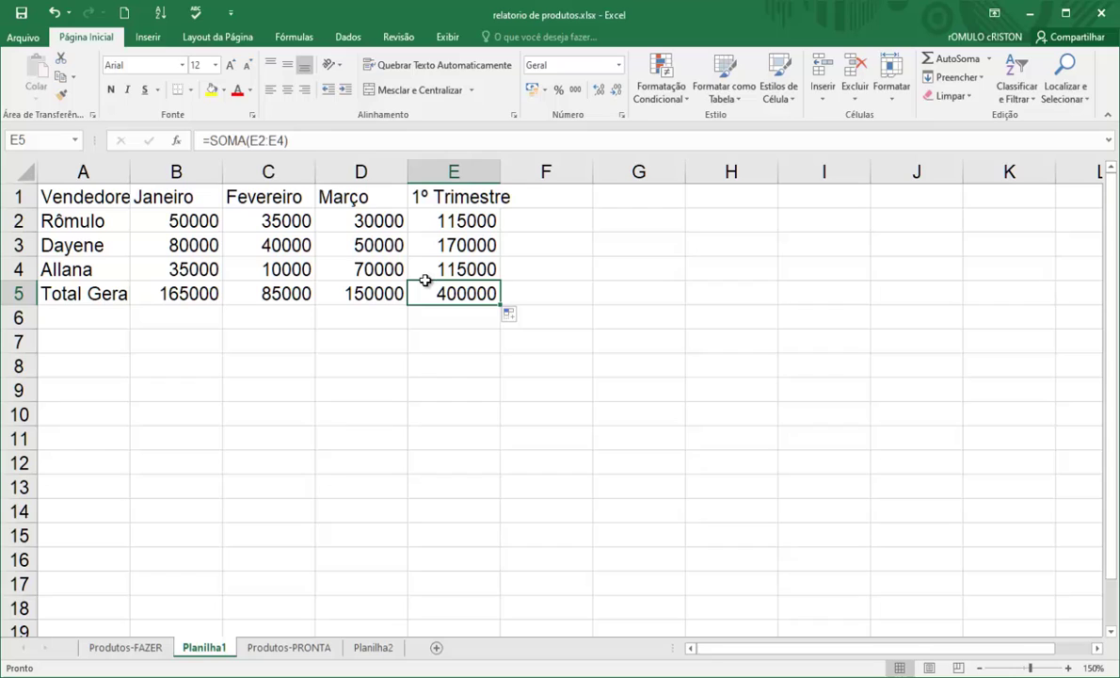
Step: Examine the column letters in the range reference of the 1º Trimestre total formula in E5
{"action": "left_click", "coordinate": [298, 139]}
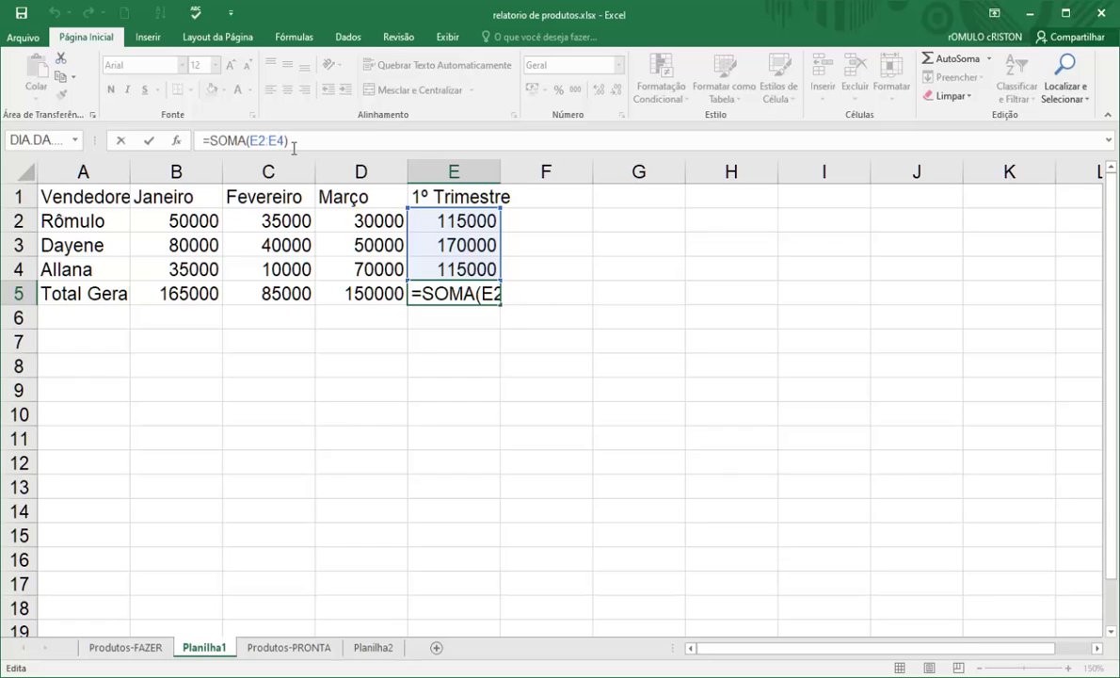
{"action": "key", "text": "Escape"}
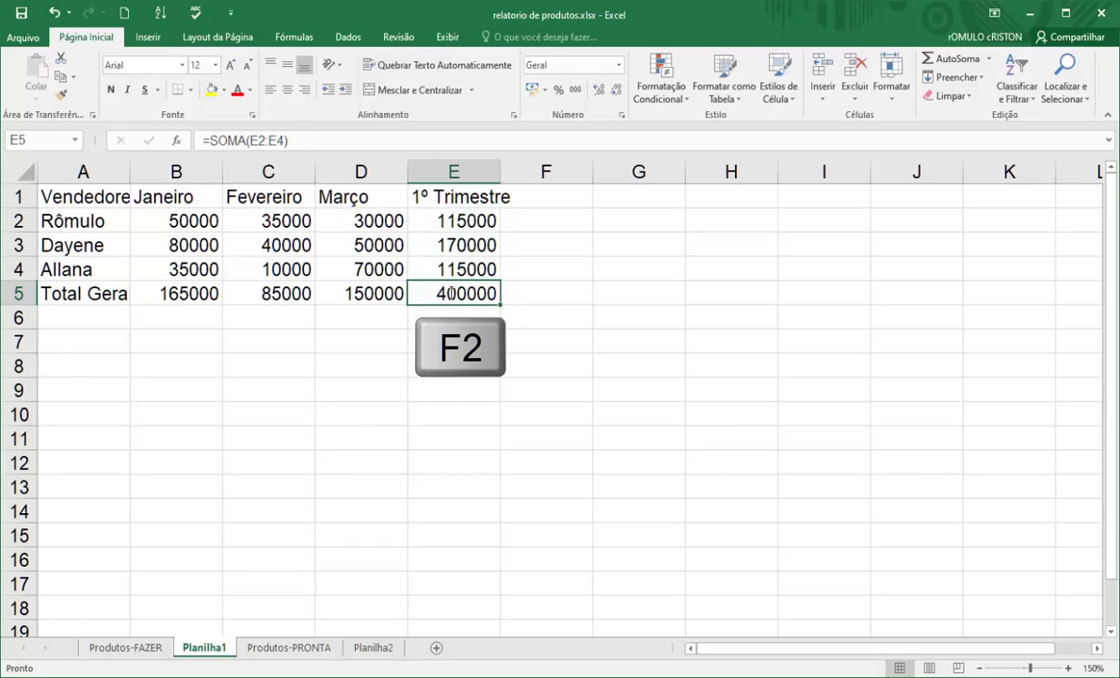
{"action": "key", "text": "F2"}
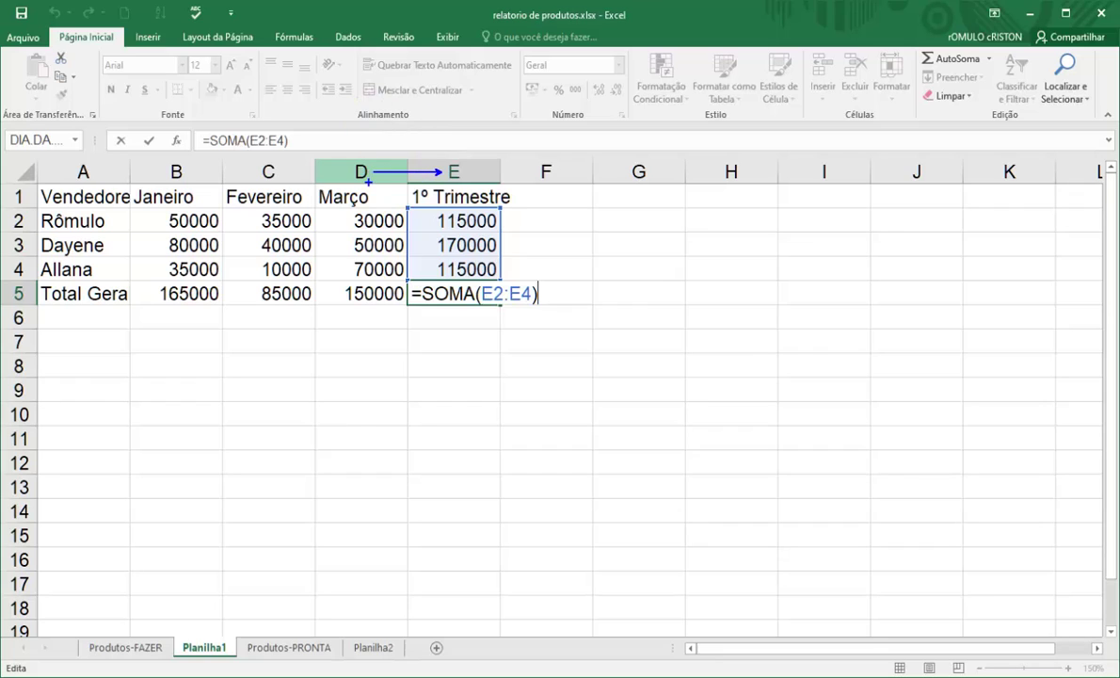
{"action": "left_click", "coordinate": [487, 294]}
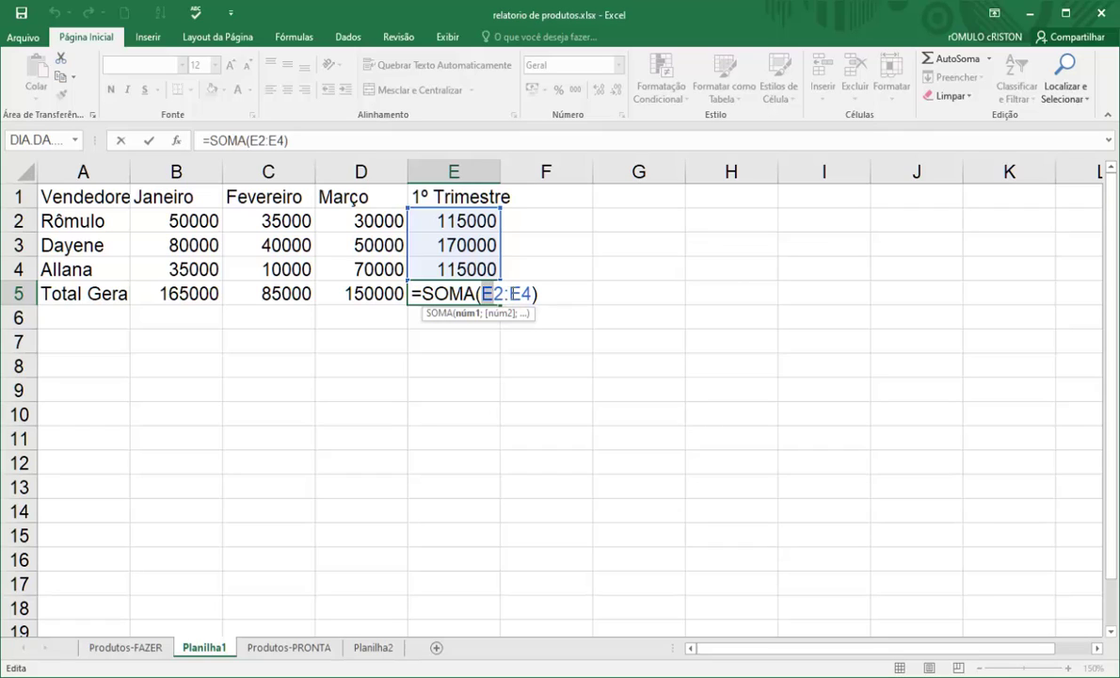
{"action": "double_click", "coordinate": [519, 294]}
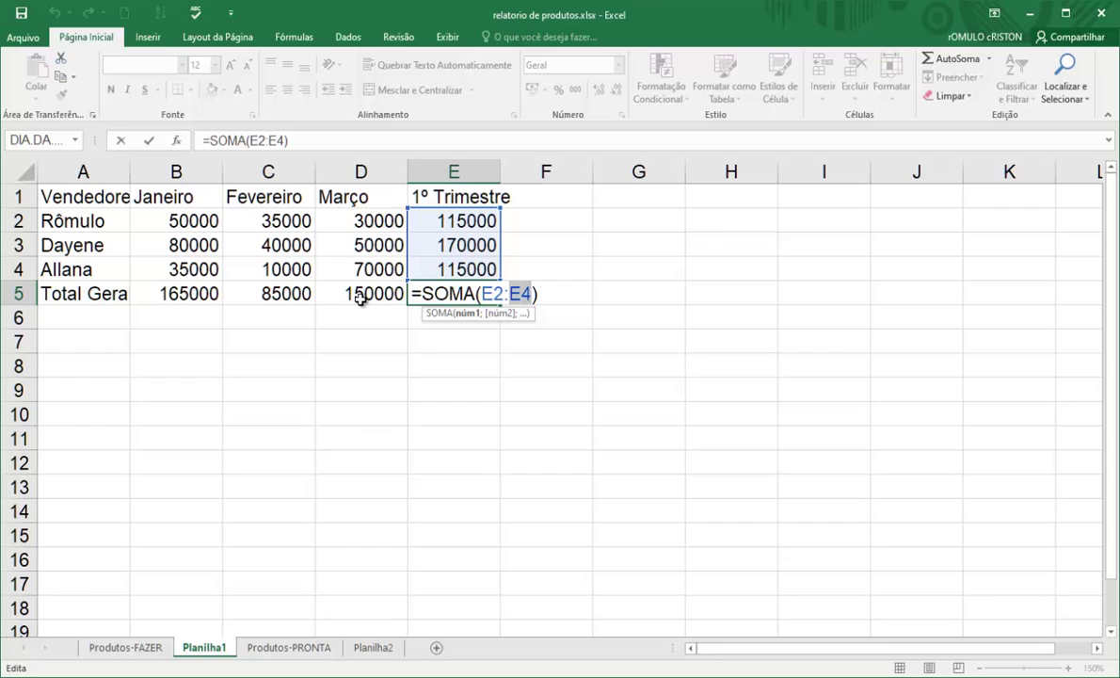
{"action": "key", "text": "Return"}
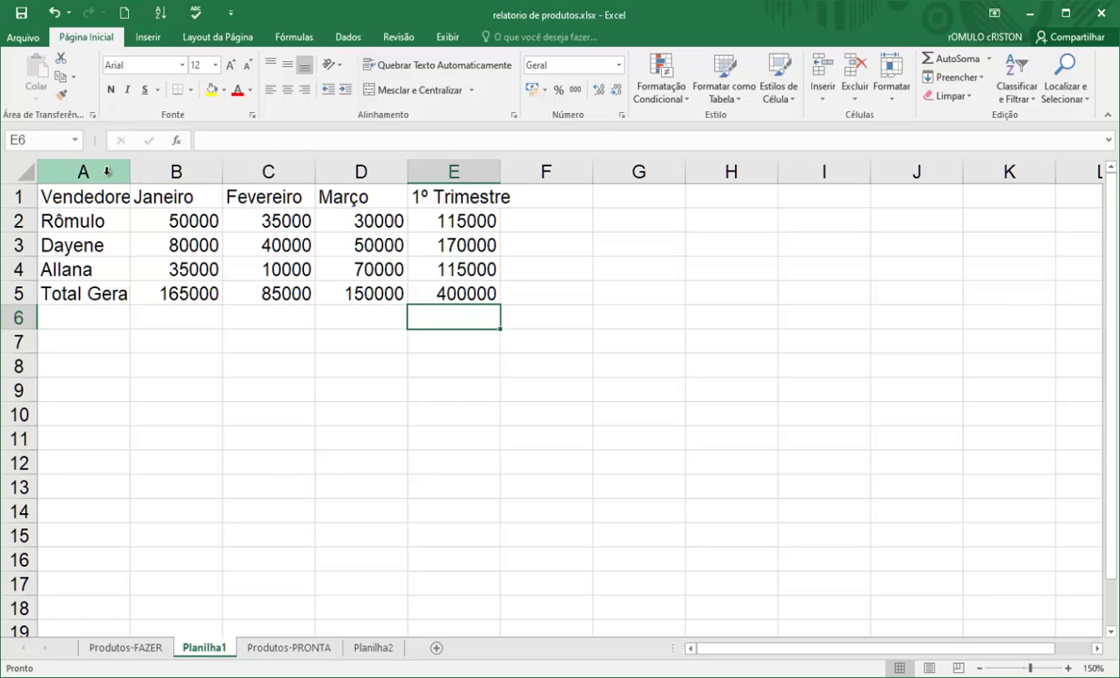
Step: AutoFit the widths of columns A through E to their contents
{"action": "left_click_drag", "start_coordinate": [100, 171], "coordinate": [447, 169]}
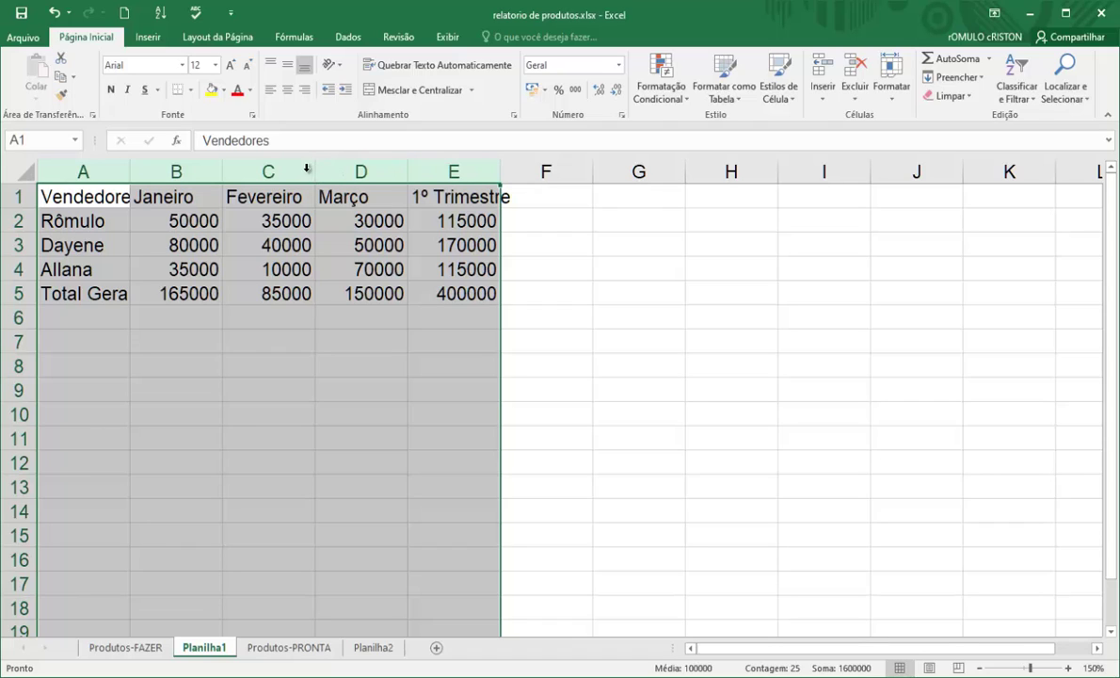
{"action": "double_click", "coordinate": [223, 170]}
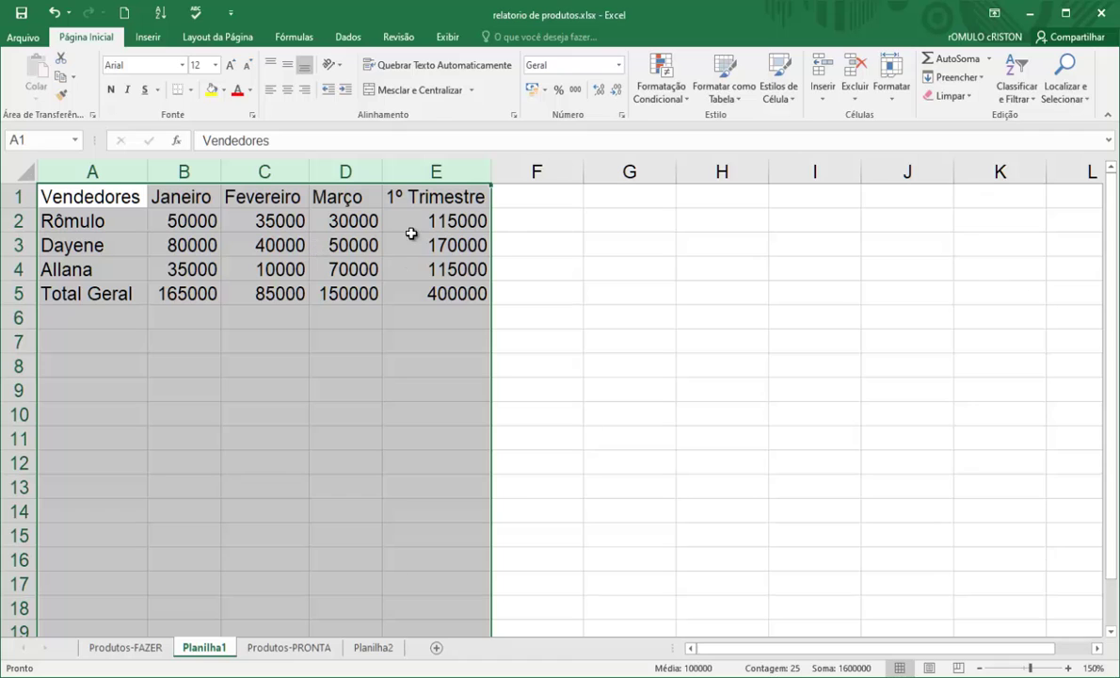
{"action": "left_click", "coordinate": [392, 194]}
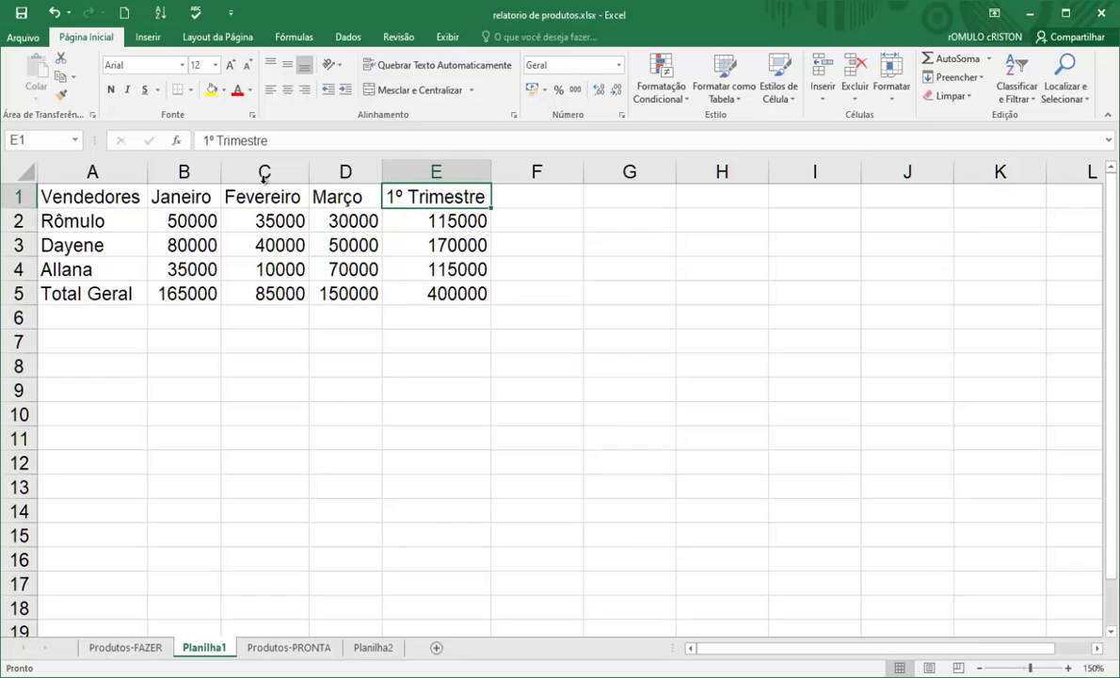
Step: Widen the Janeiro, Fevereiro and Março columns together to one equal width
{"action": "left_click_drag", "start_coordinate": [195, 171], "coordinate": [344, 173]}
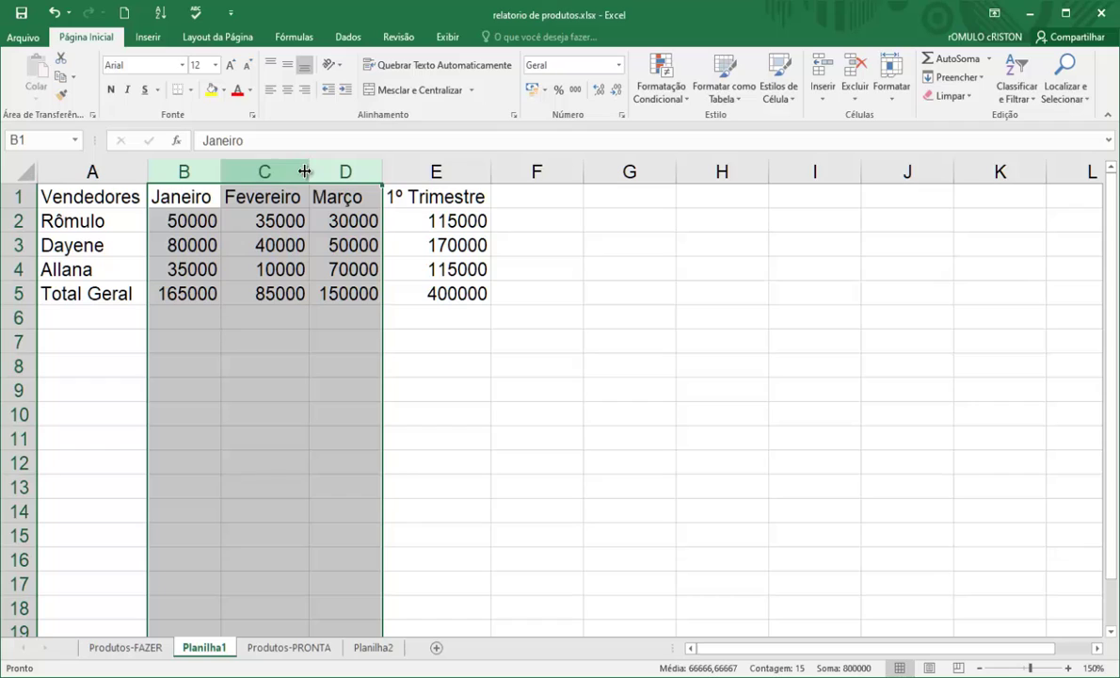
{"action": "left_click_drag", "start_coordinate": [309, 170], "coordinate": [317, 171]}
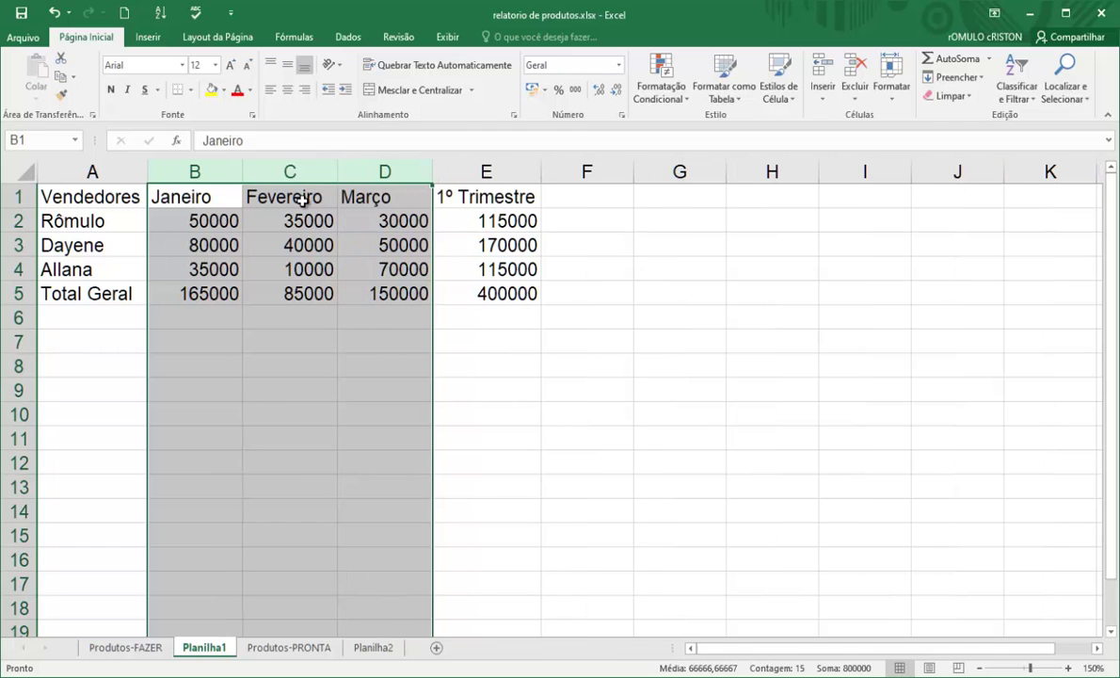
{"action": "left_click", "coordinate": [300, 200]}
{"action": "left_click_drag", "start_coordinate": [230, 179], "coordinate": [380, 170]}
{"action": "left_click_drag", "start_coordinate": [219, 171], "coordinate": [355, 179]}
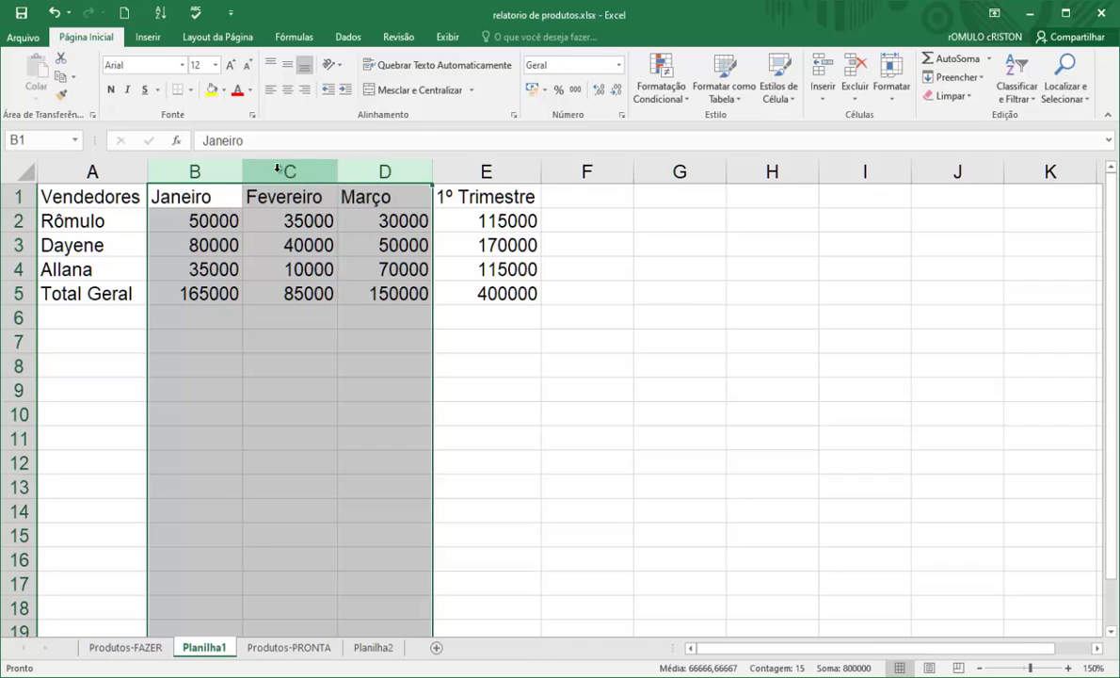
{"action": "left_click", "coordinate": [226, 245]}
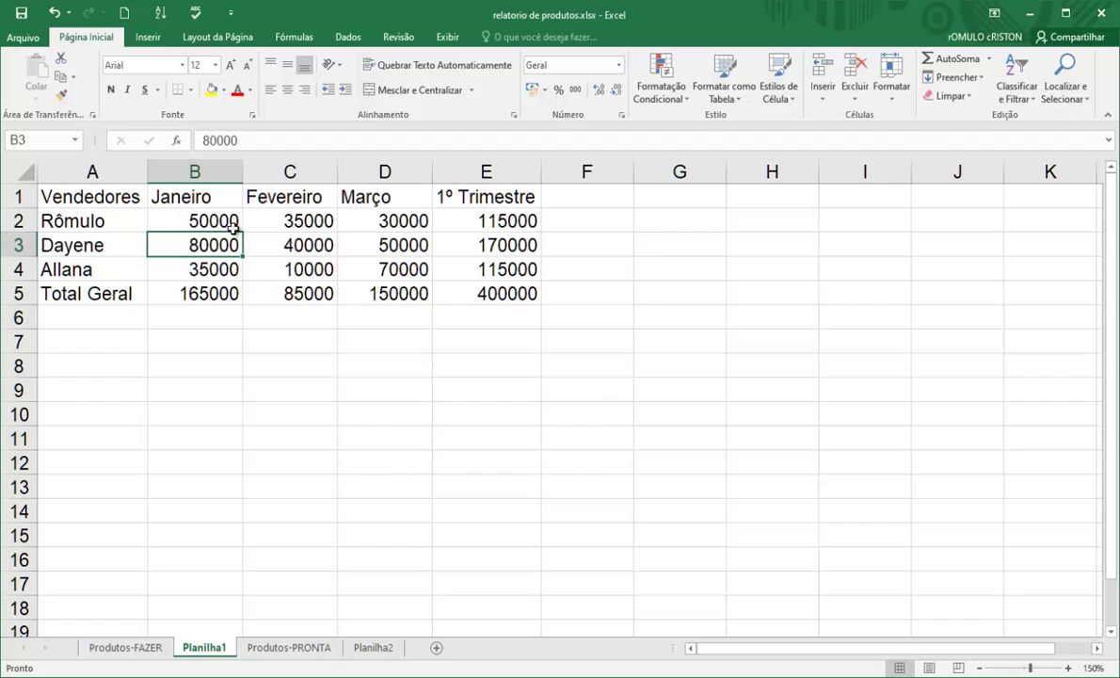
Step: Make the header row A1:E1 bold and set its font colour to black
{"action": "left_click_drag", "start_coordinate": [100, 196], "coordinate": [483, 201]}
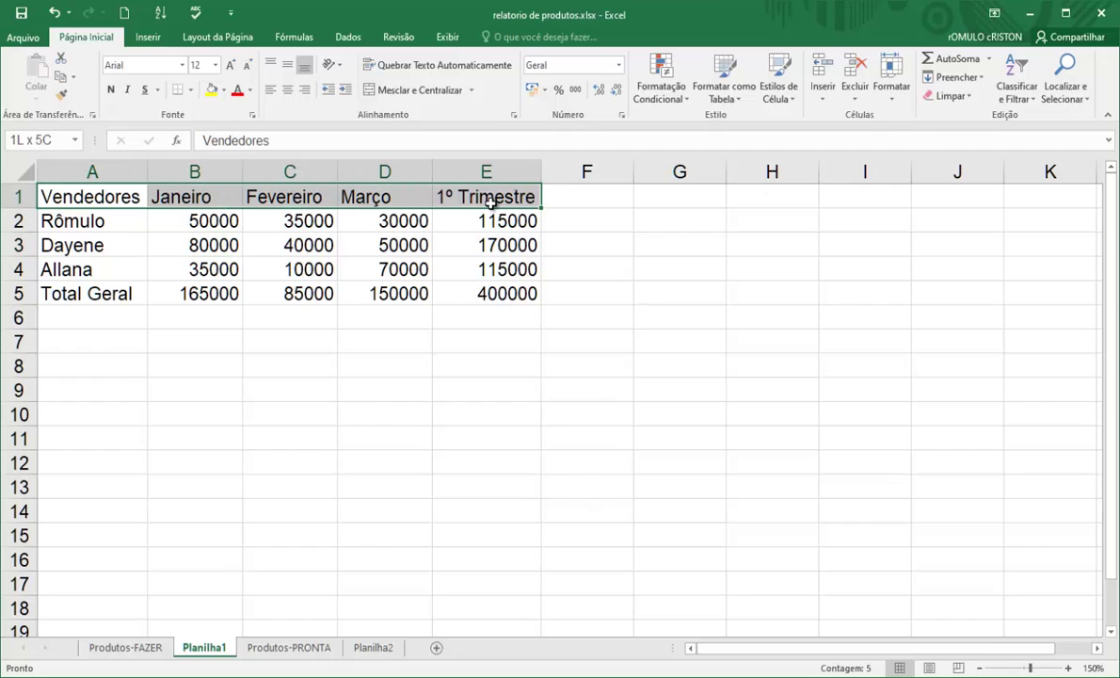
{"action": "left_click", "coordinate": [110, 89]}
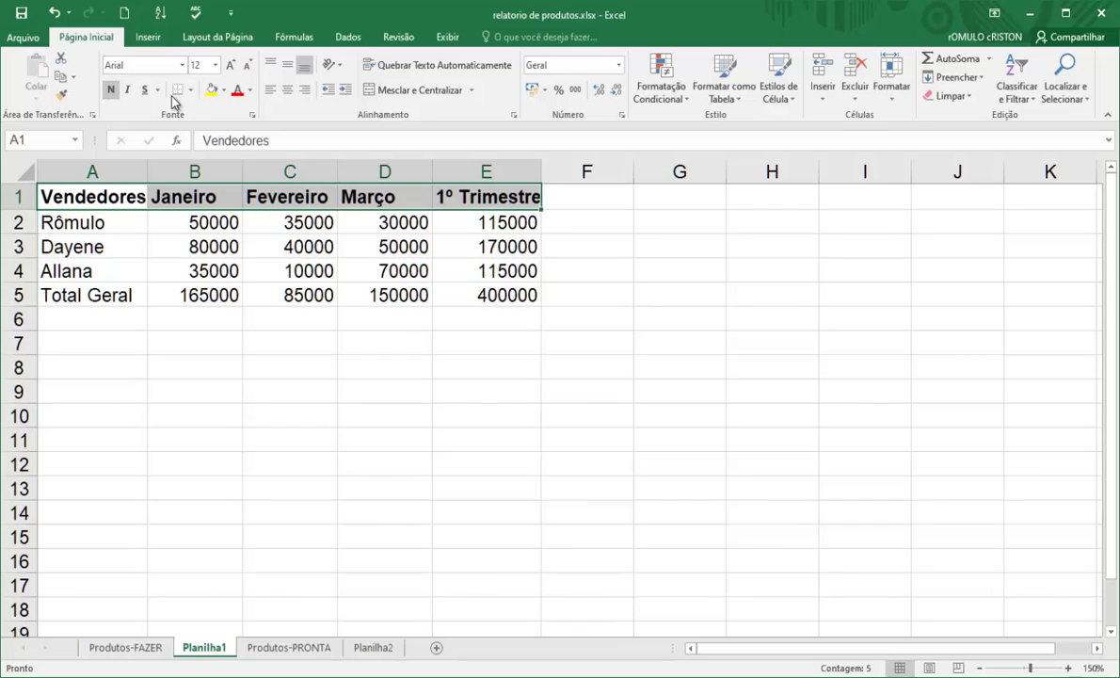
{"action": "left_click", "coordinate": [251, 91]}
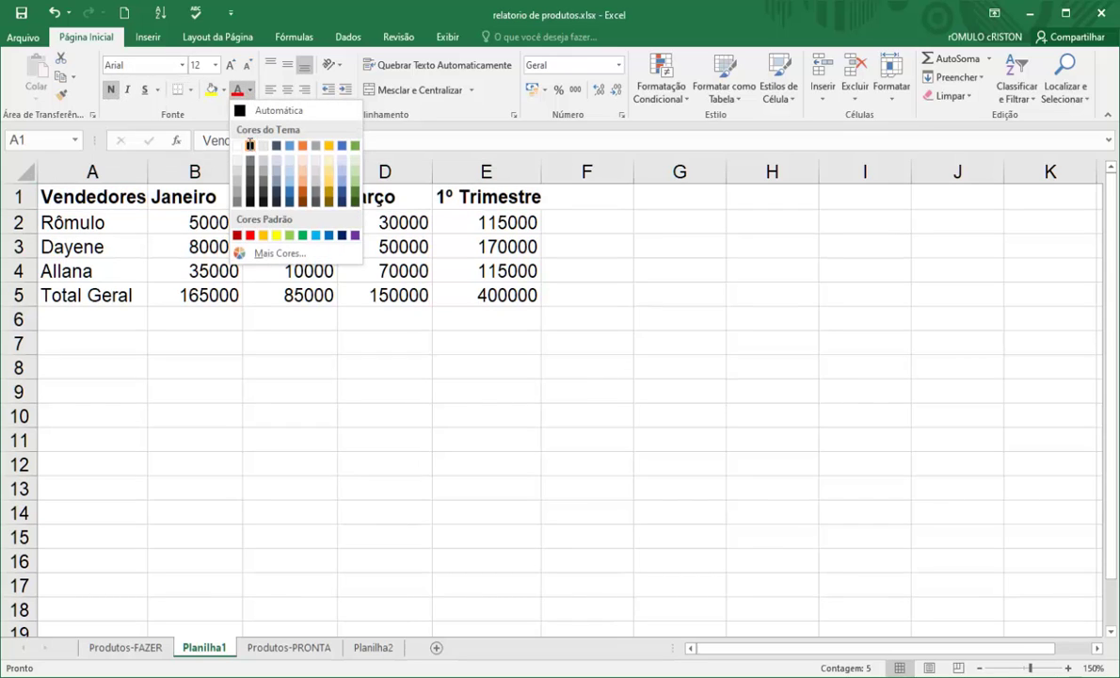
{"action": "left_click", "coordinate": [249, 144]}
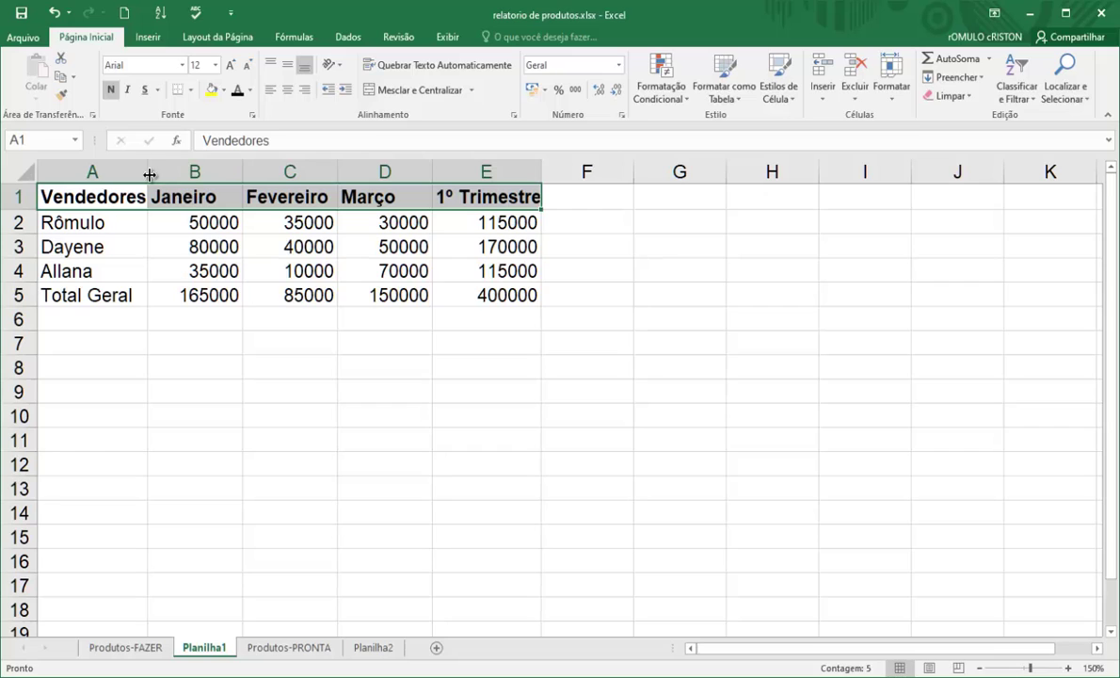
Step: Widen column A slightly to fit its heading, and centre and italicize the header row A1:E1
{"action": "left_click_drag", "start_coordinate": [149, 175], "coordinate": [154, 174]}
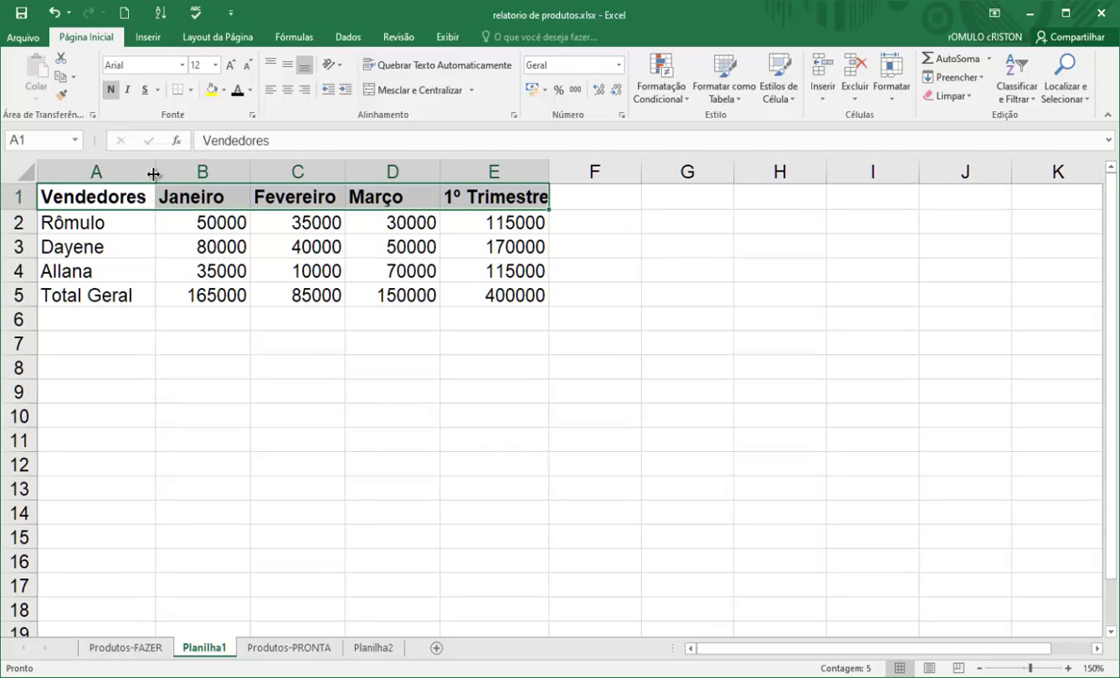
{"action": "left_click", "coordinate": [287, 89]}
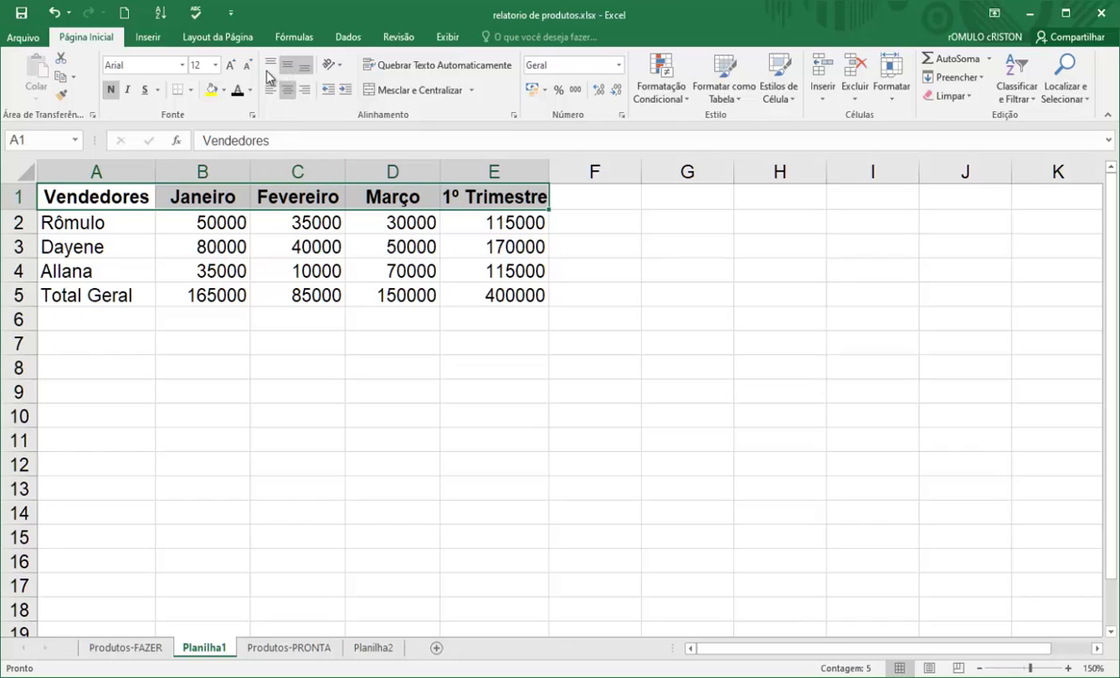
{"action": "left_click", "coordinate": [128, 89]}
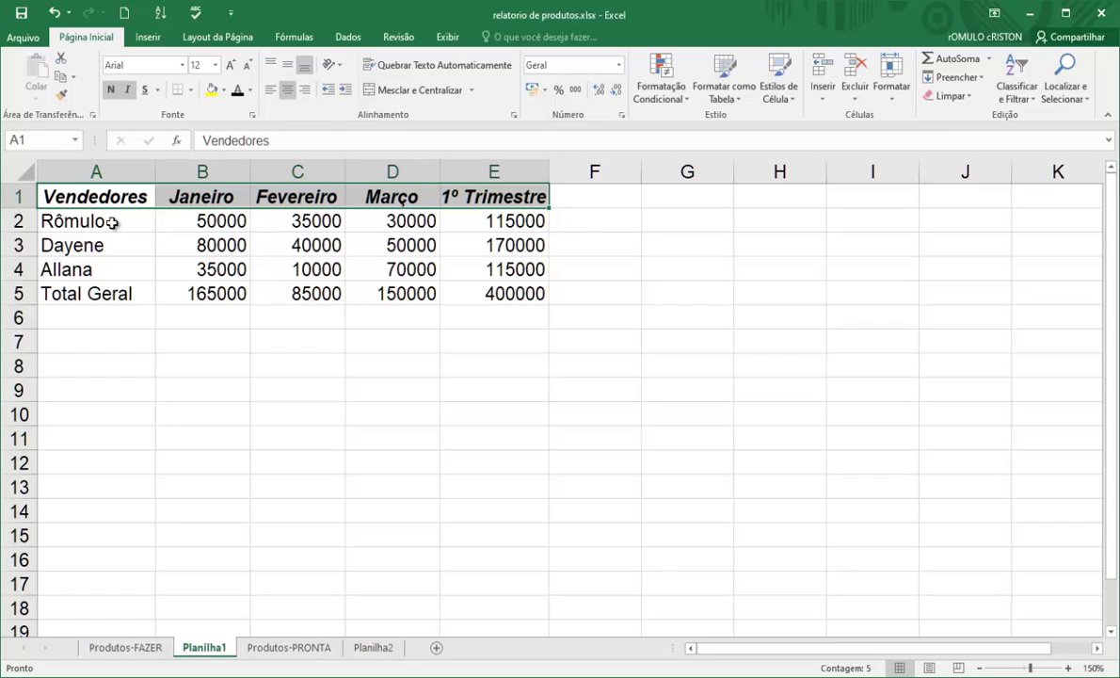
Step: Select the numeric range B2:E5, extending across row 2 and then down to the Total Geral row
{"action": "left_click_drag", "start_coordinate": [170, 220], "coordinate": [457, 293]}
{"action": "left_click", "coordinate": [200, 221]}
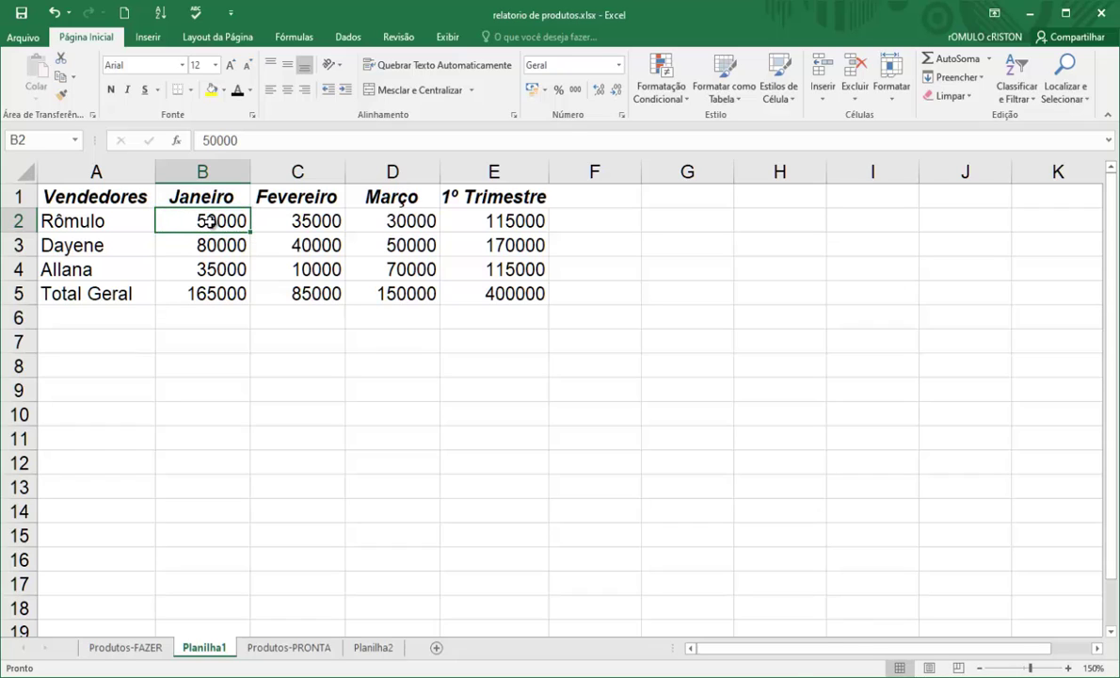
{"action": "left_click_drag", "start_coordinate": [205, 220], "coordinate": [459, 219]}
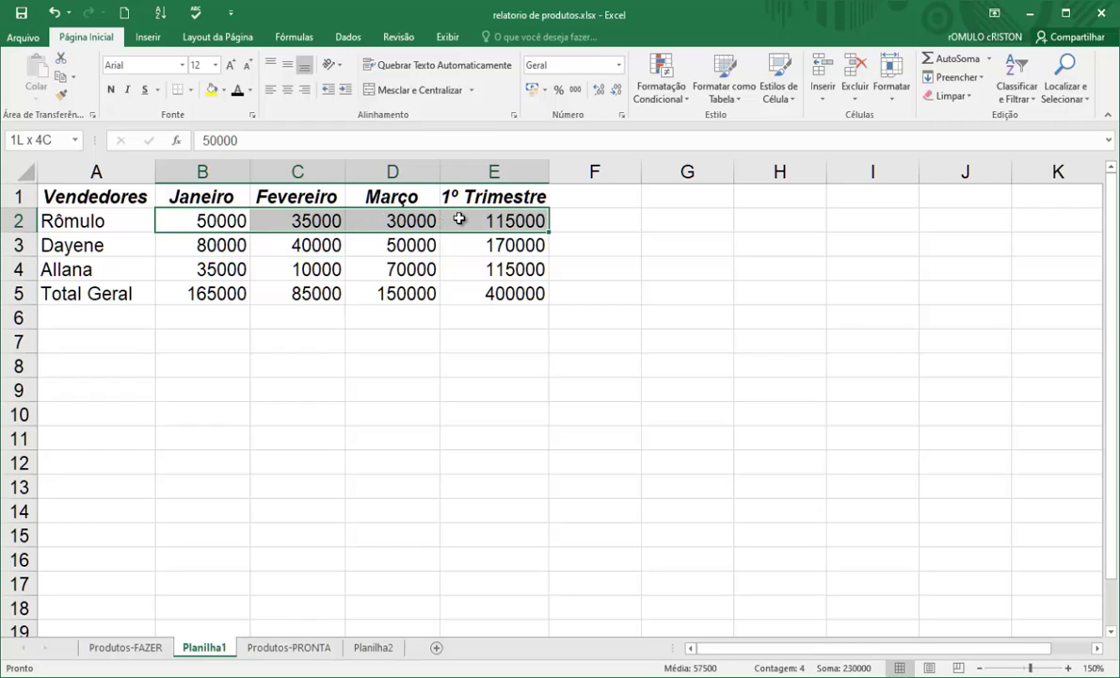
{"action": "left_click_drag", "start_coordinate": [455, 232], "coordinate": [455, 293]}
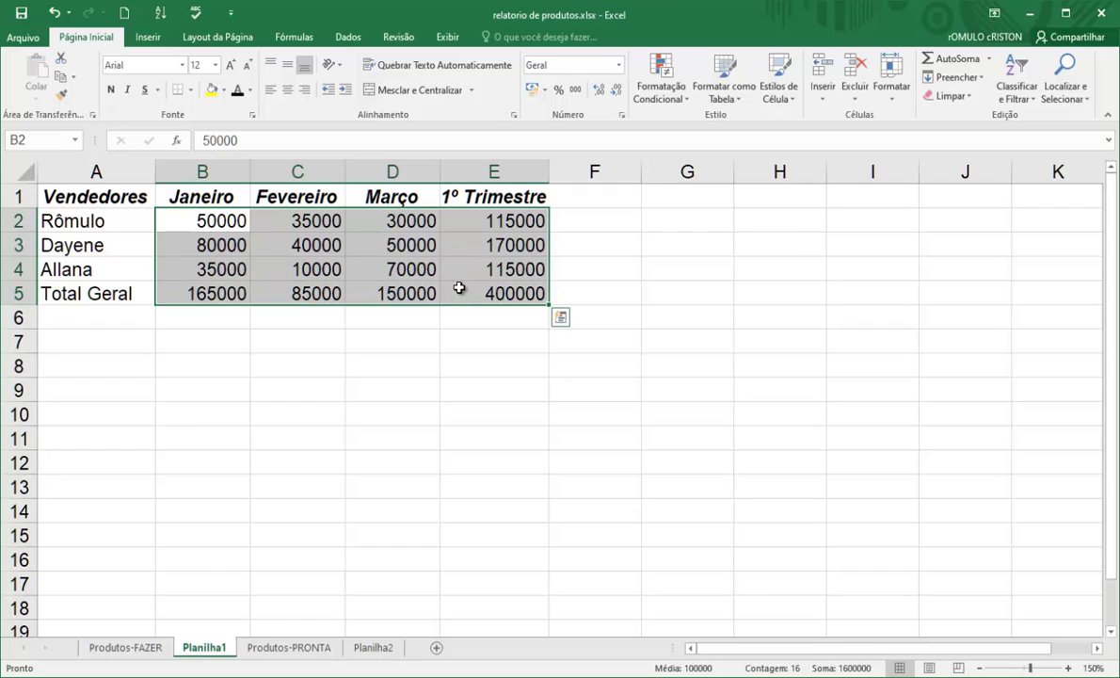
Step: Extend the selection cell by cell from B2 to E5, then shrink it back
{"action": "left_click", "coordinate": [201, 220]}
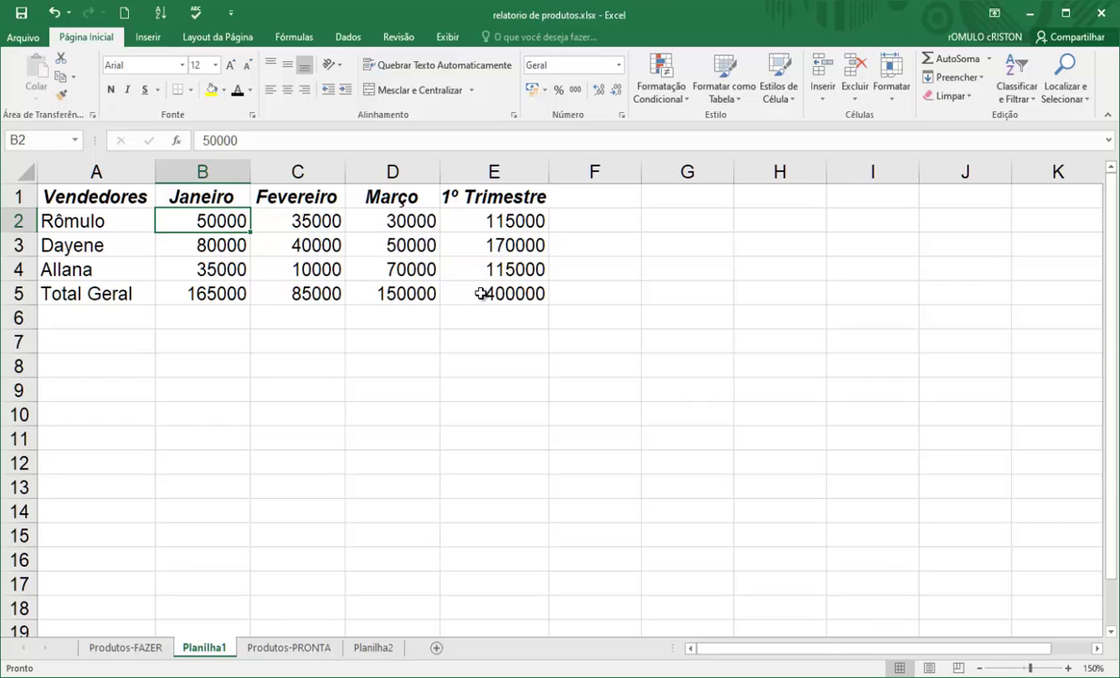
{"action": "key", "text": "shift"}
{"action": "key", "text": "shift+Right"}
{"action": "key", "text": "shift+Down"}
{"action": "key", "text": "shift+Right"}
{"action": "key", "text": "shift+Right"}
{"action": "key", "text": "shift+Down"}
{"action": "key", "text": "shift+Down"}
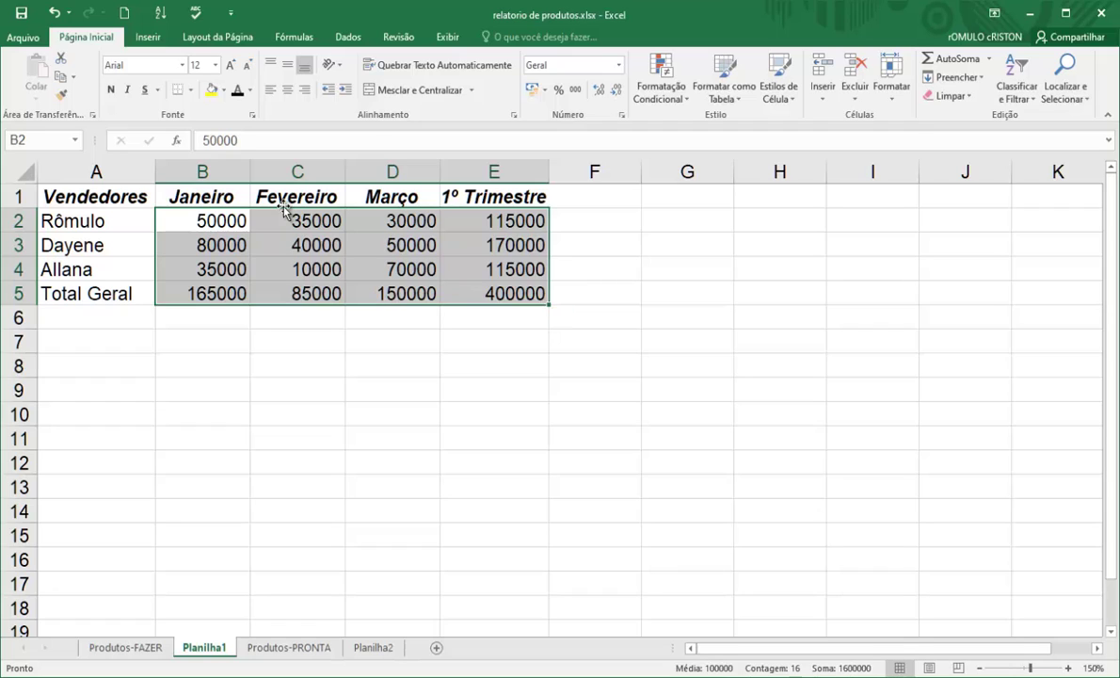
{"action": "key", "text": "shift+Left"}
{"action": "key", "text": "shift+Up"}
Step: Apply the Contábil number format to all sales values and totals in B2:E5
{"action": "left_click", "coordinate": [185, 221]}
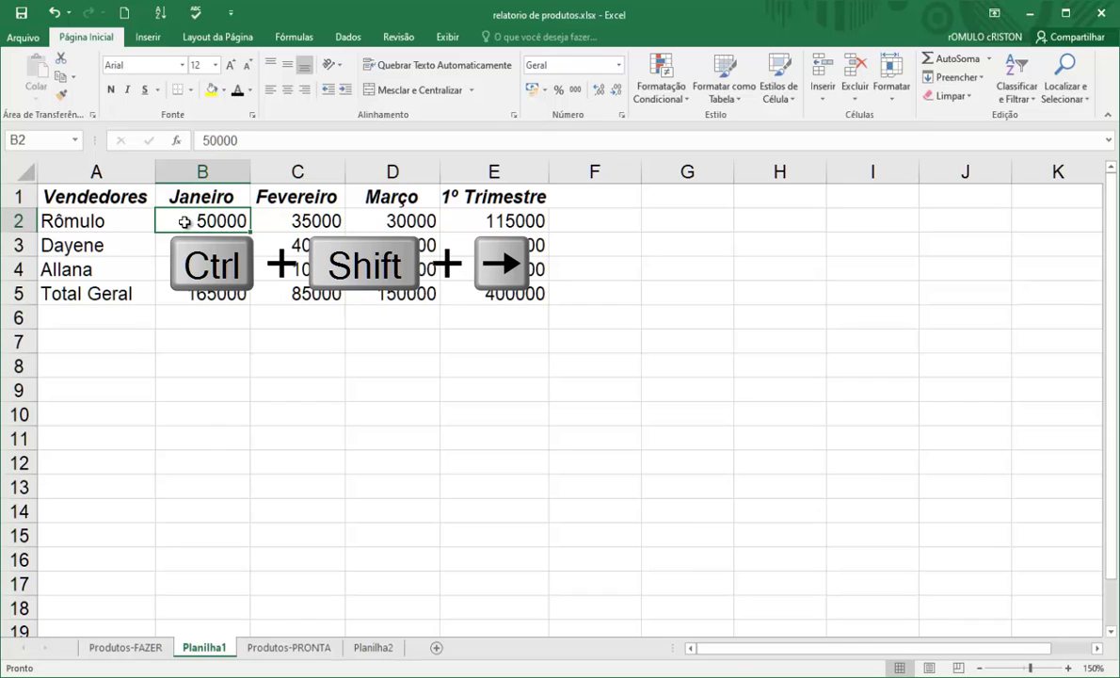
{"action": "key", "text": "ctrl+shift+Right"}
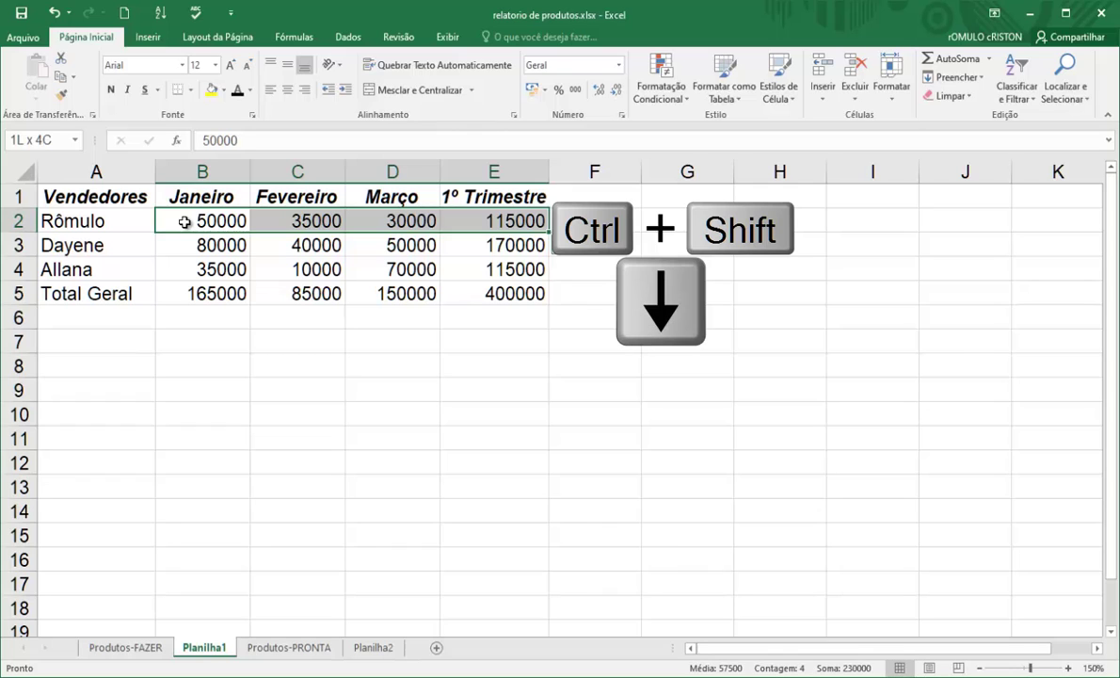
{"action": "key", "text": "ctrl+shift+Down"}
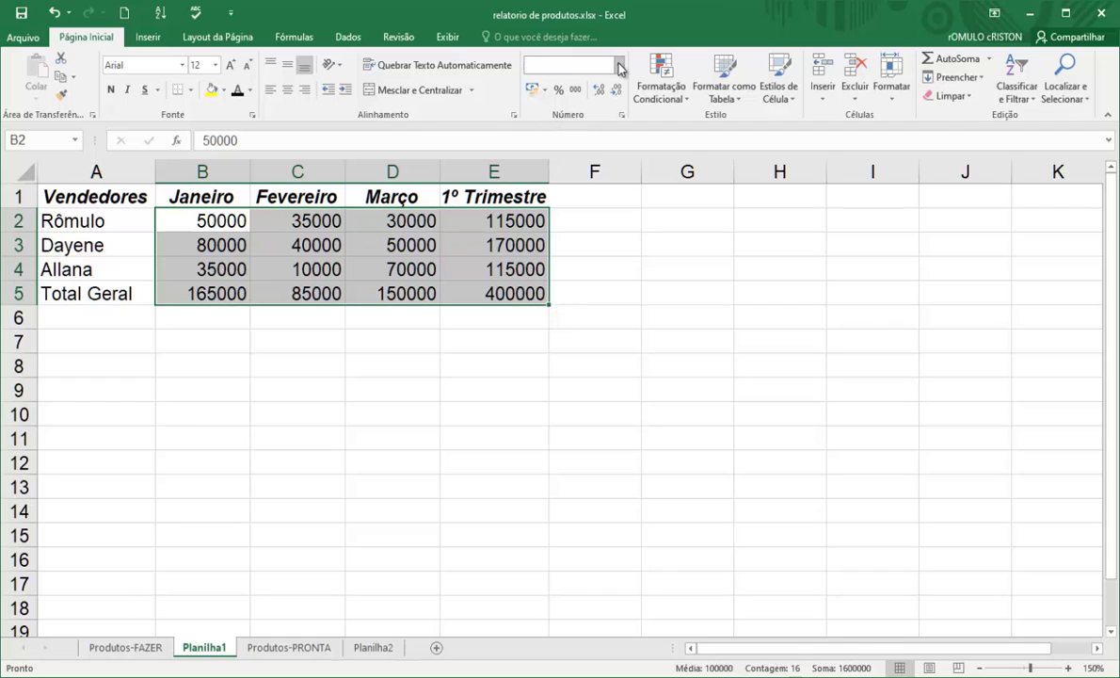
{"action": "left_click", "coordinate": [575, 64]}
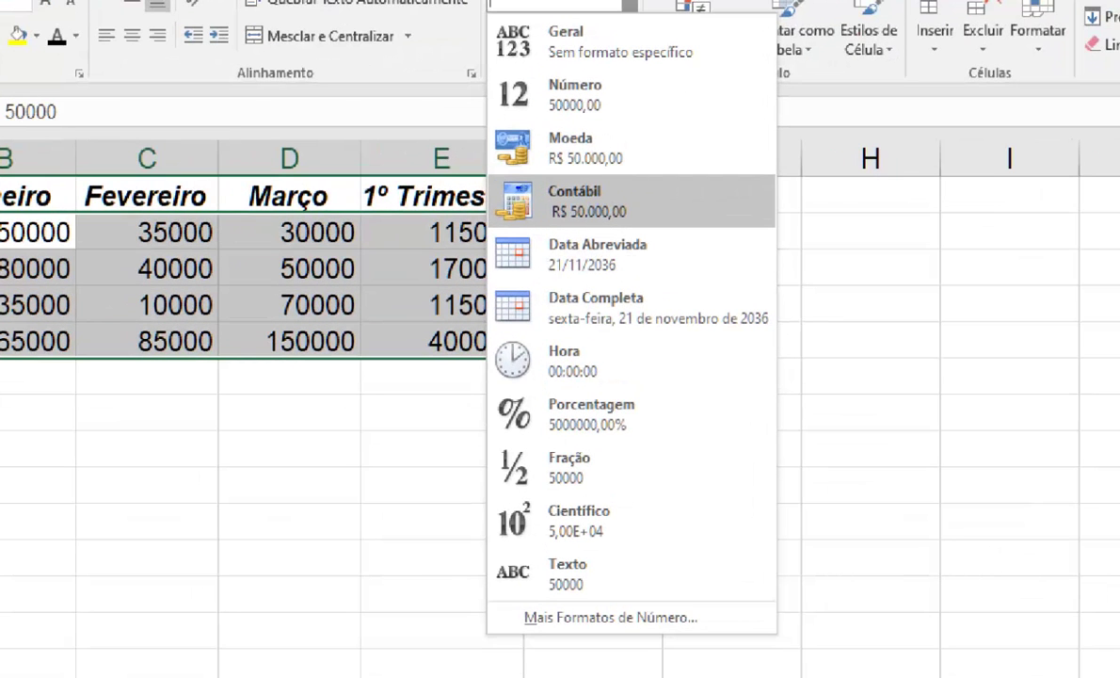
{"action": "left_click_drag", "start_coordinate": [489, 167], "coordinate": [685, 227]}
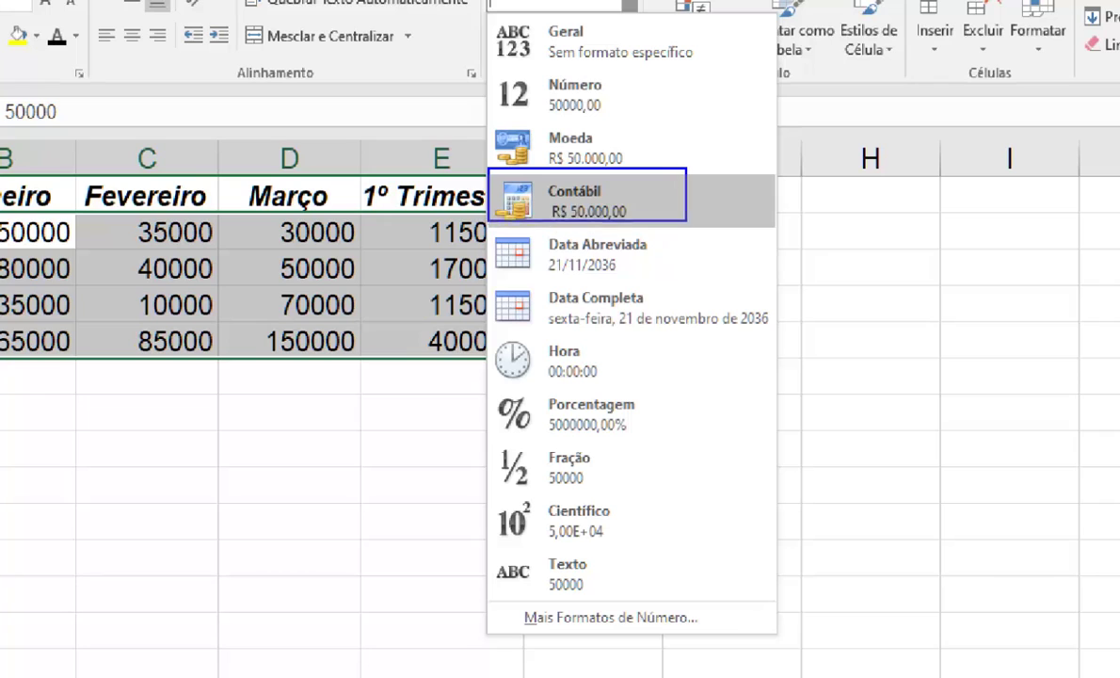
{"action": "key", "text": "Escape"}
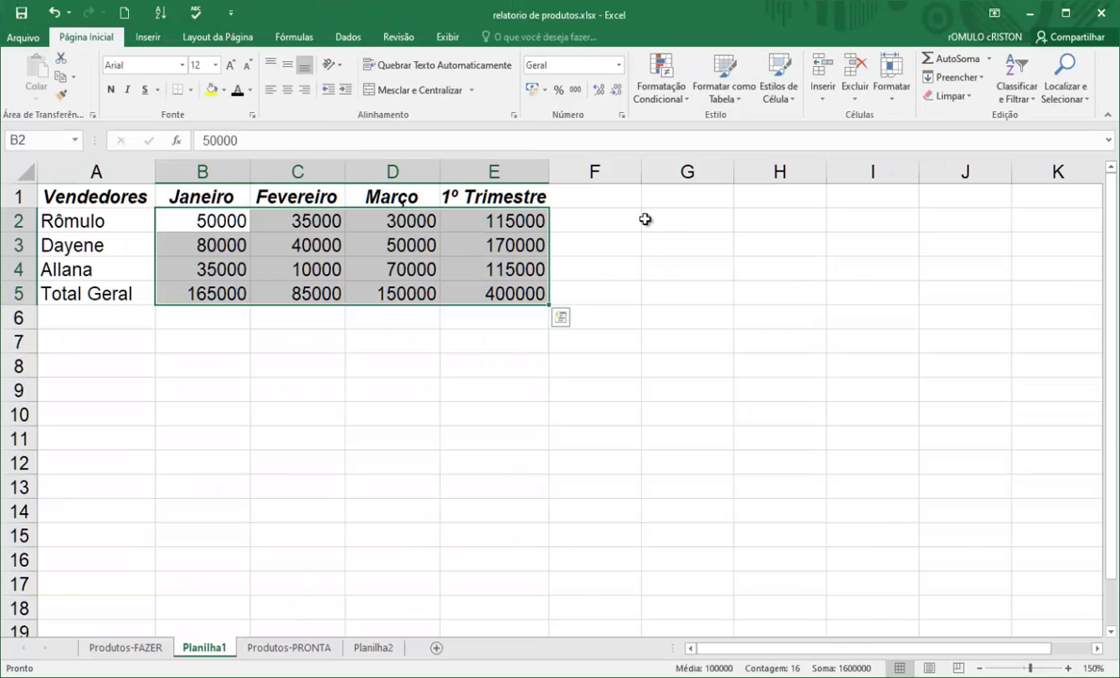
{"action": "left_click", "coordinate": [618, 65]}
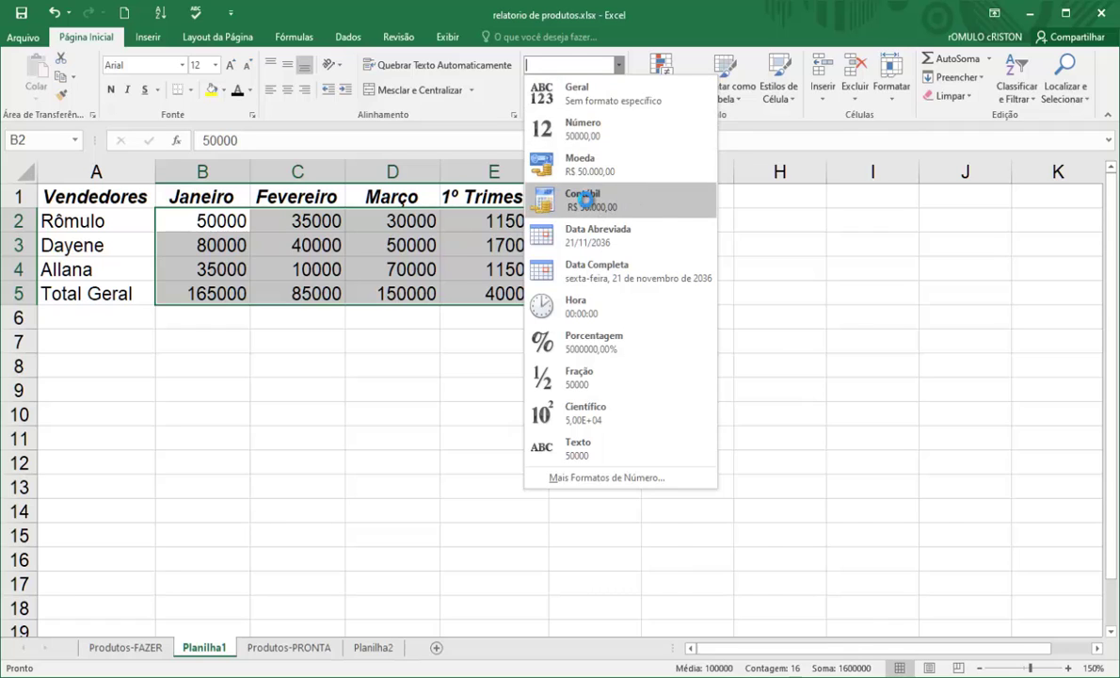
{"action": "left_click", "coordinate": [585, 198]}
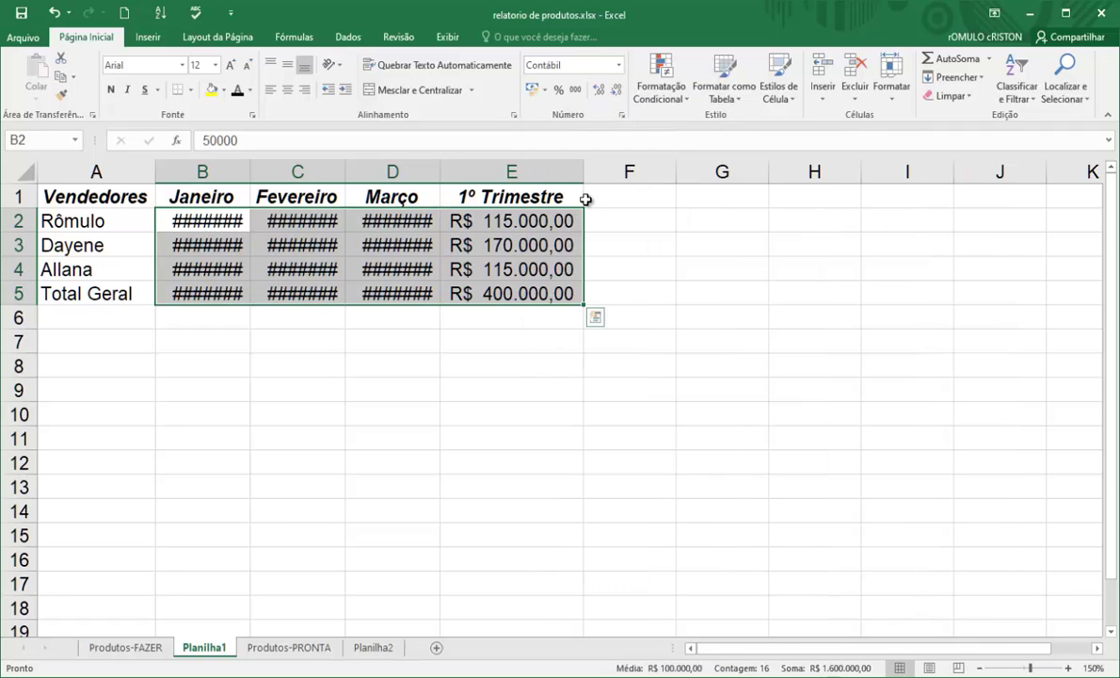
Step: Widen columns B, C and D together to one equal width that fits the currency amounts
{"action": "left_click", "coordinate": [295, 220]}
{"action": "left_click", "coordinate": [207, 221]}
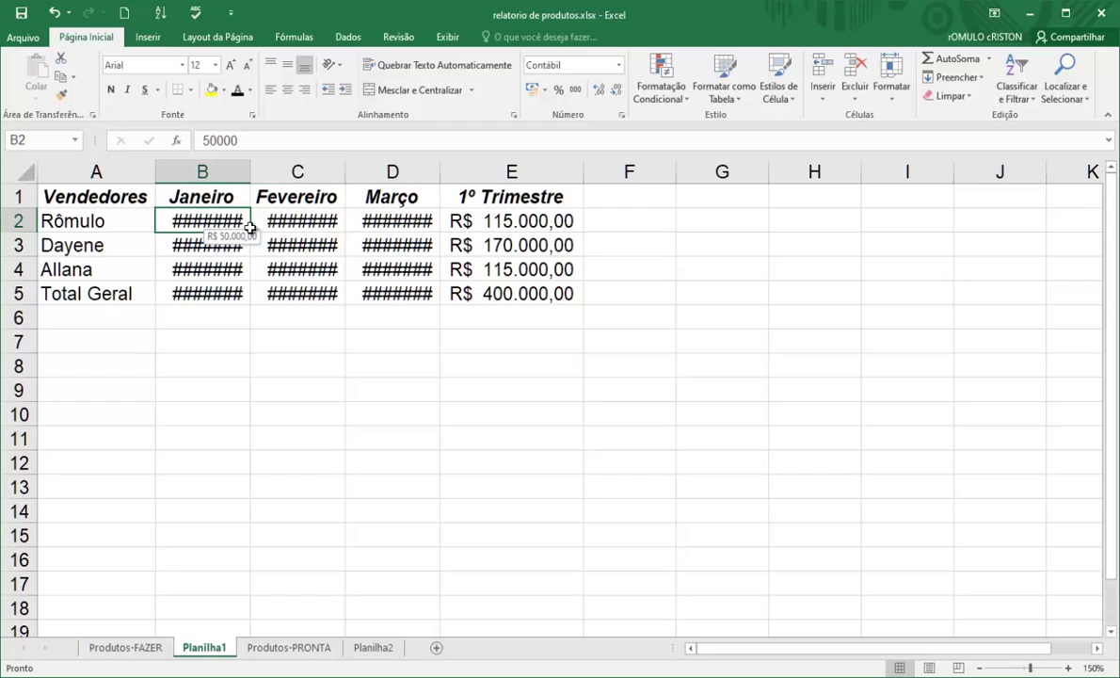
{"action": "left_click_drag", "start_coordinate": [225, 169], "coordinate": [428, 169]}
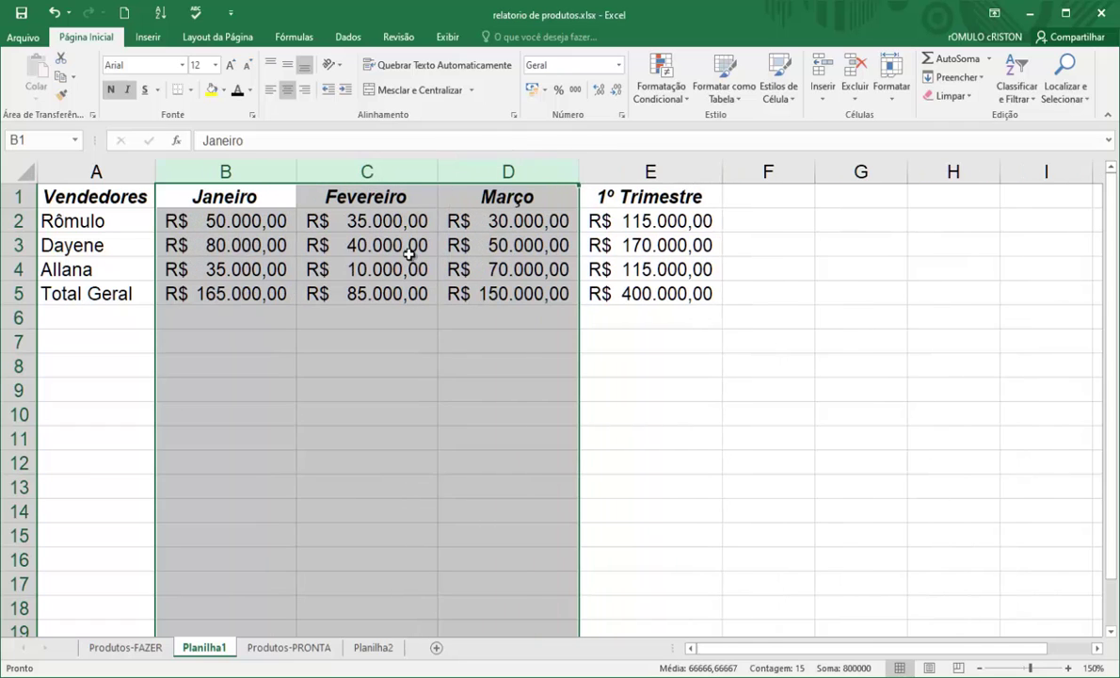
{"action": "left_click_drag", "start_coordinate": [438, 170], "coordinate": [444, 167]}
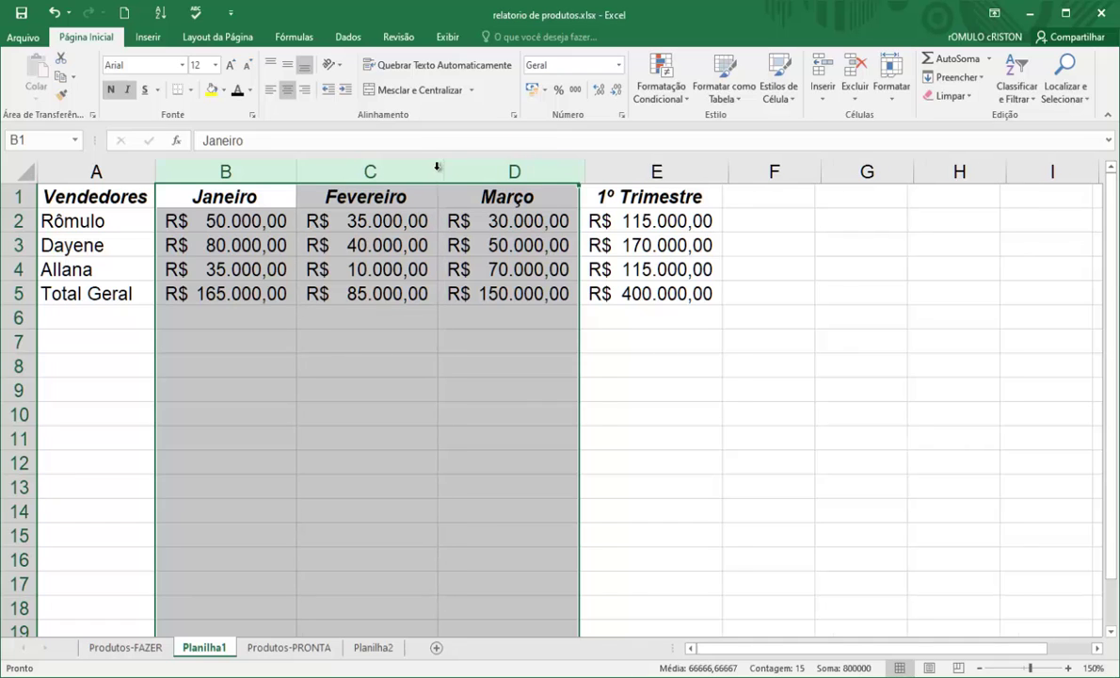
{"action": "left_click", "coordinate": [381, 324]}
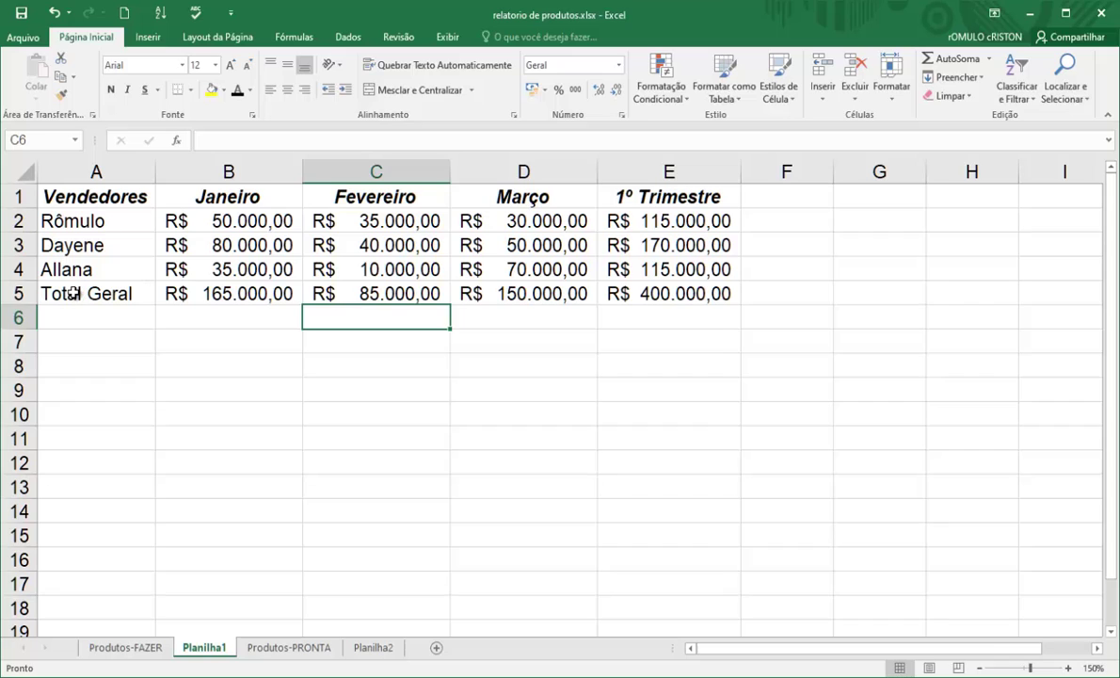
Step: Make the Total Geral row A5:E5 bold and fill it with grey
{"action": "left_click", "coordinate": [139, 296]}
{"action": "left_click_drag", "start_coordinate": [139, 296], "coordinate": [659, 294]}
{"action": "left_click", "coordinate": [110, 91]}
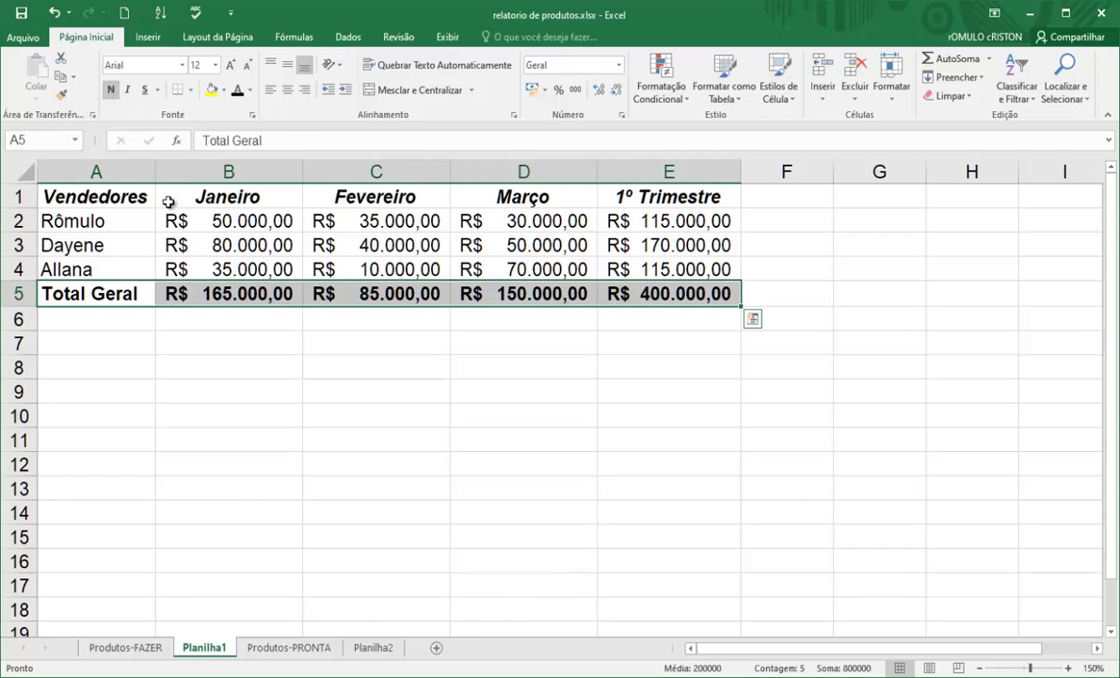
{"action": "left_click", "coordinate": [223, 89]}
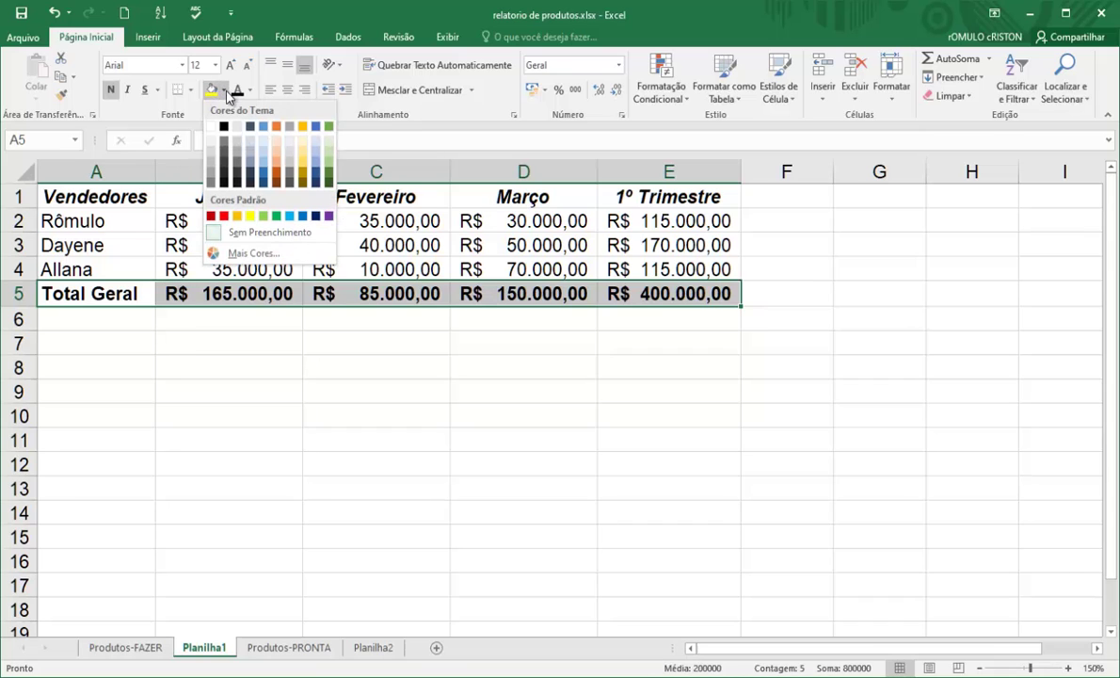
{"action": "left_click", "coordinate": [210, 157]}
{"action": "left_click", "coordinate": [188, 320]}
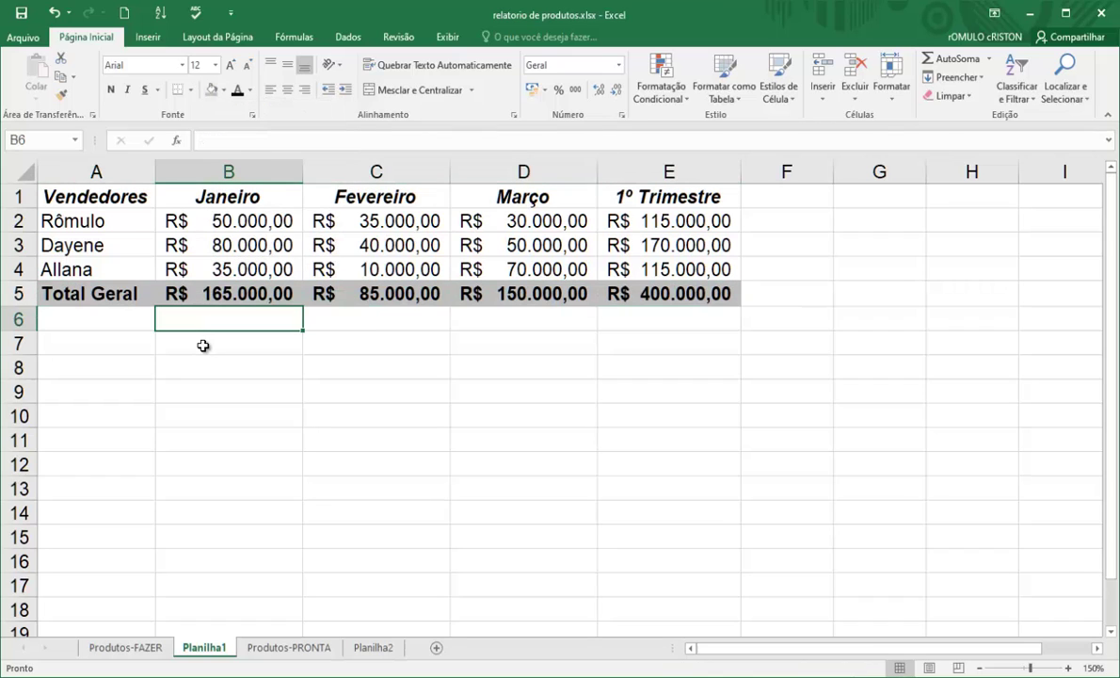
Step: Fill the header row A1:E1 with the same grey as the Total Geral row
{"action": "left_click", "coordinate": [128, 195]}
{"action": "left_click_drag", "start_coordinate": [128, 196], "coordinate": [659, 196]}
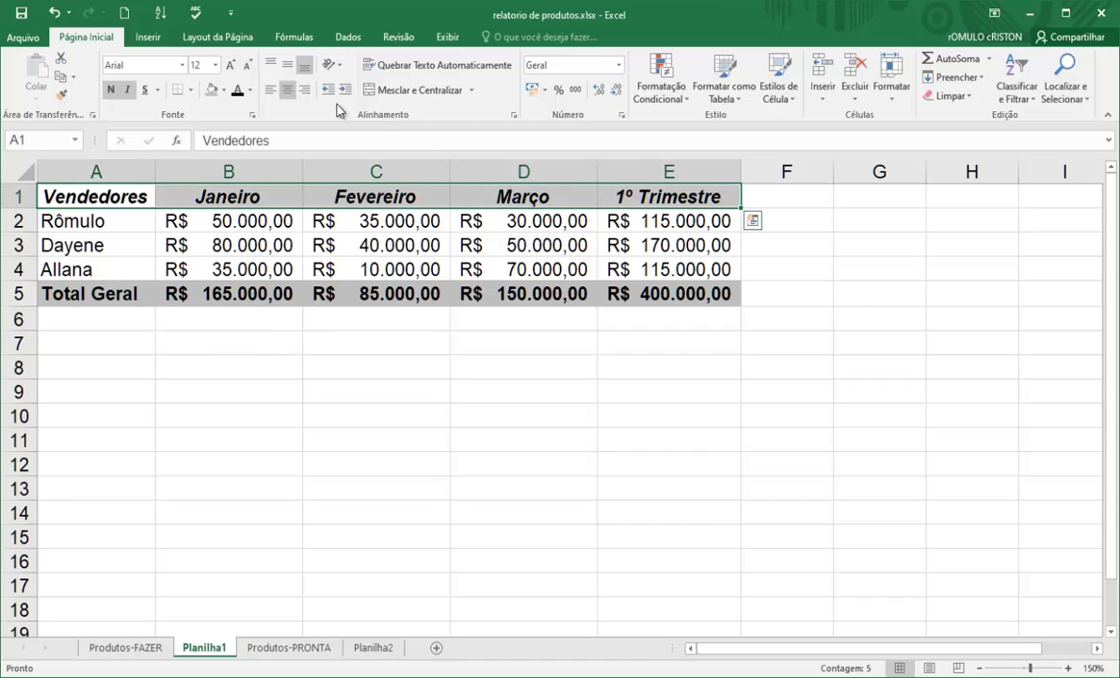
{"action": "left_click", "coordinate": [211, 90]}
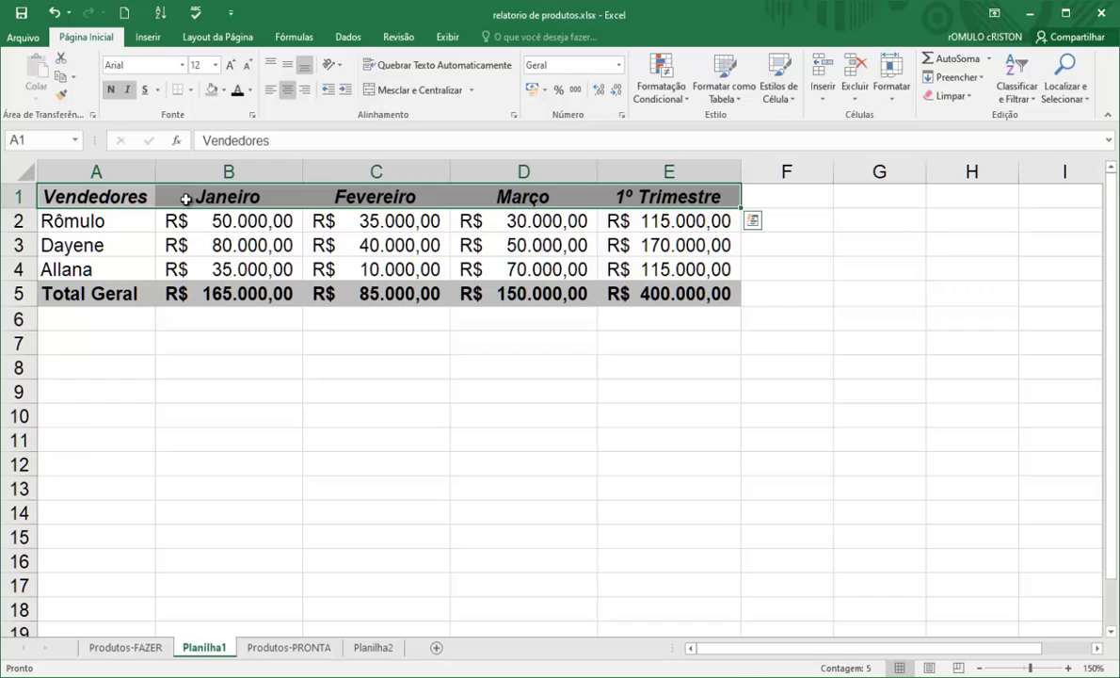
{"action": "left_click", "coordinate": [175, 293]}
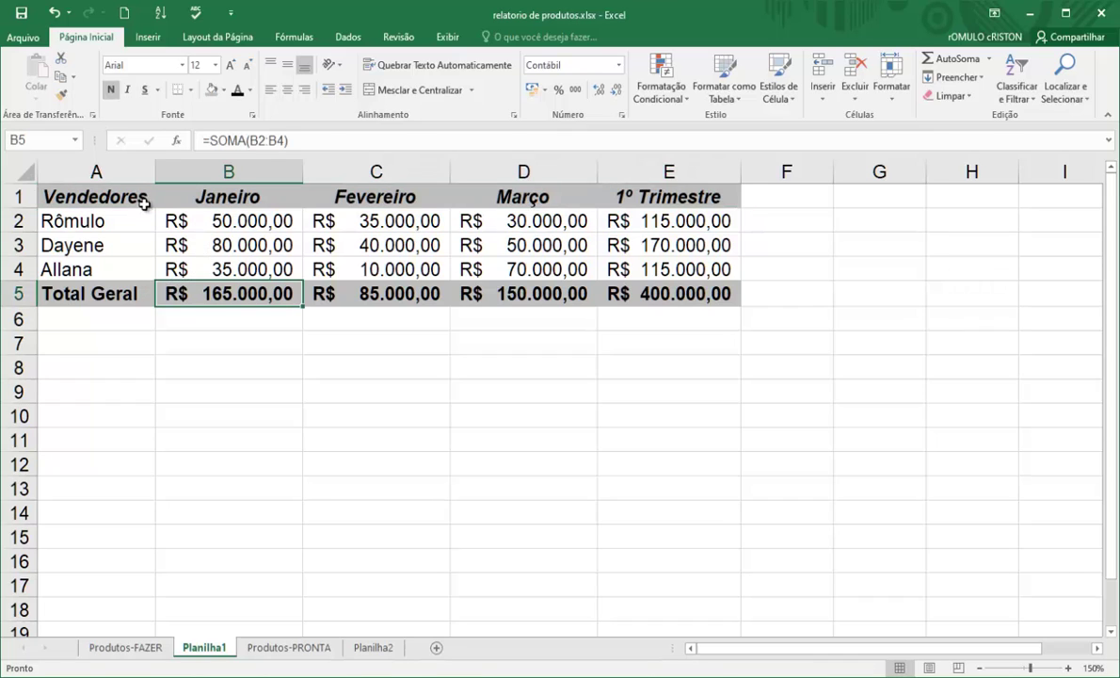
Step: Apply all borders to the whole salespeople table A1:E5
{"action": "left_click", "coordinate": [85, 195]}
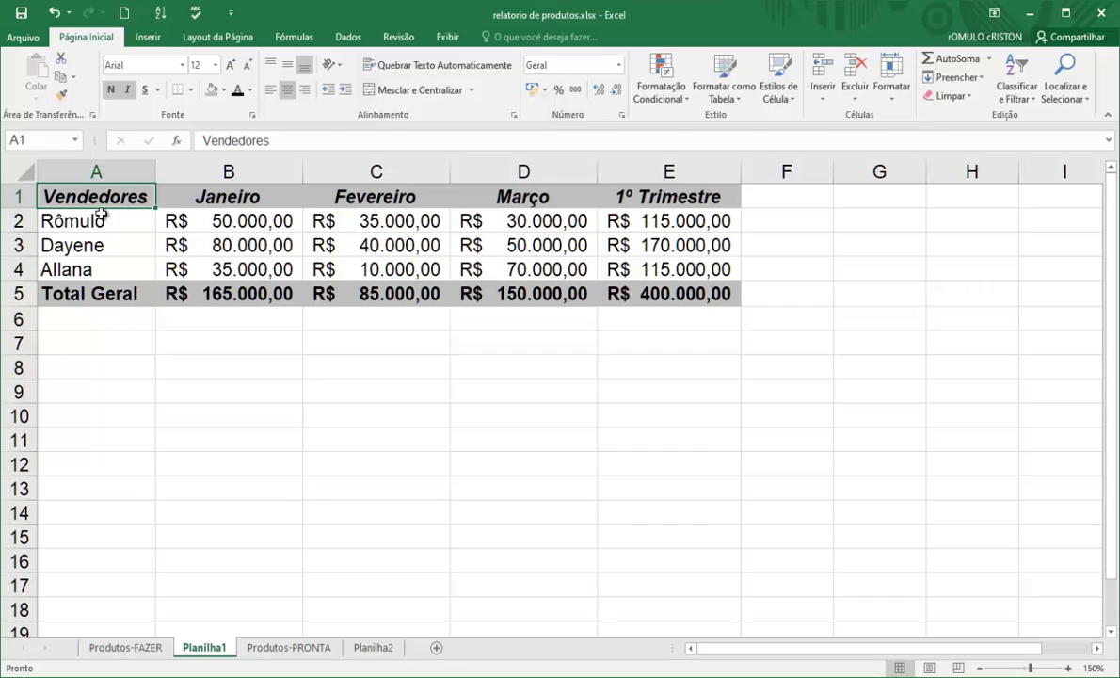
{"action": "left_click", "coordinate": [675, 293], "text": "shift"}
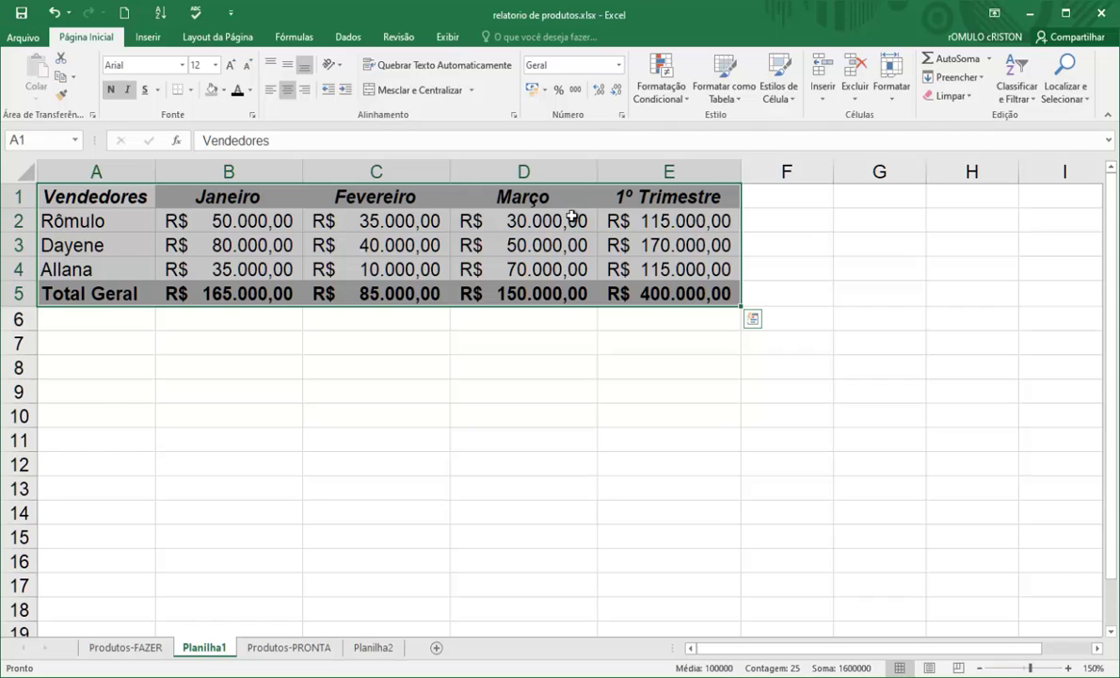
{"action": "left_click", "coordinate": [192, 90]}
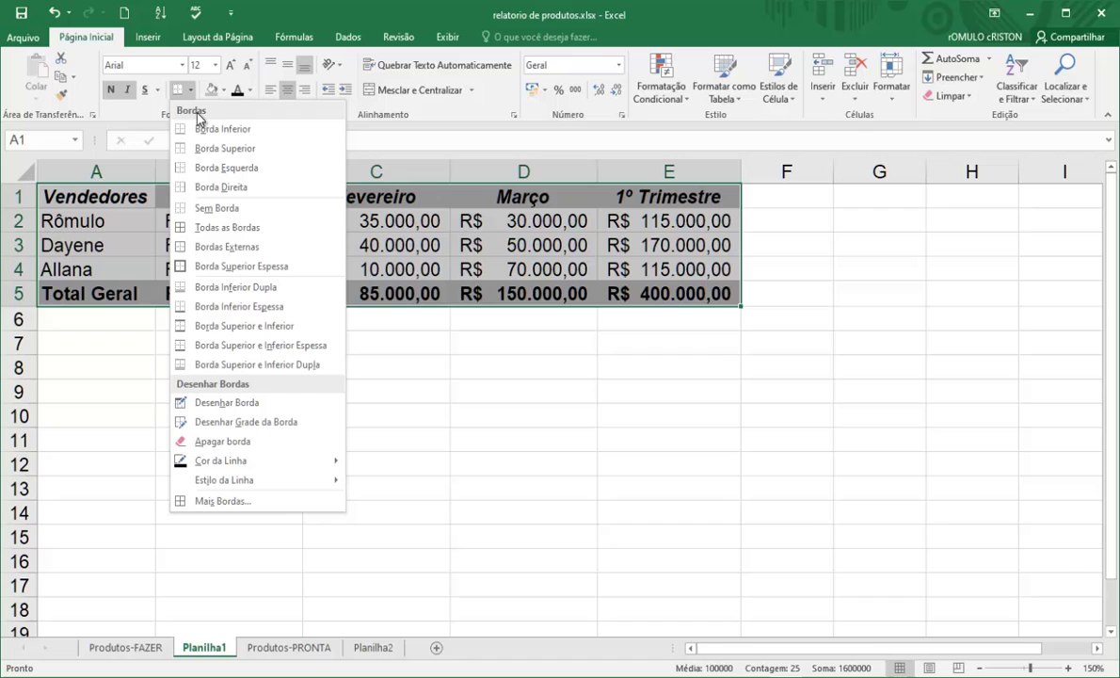
{"action": "left_click", "coordinate": [232, 230]}
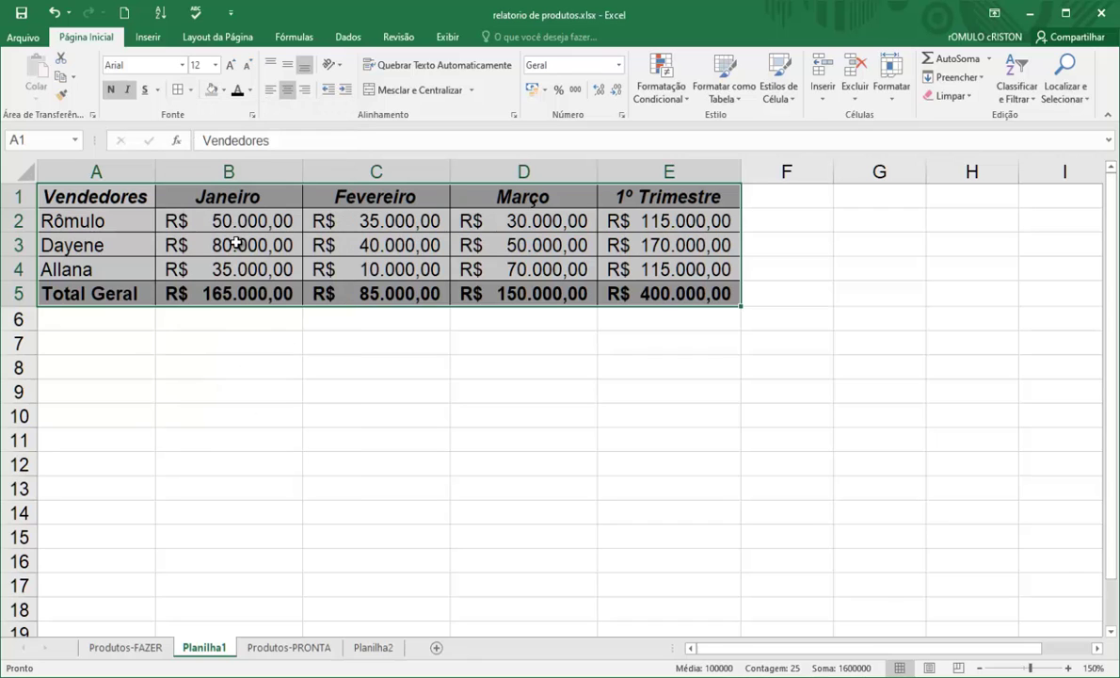
{"action": "left_click", "coordinate": [235, 243]}
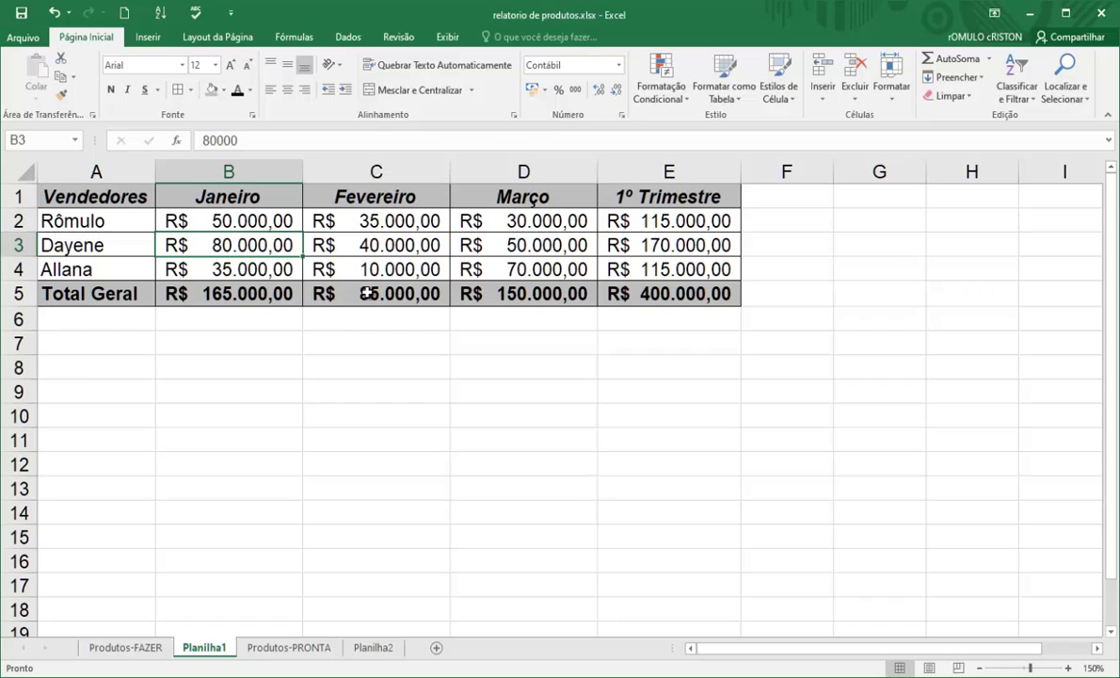
Step: Hide the gridlines of the Planilha1 worksheet
{"action": "left_click", "coordinate": [446, 38]}
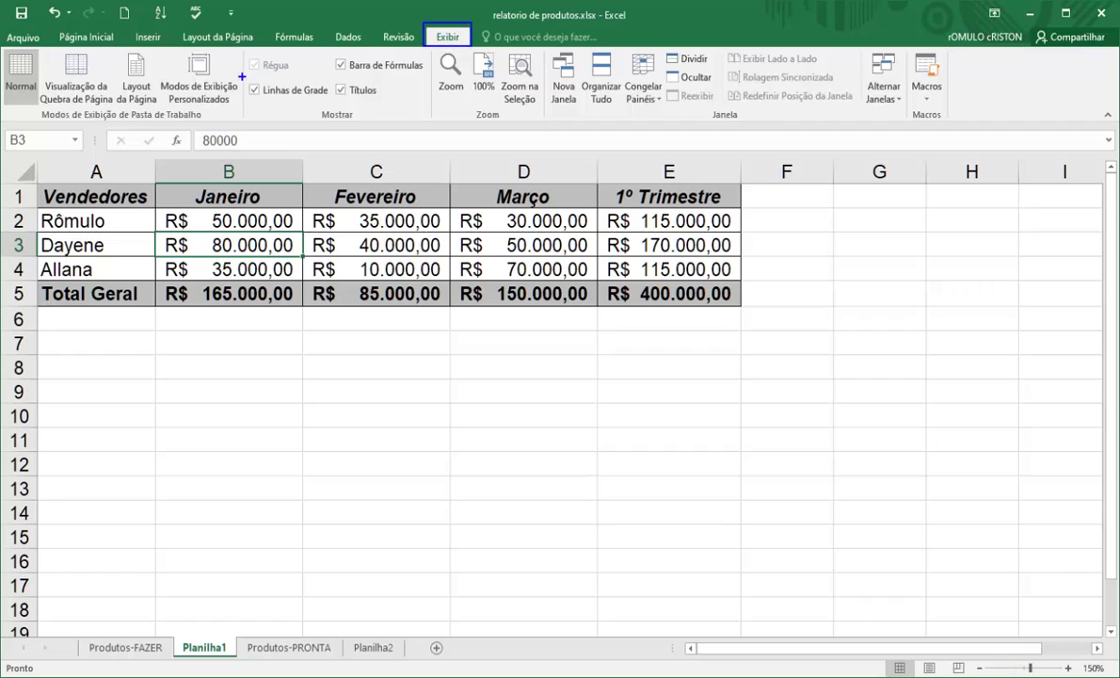
{"action": "left_click_drag", "start_coordinate": [246, 79], "coordinate": [329, 104]}
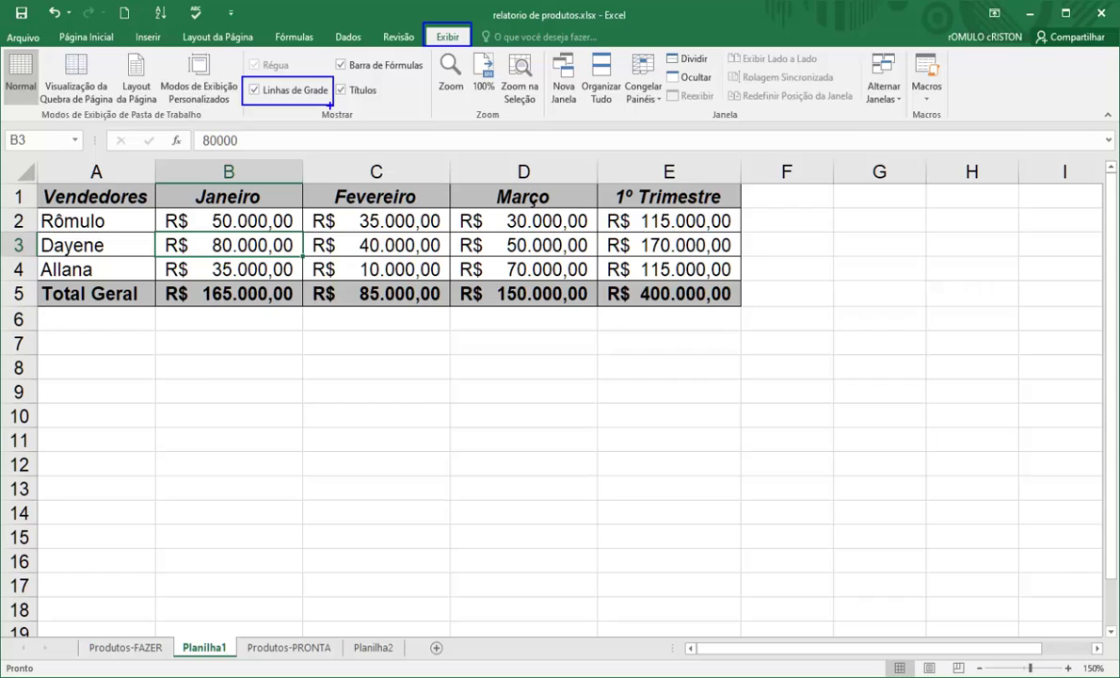
{"action": "key", "text": "Escape"}
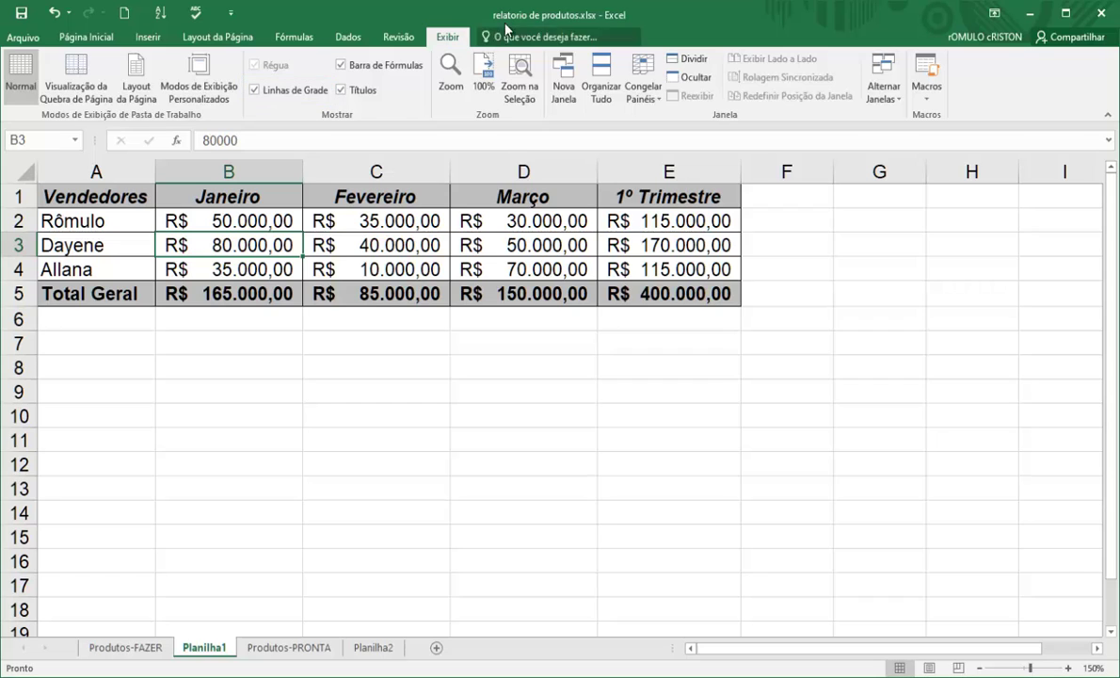
{"action": "left_click", "coordinate": [254, 90]}
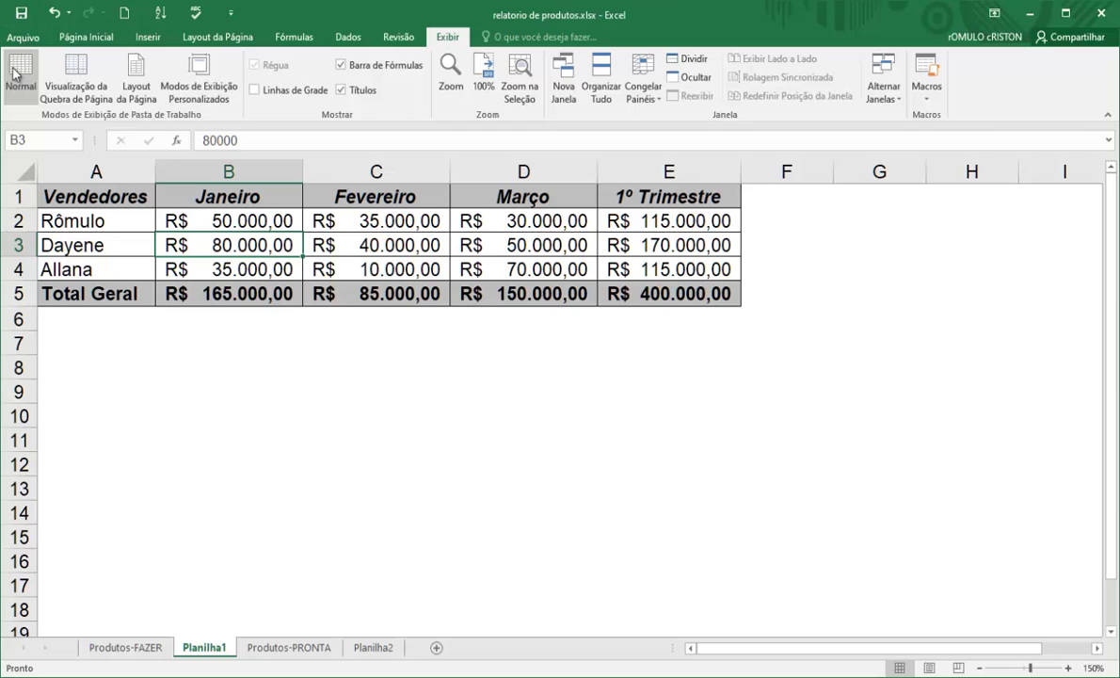
{"action": "left_click", "coordinate": [215, 317]}
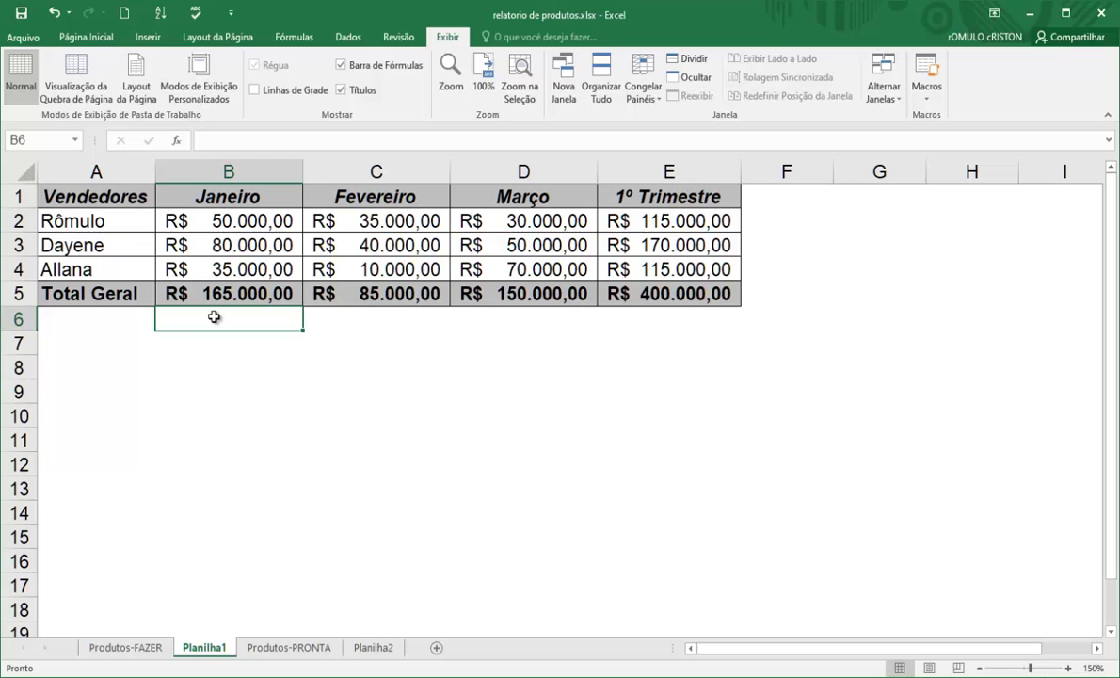
Step: Examine the sum formulas in the Total Geral row and in the 1º Trimestre cells E2:E4, leaving each formula as it is
{"action": "left_click", "coordinate": [260, 294]}
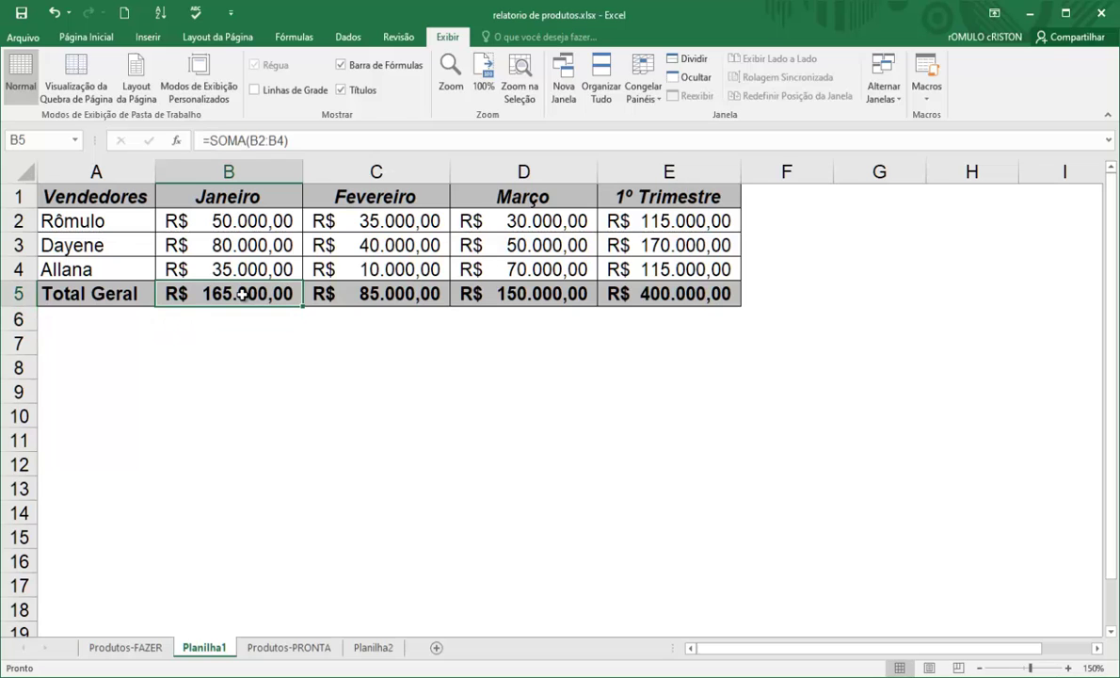
{"action": "left_click", "coordinate": [331, 292]}
{"action": "left_click", "coordinate": [548, 289]}
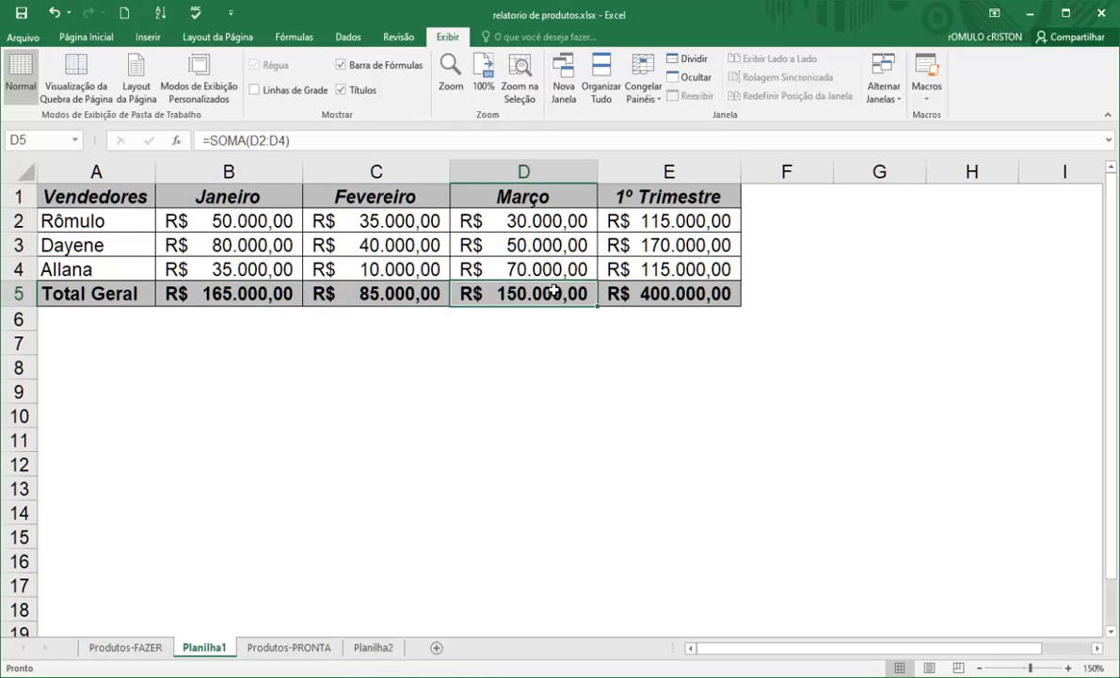
{"action": "left_click", "coordinate": [617, 215]}
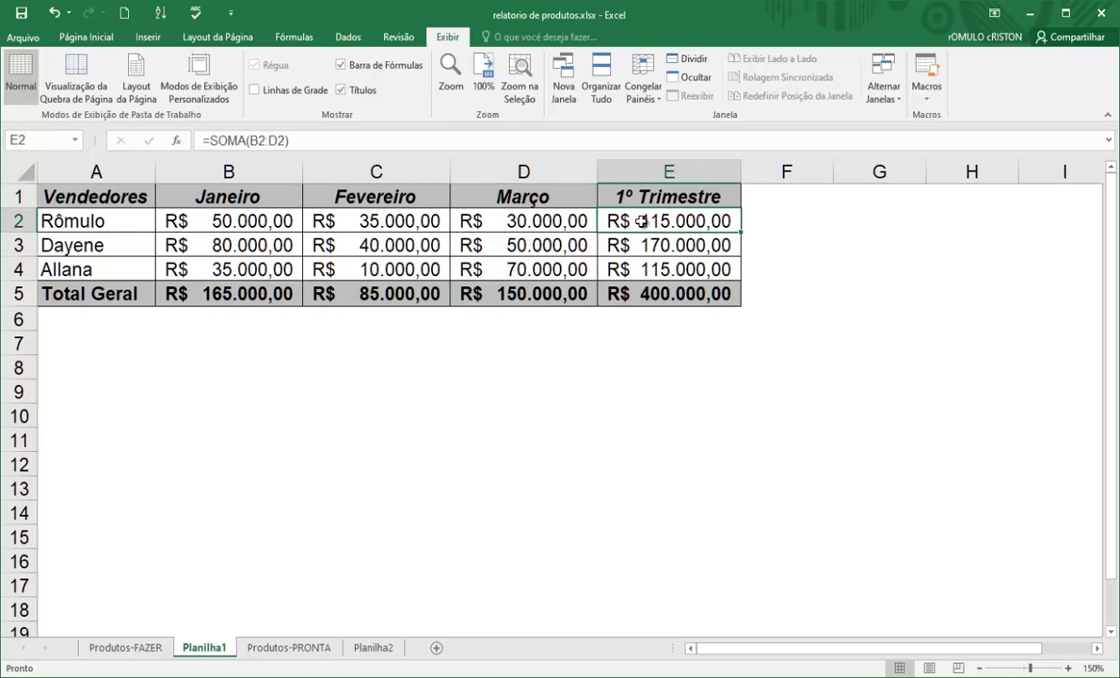
{"action": "double_click", "coordinate": [641, 221]}
{"action": "key", "text": "Return"}
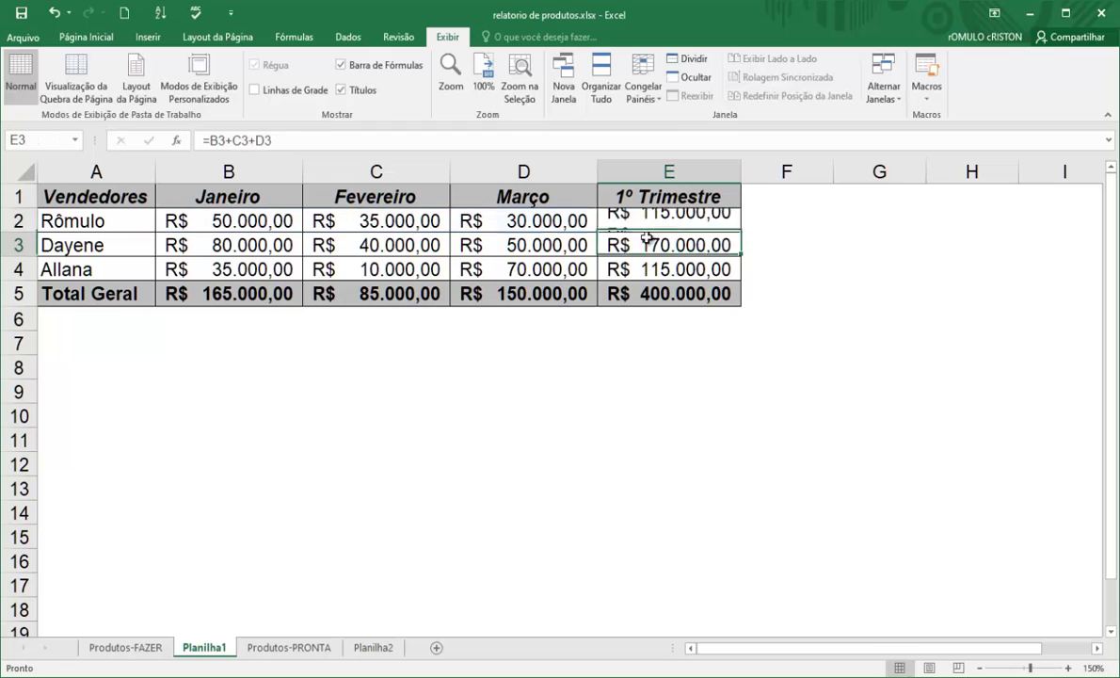
{"action": "double_click", "coordinate": [621, 252]}
{"action": "left_click_drag", "start_coordinate": [707, 245], "coordinate": [602, 245]}
{"action": "key", "text": "Return"}
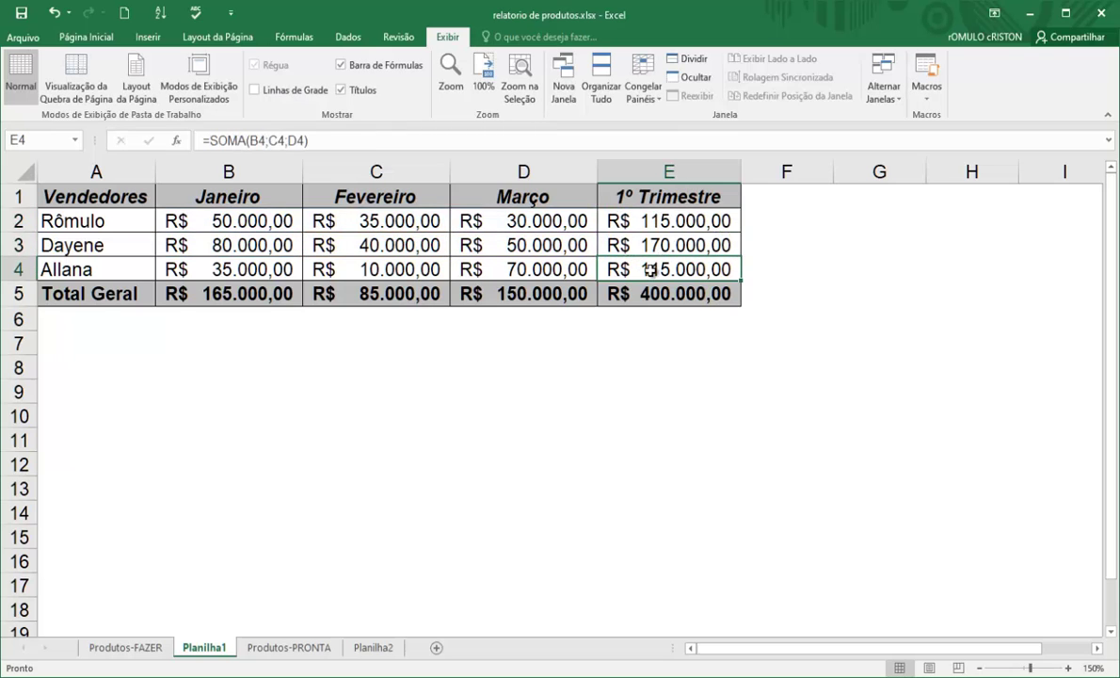
{"action": "double_click", "coordinate": [650, 270]}
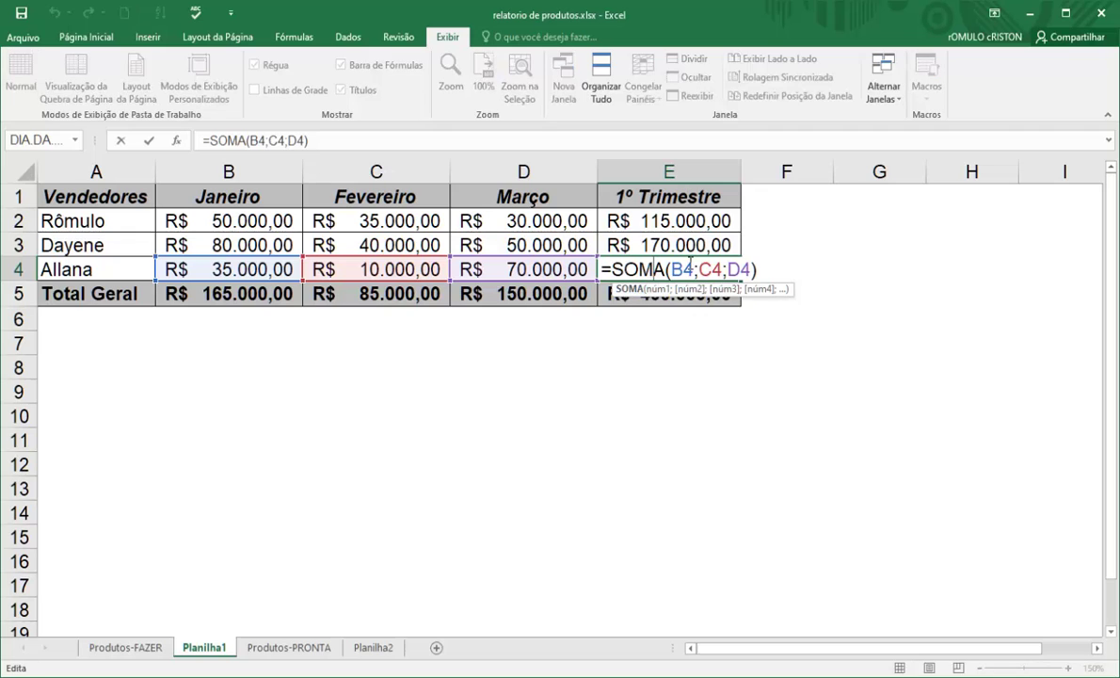
{"action": "key", "text": "Return"}
{"action": "double_click", "coordinate": [666, 246]}
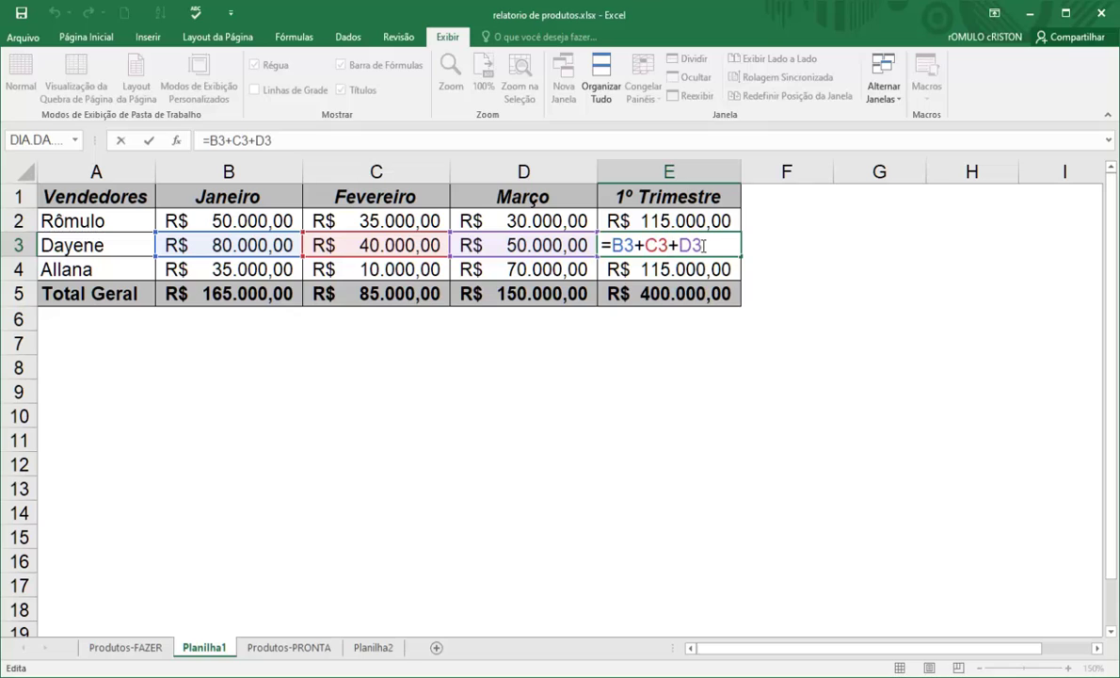
{"action": "key", "text": "Return"}
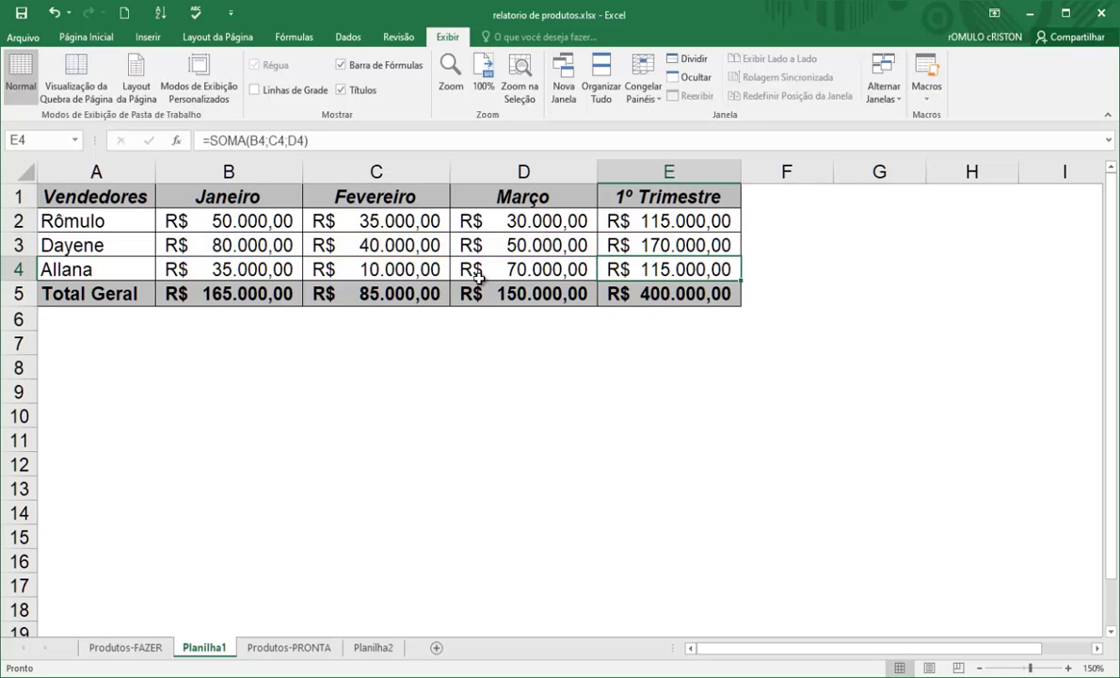